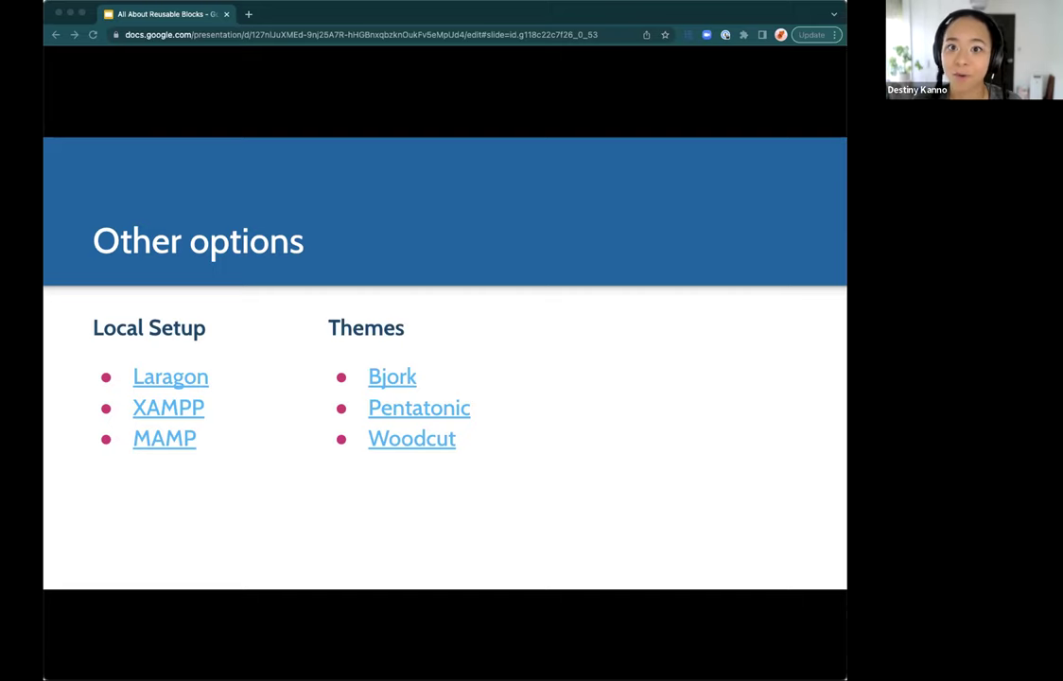
Step: Switch from the Google Slides presentation to the WordPress admin dashboard window
{"action": "left_click", "coordinate": [463, 7]}
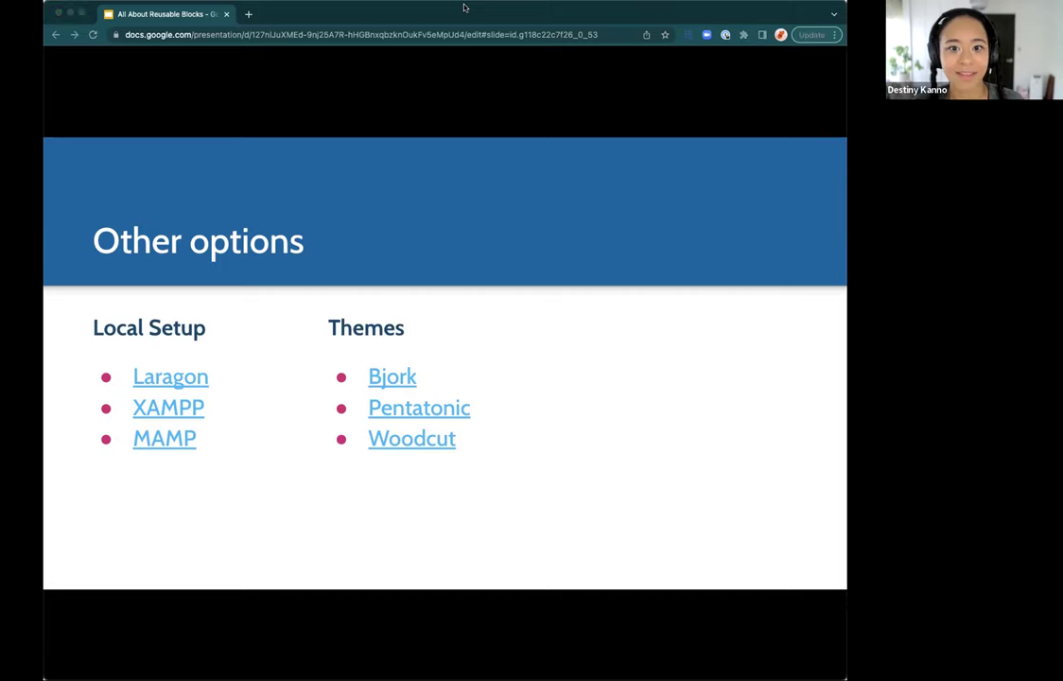
{"action": "left_click", "coordinate": [342, 17]}
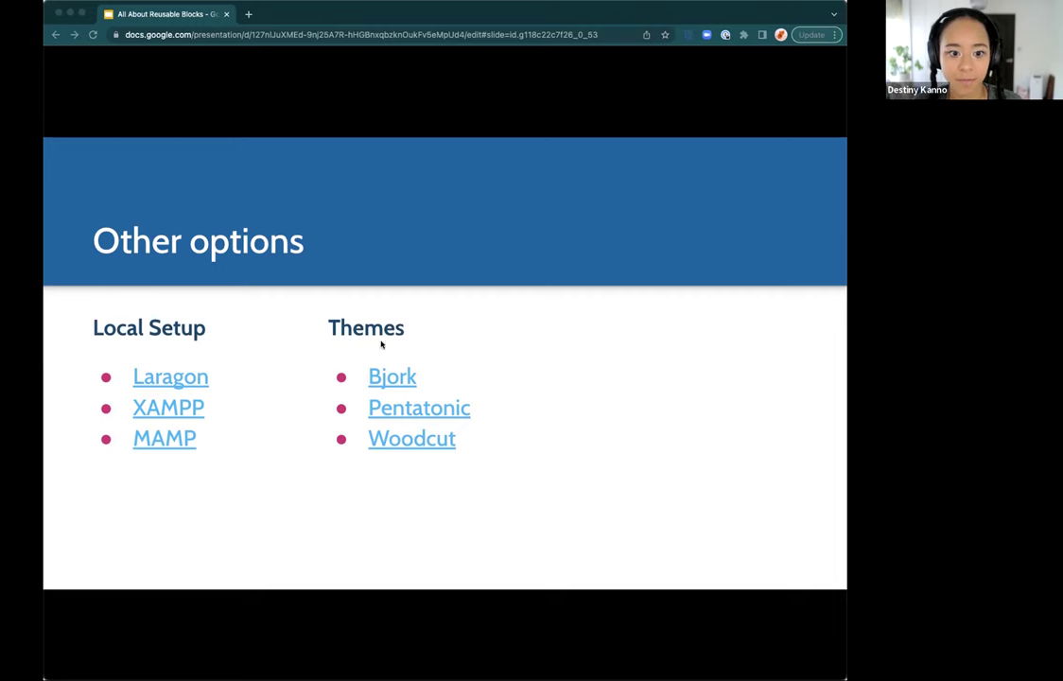
{"action": "key", "text": "super+Tab"}
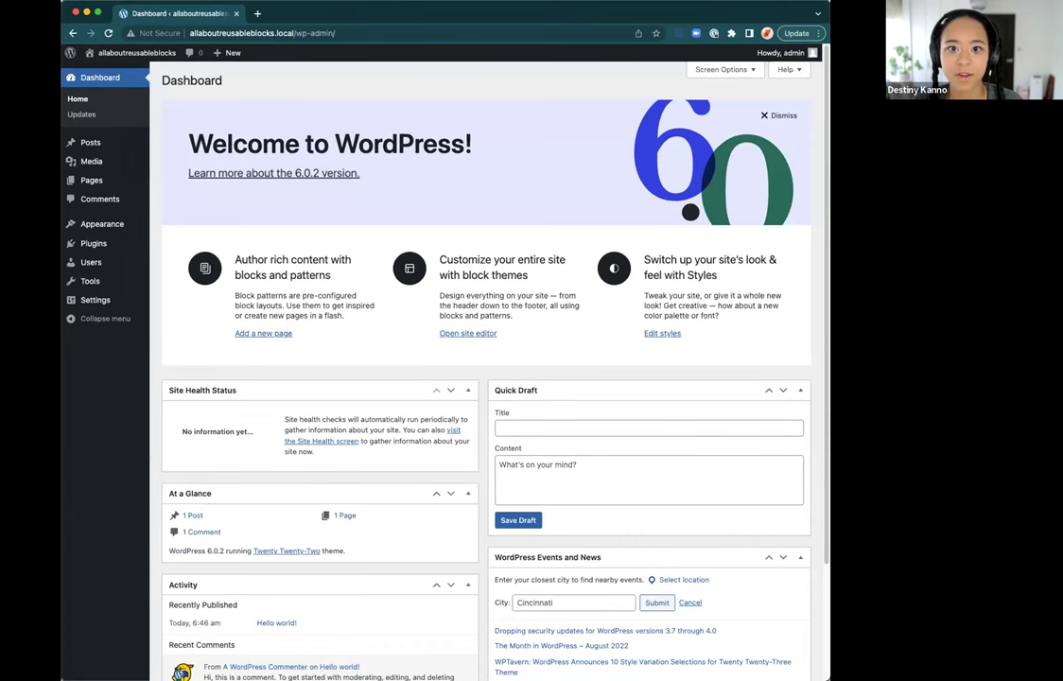
Step: Maximise the browser and preview the site's Hello world! front page in a new tab
{"action": "key", "text": "ctrl+alt+Return"}
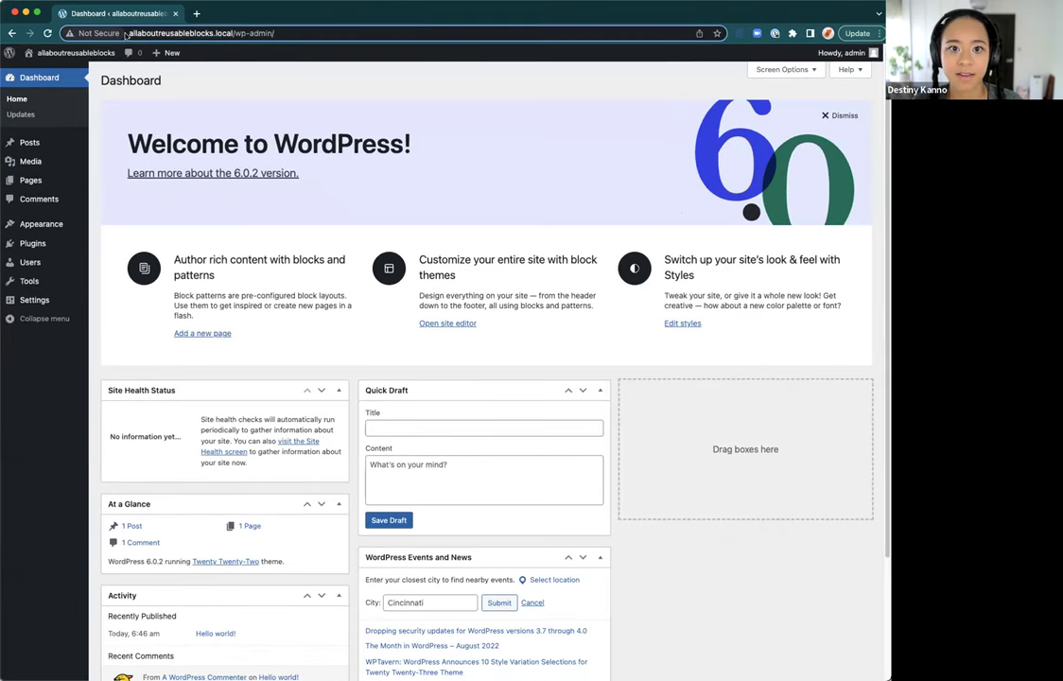
{"action": "left_click", "coordinate": [139, 33]}
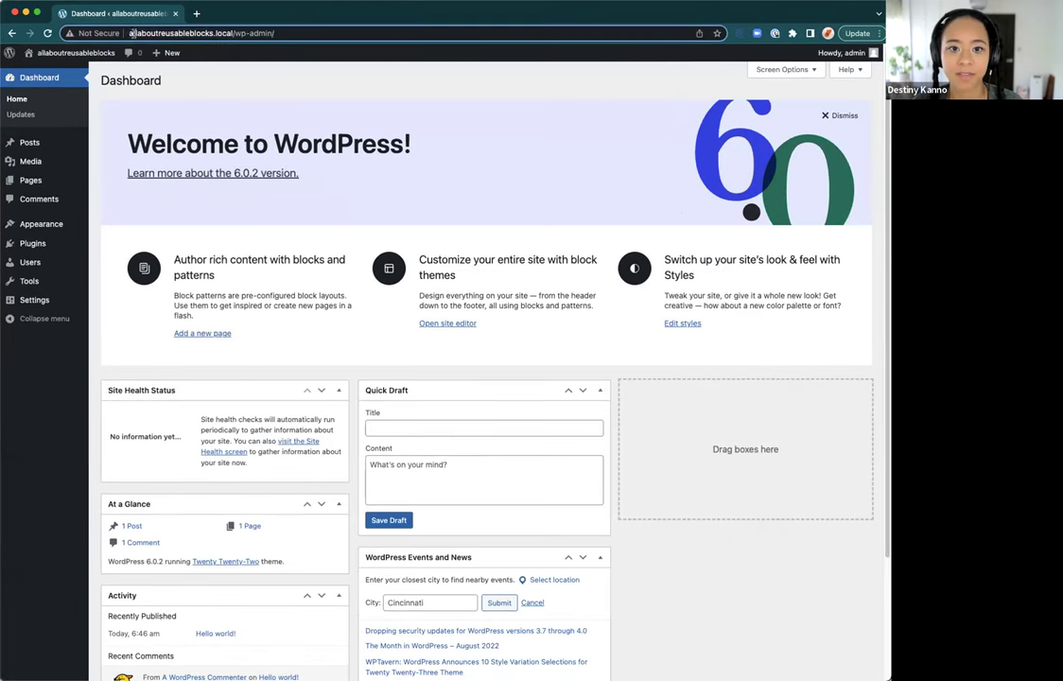
{"action": "left_click_drag", "start_coordinate": [129, 34], "coordinate": [232, 34]}
{"action": "left_click", "coordinate": [248, 33]}
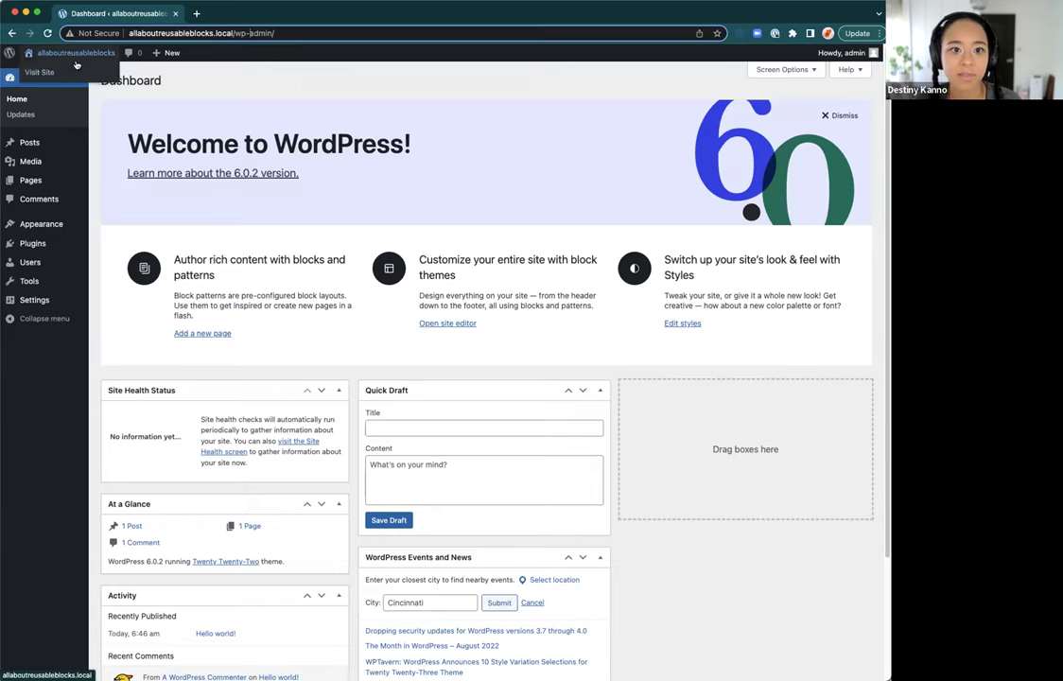
{"action": "left_click", "coordinate": [68, 74], "text": "super"}
{"action": "key", "text": "ctrl+Tab"}
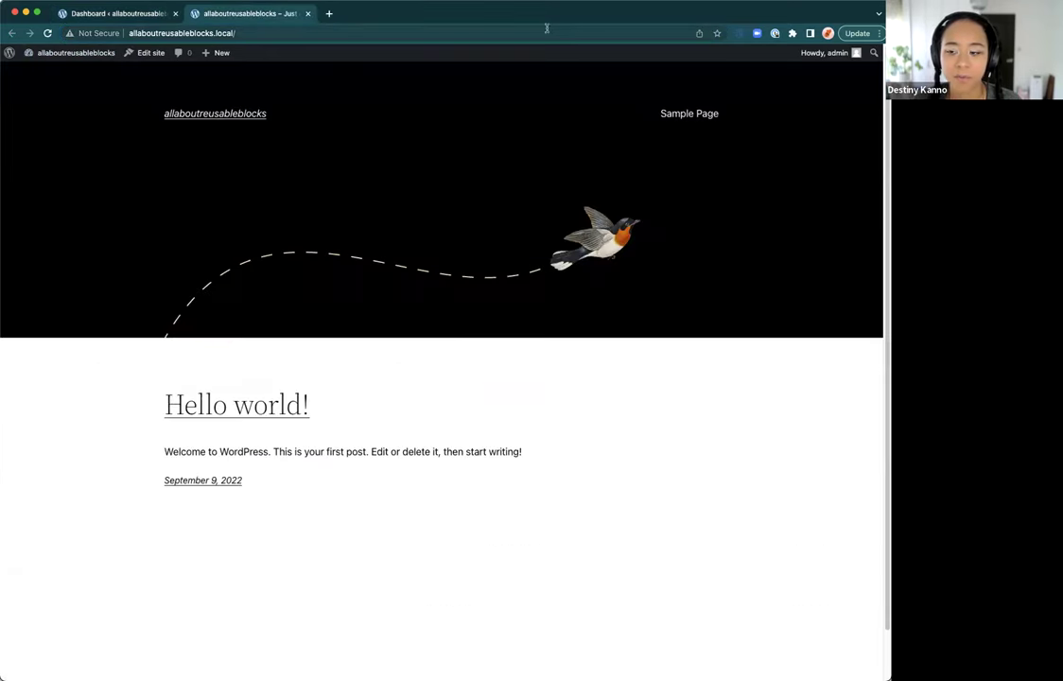
{"action": "scroll", "coordinate": [560, 225], "scroll_direction": "down", "scroll_amount": 1}
{"action": "scroll", "coordinate": [561, 225], "scroll_direction": "up", "scroll_amount": 2}
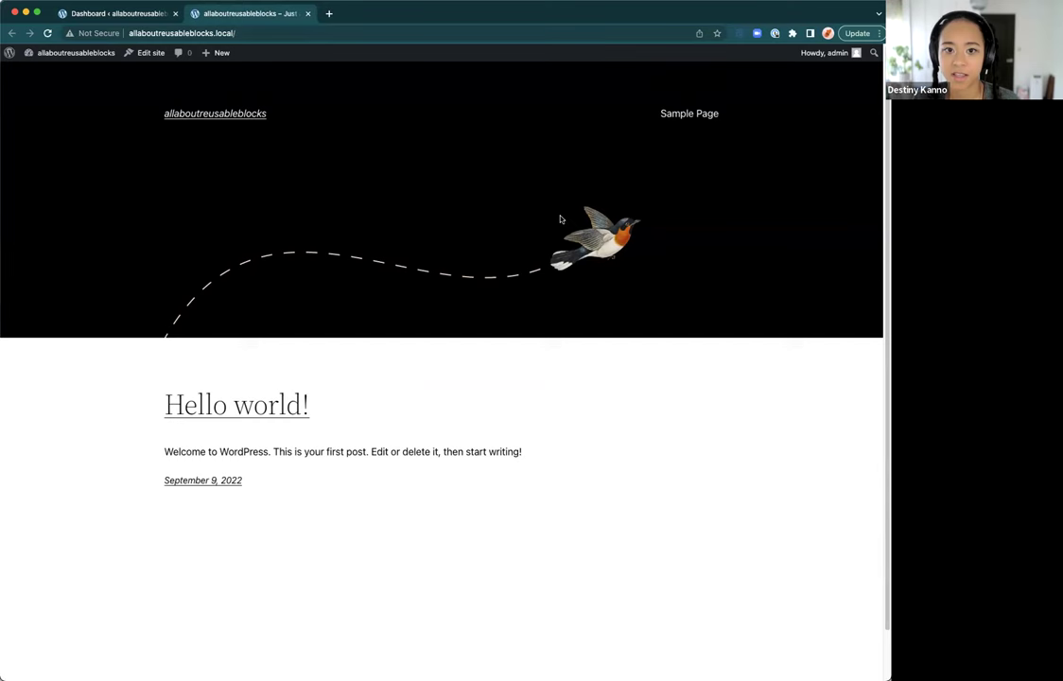
{"action": "left_click", "coordinate": [139, 14]}
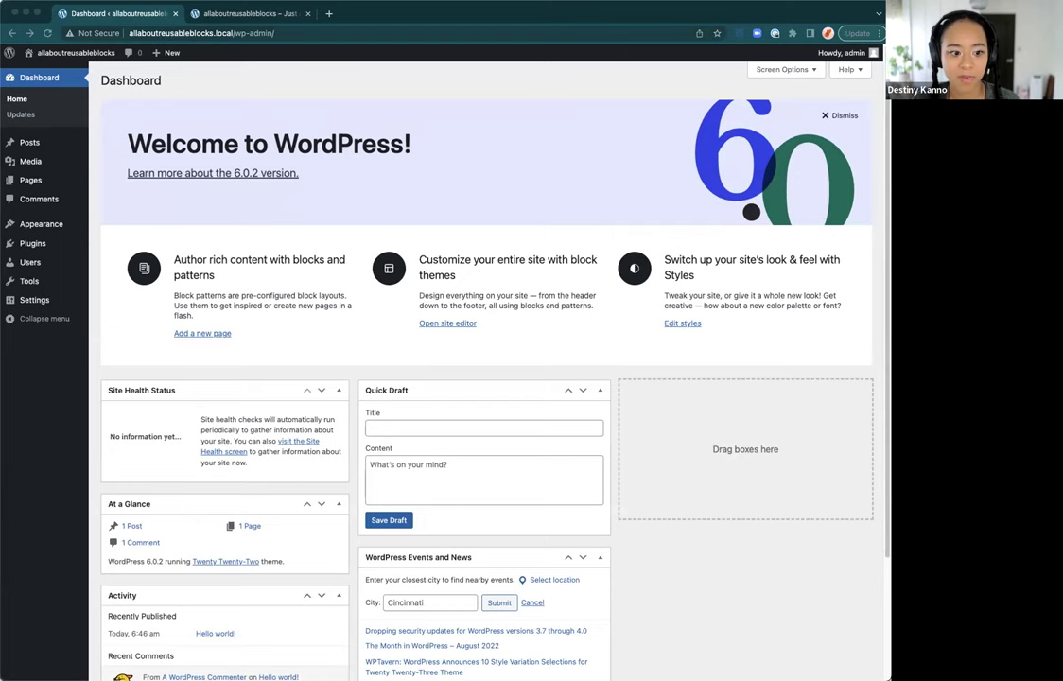
Step: Go to Pages > All Pages and start editing the Sample Page
{"action": "left_click", "coordinate": [467, 331]}
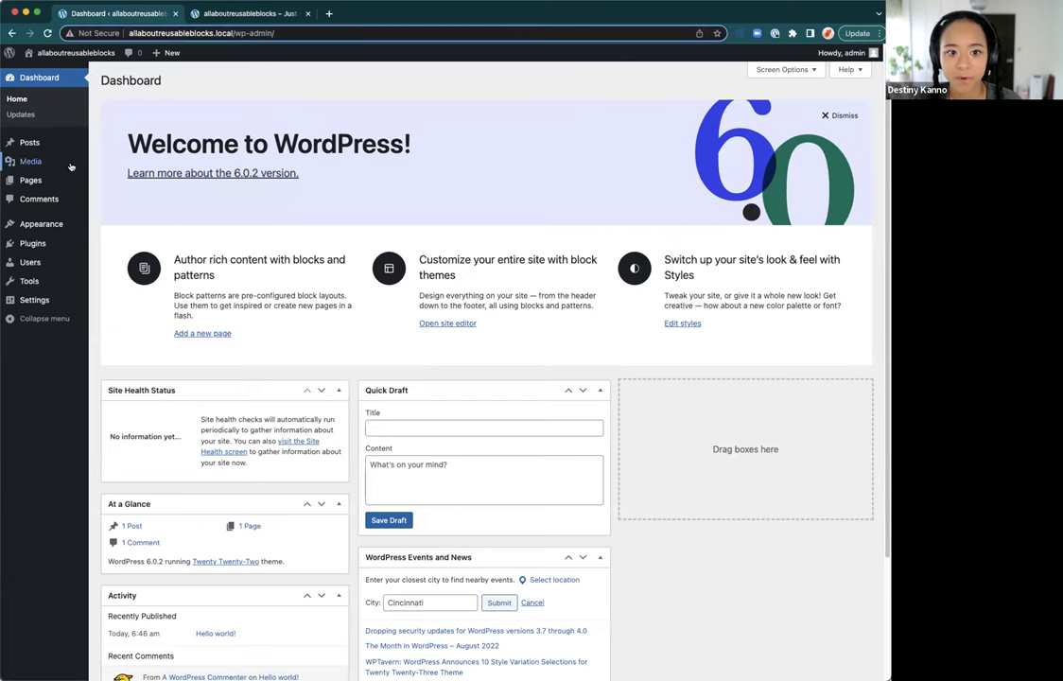
{"action": "mouse_move", "coordinate": [43, 185]}
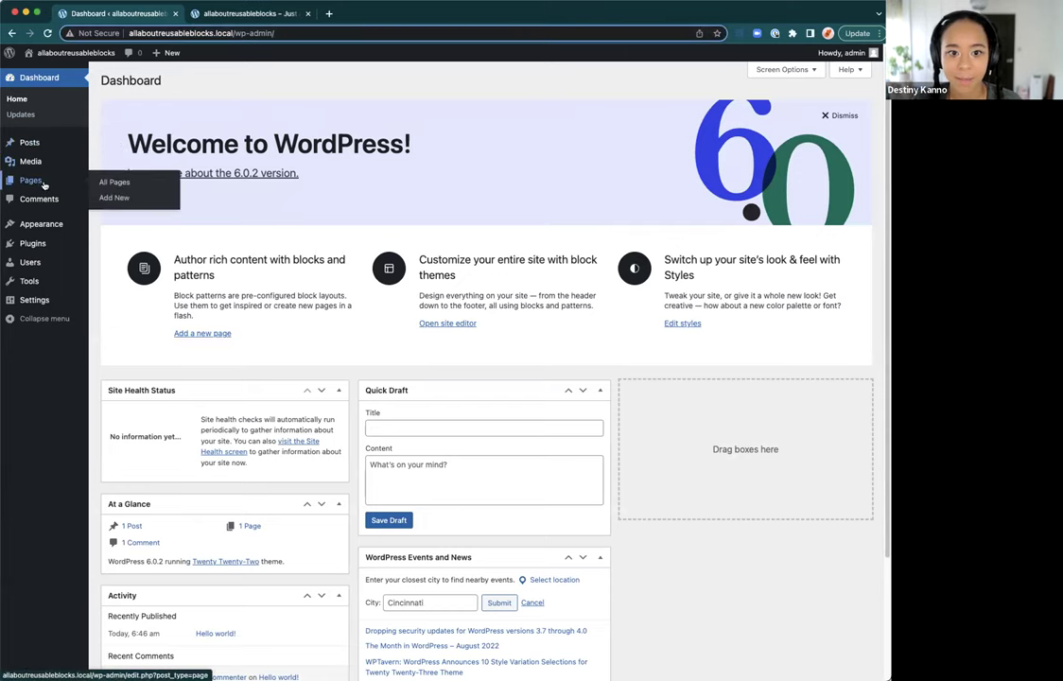
{"action": "left_click", "coordinate": [35, 180]}
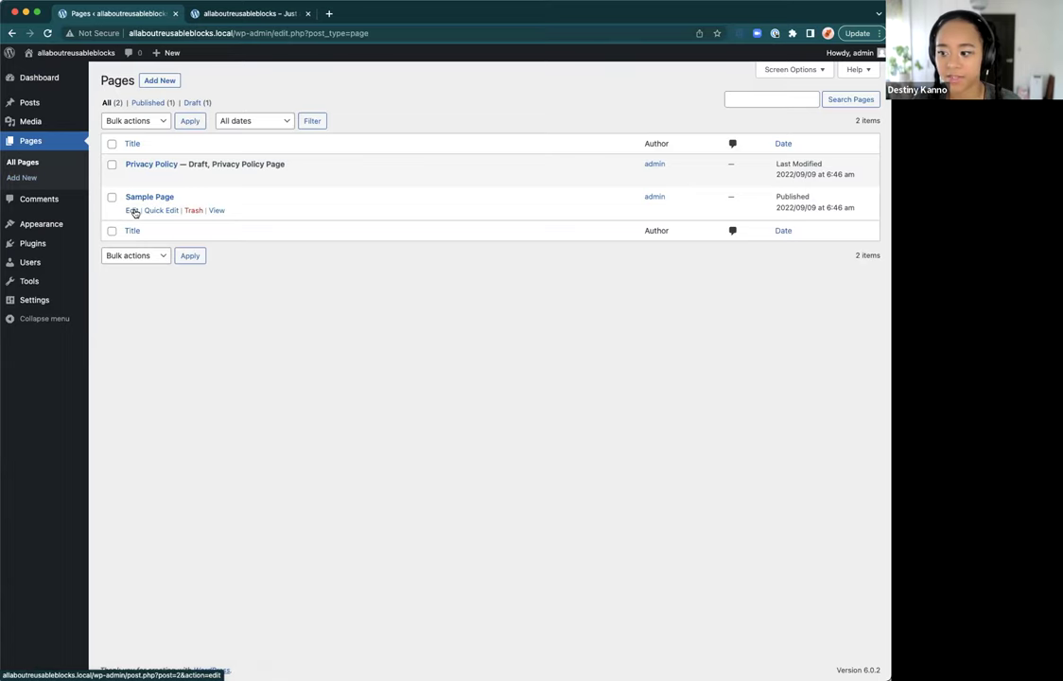
{"action": "left_click", "coordinate": [133, 211]}
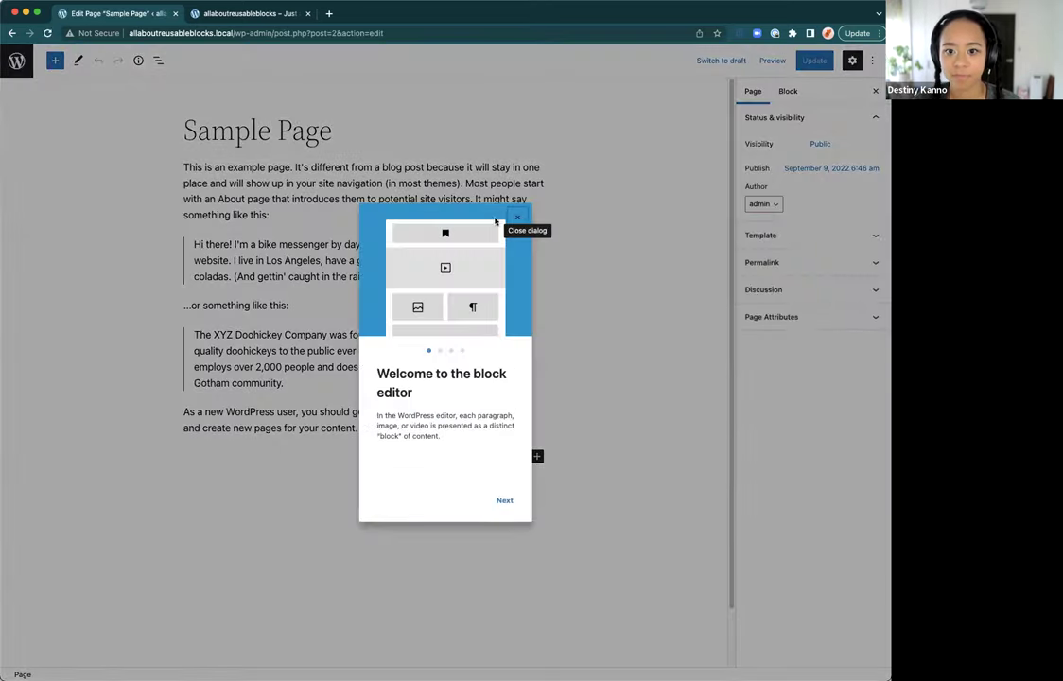
Step: Dismiss the welcome guide, show List View, and add an empty block after the last paragraph
{"action": "left_click", "coordinate": [519, 218]}
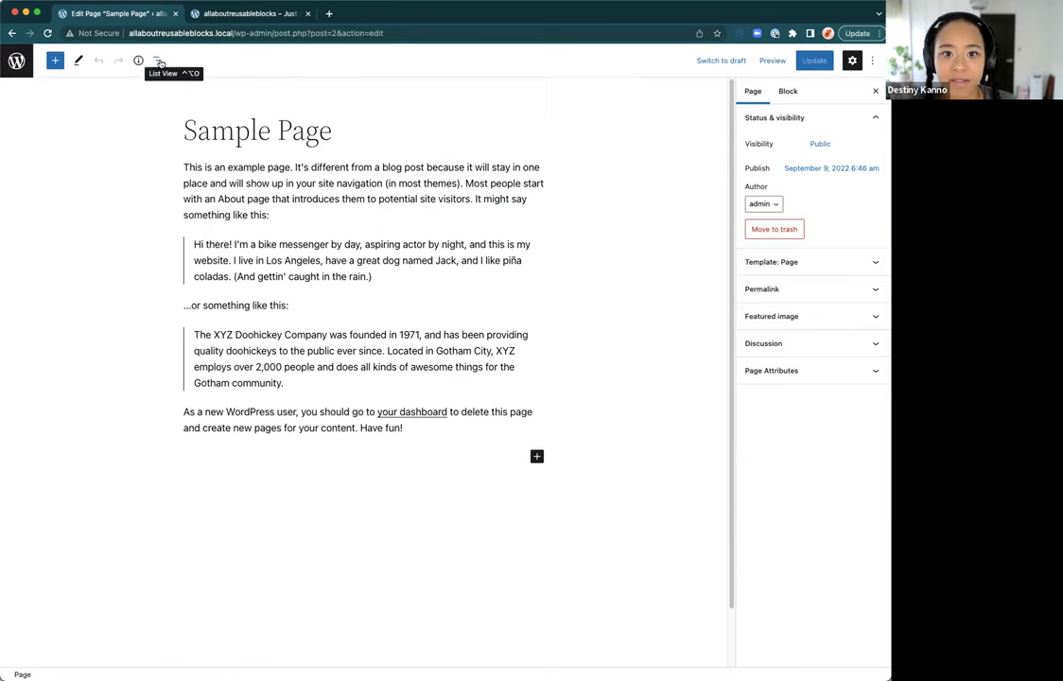
{"action": "left_click", "coordinate": [157, 61]}
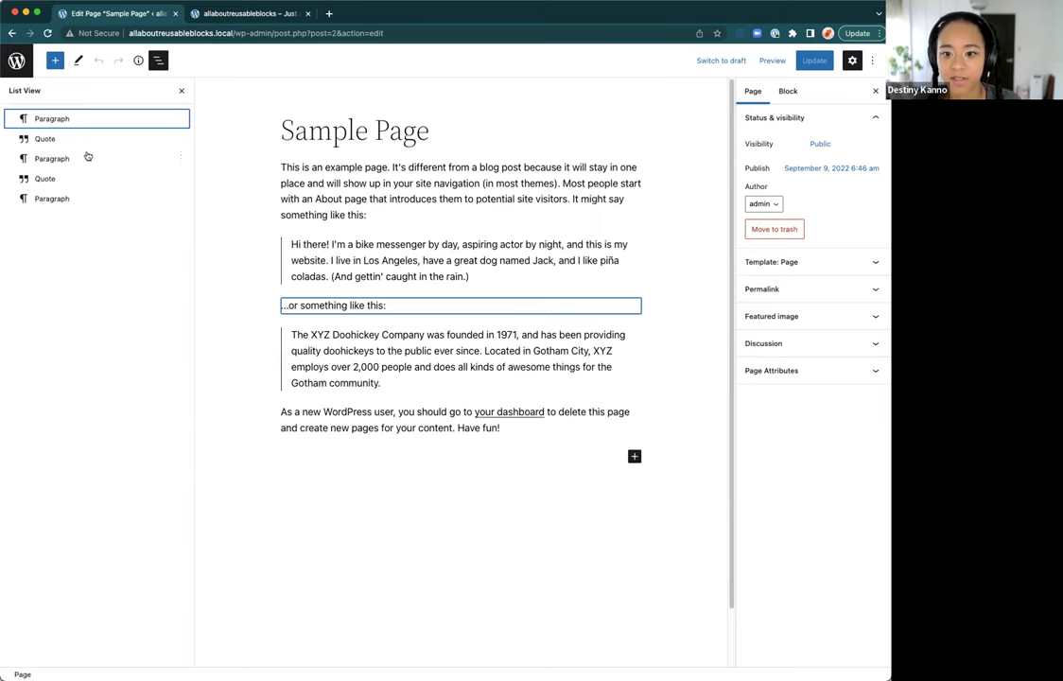
{"action": "left_click", "coordinate": [420, 468]}
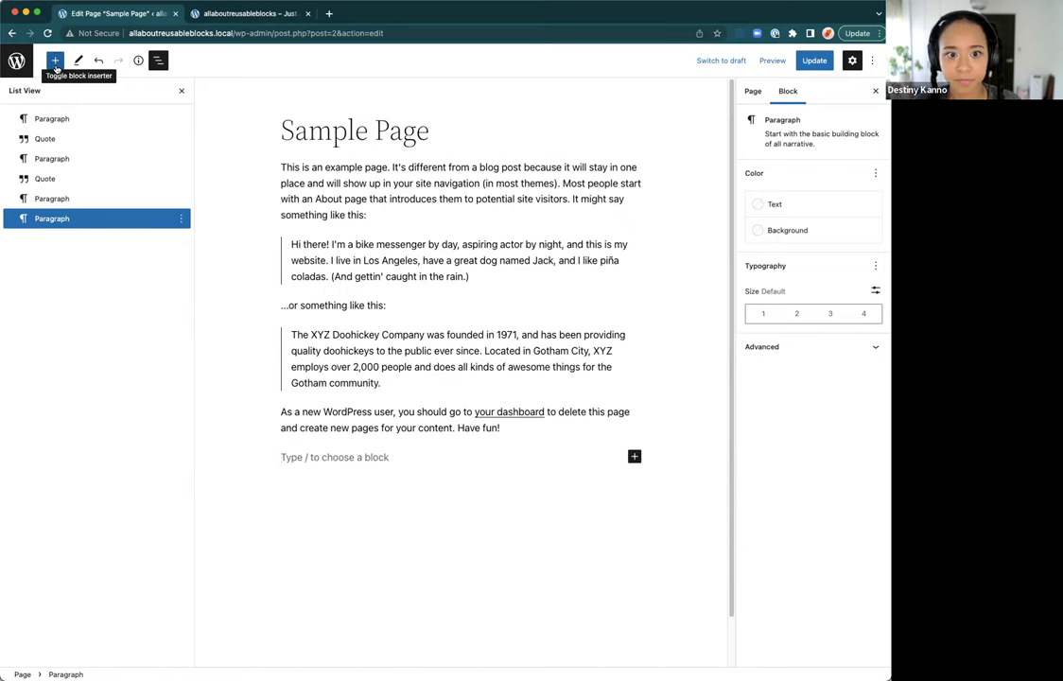
{"action": "left_click", "coordinate": [56, 66]}
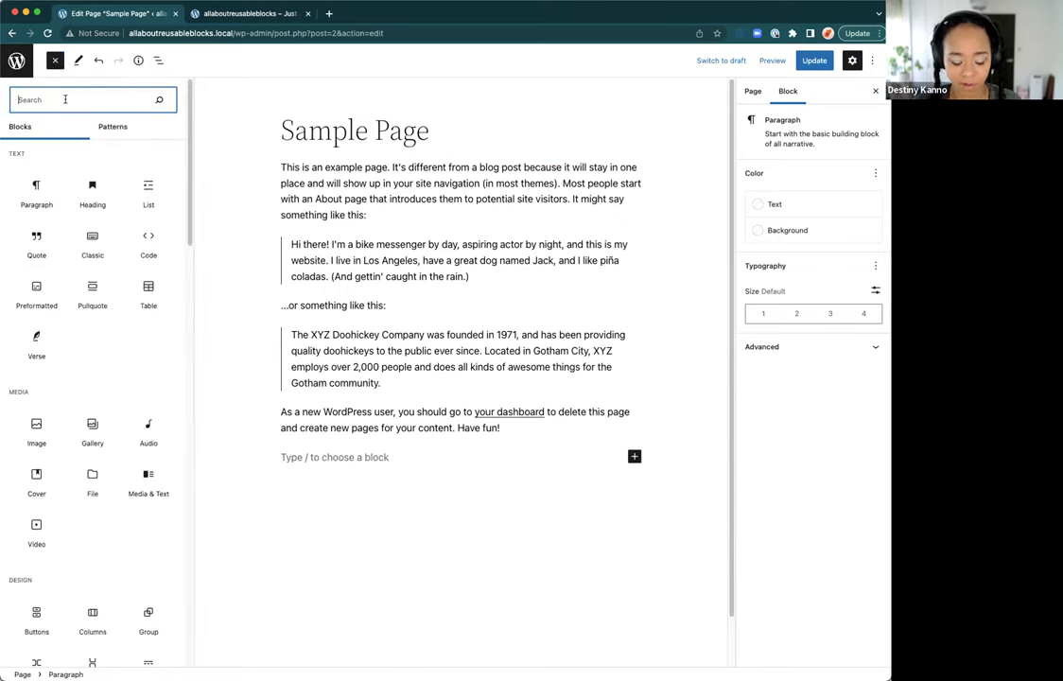
Step: Insert a Columns block found by searching 'col', using the 50/50 variation
{"action": "type", "text": "col"}
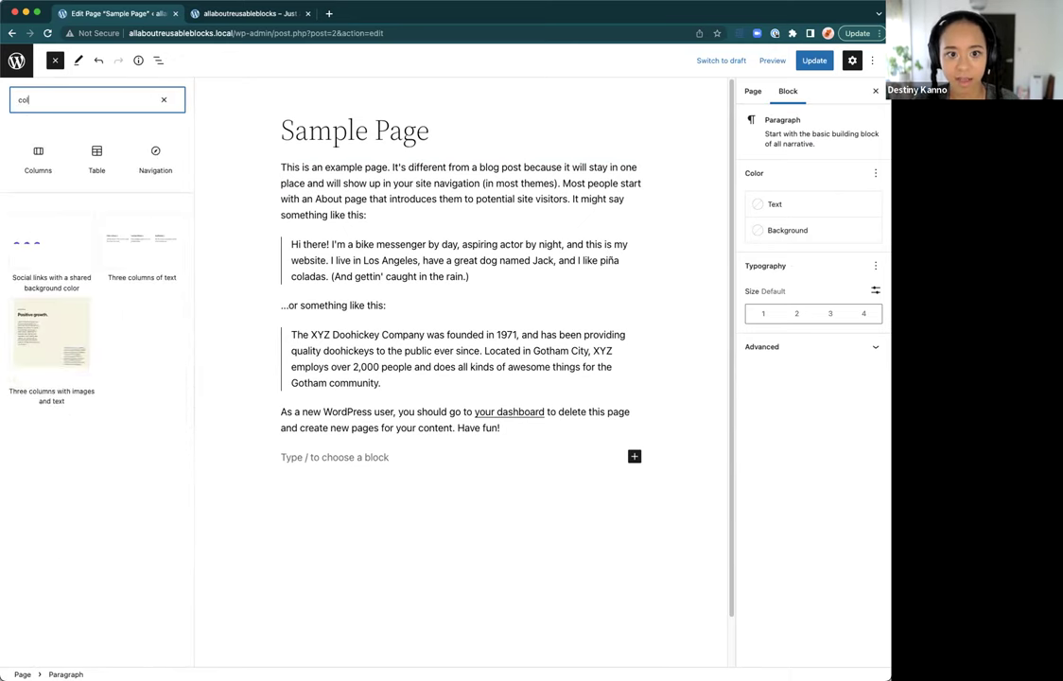
{"action": "left_click", "coordinate": [37, 157]}
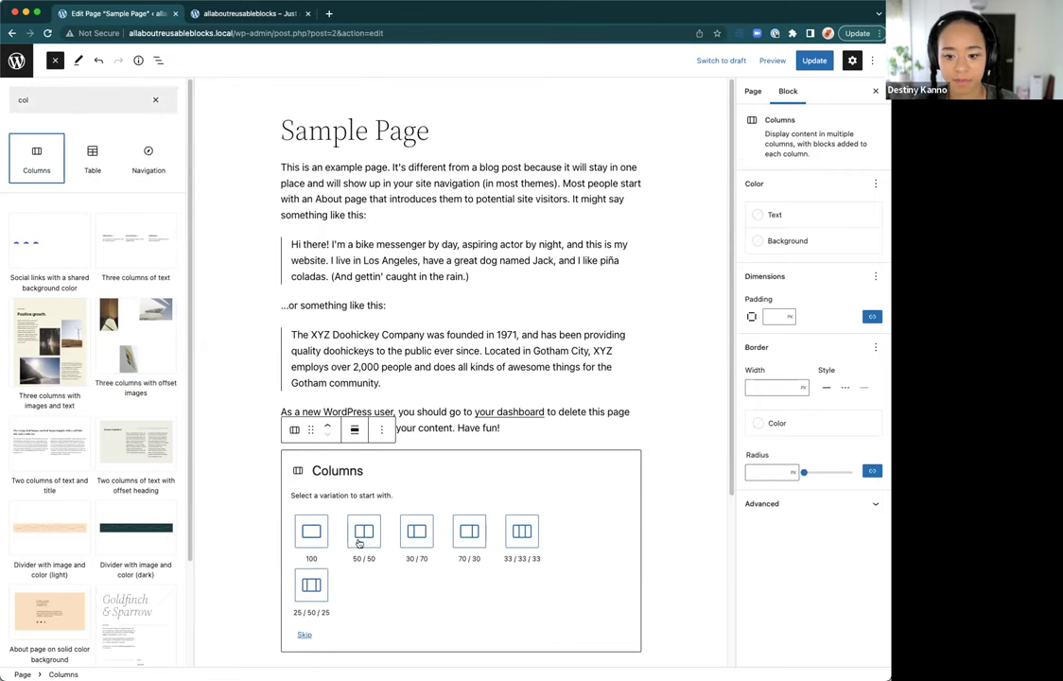
{"action": "left_click", "coordinate": [358, 542]}
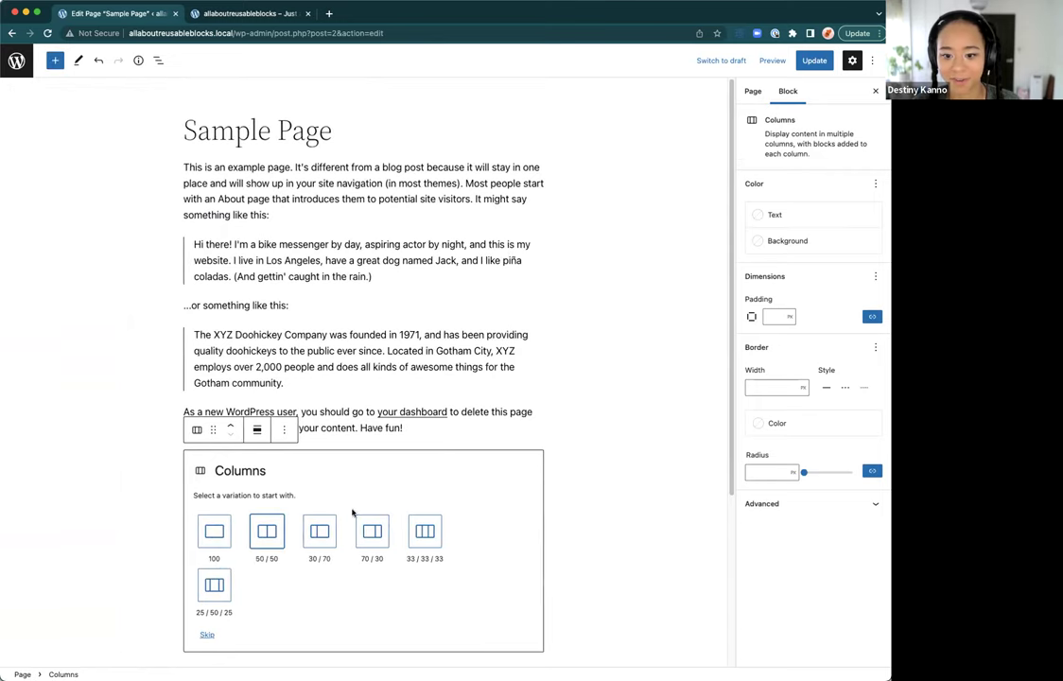
{"action": "left_click", "coordinate": [267, 533]}
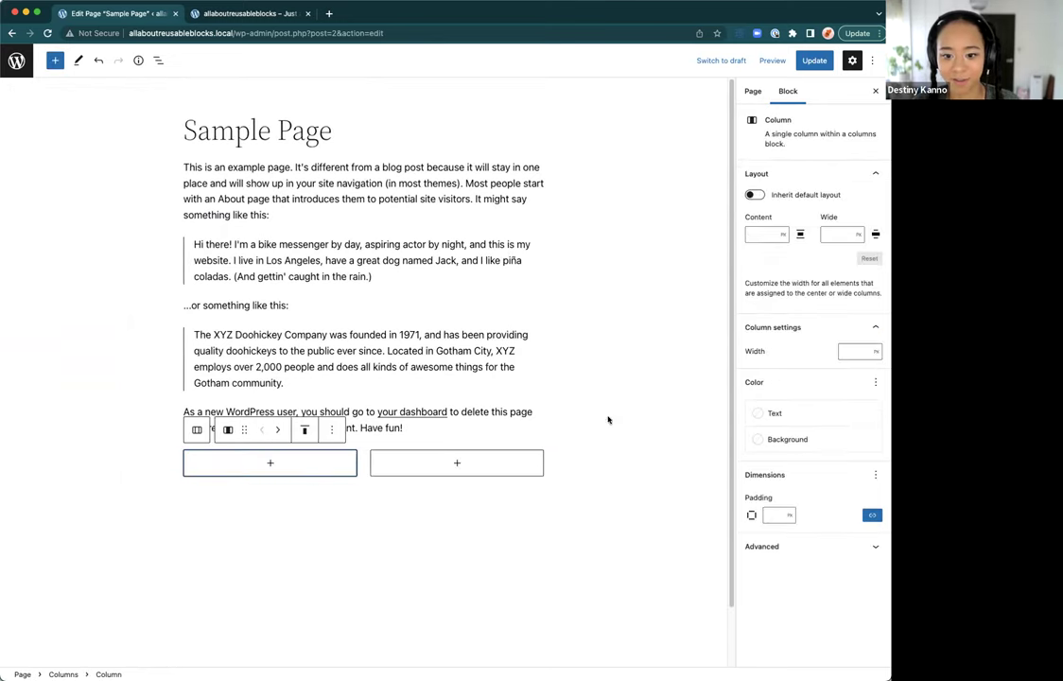
Step: Add an empty paragraph below the columns and start adding a block inside the left column
{"action": "left_click", "coordinate": [158, 60]}
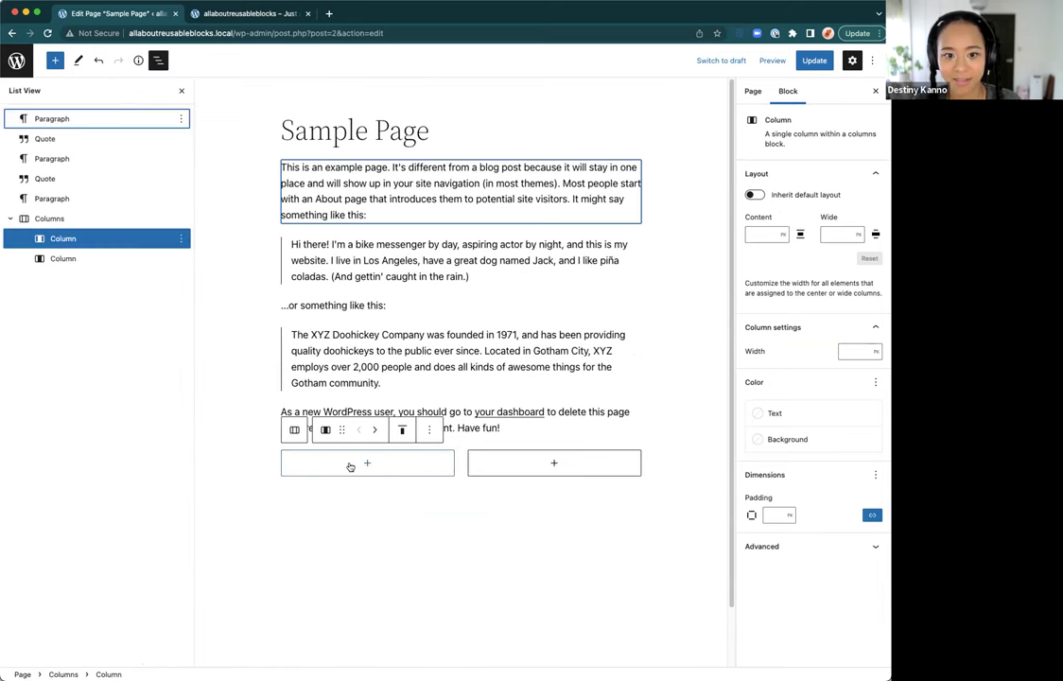
{"action": "left_click", "coordinate": [178, 239]}
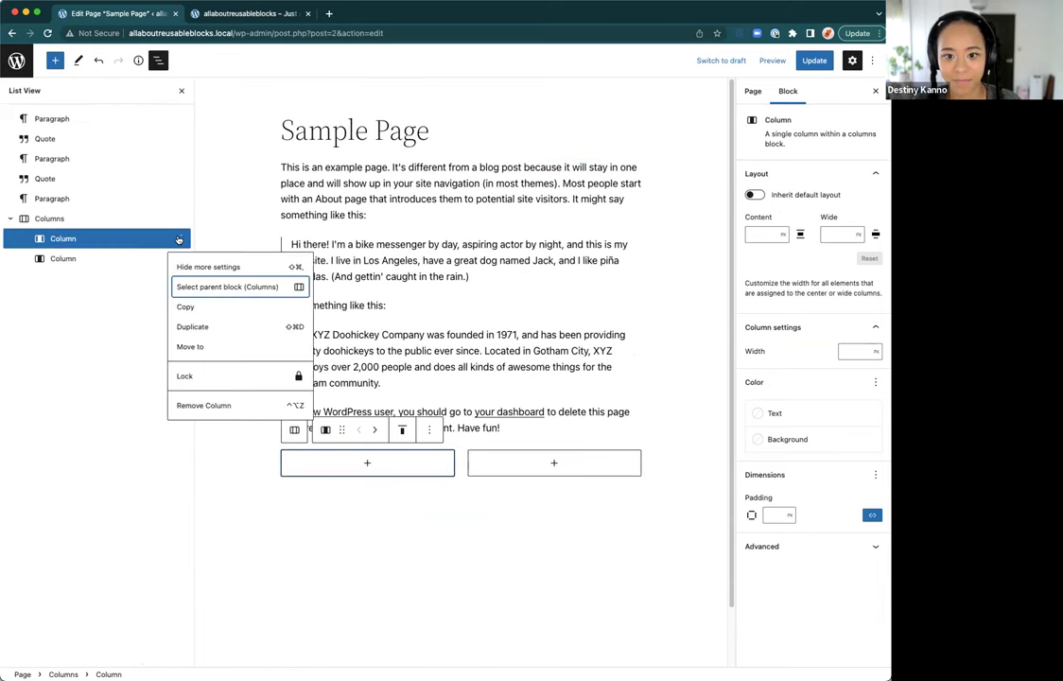
{"action": "left_click", "coordinate": [351, 522]}
{"action": "left_click", "coordinate": [181, 239]}
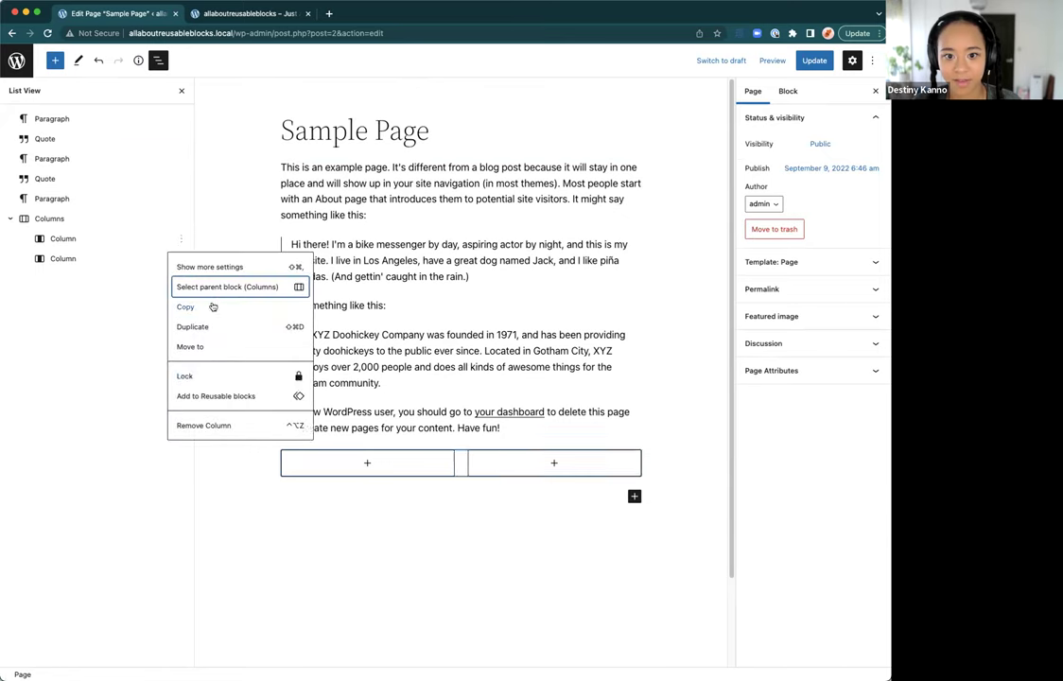
{"action": "left_click", "coordinate": [335, 493]}
{"action": "left_click", "coordinate": [334, 492]}
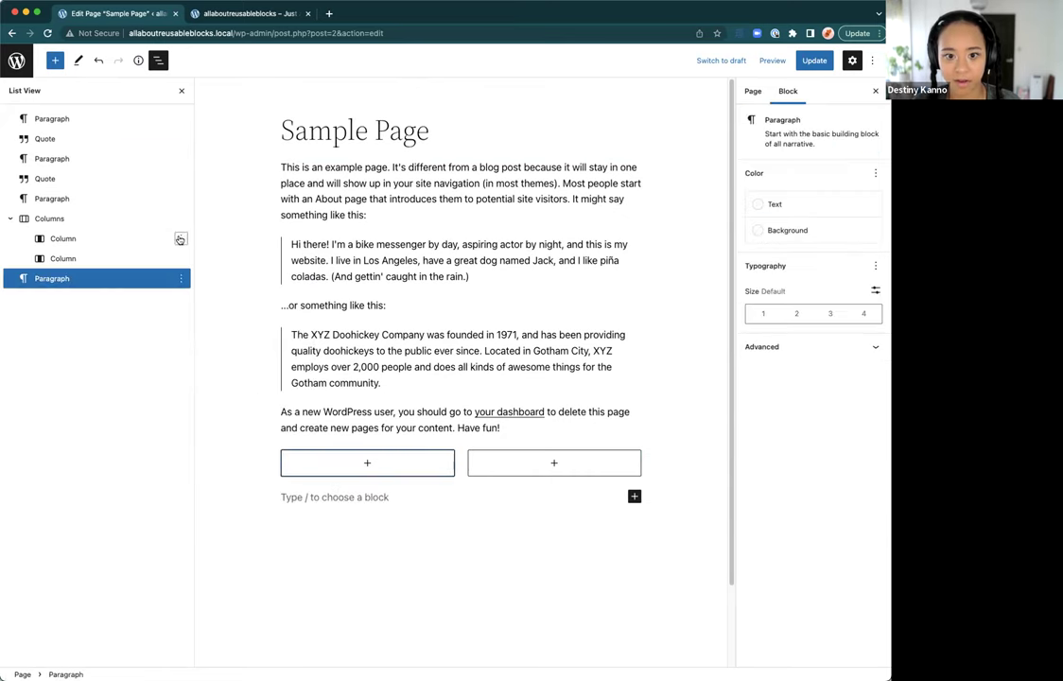
{"action": "left_click", "coordinate": [179, 239]}
{"action": "left_click", "coordinate": [181, 240]}
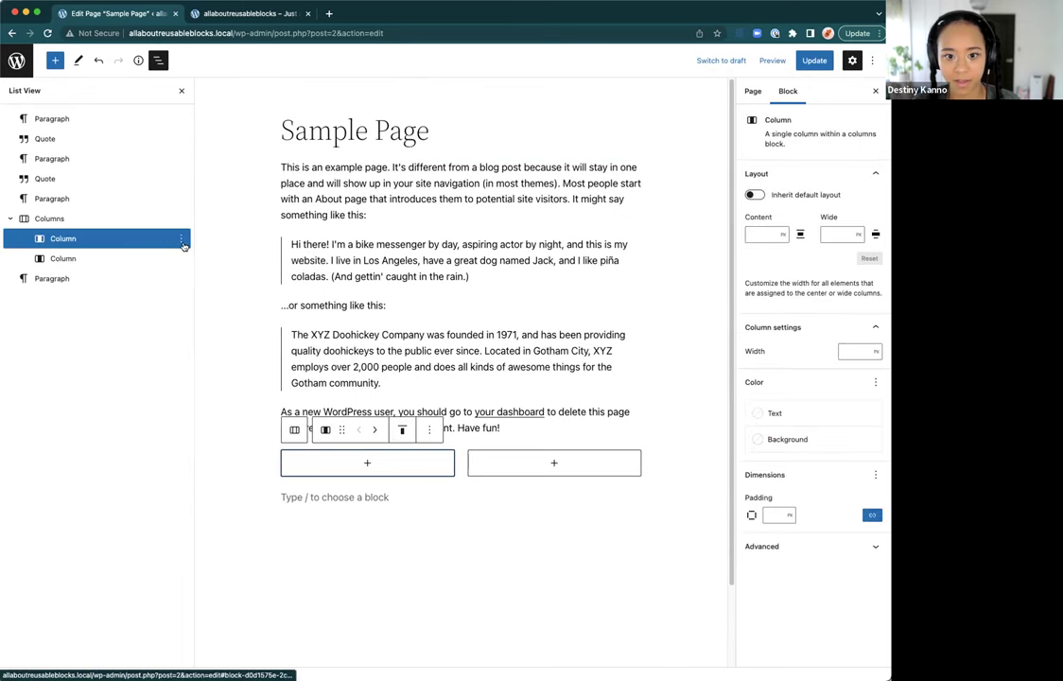
{"action": "left_click", "coordinate": [181, 241]}
{"action": "left_click", "coordinate": [367, 460]}
{"action": "left_click", "coordinate": [363, 464]}
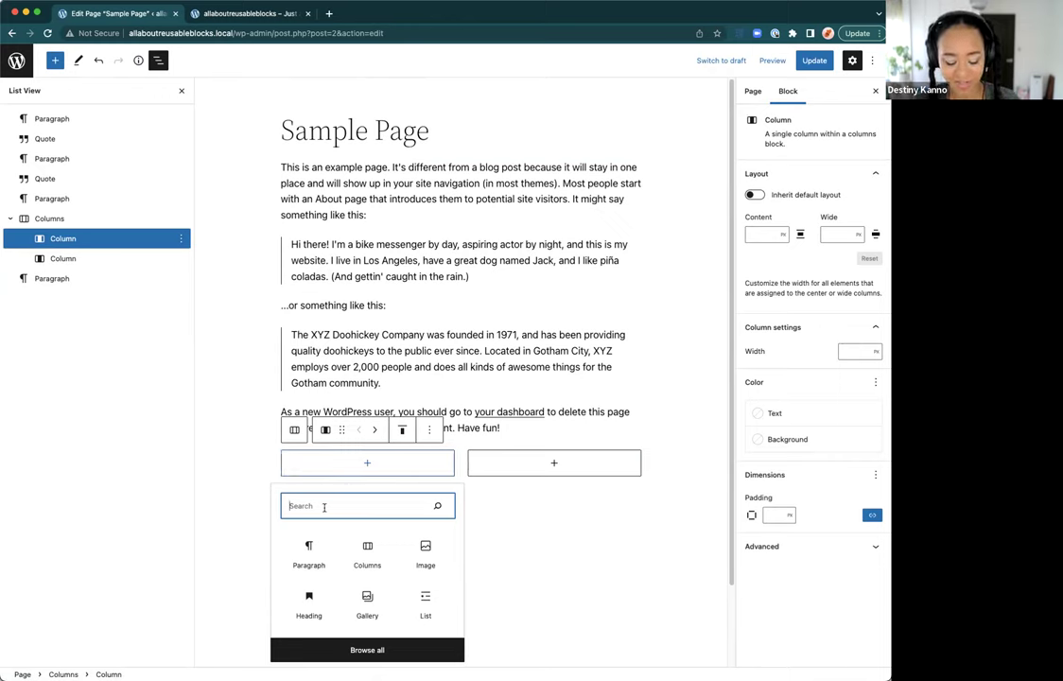
Step: Insert a Post Author block in the left column and a Social Icons block in the right
{"action": "type", "text": "auth"}
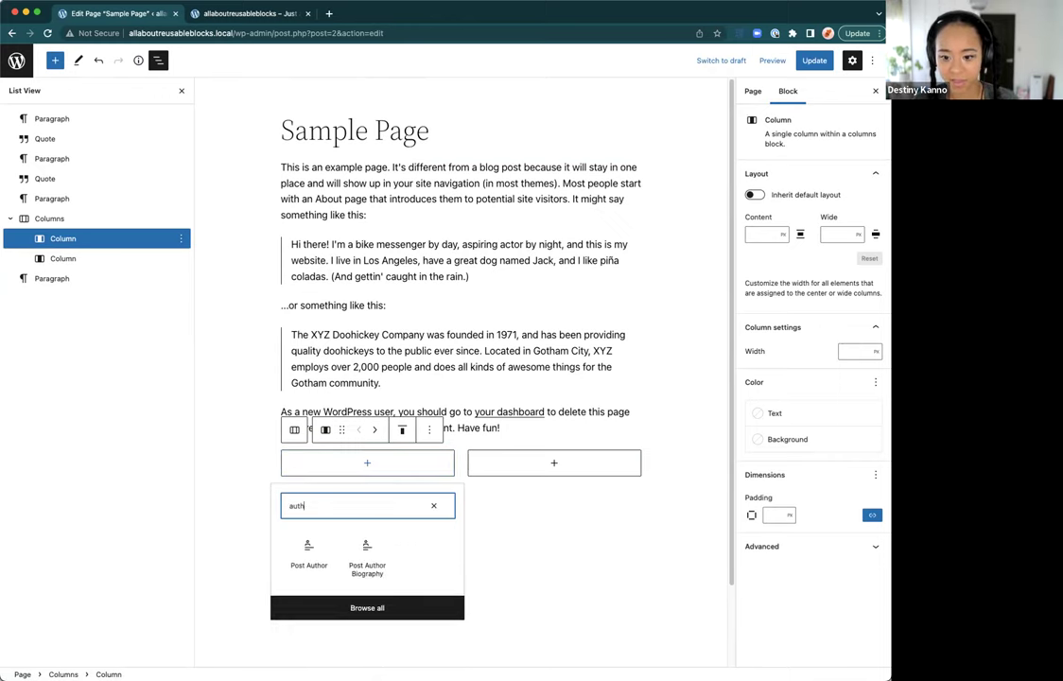
{"action": "left_click", "coordinate": [322, 555]}
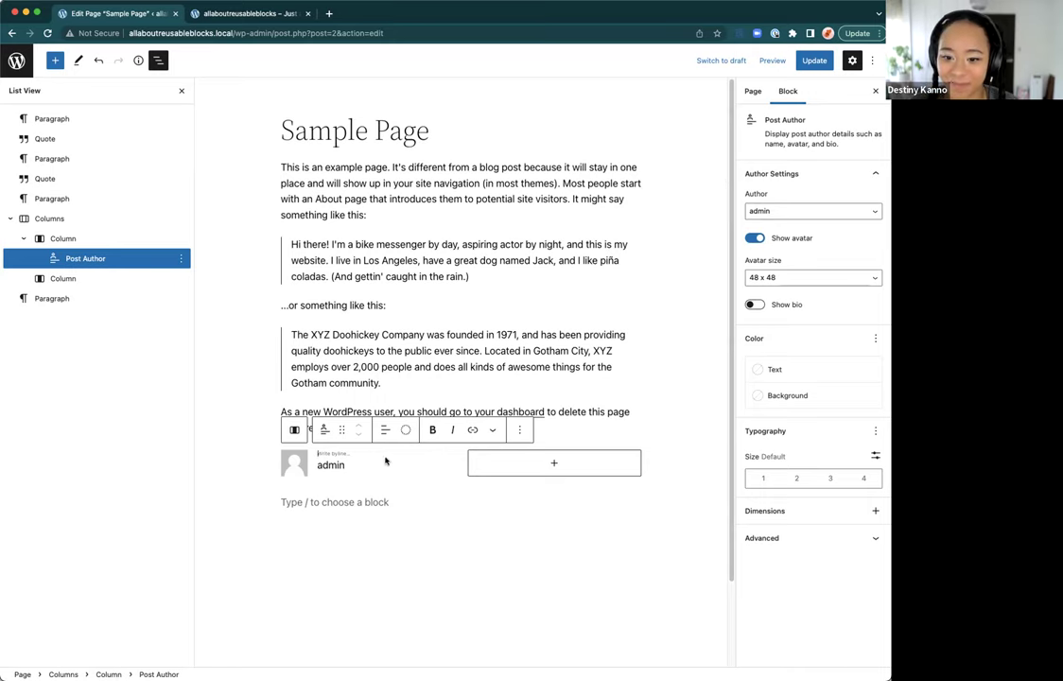
{"action": "mouse_move", "coordinate": [461, 463]}
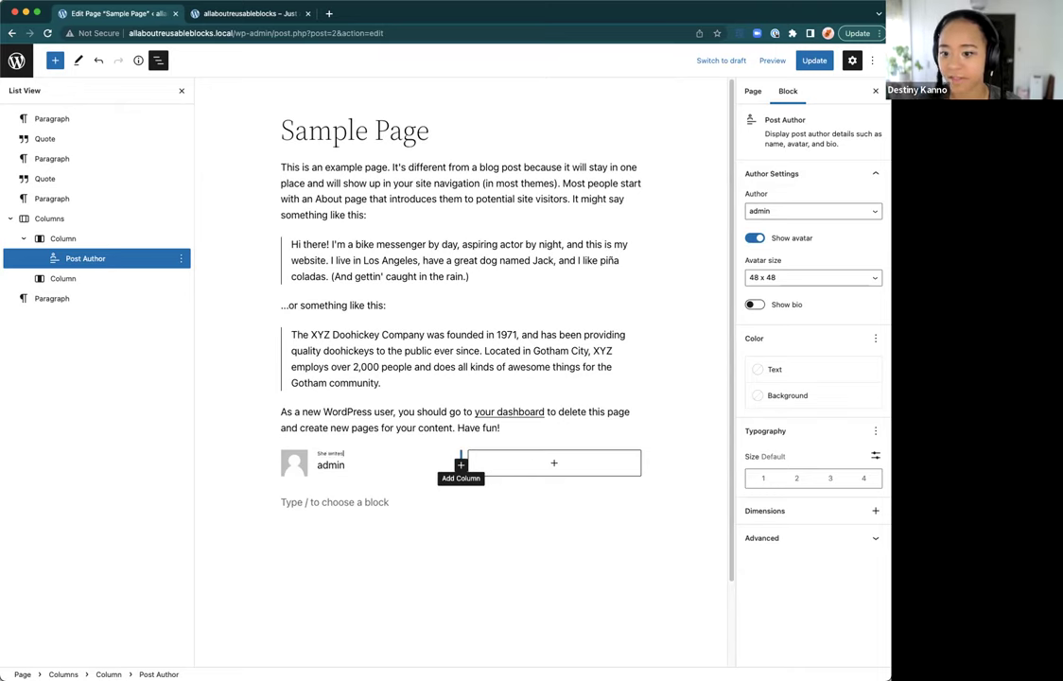
{"action": "left_click", "coordinate": [524, 462]}
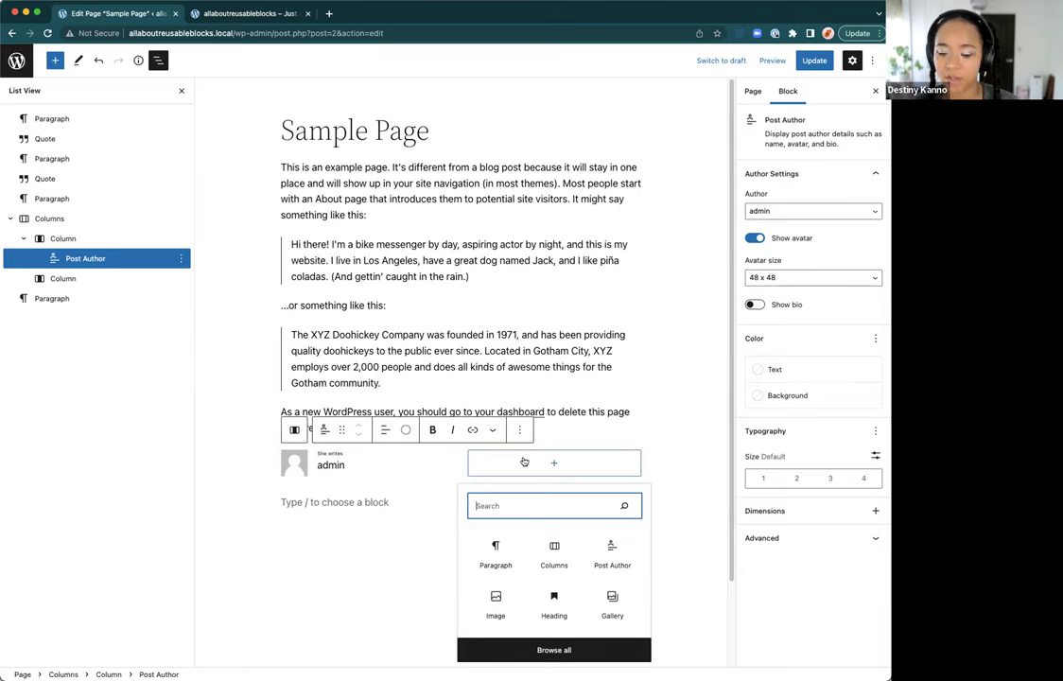
{"action": "type", "text": "social"}
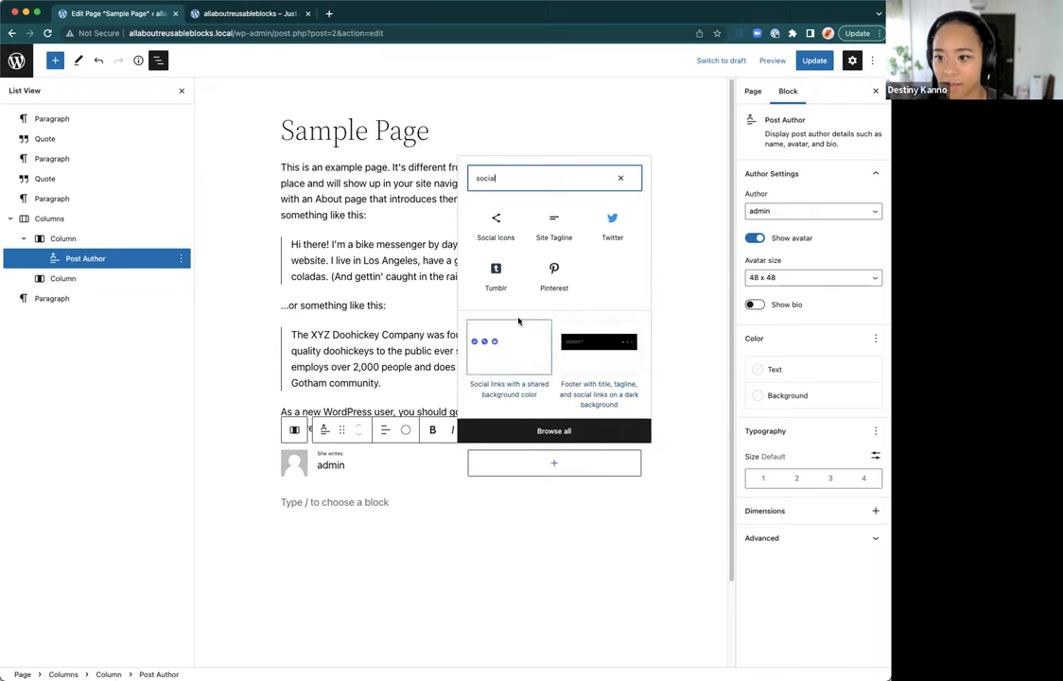
{"action": "left_click", "coordinate": [494, 225]}
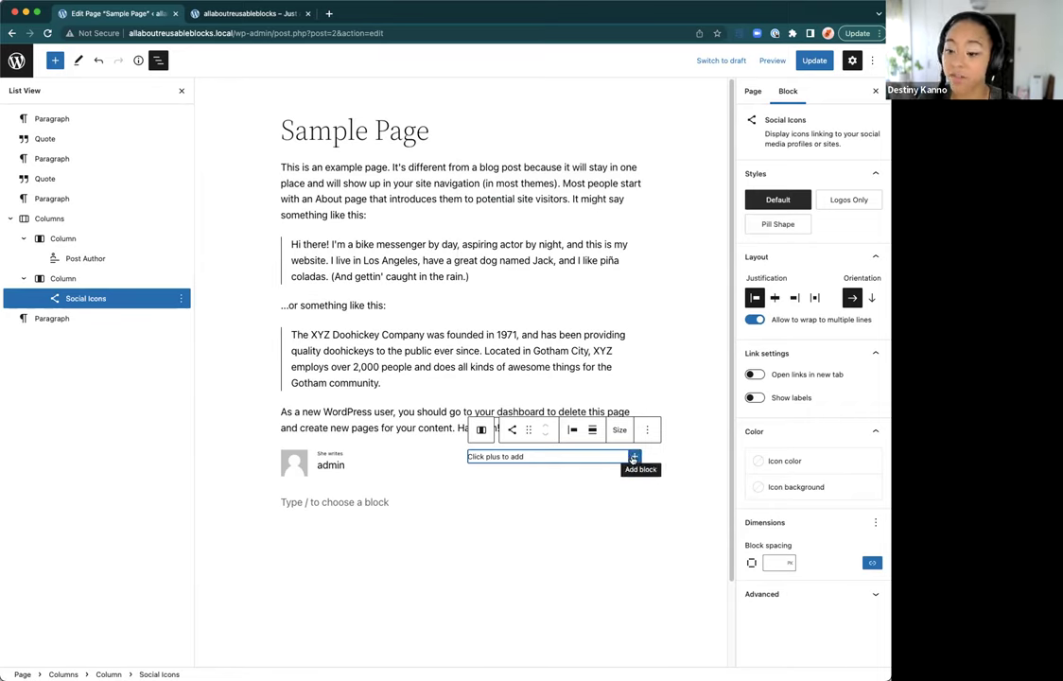
Step: Add Twitter, Facebook and TikTok icons to the Social Icons block
{"action": "left_click", "coordinate": [634, 457]}
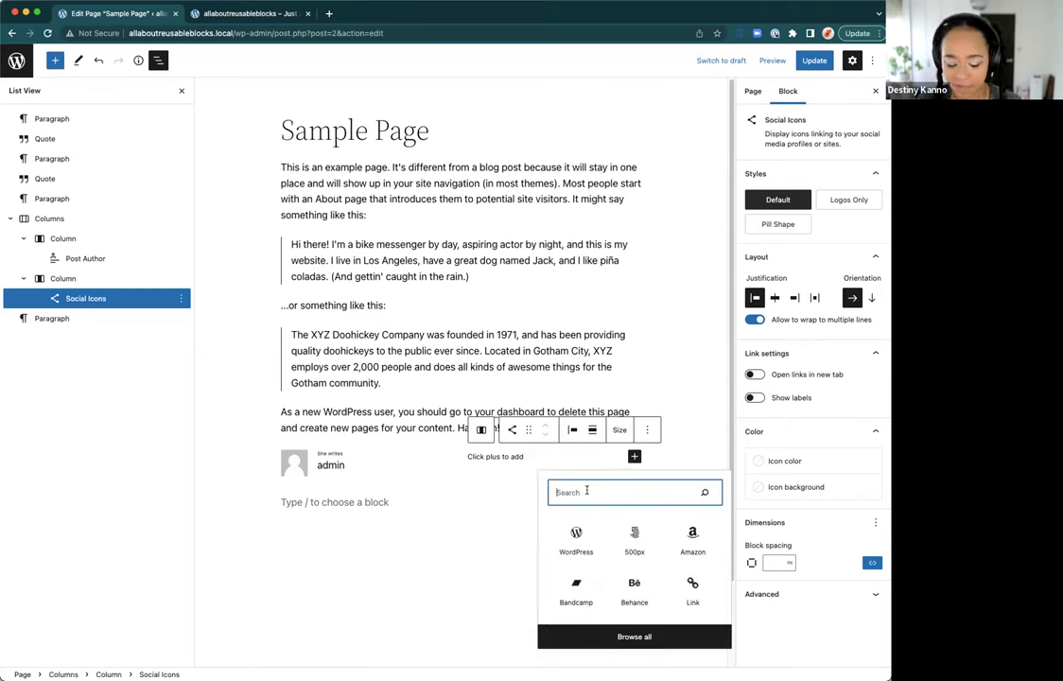
{"action": "type", "text": "twitt"}
{"action": "left_click", "coordinate": [576, 539]}
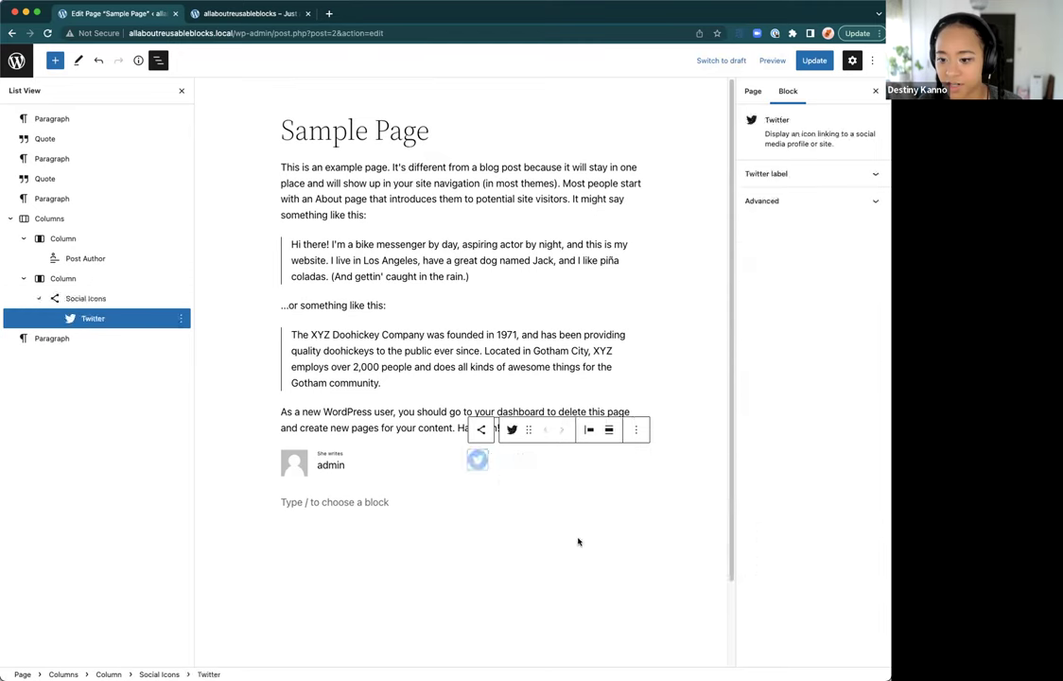
{"action": "left_click", "coordinate": [527, 460]}
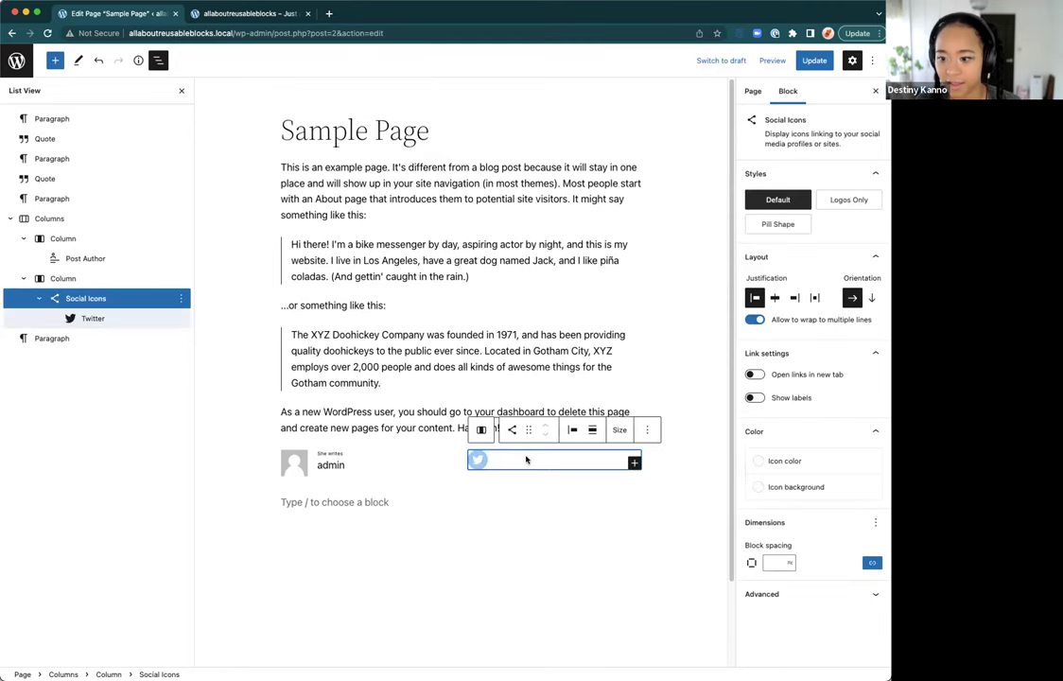
{"action": "left_click", "coordinate": [634, 463]}
{"action": "type", "text": "fsac"}
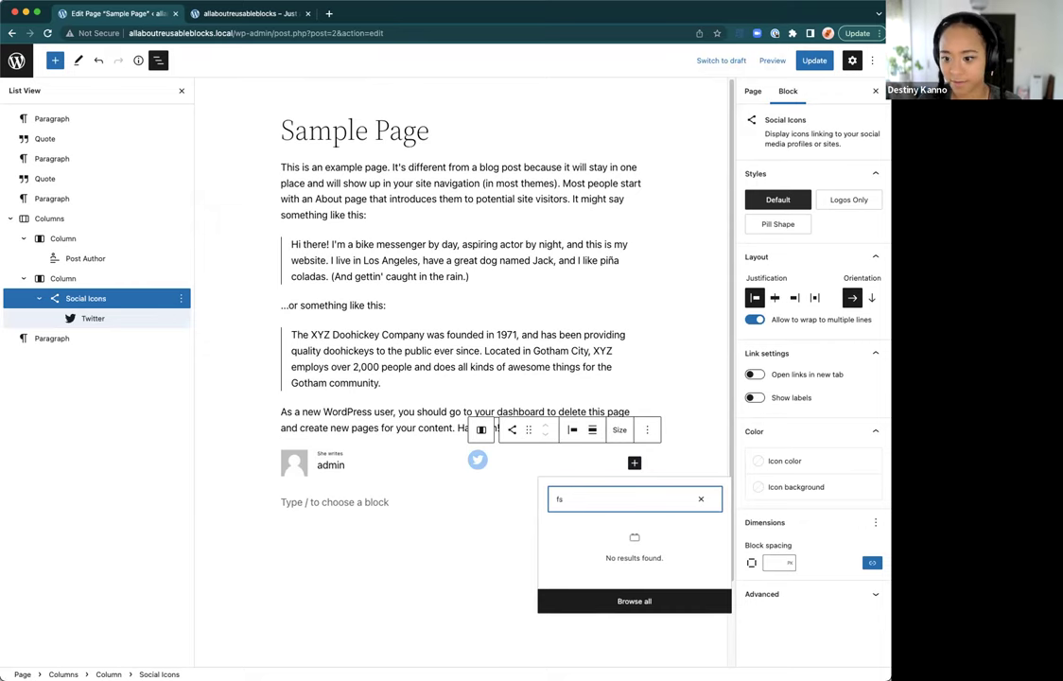
{"action": "key", "text": "BackSpace"}
{"action": "type", "text": "ace"}
{"action": "left_click", "coordinate": [574, 541]}
{"action": "left_click", "coordinate": [594, 462]}
{"action": "left_click", "coordinate": [634, 462]}
{"action": "type", "text": "tik"}
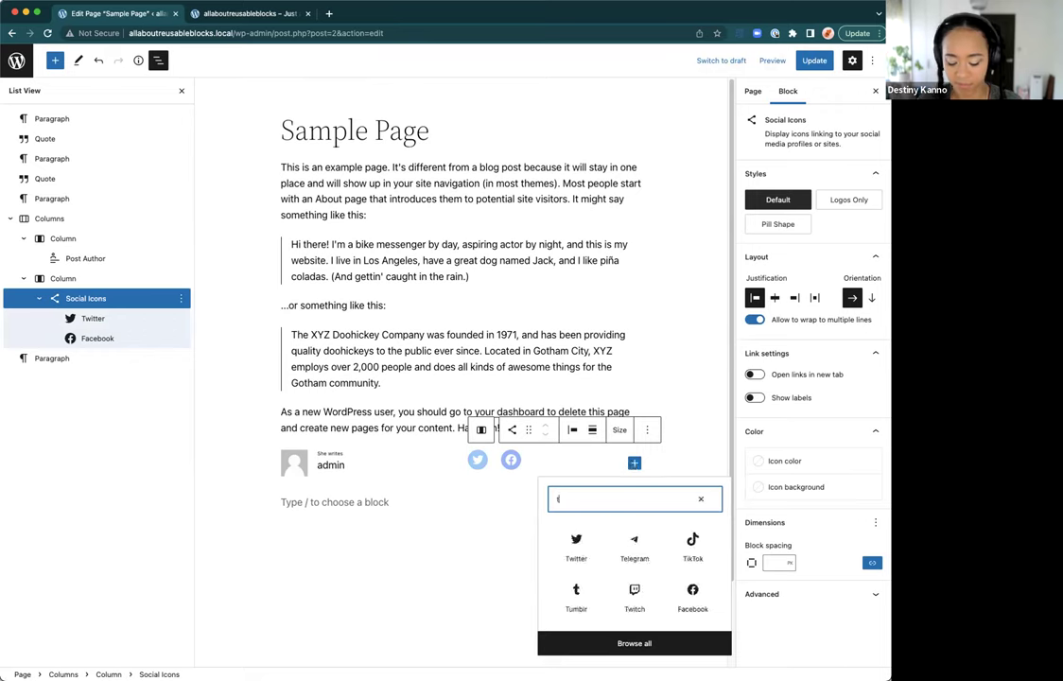
{"action": "left_click", "coordinate": [578, 541]}
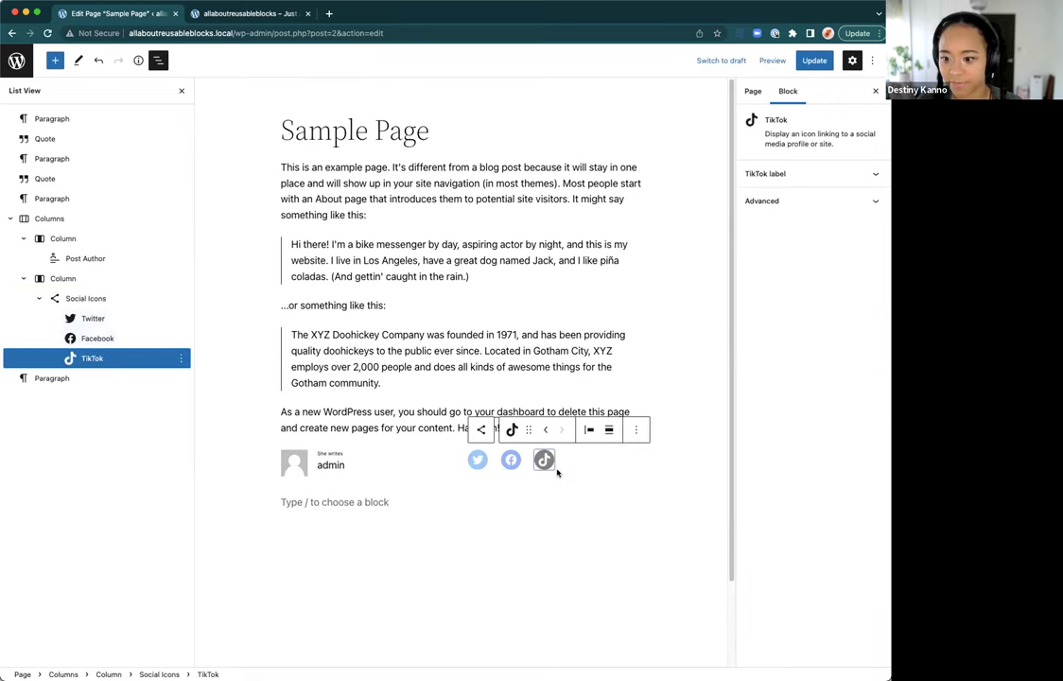
Step: Justify the social icons to the center of the right column
{"action": "left_click", "coordinate": [479, 461]}
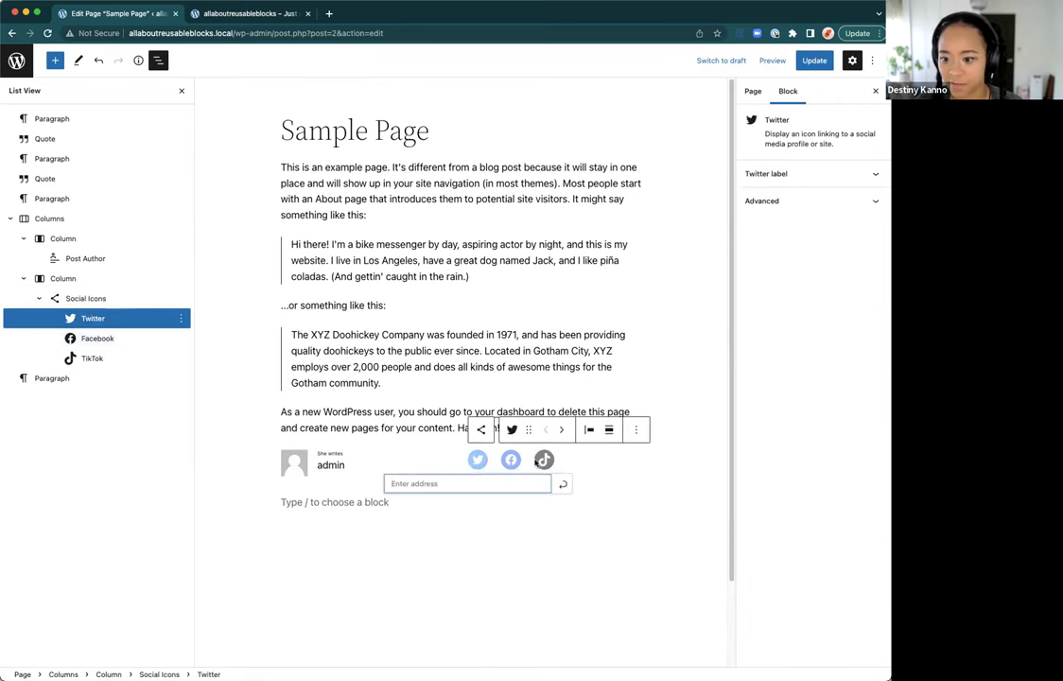
{"action": "left_click", "coordinate": [540, 461]}
{"action": "left_click", "coordinate": [544, 459]}
{"action": "left_click", "coordinate": [509, 460]}
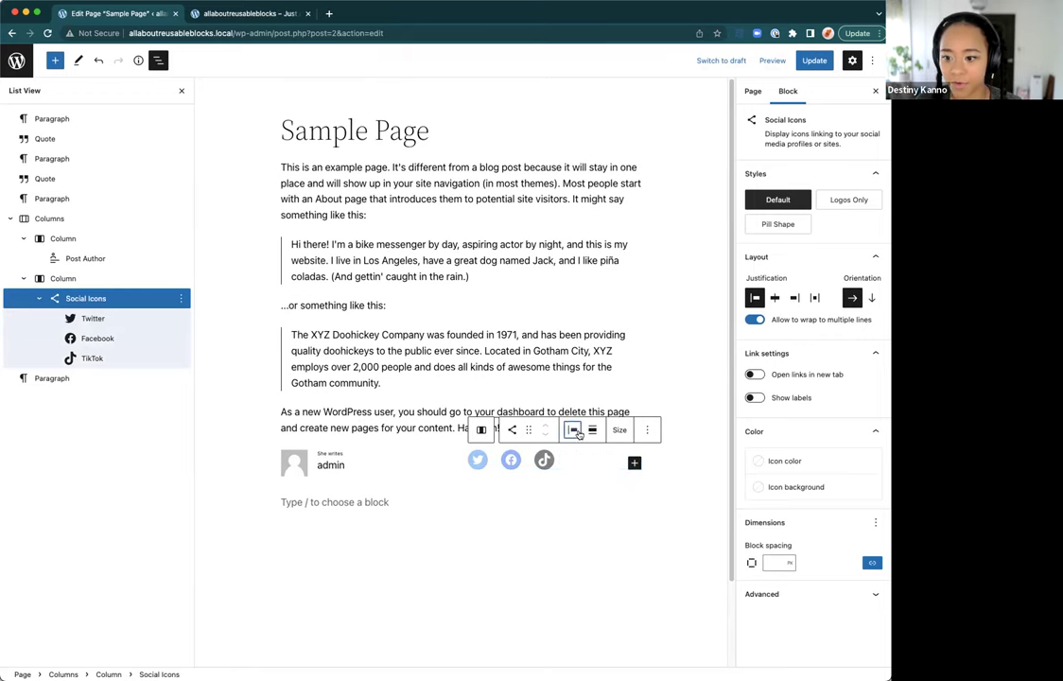
{"action": "left_click", "coordinate": [574, 430]}
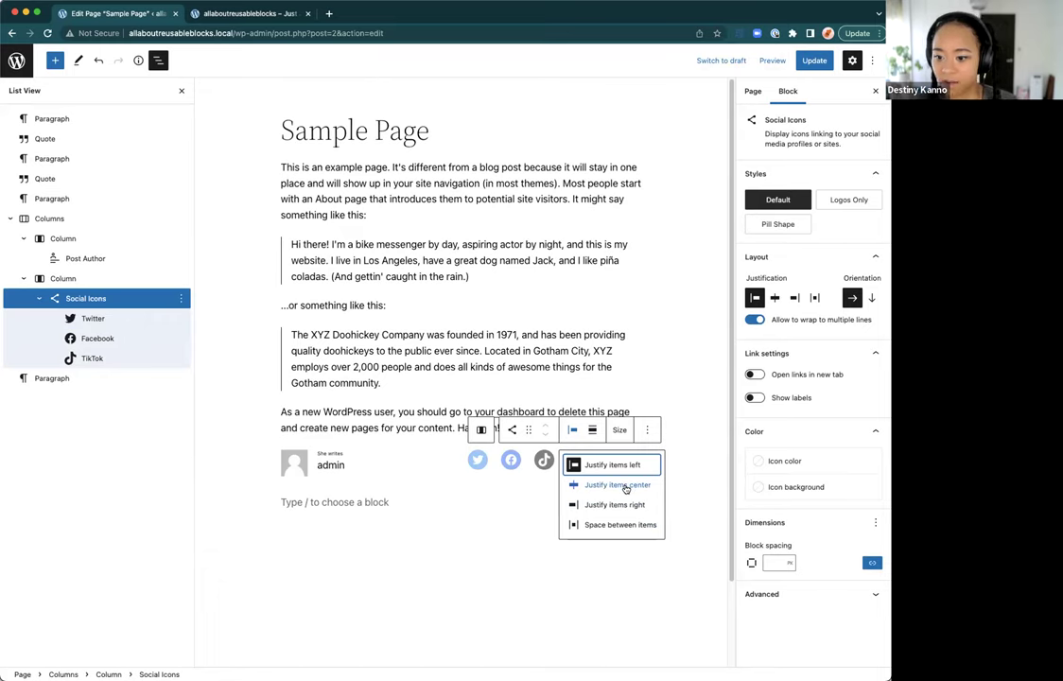
{"action": "left_click", "coordinate": [624, 488]}
{"action": "left_click", "coordinate": [591, 430]}
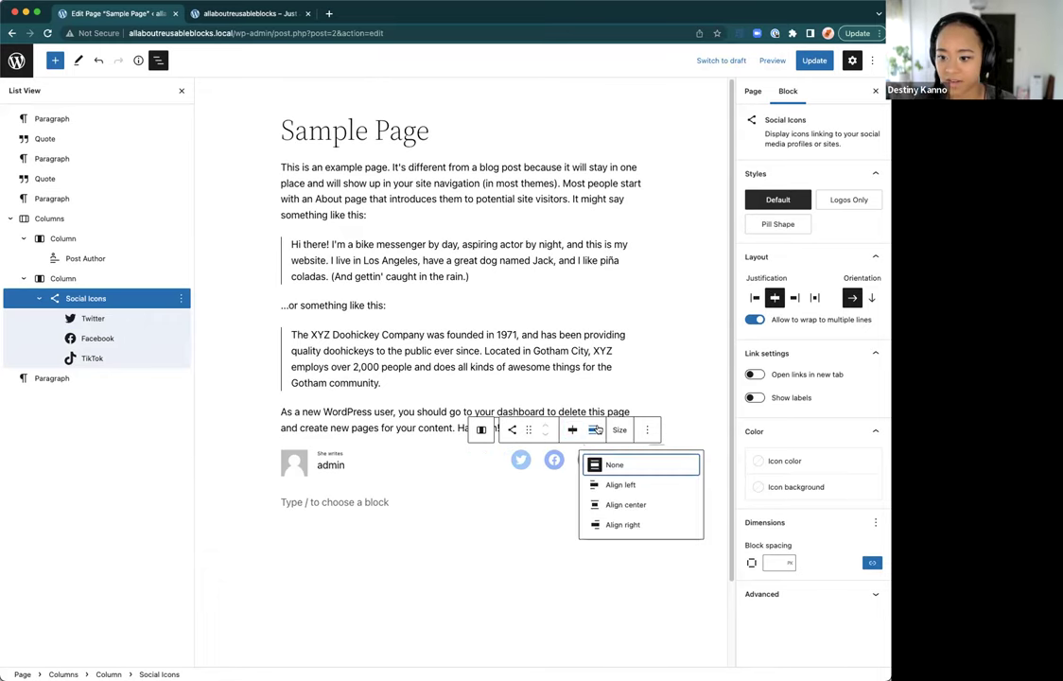
{"action": "left_click", "coordinate": [575, 431]}
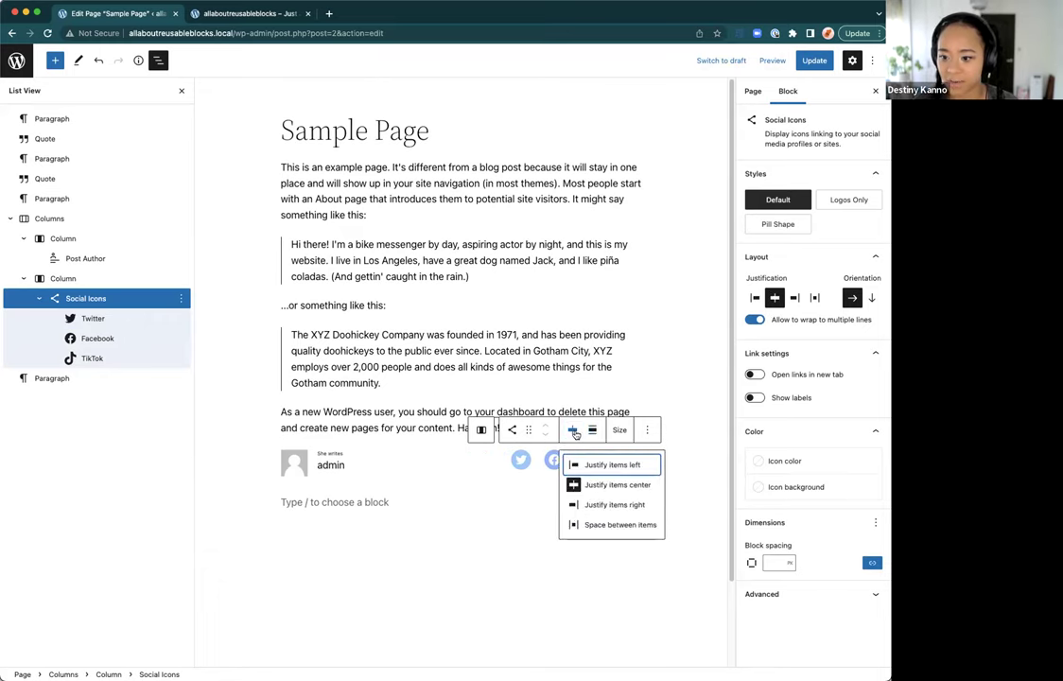
{"action": "left_click", "coordinate": [507, 465]}
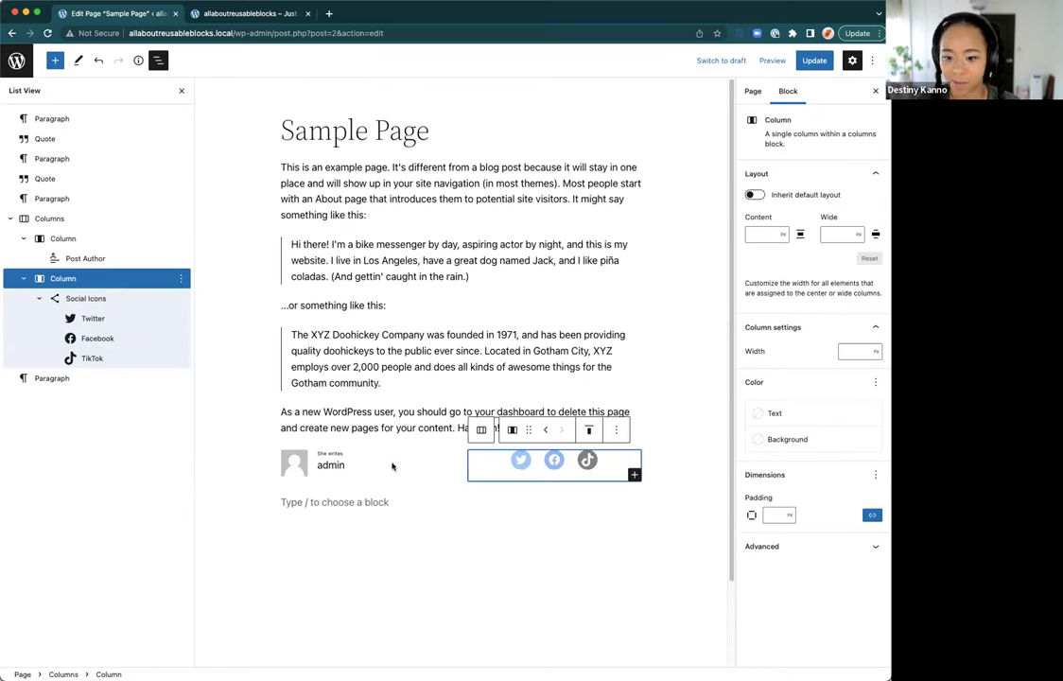
{"action": "left_click", "coordinate": [521, 463]}
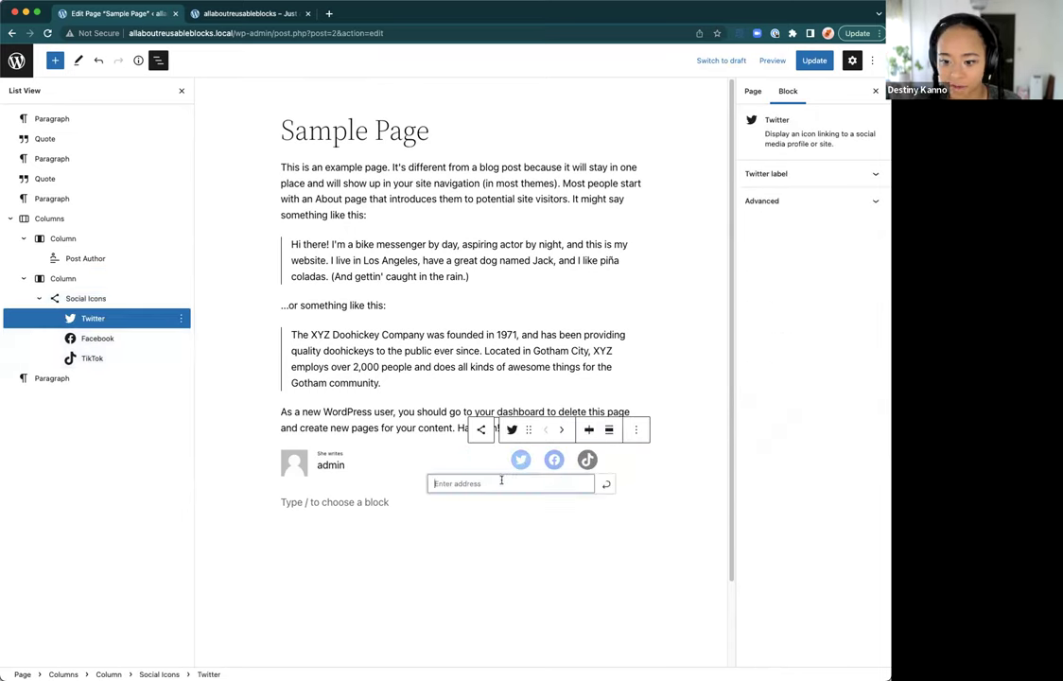
{"action": "type", "text": "https://twitter.com"}
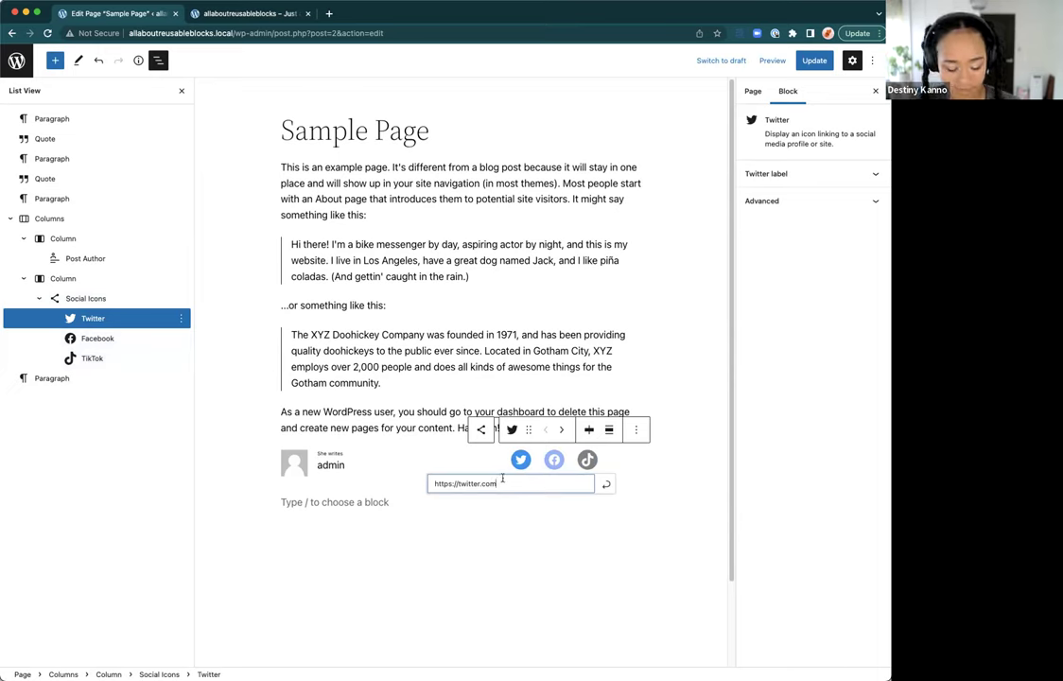
{"action": "left_click", "coordinate": [553, 460]}
{"action": "left_click", "coordinate": [521, 459]}
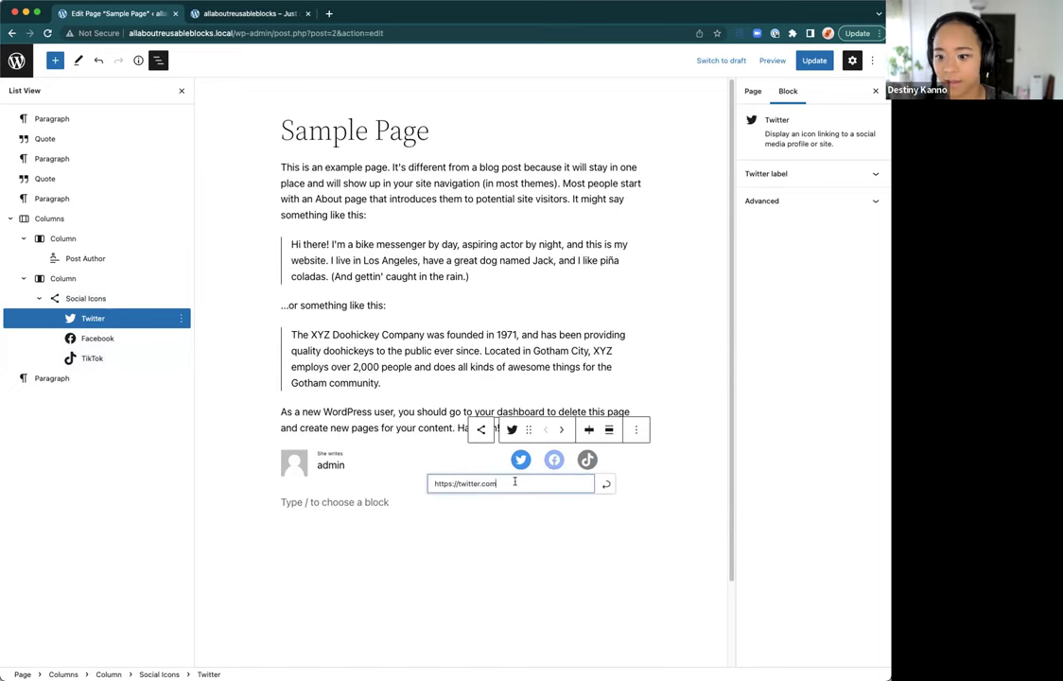
{"action": "left_click", "coordinate": [552, 460]}
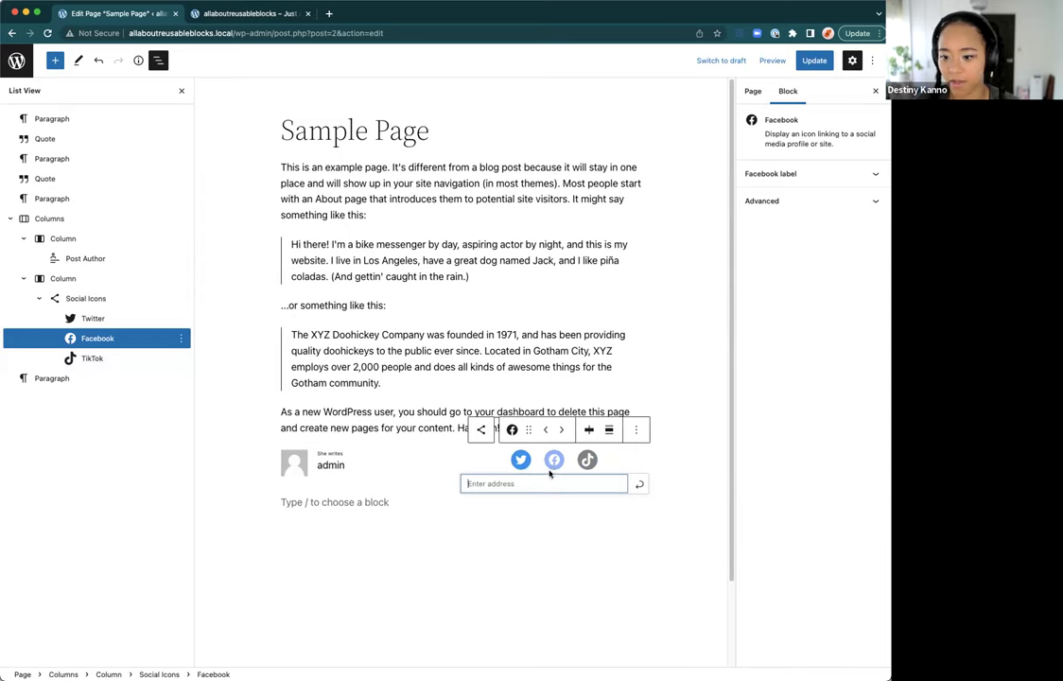
{"action": "type", "text": "https://faceboo"}
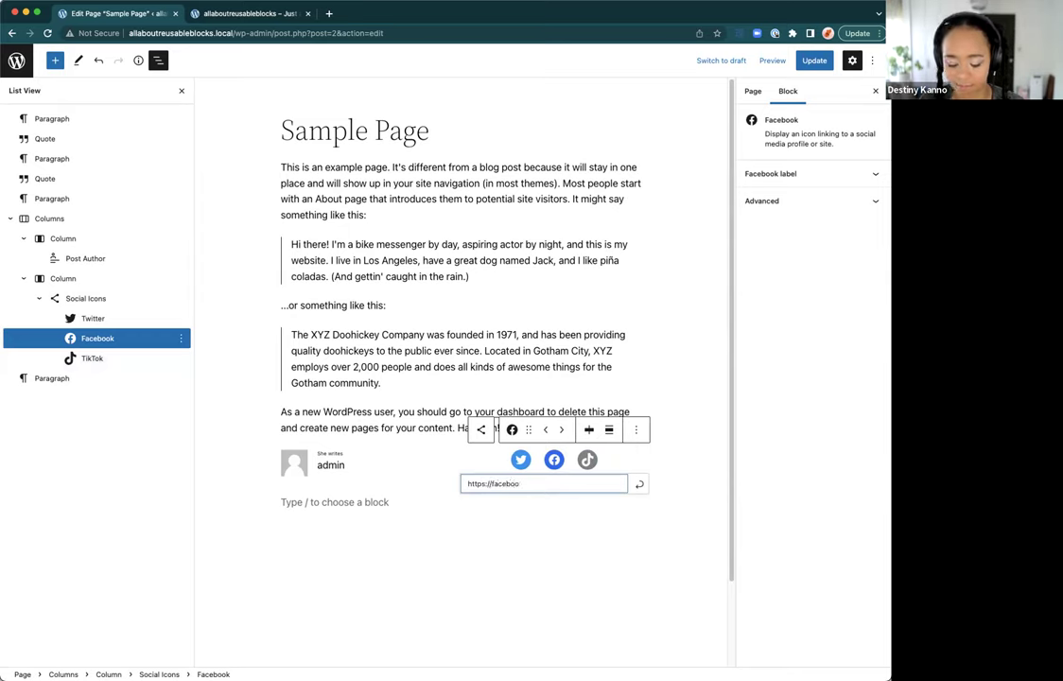
{"action": "type", "text": "k"}
{"action": "key", "text": "Return"}
{"action": "left_click", "coordinate": [588, 462]}
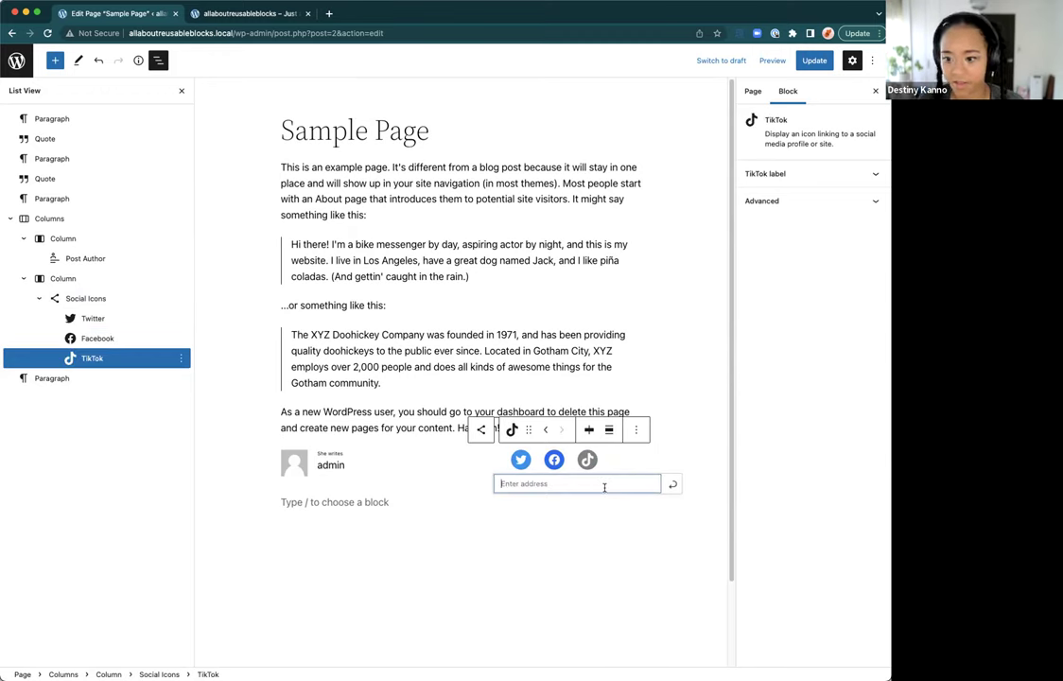
{"action": "type", "text": "tik"}
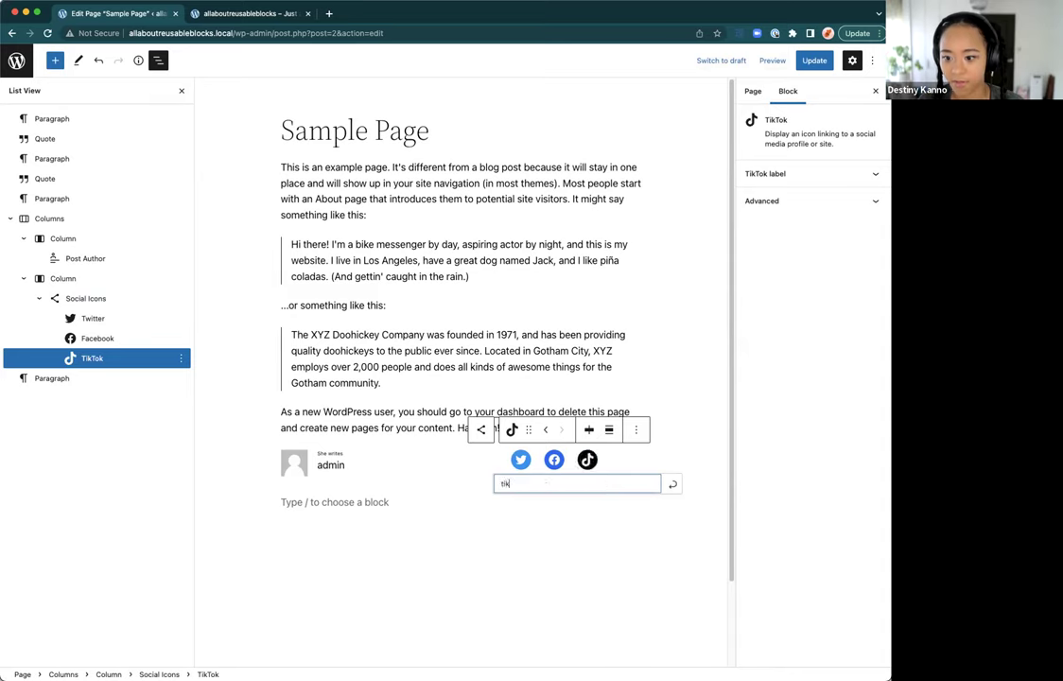
{"action": "key", "text": "BackSpace"}
{"action": "key", "text": "BackSpace"}
{"action": "type", "text": "https://tiktok"}
{"action": "key", "text": "Return"}
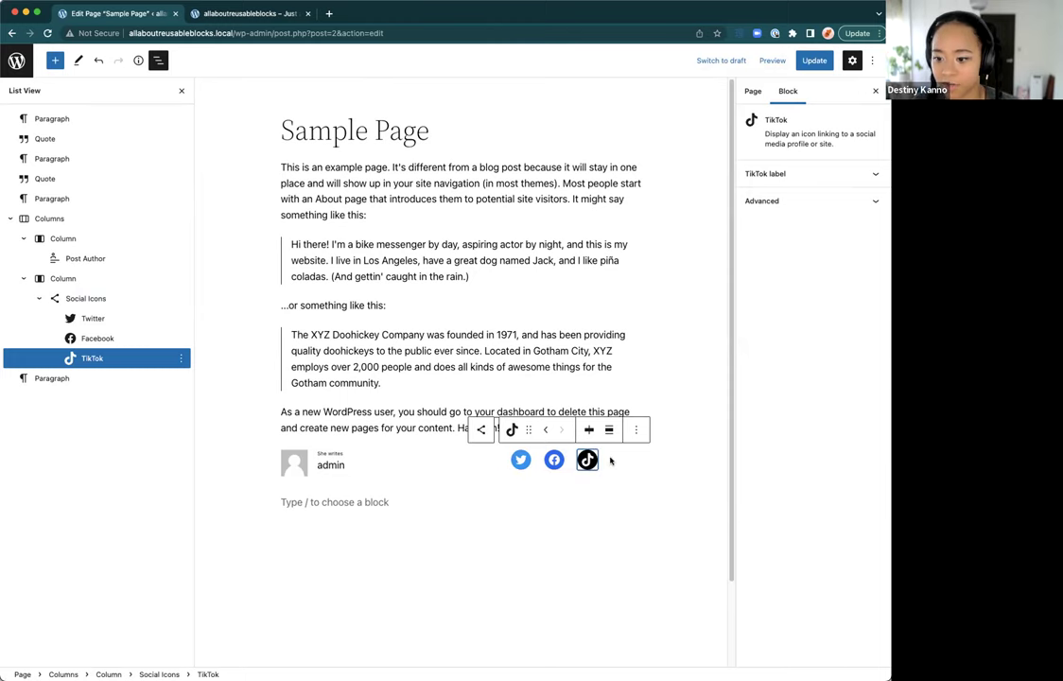
{"action": "left_click", "coordinate": [610, 460]}
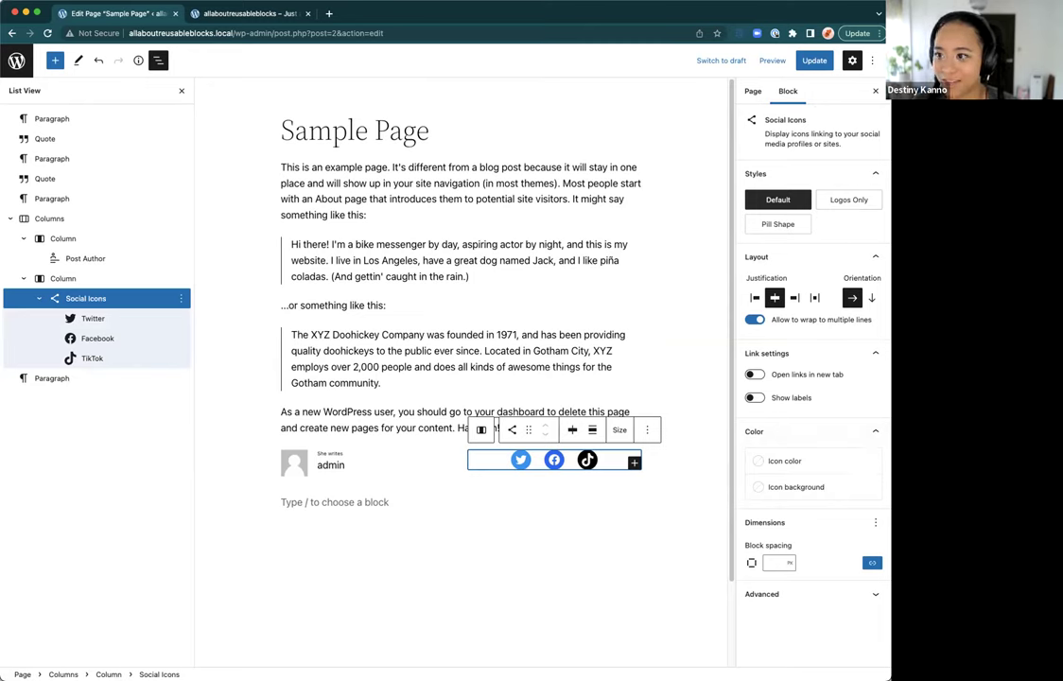
Step: Try Primary, then white, as the social icons' icon colour
{"action": "left_click", "coordinate": [794, 460]}
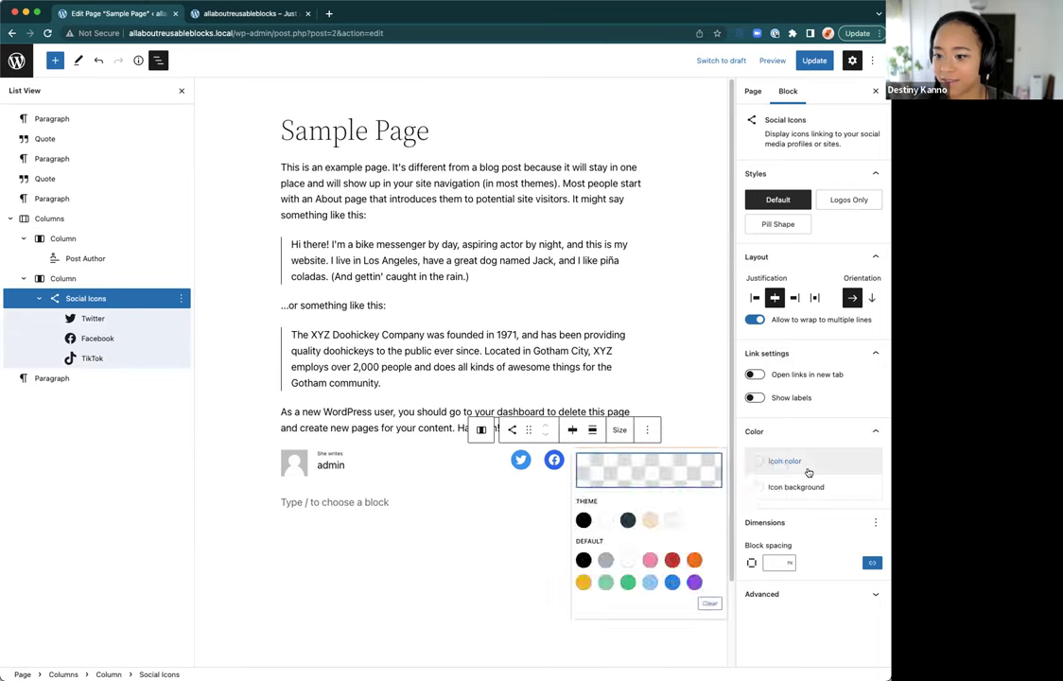
{"action": "left_click", "coordinate": [629, 522]}
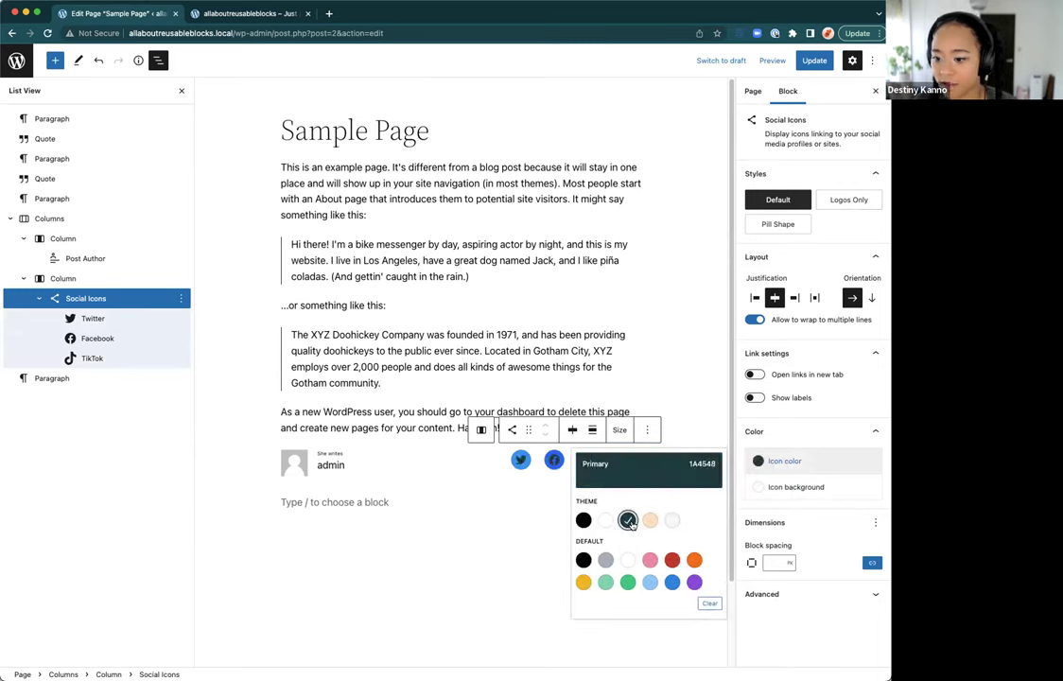
{"action": "left_click", "coordinate": [605, 520]}
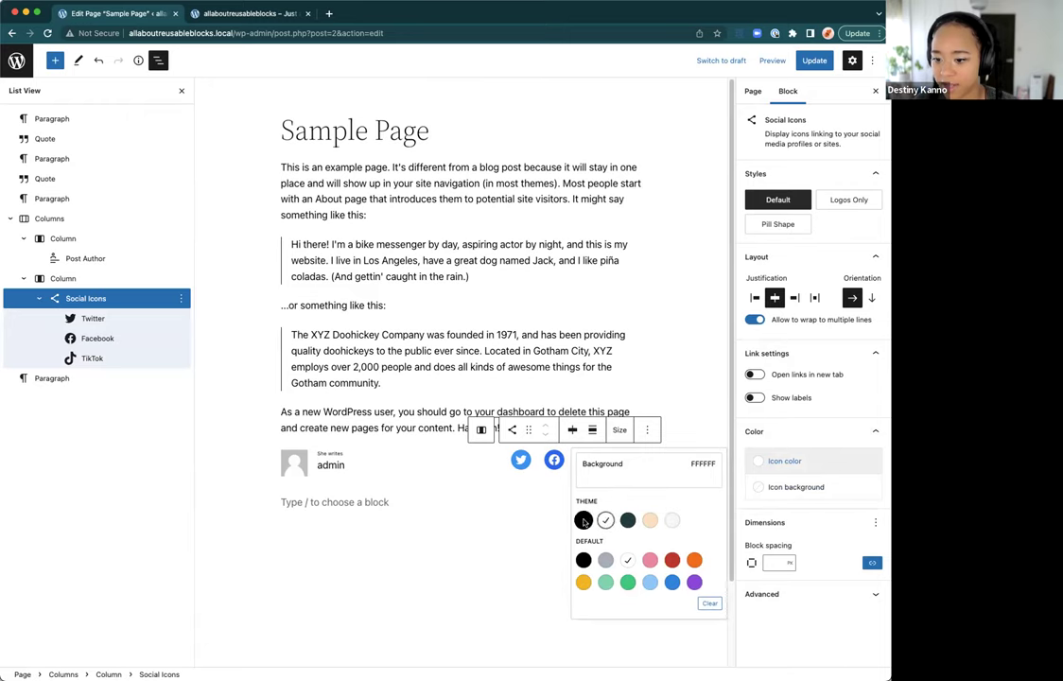
{"action": "left_click", "coordinate": [624, 488]}
{"action": "left_click", "coordinate": [588, 462]}
{"action": "left_click", "coordinate": [603, 462]}
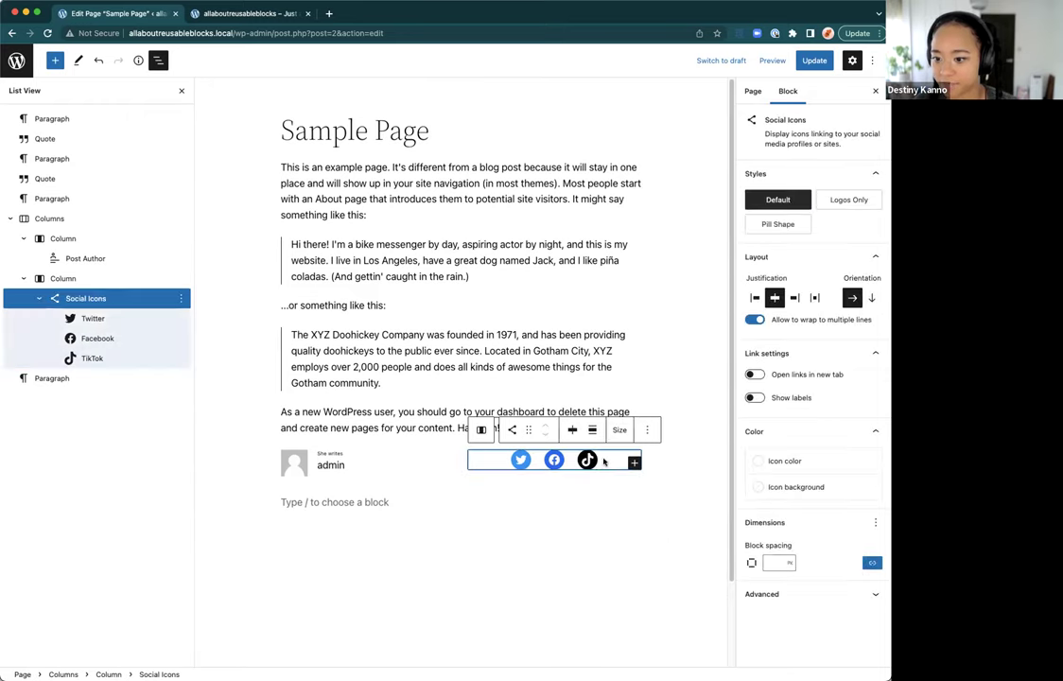
Step: Give the social icons the dark teal Primary (1A4548) icon background
{"action": "left_click", "coordinate": [797, 487]}
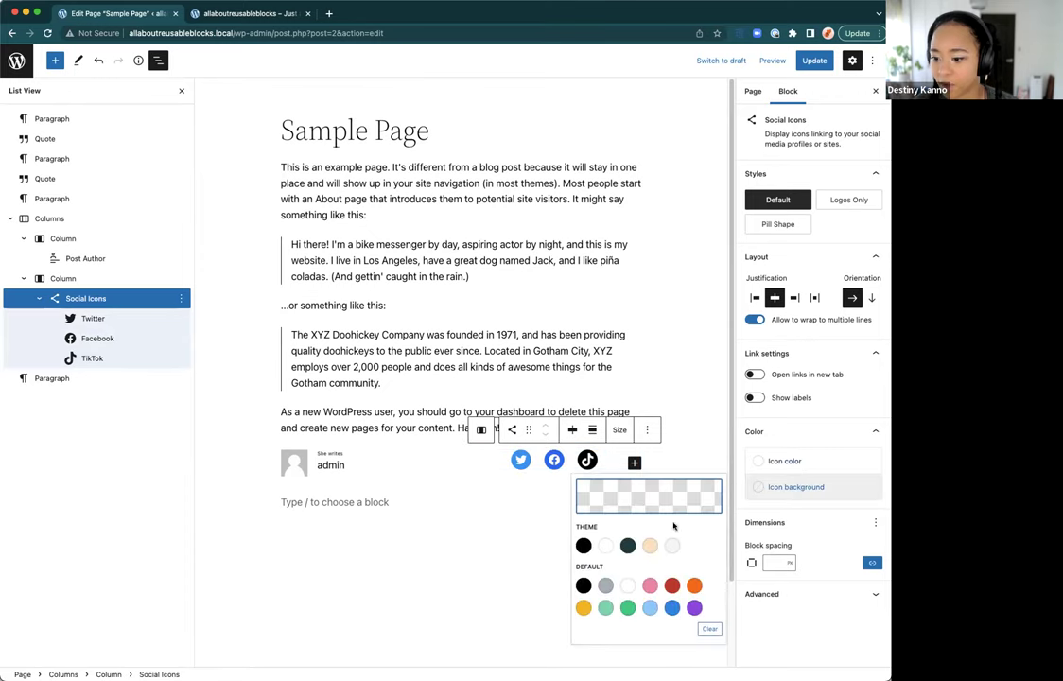
{"action": "left_click", "coordinate": [627, 546]}
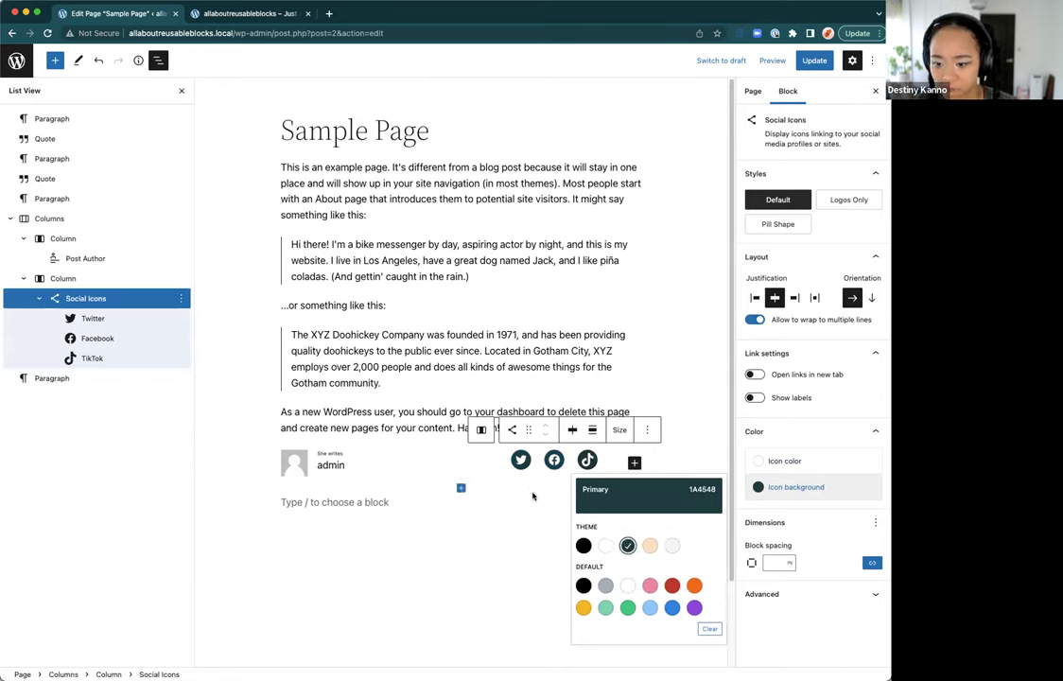
{"action": "left_click", "coordinate": [547, 462]}
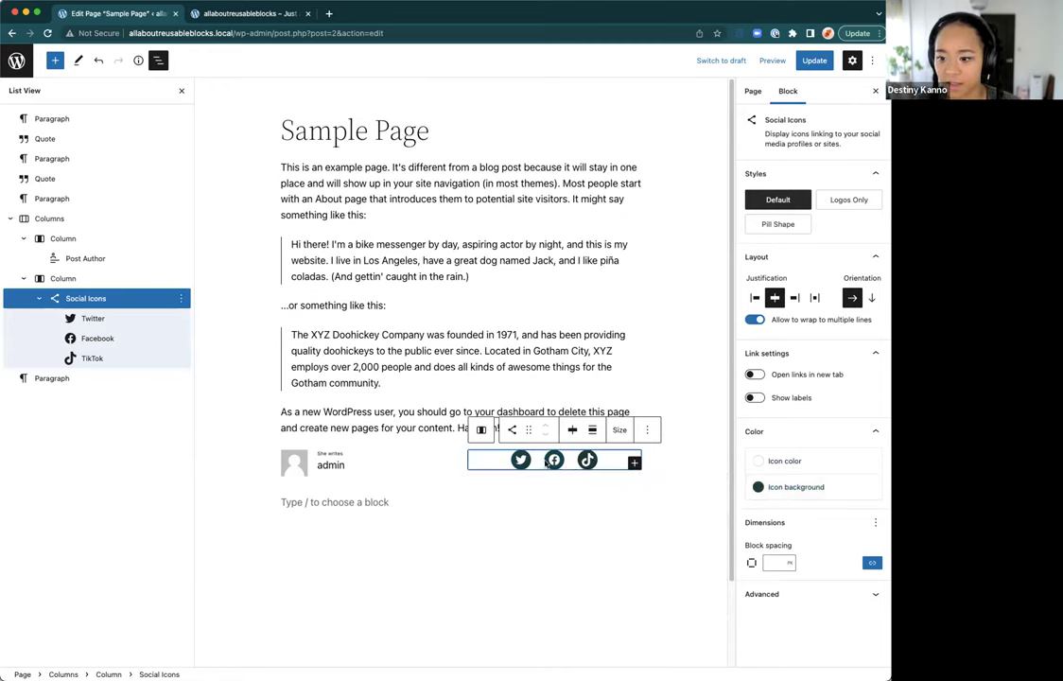
{"action": "left_click", "coordinate": [521, 498]}
{"action": "left_click", "coordinate": [370, 467]}
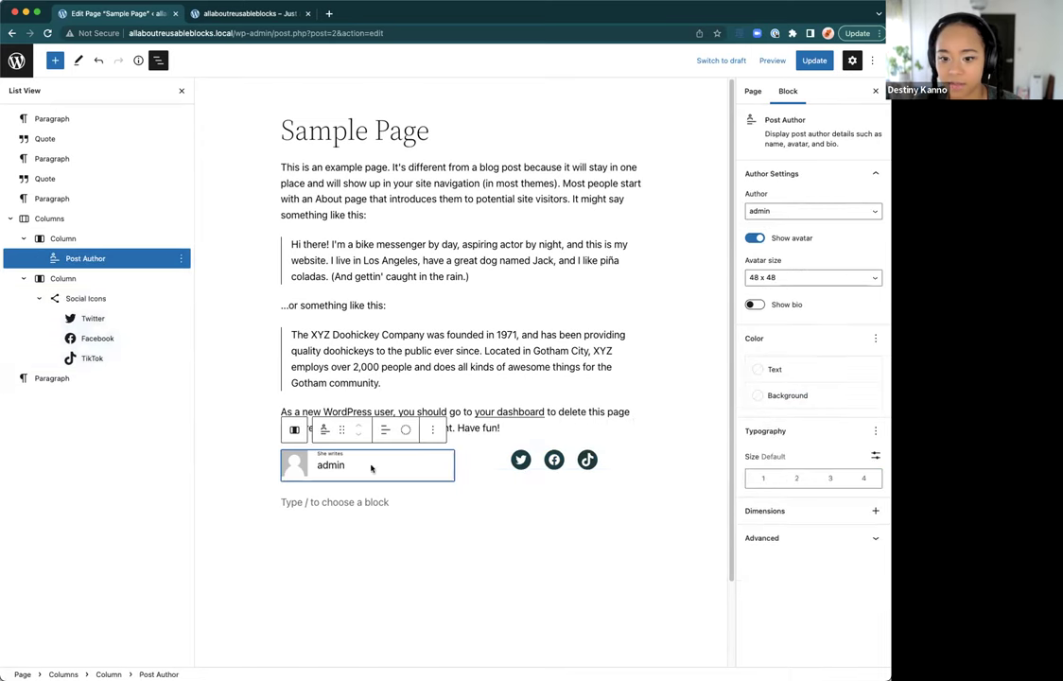
Step: Start saving the Columns block as a reusable block, then cancel the attempt
{"action": "left_click", "coordinate": [104, 221]}
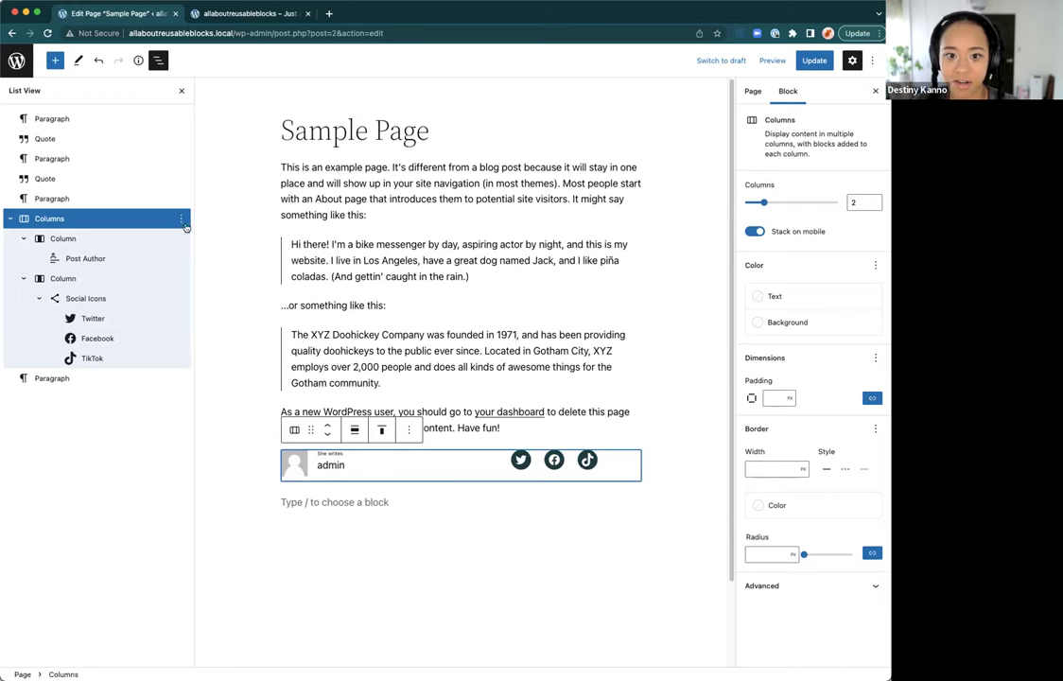
{"action": "left_click", "coordinate": [181, 218]}
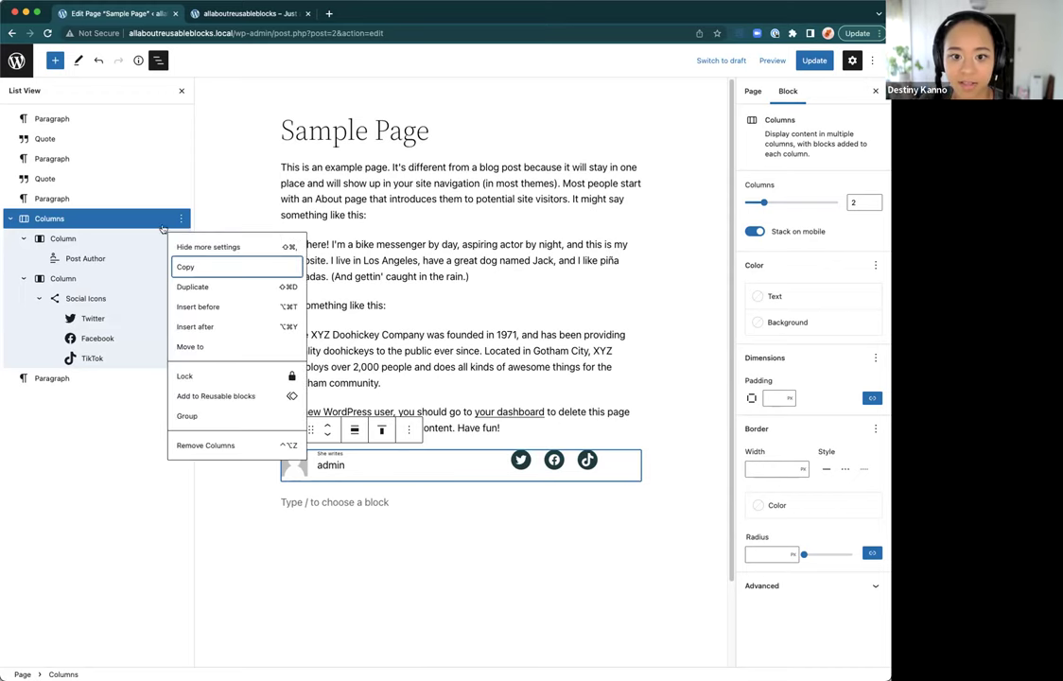
{"action": "left_click", "coordinate": [132, 229]}
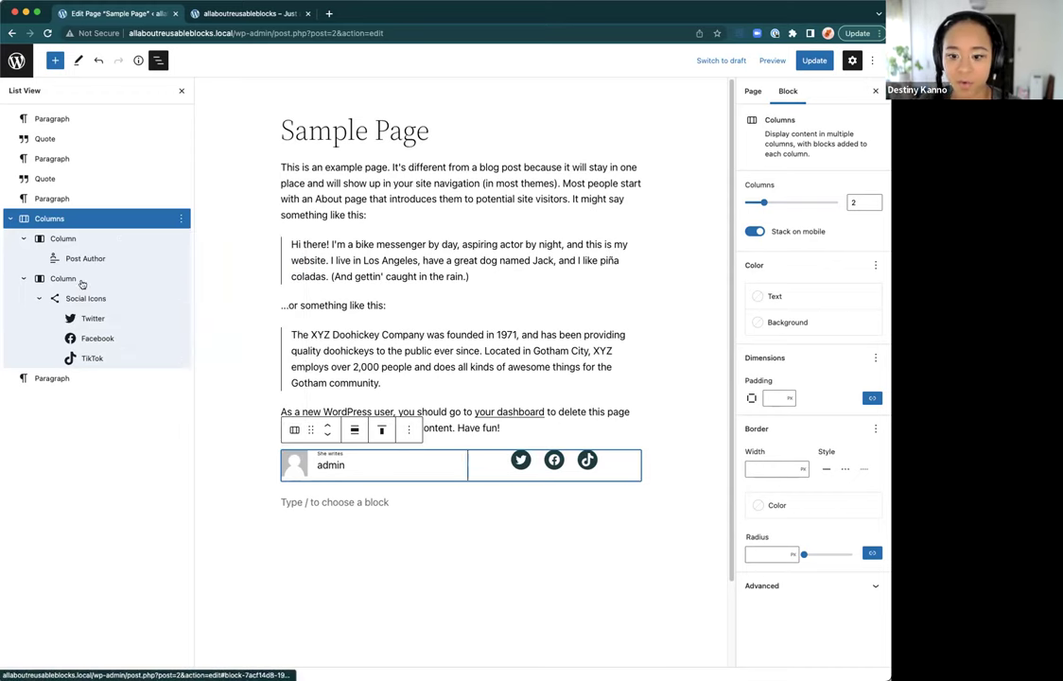
{"action": "left_click", "coordinate": [180, 219]}
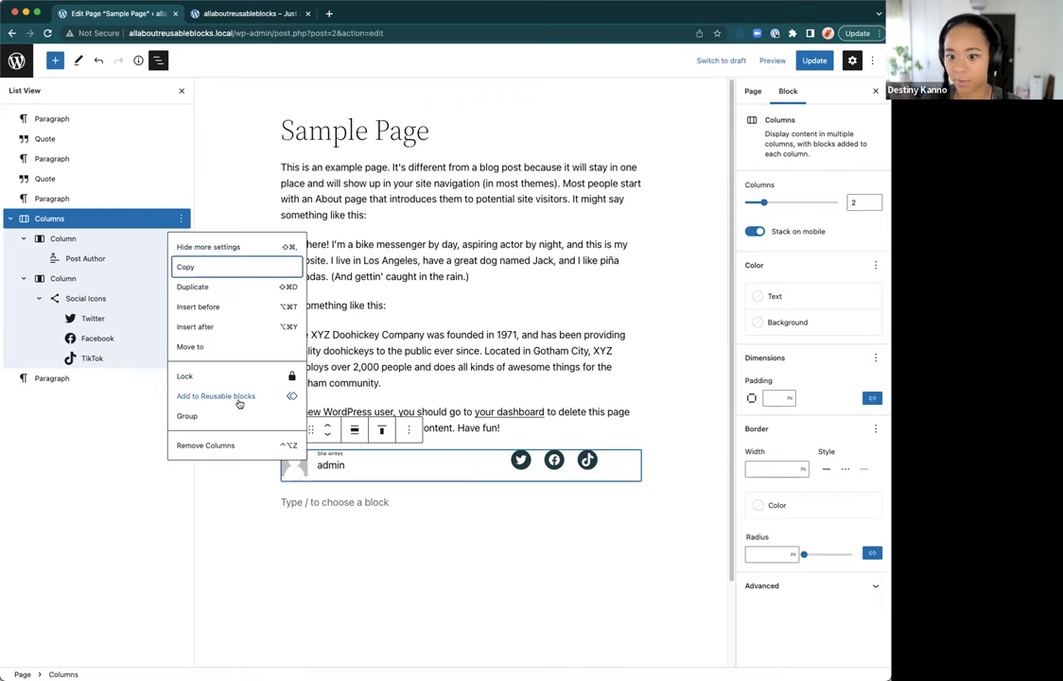
{"action": "left_click", "coordinate": [238, 398]}
{"action": "left_click", "coordinate": [429, 373]}
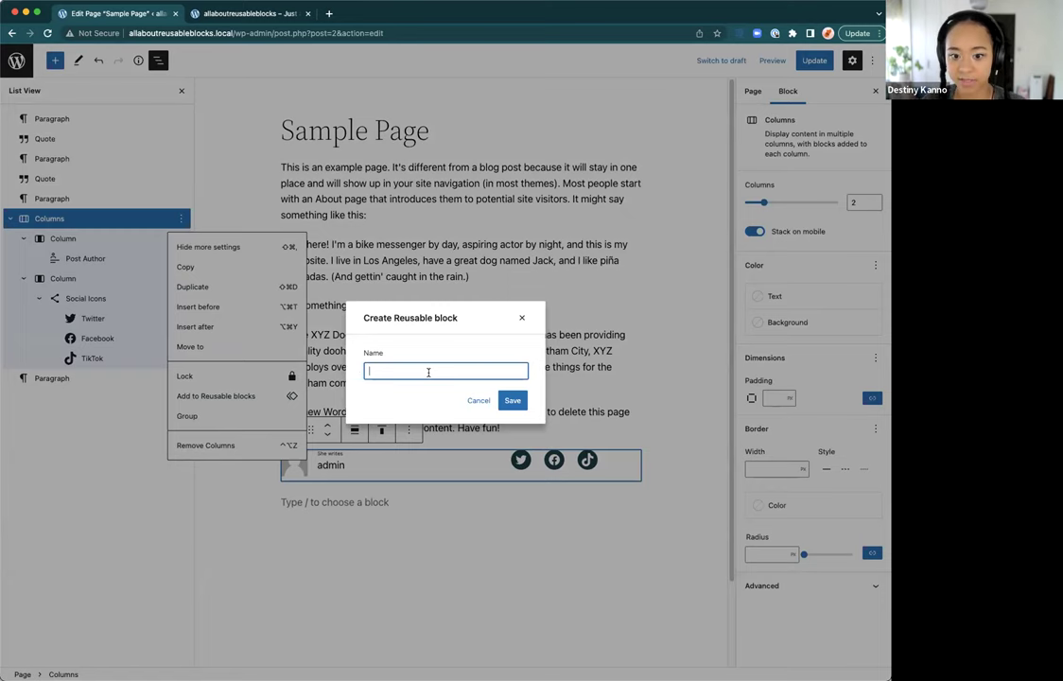
{"action": "key", "text": "Escape"}
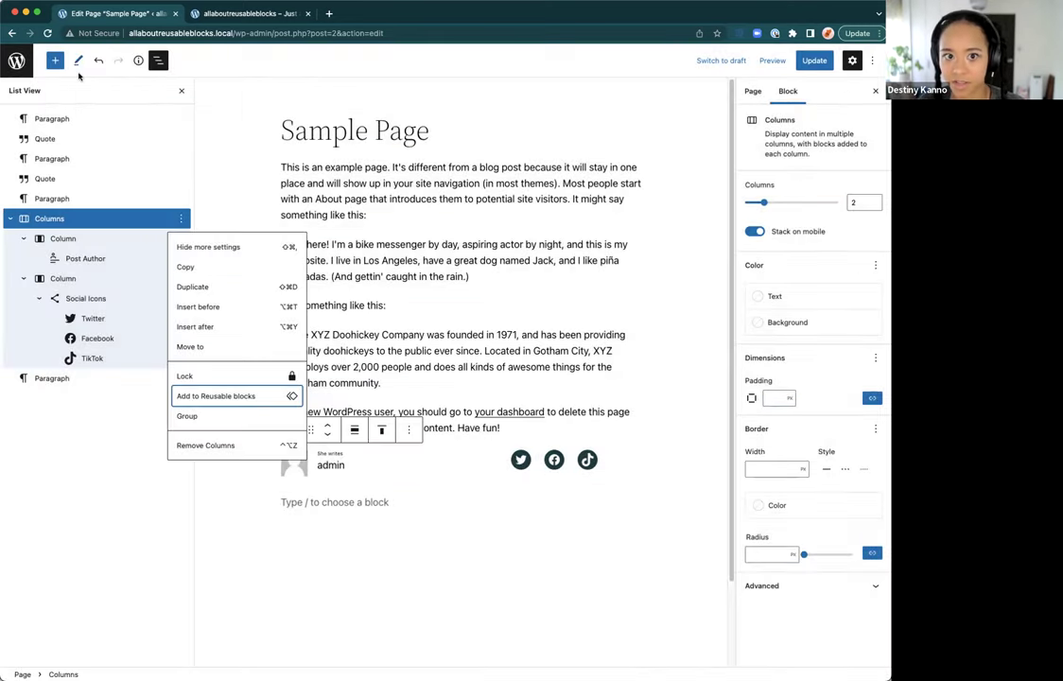
{"action": "left_click", "coordinate": [54, 61]}
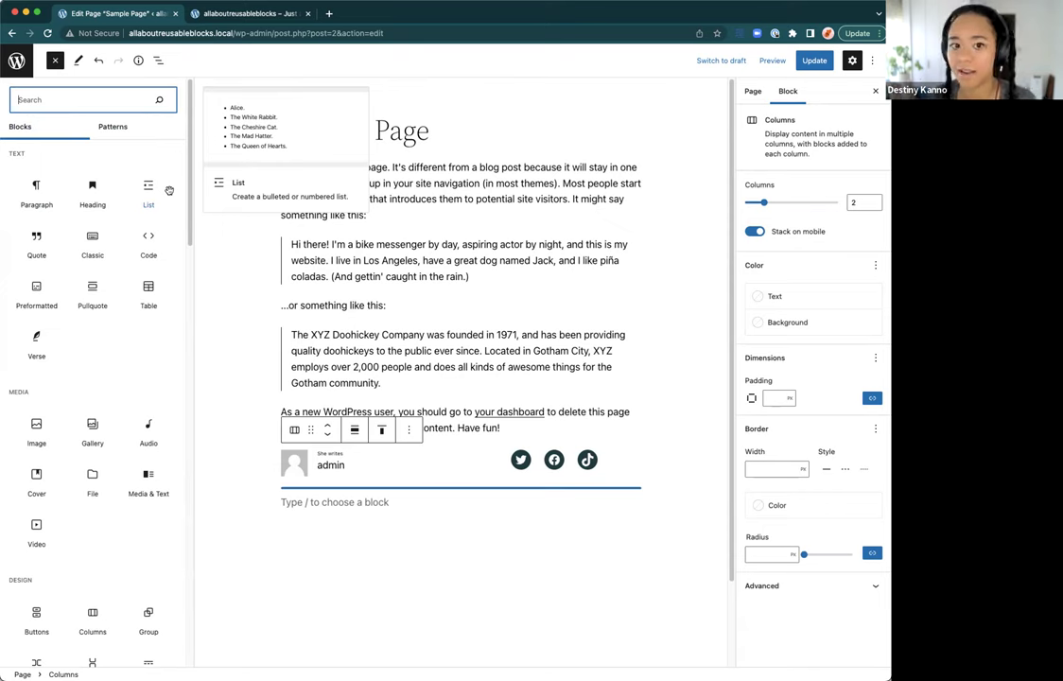
{"action": "left_click", "coordinate": [55, 61]}
{"action": "left_click", "coordinate": [56, 60]}
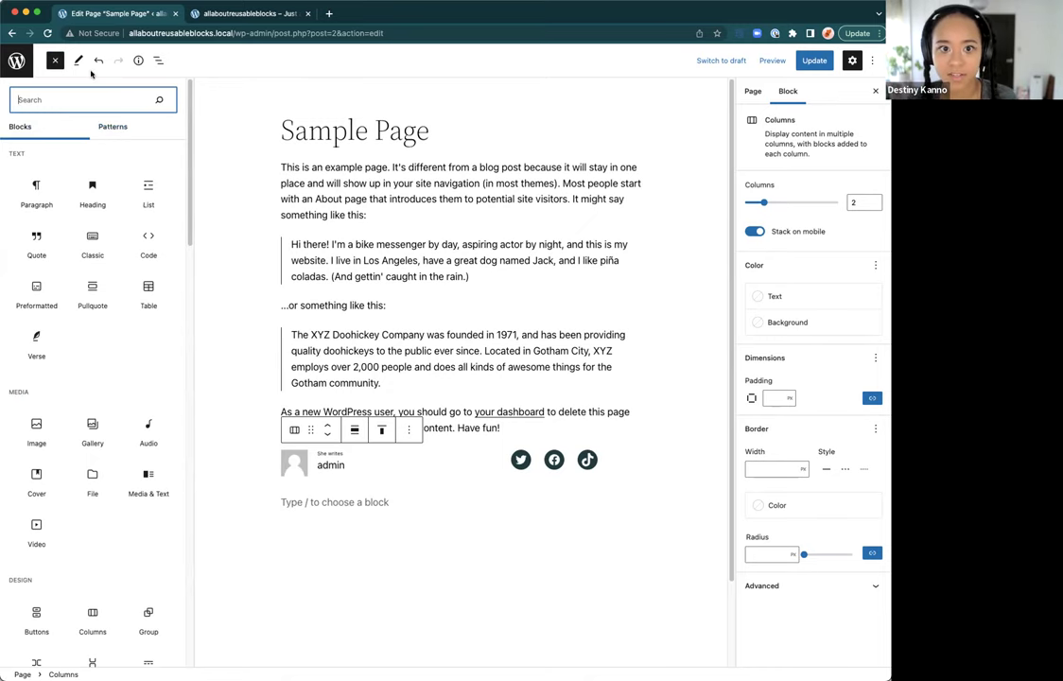
{"action": "left_click", "coordinate": [55, 60]}
Step: Save the Columns block from List View as a reusable block named 'Social Icons'
{"action": "left_click", "coordinate": [158, 60]}
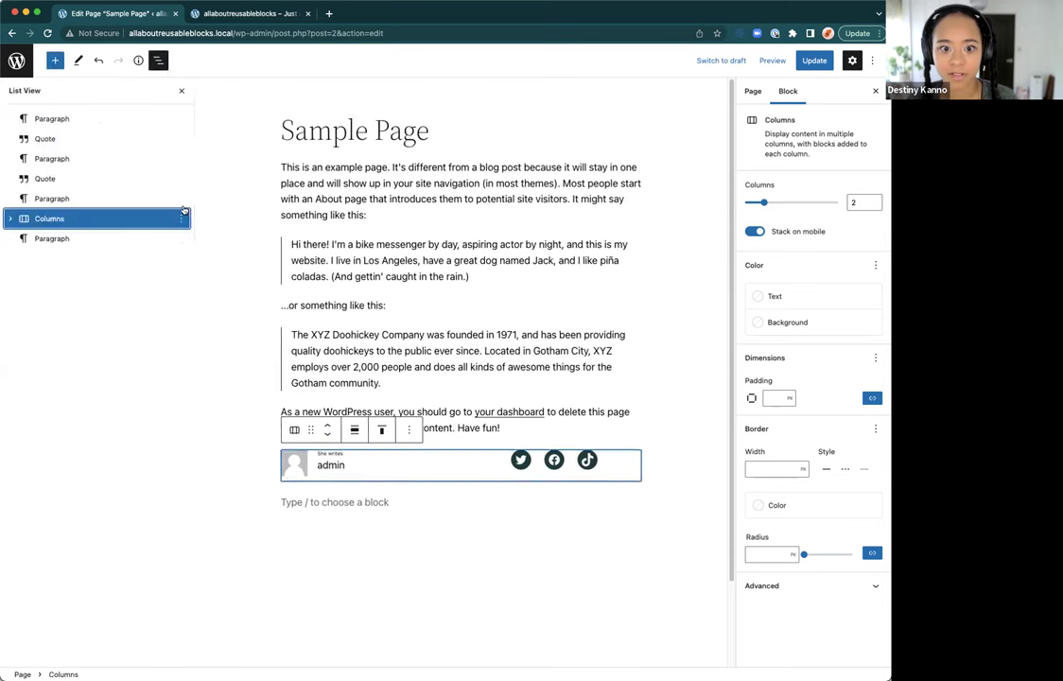
{"action": "left_click", "coordinate": [9, 218]}
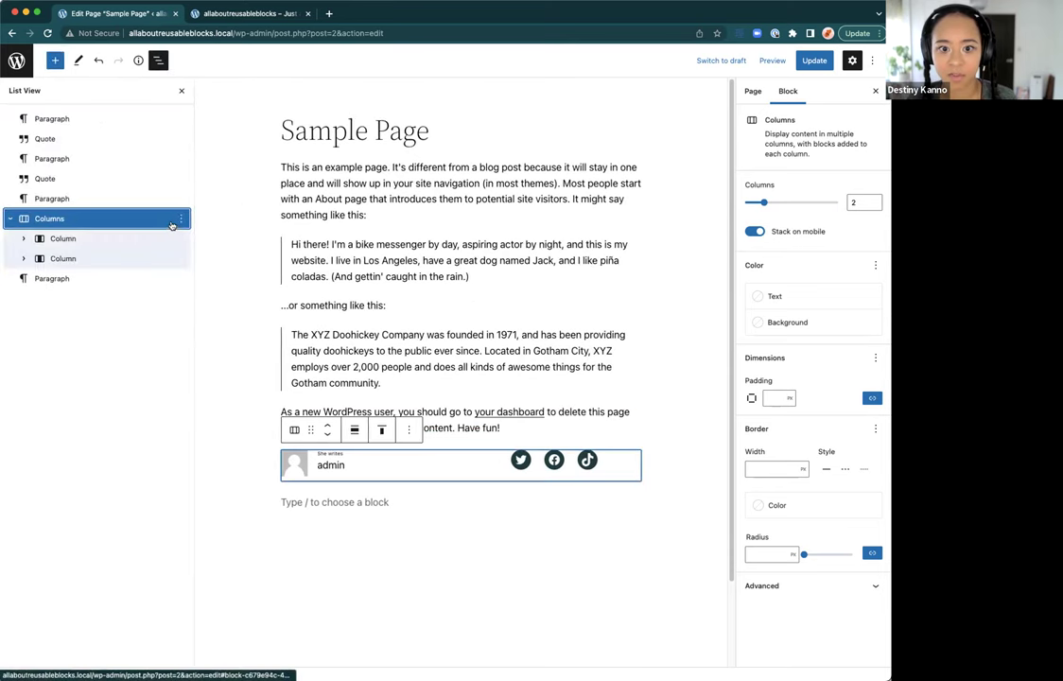
{"action": "left_click", "coordinate": [180, 218]}
{"action": "left_click", "coordinate": [210, 395]}
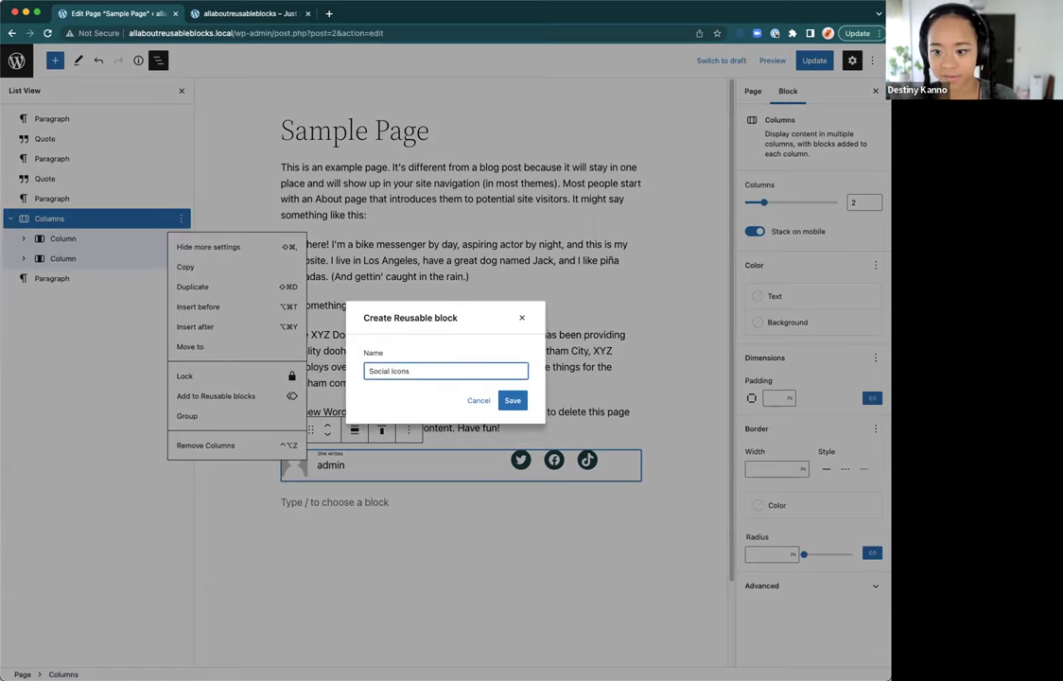
{"action": "left_click", "coordinate": [512, 399]}
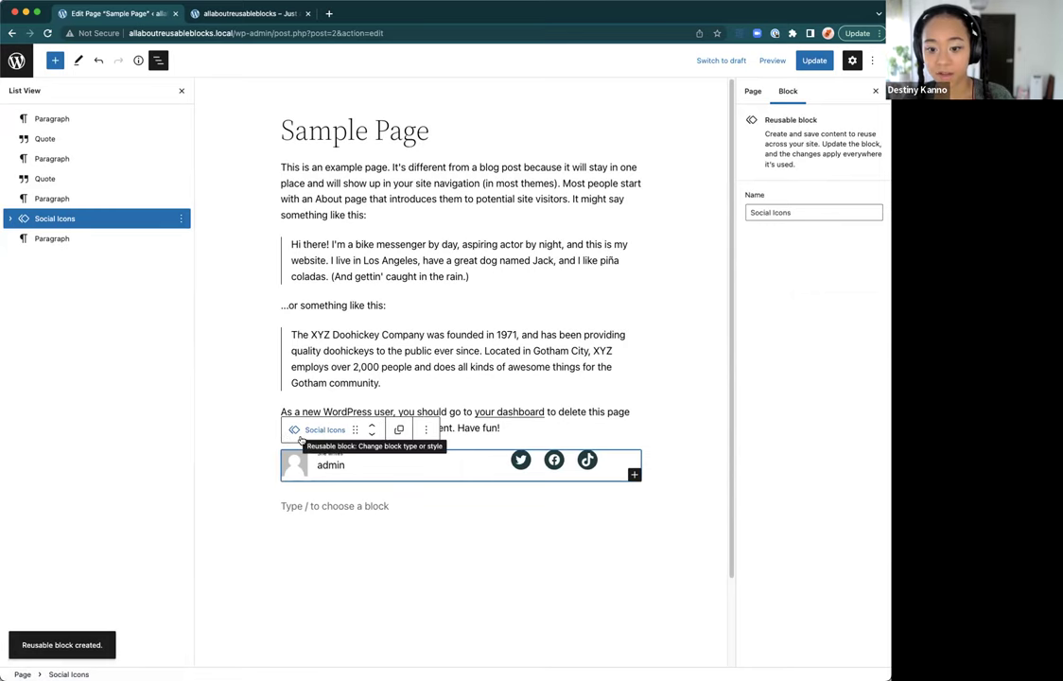
{"action": "left_click", "coordinate": [9, 219]}
Step: Expand the Social Icons reusable block in List View to reveal its Columns child, then reselect it
{"action": "left_click", "coordinate": [9, 219]}
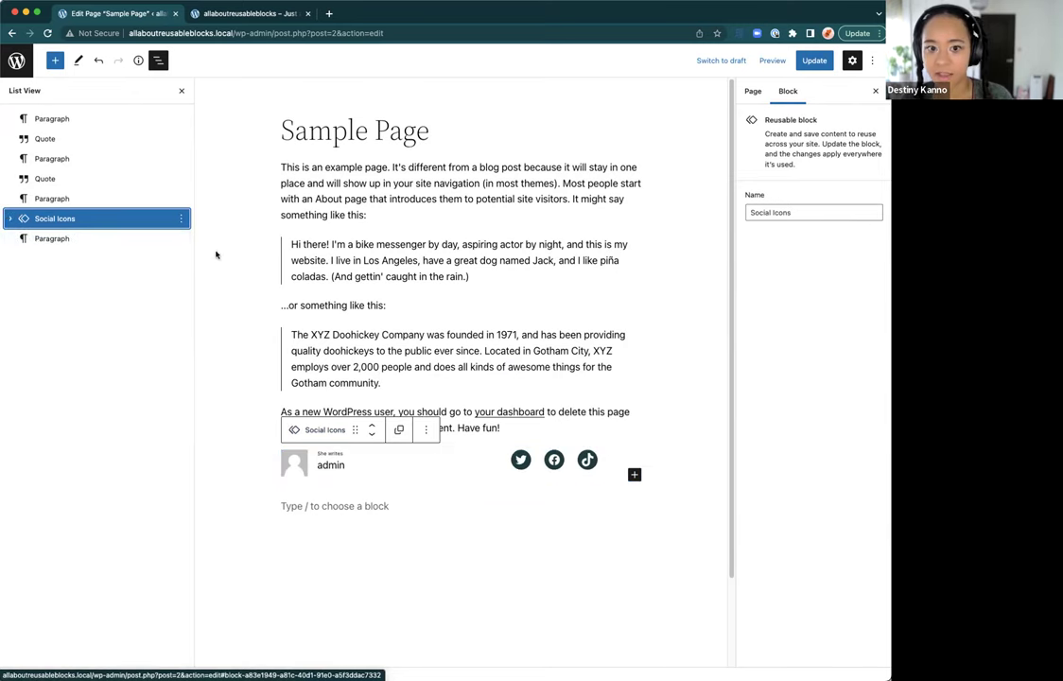
{"action": "left_click", "coordinate": [10, 218]}
{"action": "left_click", "coordinate": [71, 239]}
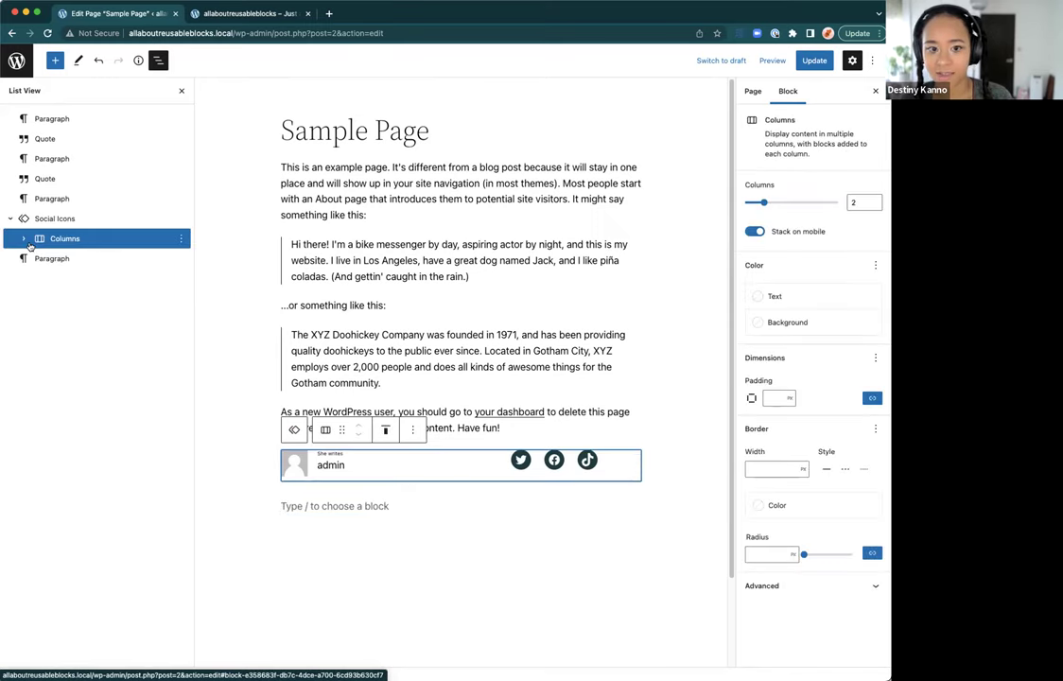
{"action": "left_click", "coordinate": [43, 219]}
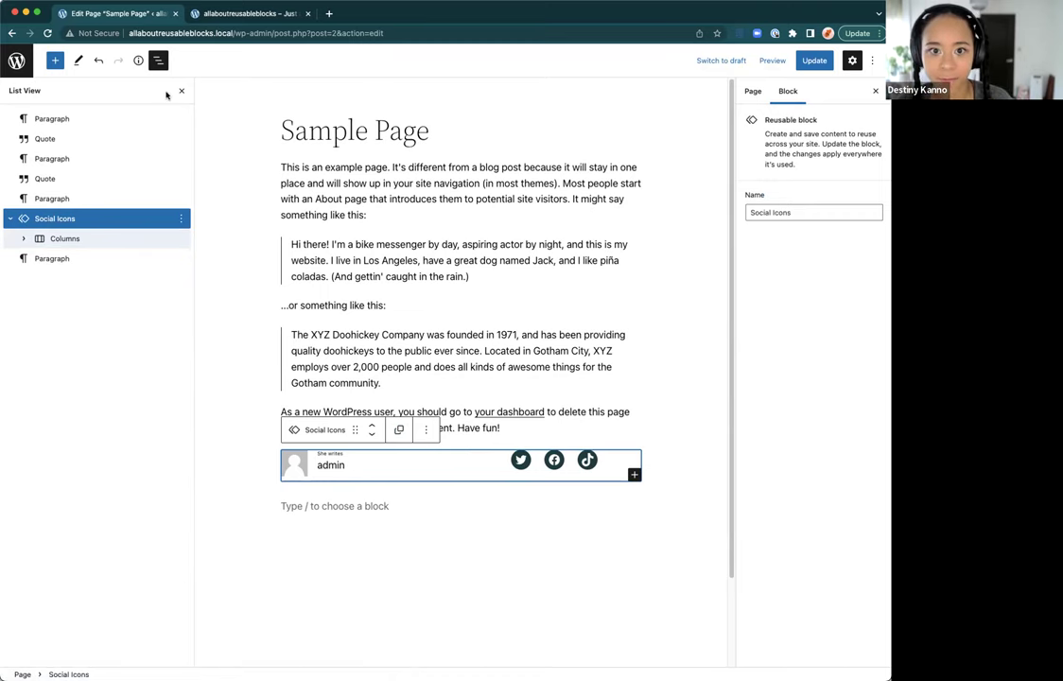
Step: Check that Social Icons appears under Reusable blocks, then select the empty paragraph at the page end
{"action": "left_click", "coordinate": [55, 61]}
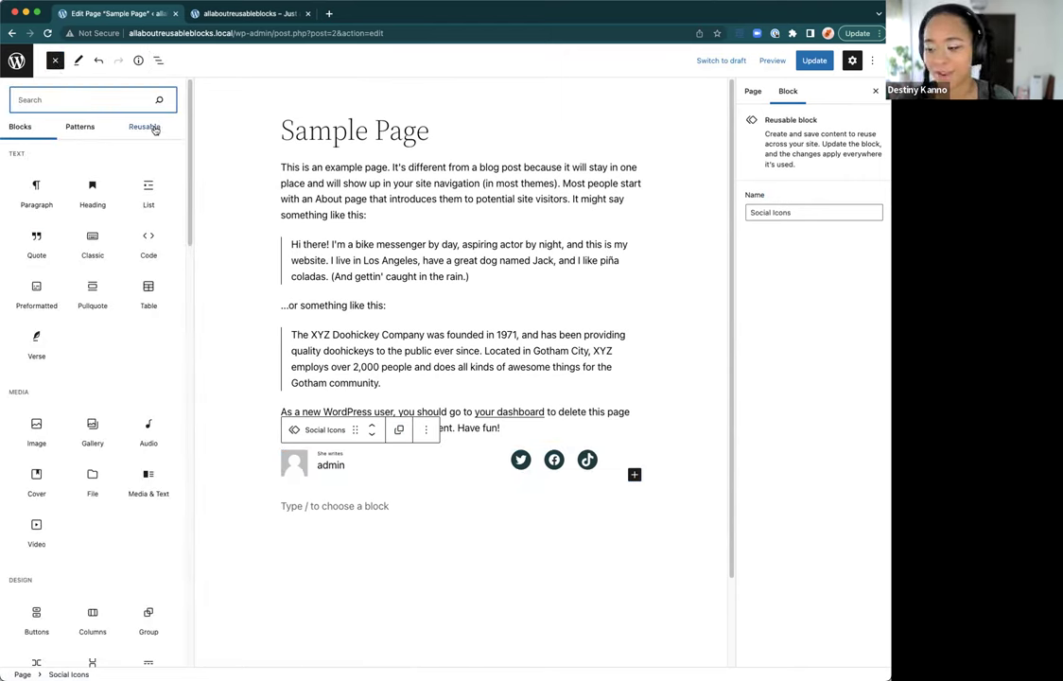
{"action": "left_click", "coordinate": [152, 128]}
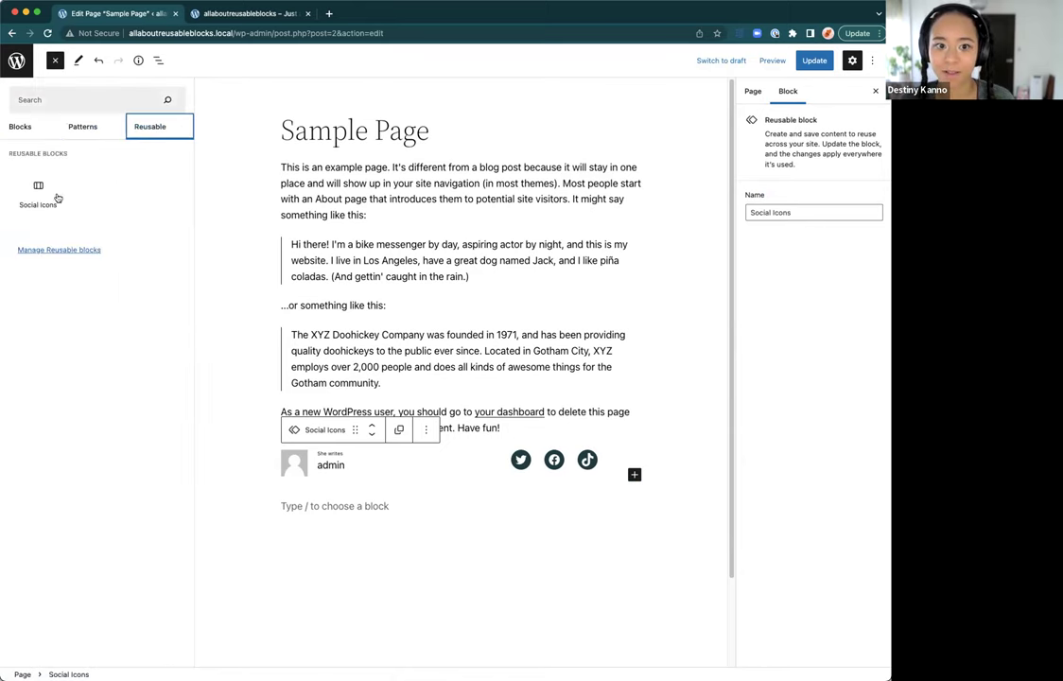
{"action": "mouse_move", "coordinate": [38, 206]}
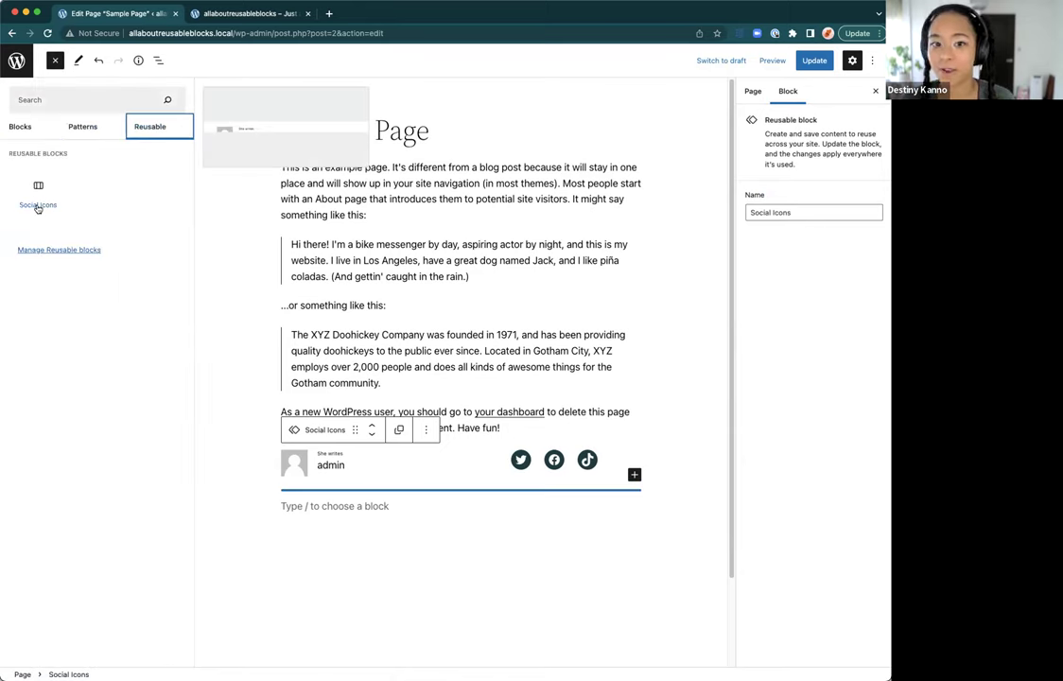
{"action": "left_click", "coordinate": [343, 507]}
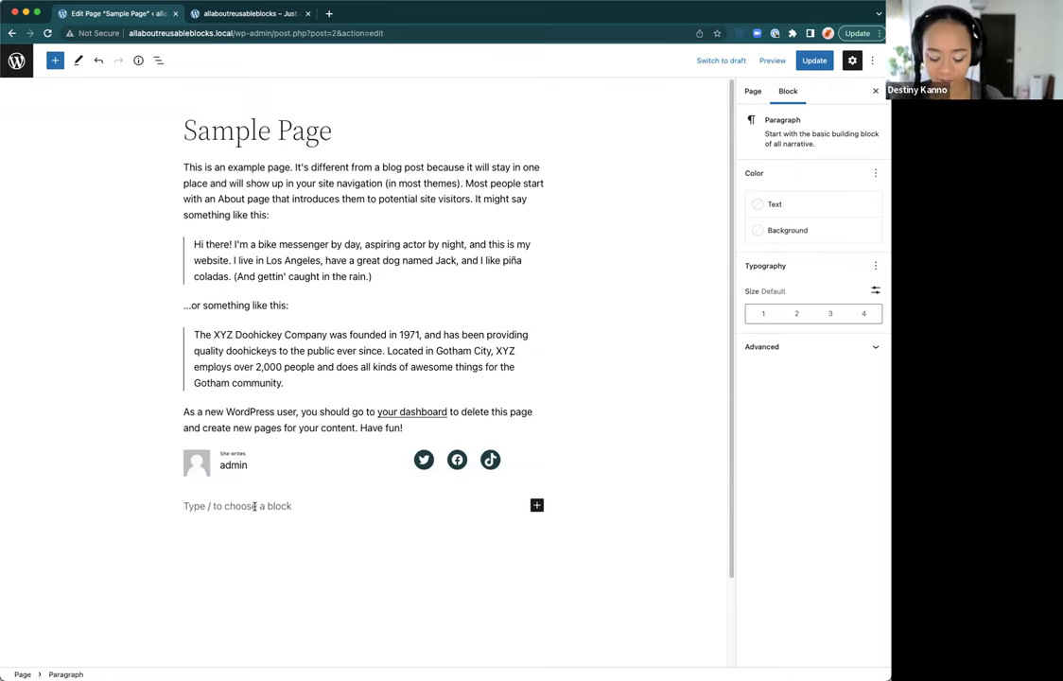
Step: Insert a second Social Icons reusable block via /soci below the first one
{"action": "type", "text": "/"}
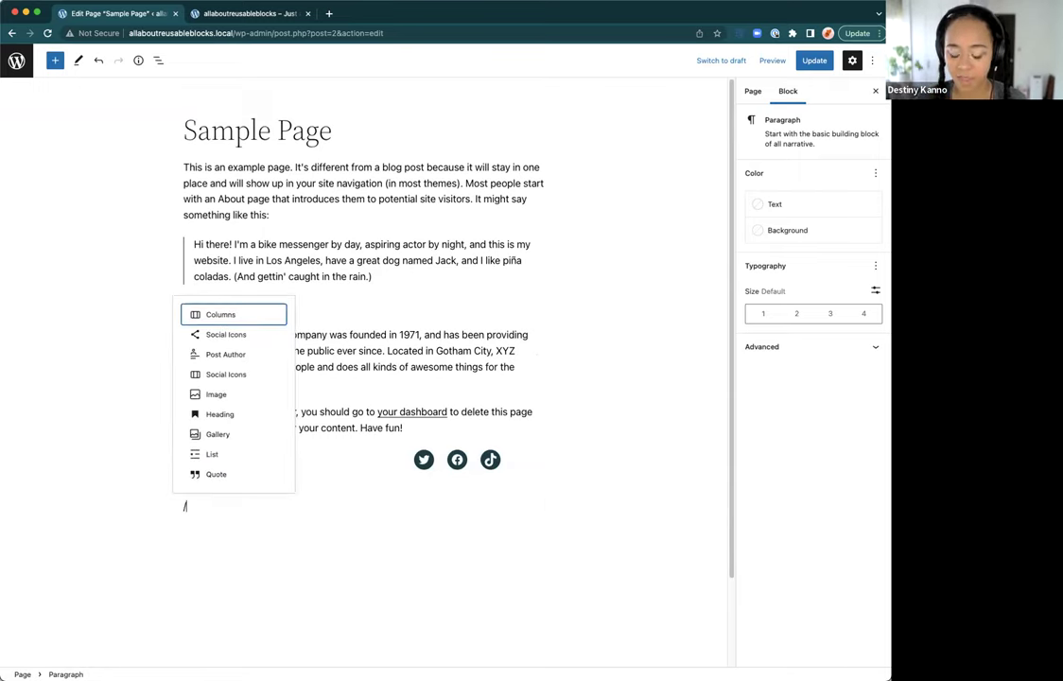
{"action": "type", "text": "soci"}
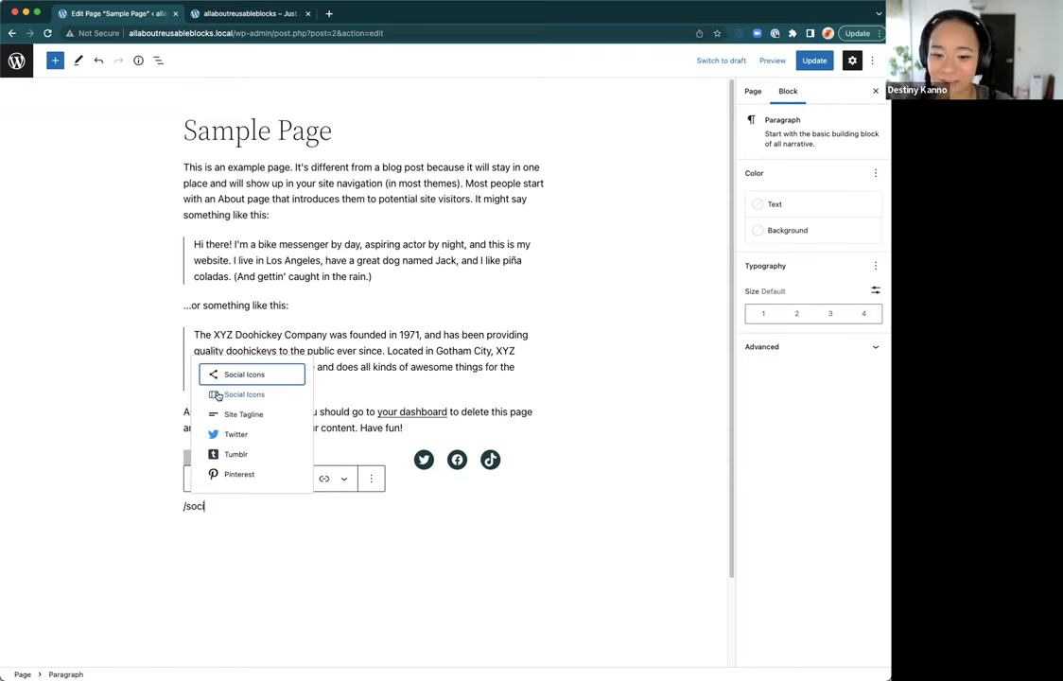
{"action": "left_click", "coordinate": [225, 395]}
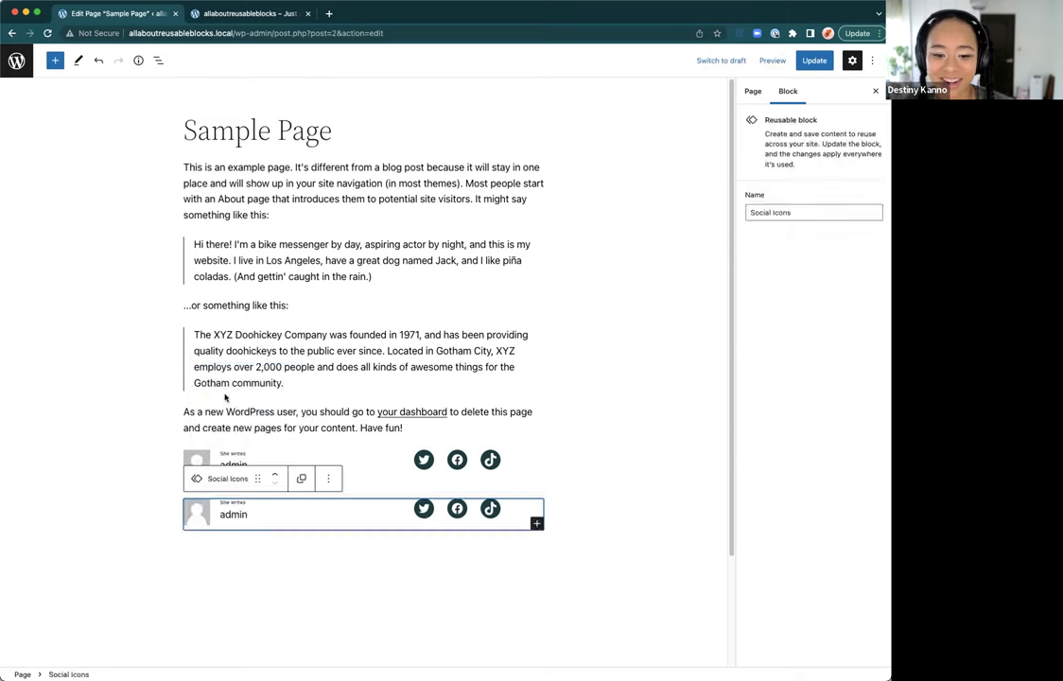
{"action": "left_click", "coordinate": [299, 546]}
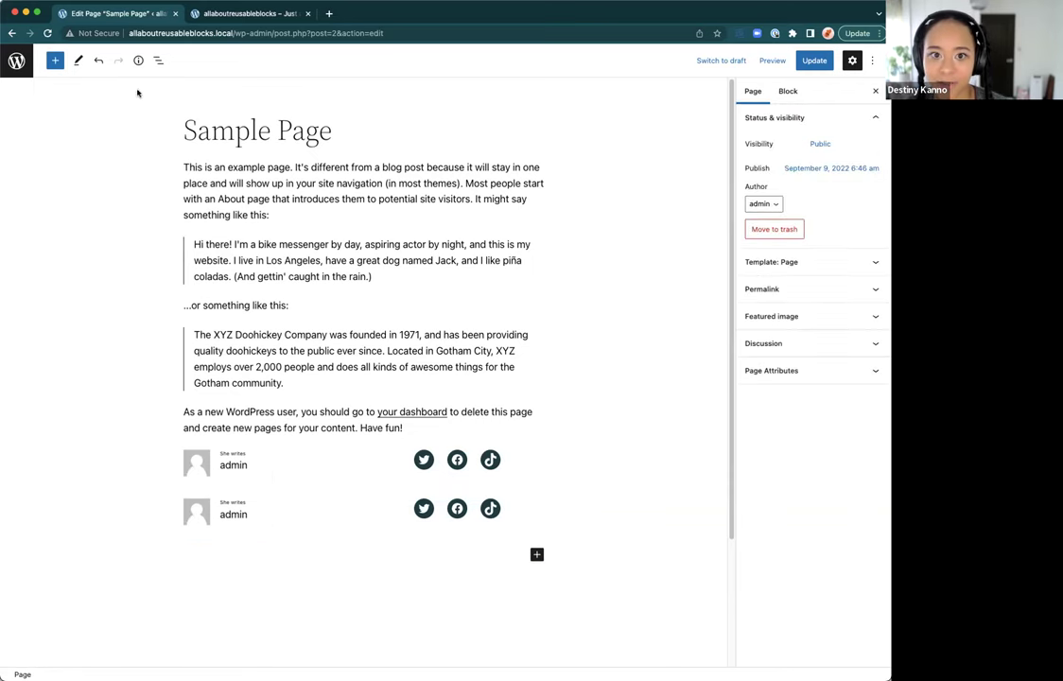
Step: Remove the second Social Icons copy using the List View options menu
{"action": "left_click", "coordinate": [158, 60]}
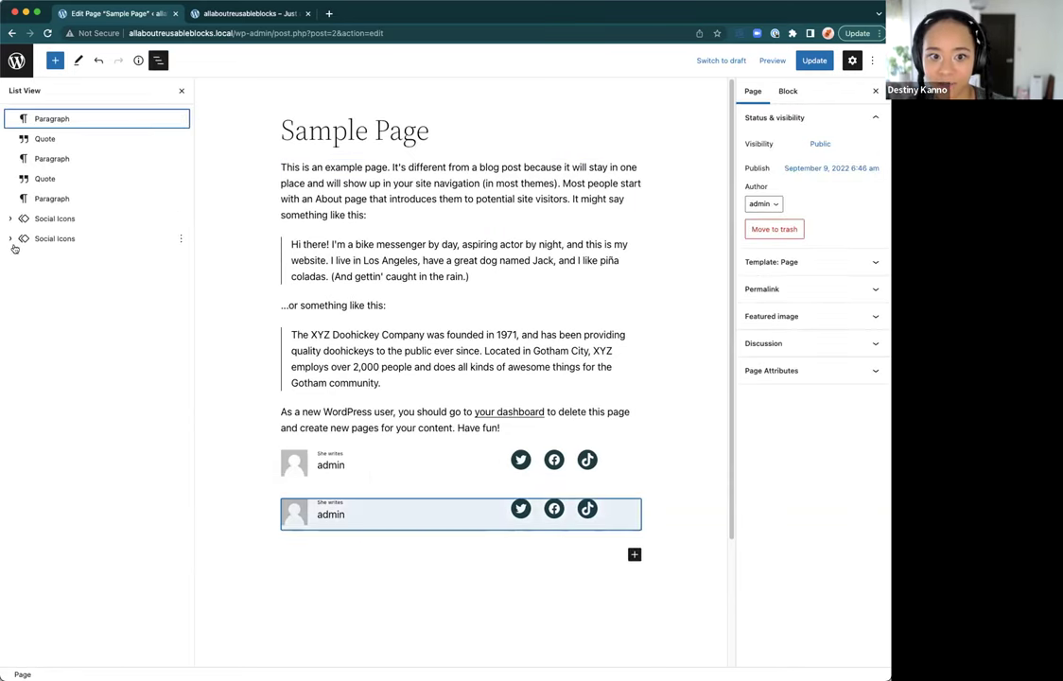
{"action": "left_click", "coordinate": [179, 240]}
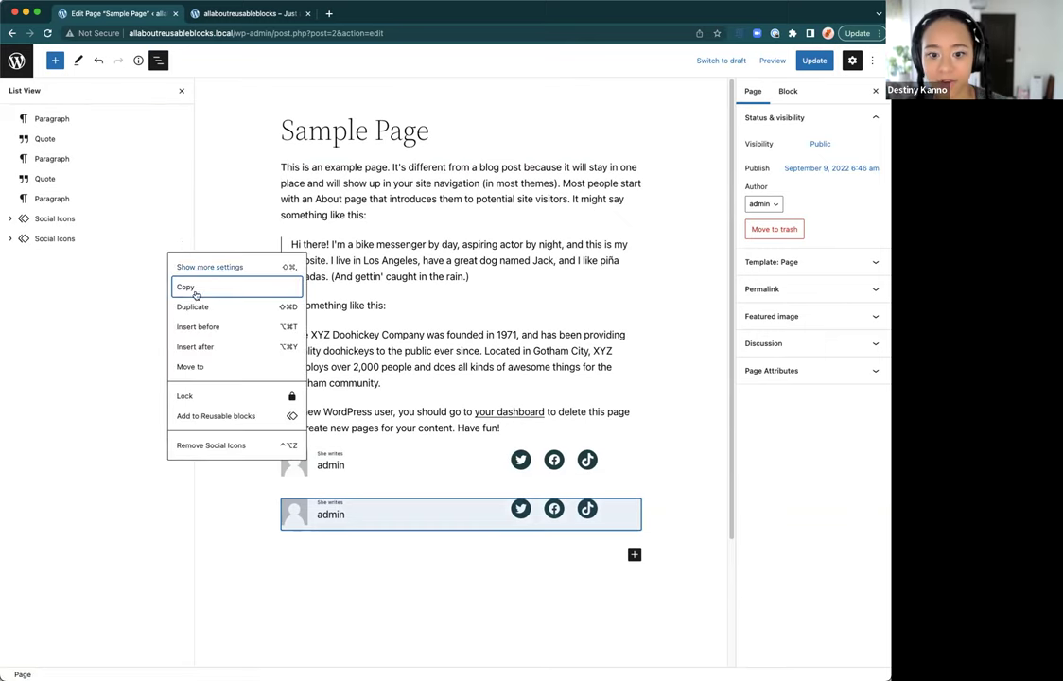
{"action": "left_click", "coordinate": [211, 445]}
Step: Convert the remaining Social Icons block to regular blocks and update the Sample Page
{"action": "left_click", "coordinate": [434, 457]}
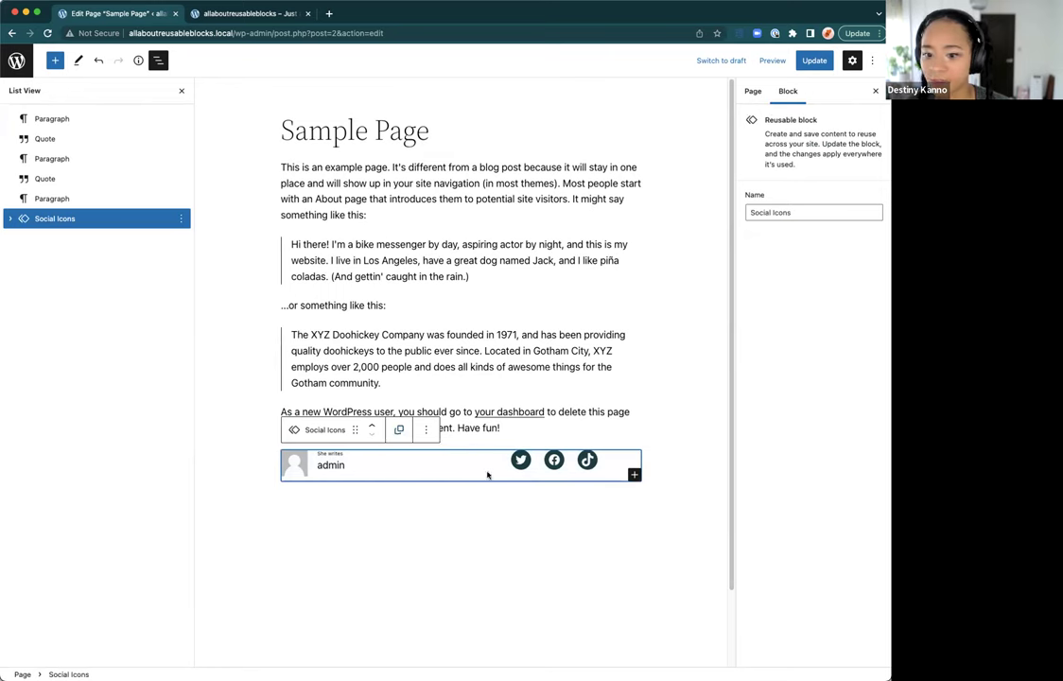
{"action": "left_click", "coordinate": [400, 431]}
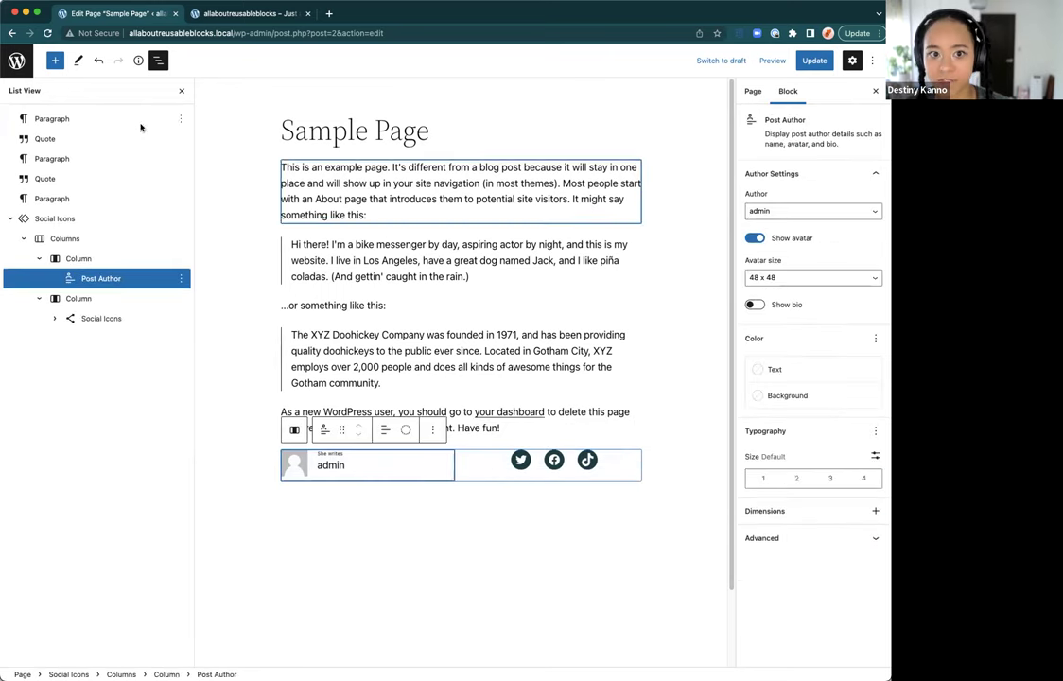
{"action": "left_click", "coordinate": [814, 61]}
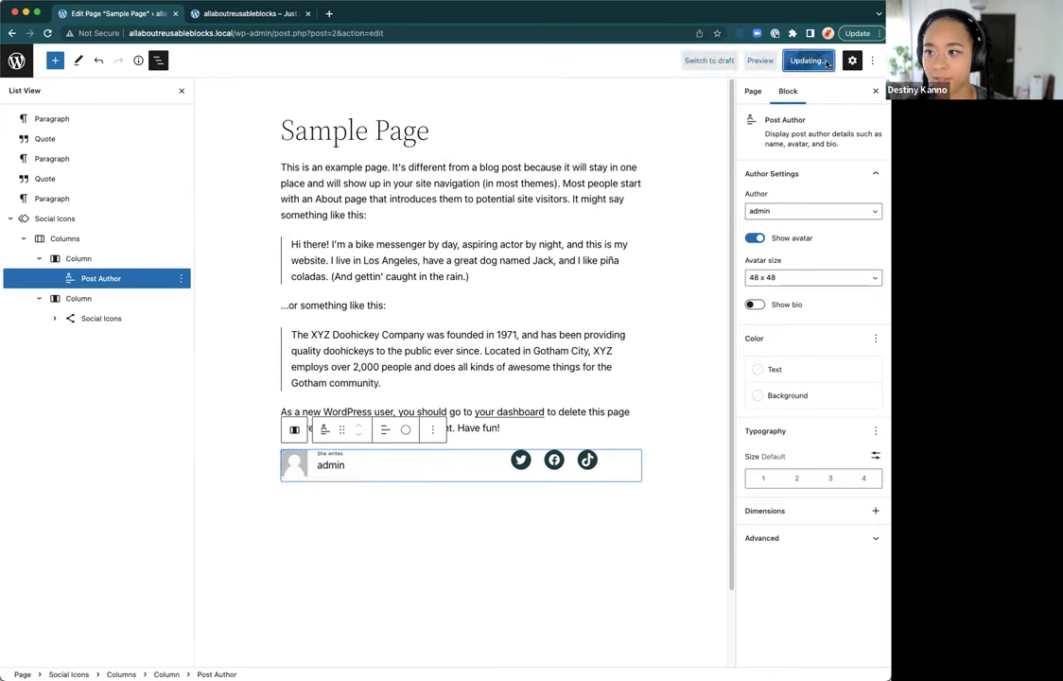
{"action": "left_click", "coordinate": [16, 61]}
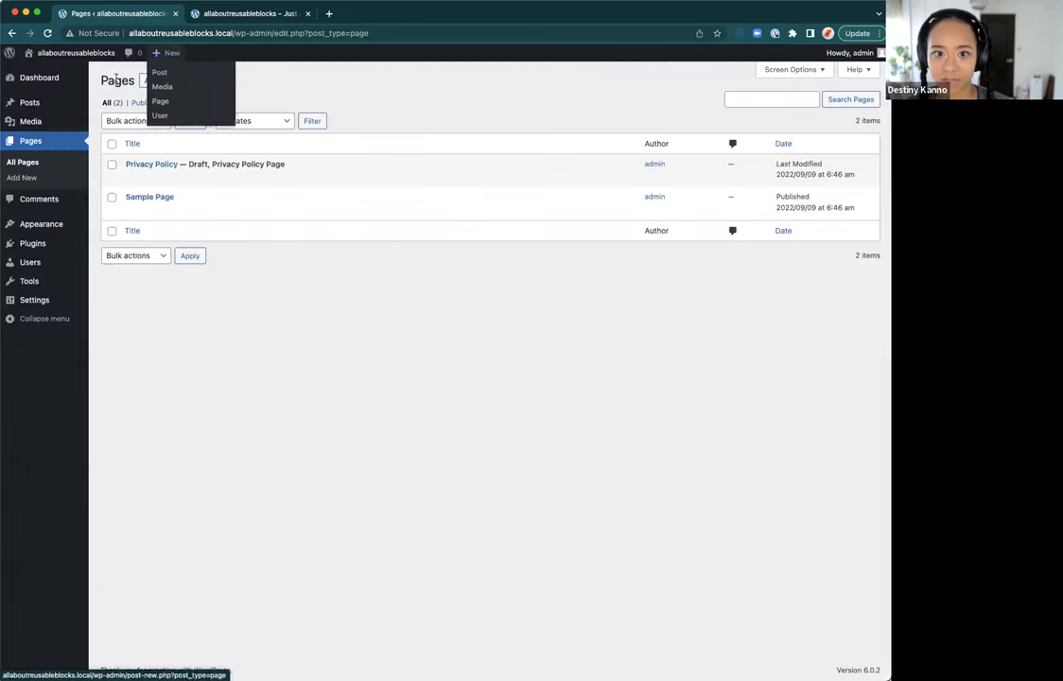
Step: Start a new page and copy placeholder text from the Lorem ipsum generator site
{"action": "left_click", "coordinate": [159, 82]}
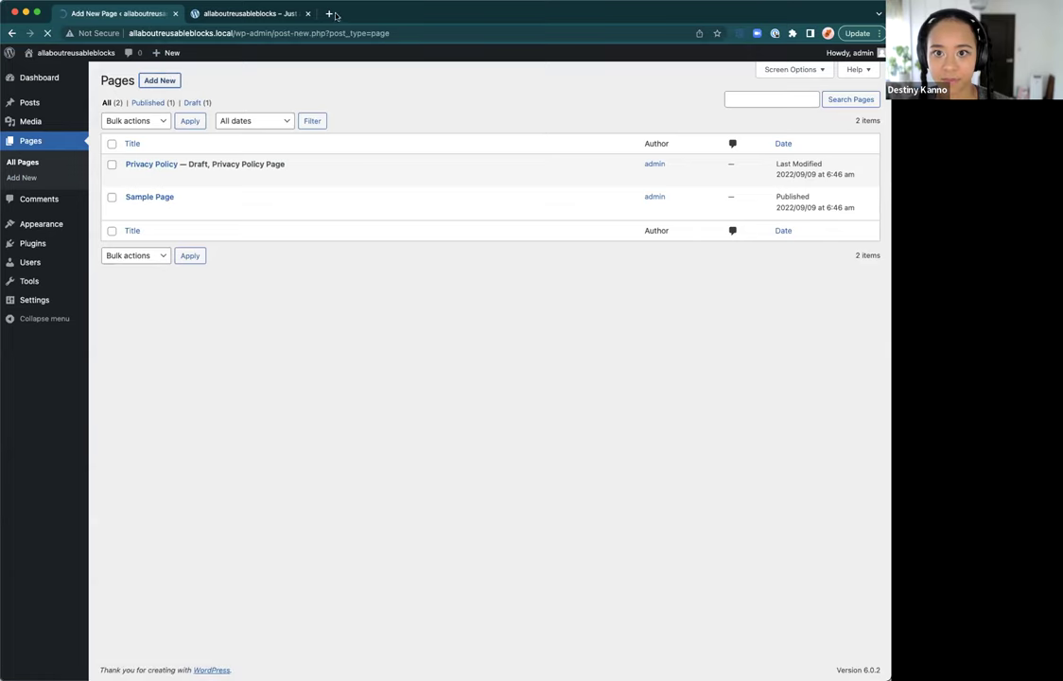
{"action": "left_click", "coordinate": [329, 14]}
{"action": "type", "text": "lorem"}
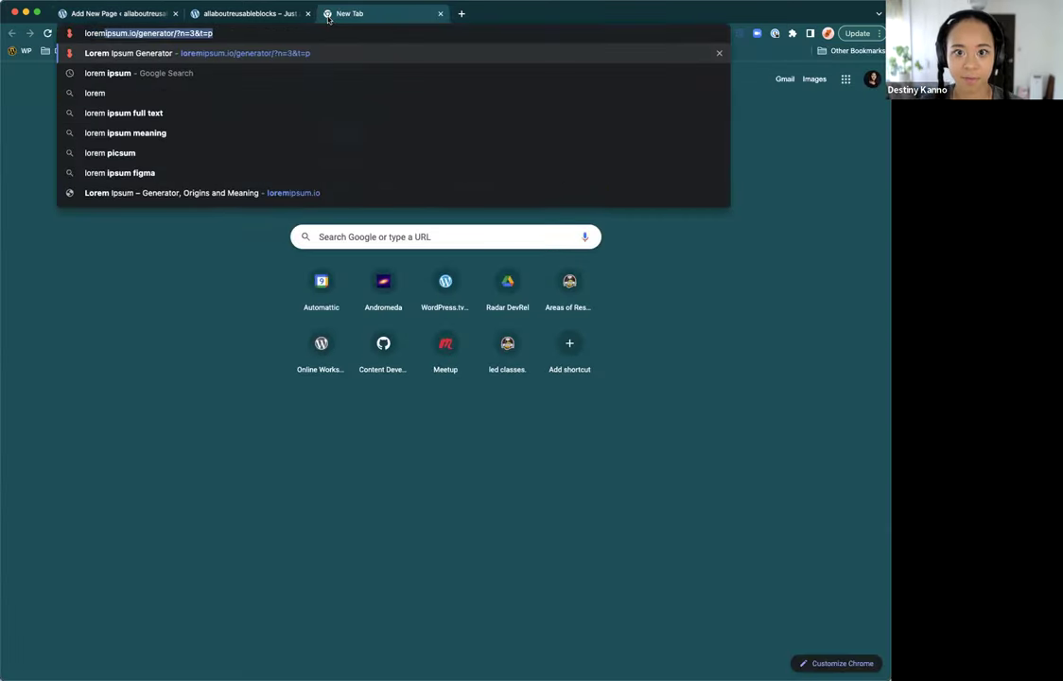
{"action": "key", "text": "Return"}
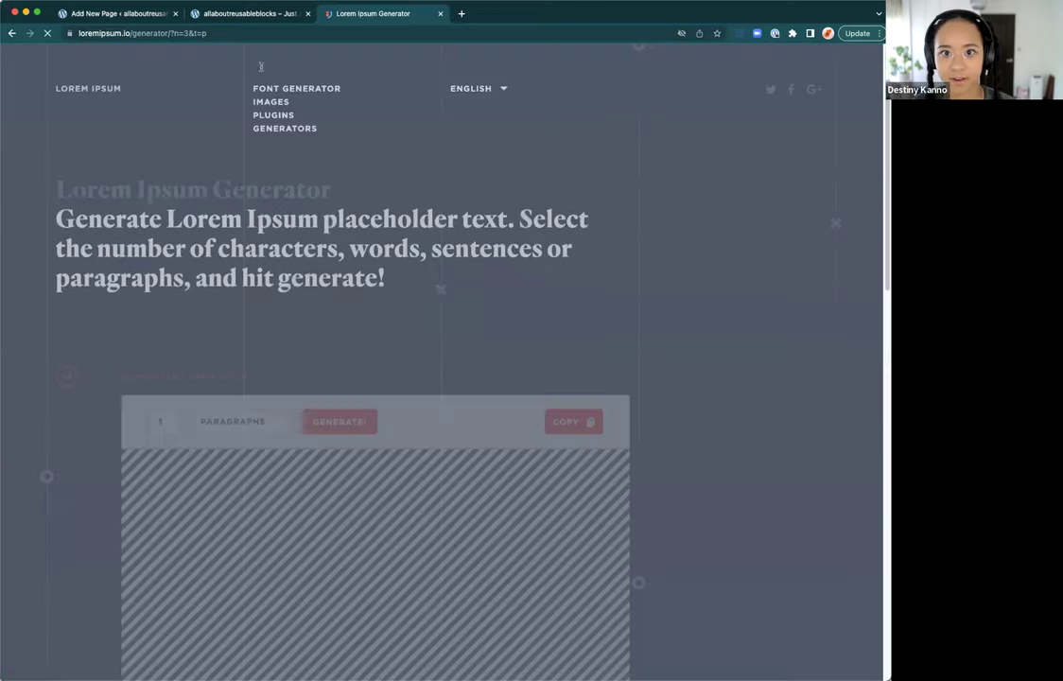
{"action": "left_click", "coordinate": [206, 17]}
{"action": "left_click", "coordinate": [111, 15]}
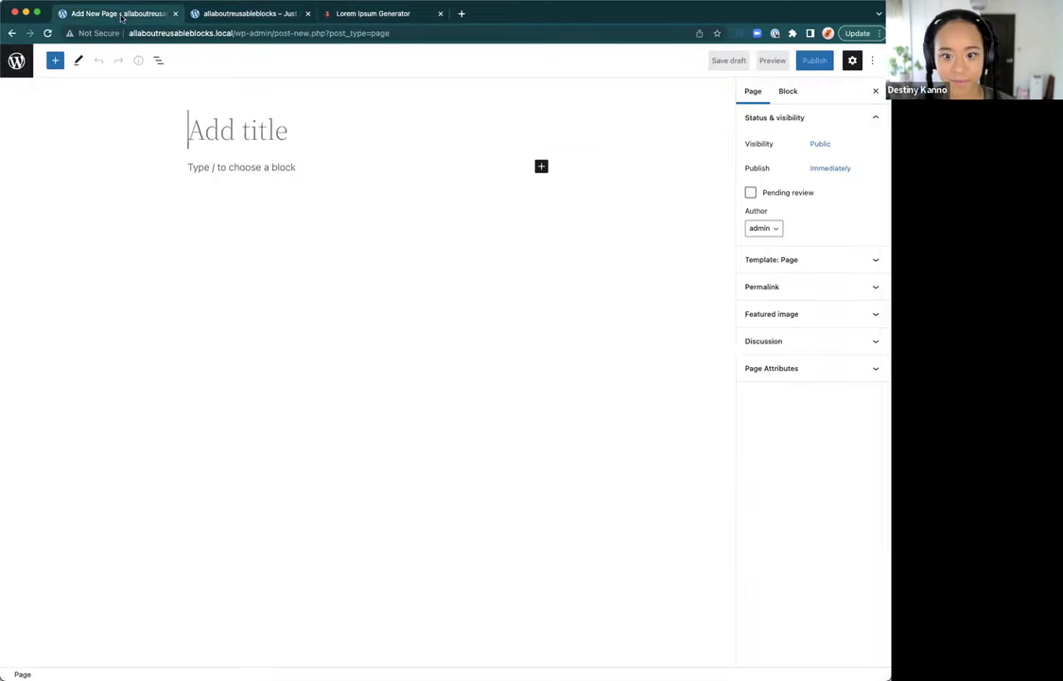
Step: Paste the Lorem ipsum paragraphs, title the page 'Test page', and add an empty paragraph
{"action": "left_click", "coordinate": [253, 167]}
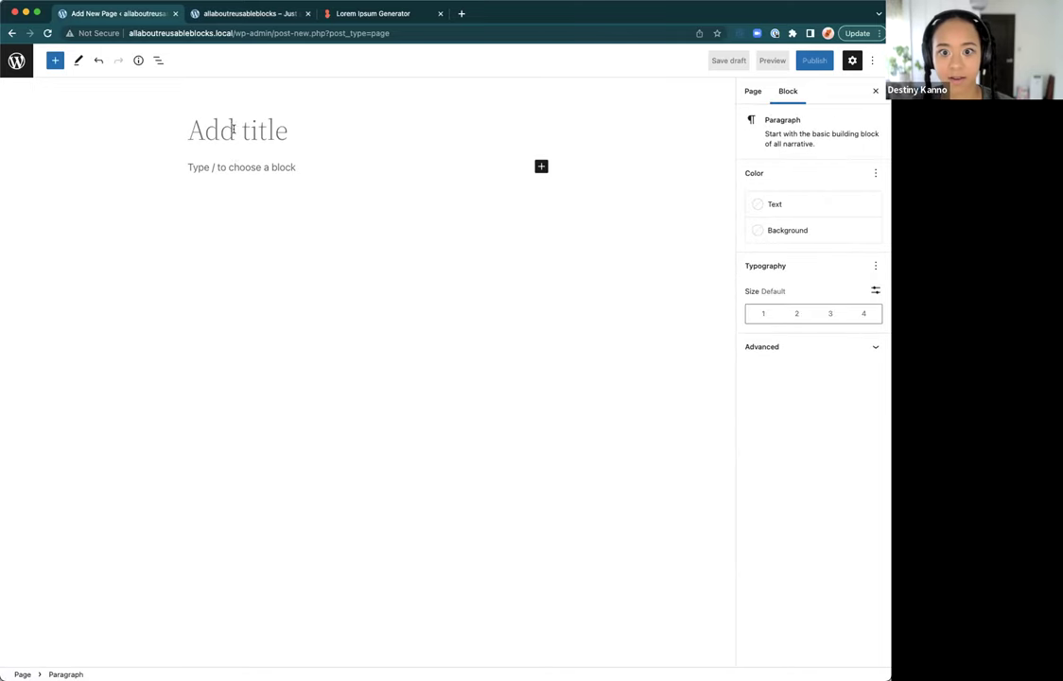
{"action": "key", "text": "super+v"}
{"action": "scroll", "coordinate": [232, 130], "scroll_direction": "up", "scroll_amount": 10}
{"action": "left_click", "coordinate": [233, 129]}
{"action": "type", "text": "Test page"}
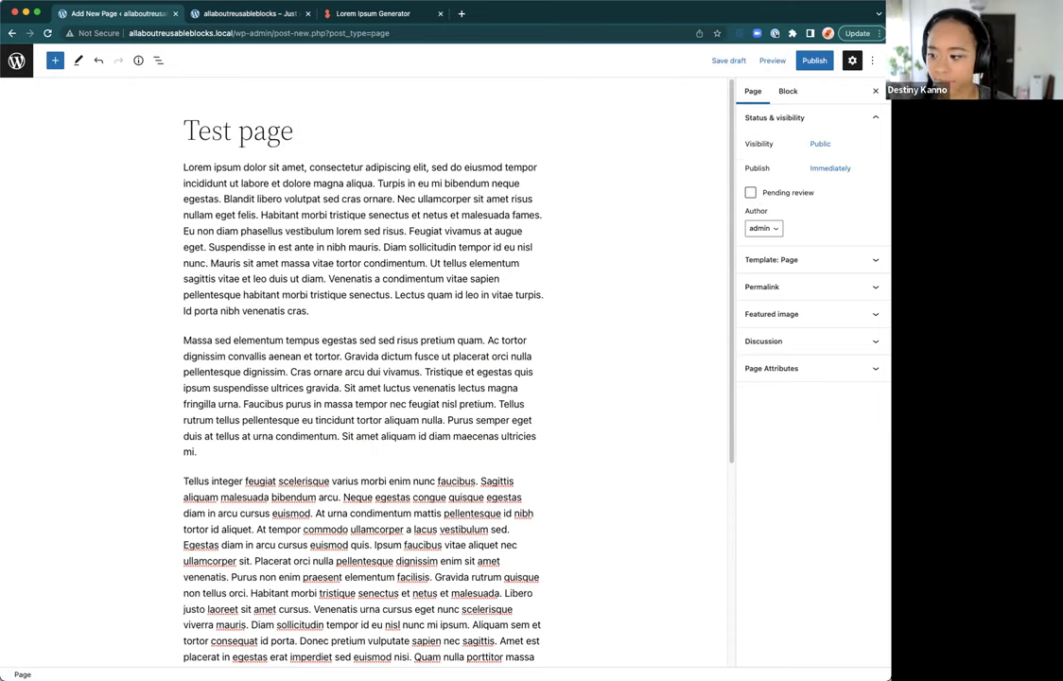
{"action": "scroll", "coordinate": [236, 211], "scroll_direction": "down", "scroll_amount": 6}
{"action": "left_click", "coordinate": [317, 399]}
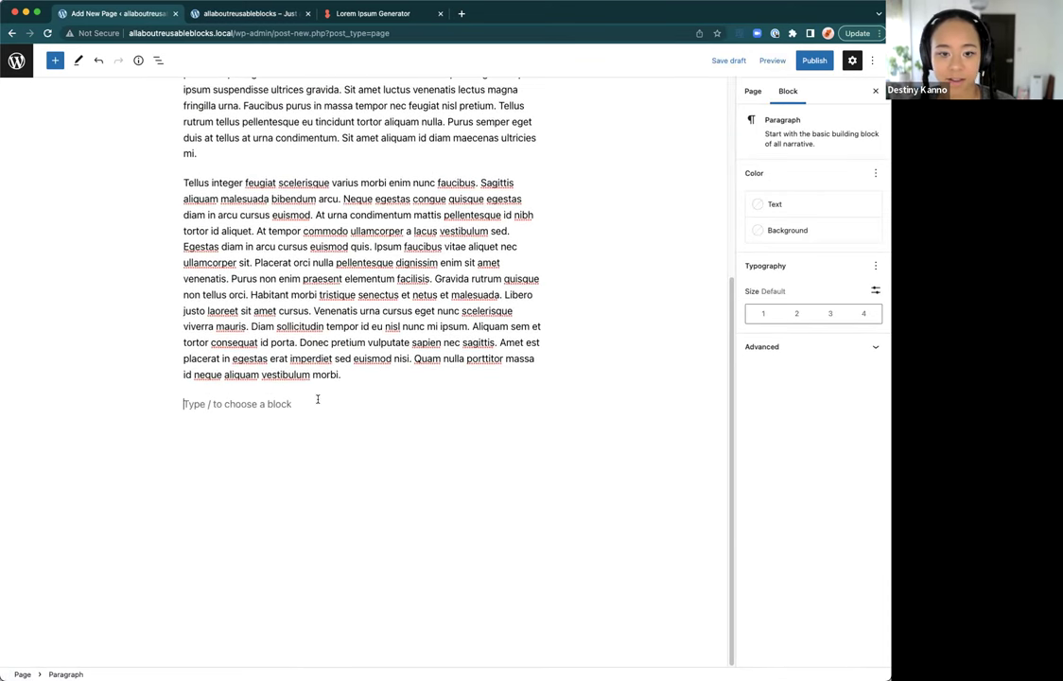
Step: Insert the Social Icons reusable block from the Reusable tab at the end of Test page
{"action": "left_click", "coordinate": [54, 60]}
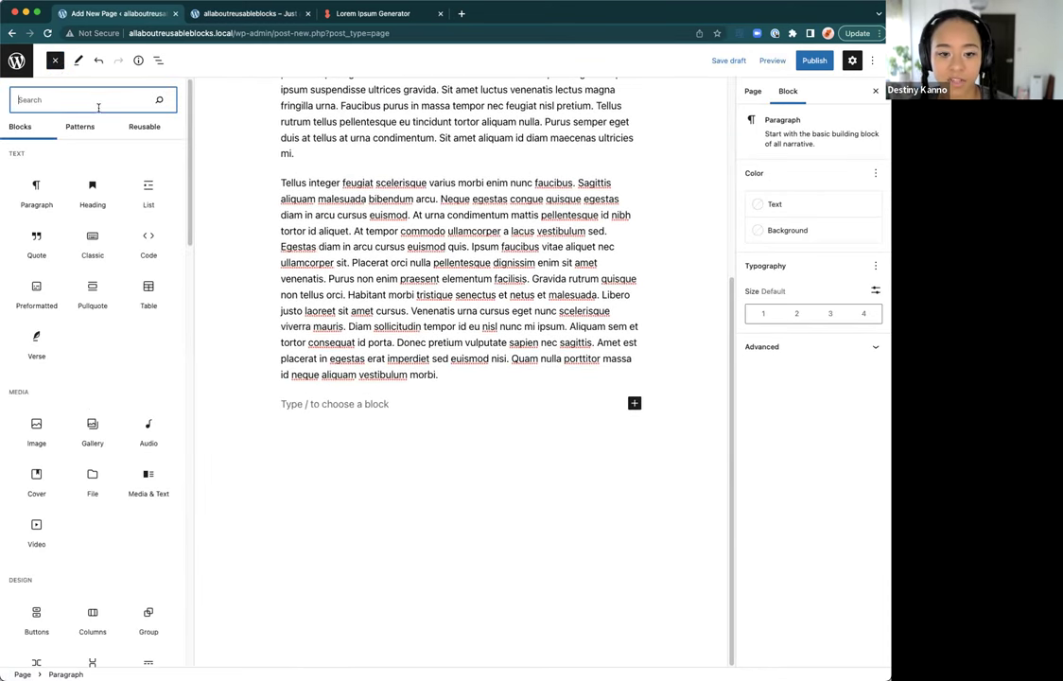
{"action": "left_click", "coordinate": [141, 126]}
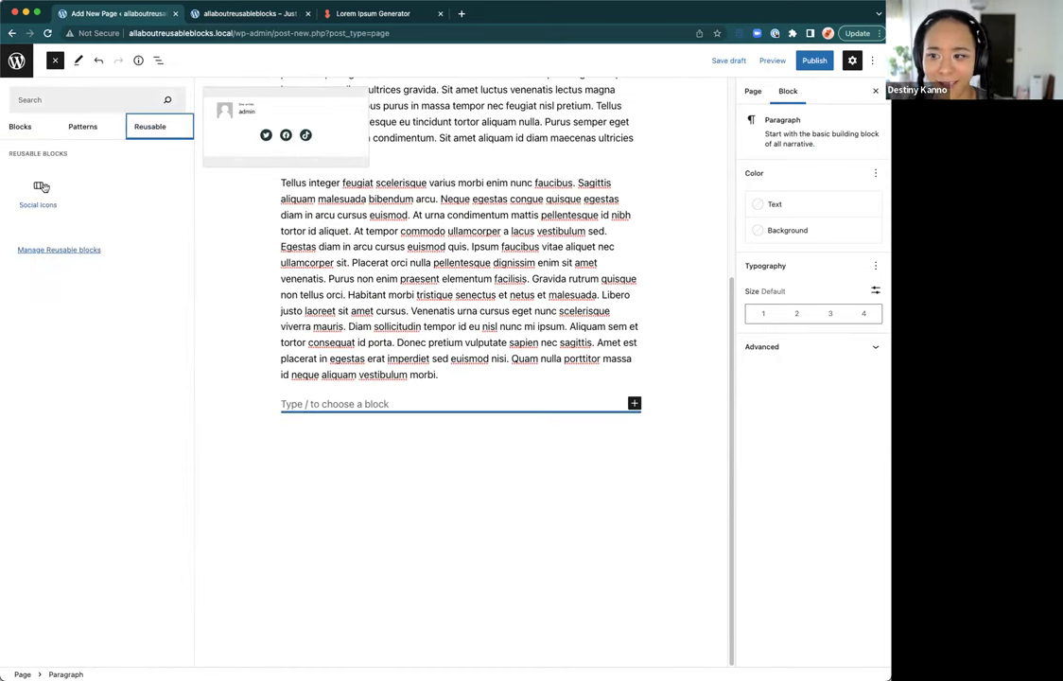
{"action": "left_click", "coordinate": [42, 186]}
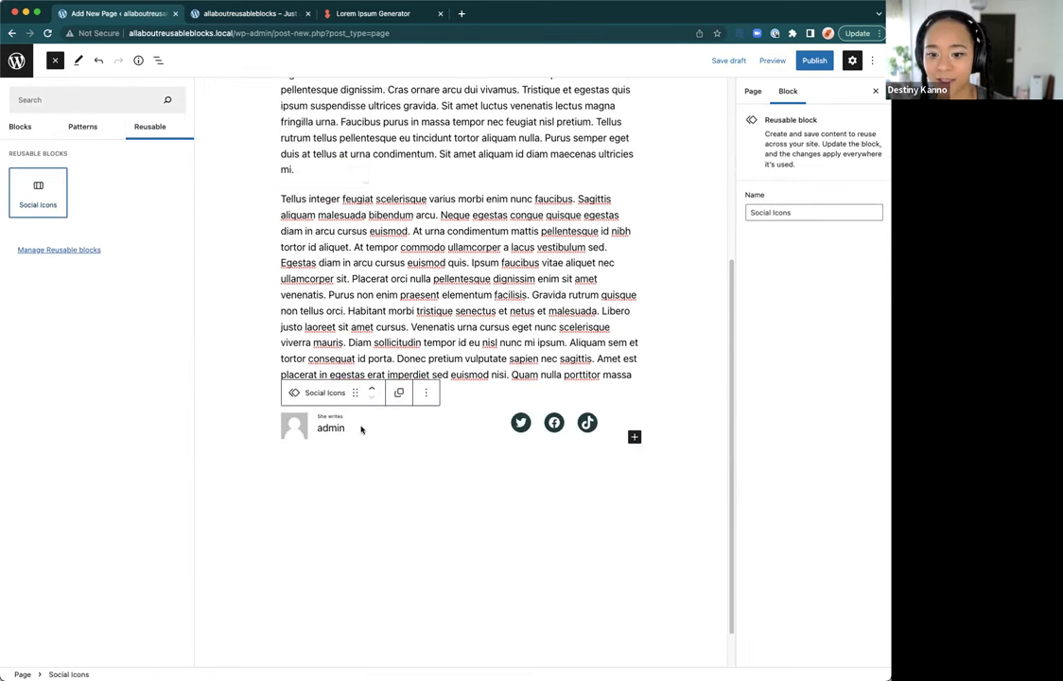
{"action": "left_click", "coordinate": [361, 429]}
{"action": "left_click", "coordinate": [386, 430]}
Step: Extend the author byline to 'She writes poetry for a living'
{"action": "left_click", "coordinate": [246, 429]}
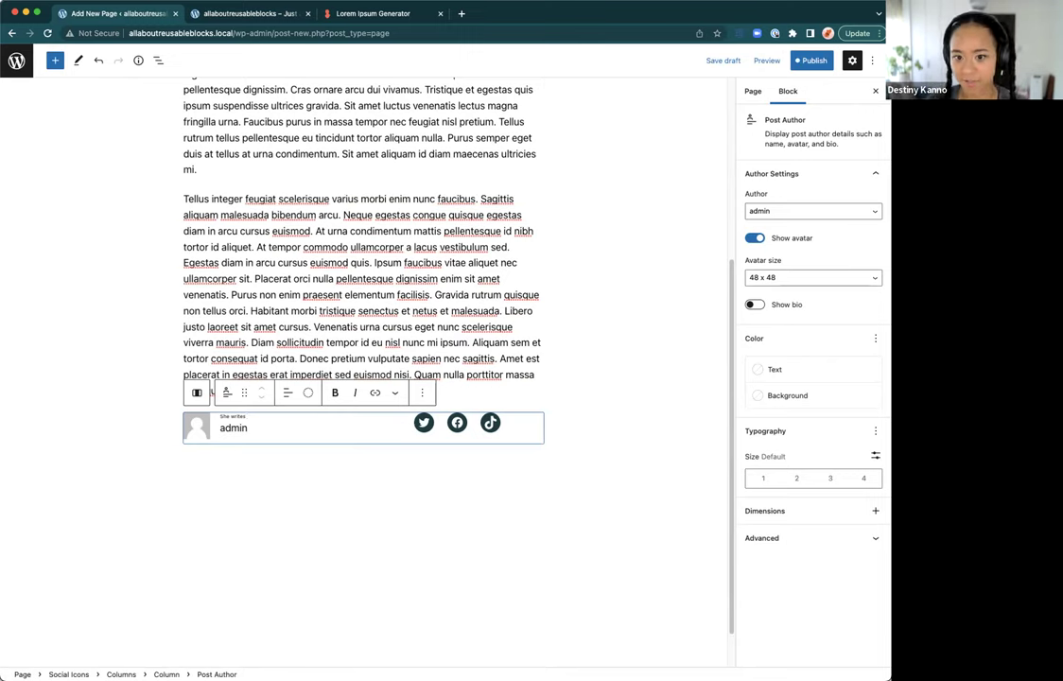
{"action": "type", "text": "poetry for a living"}
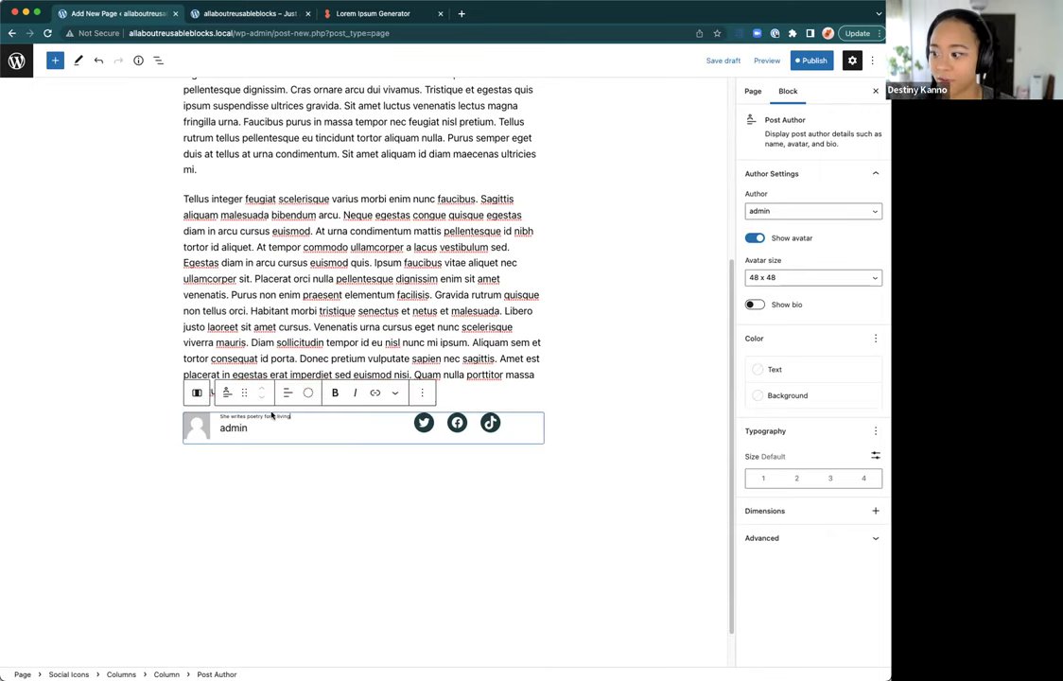
{"action": "left_click", "coordinate": [394, 358]}
{"action": "left_click", "coordinate": [356, 431]}
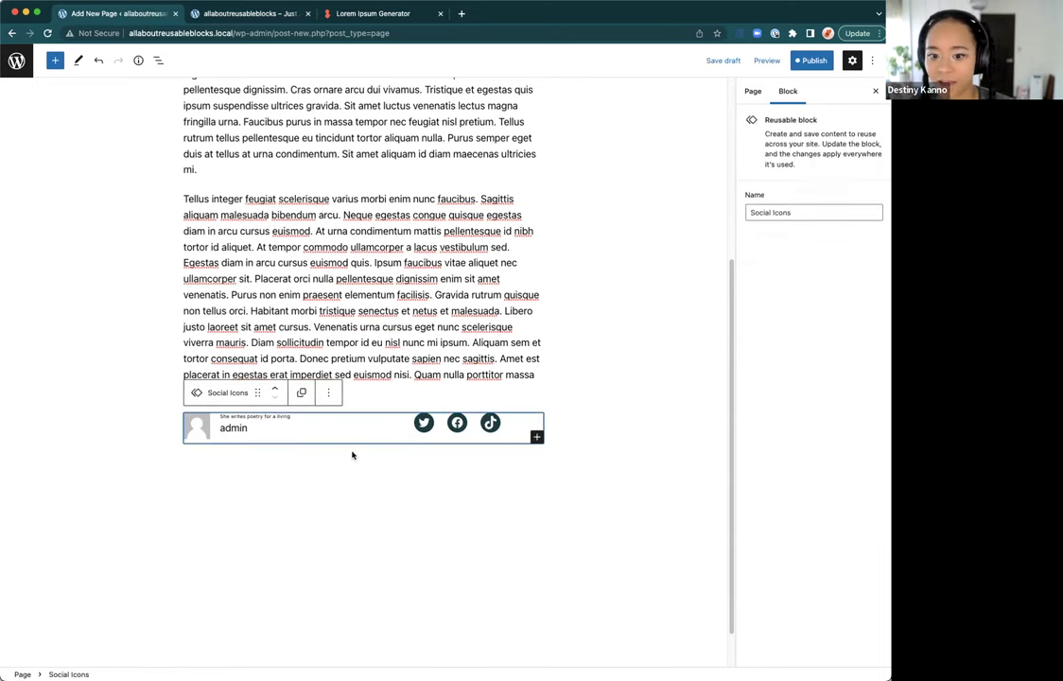
{"action": "scroll", "coordinate": [543, 267], "scroll_direction": "up", "scroll_amount": 5}
Step: Save the updated Social Icons reusable block and publish Test page
{"action": "scroll", "coordinate": [699, 148], "scroll_direction": "down", "scroll_amount": 5}
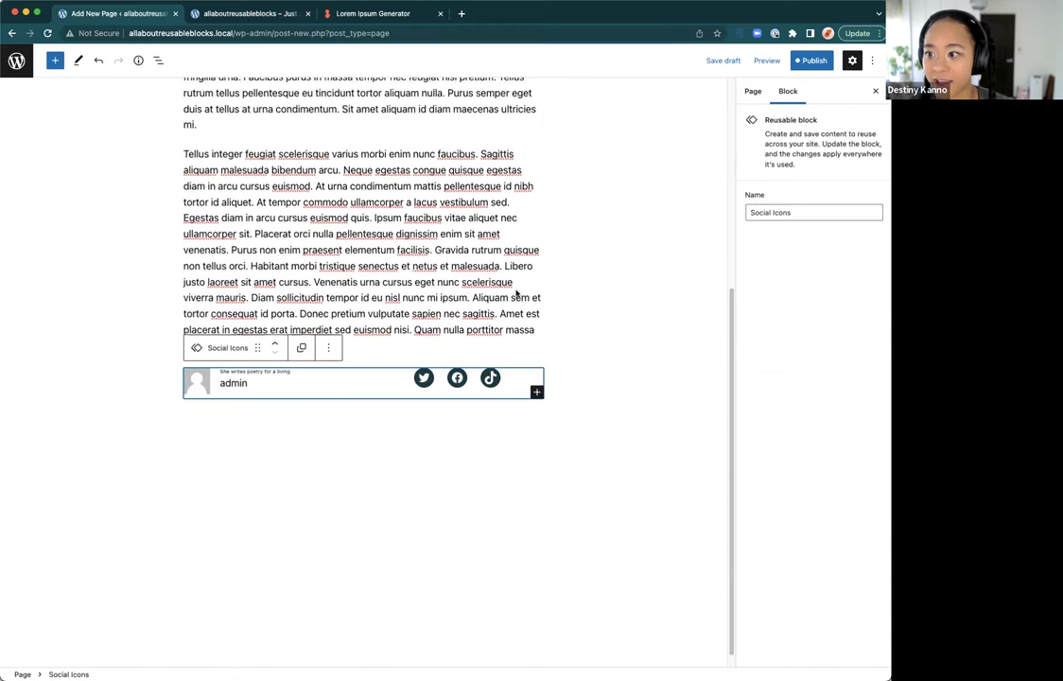
{"action": "left_click", "coordinate": [815, 60]}
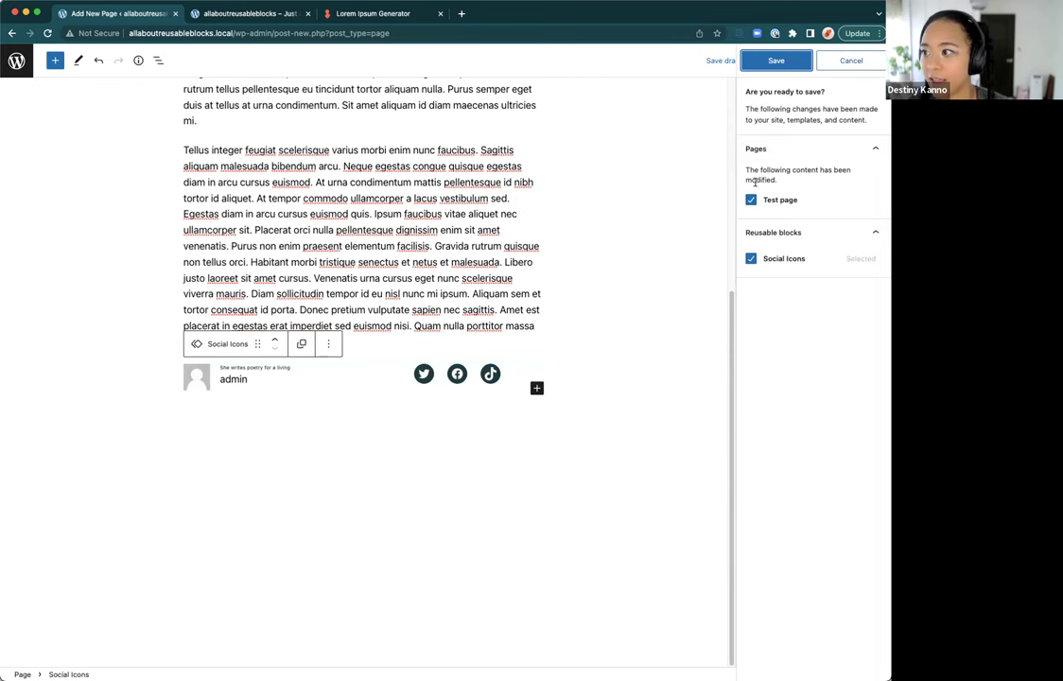
{"action": "scroll", "coordinate": [728, 175], "scroll_direction": "up", "scroll_amount": 5}
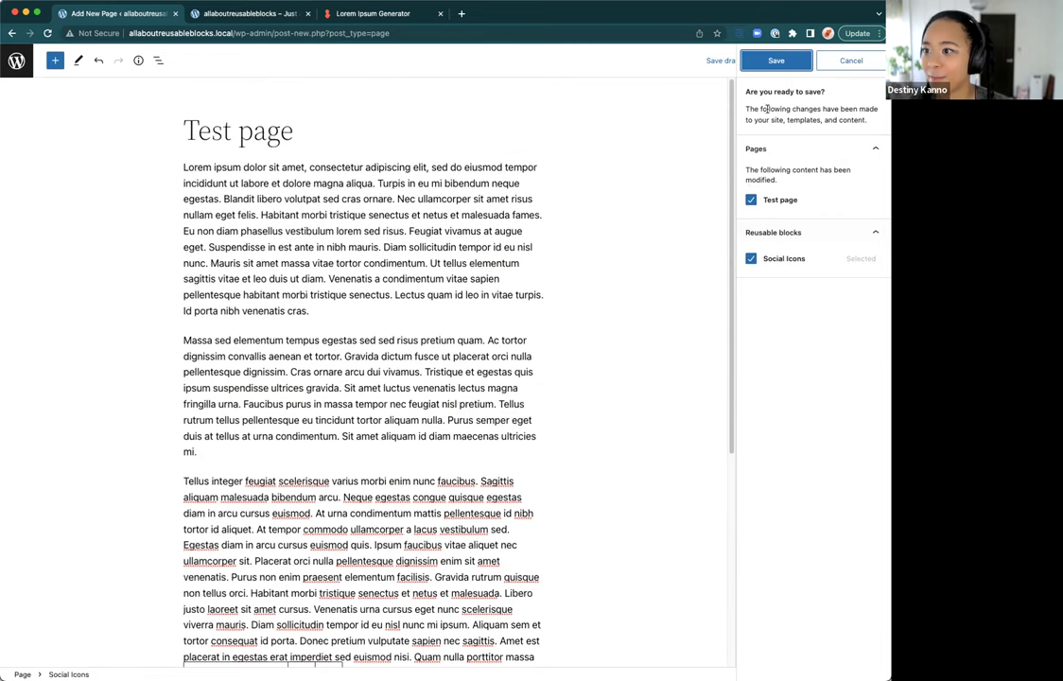
{"action": "scroll", "coordinate": [401, 355], "scroll_direction": "down", "scroll_amount": 3}
{"action": "scroll", "coordinate": [402, 354], "scroll_direction": "down", "scroll_amount": 4}
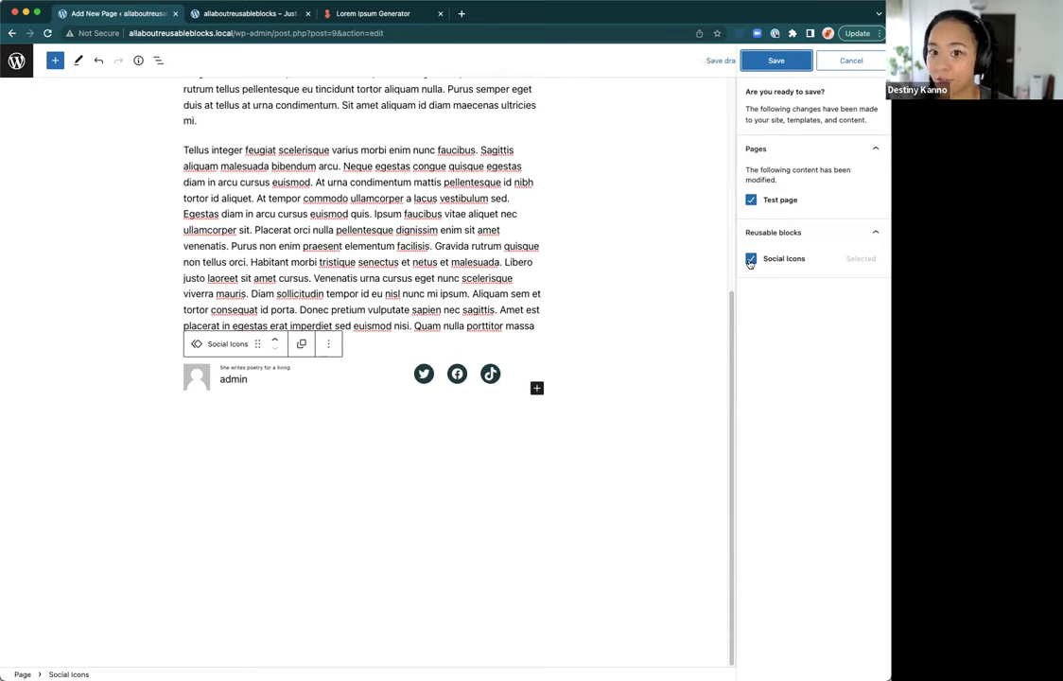
{"action": "left_click", "coordinate": [775, 61]}
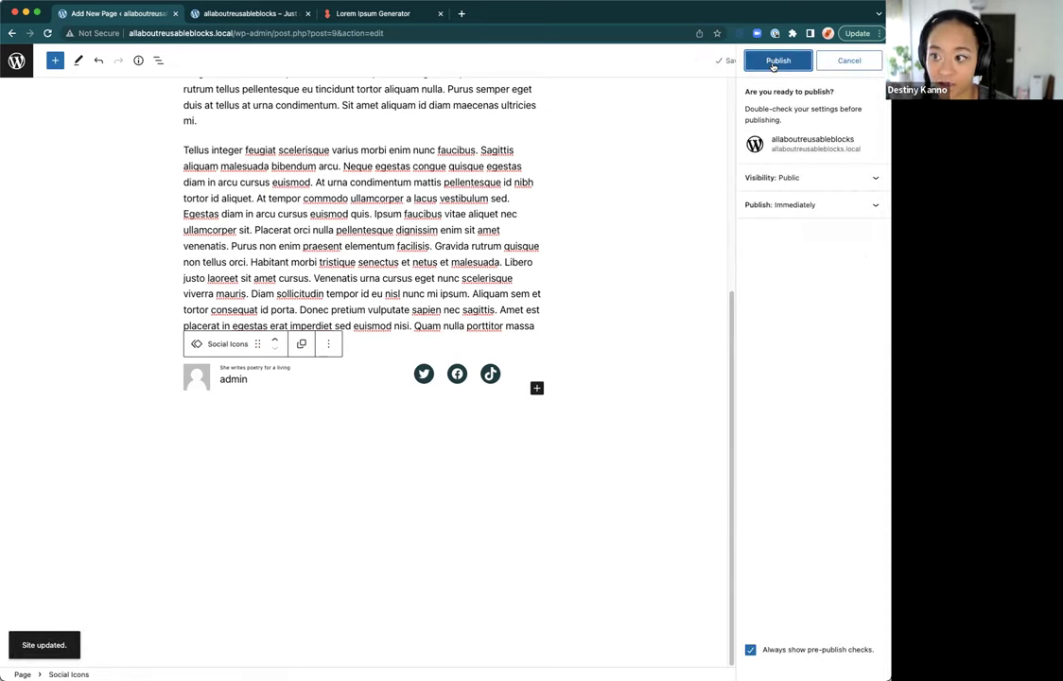
{"action": "left_click", "coordinate": [776, 60]}
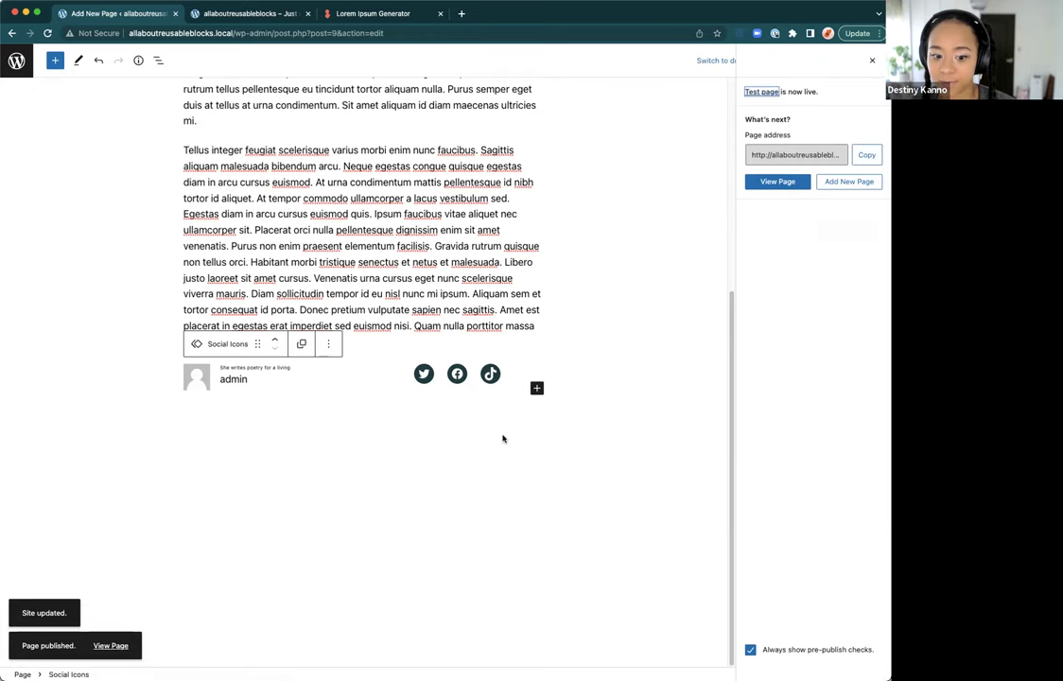
Step: Open the live Sample Page from a new Pages tab and confirm its byline mentions poetry
{"action": "left_click", "coordinate": [41, 60], "text": "super"}
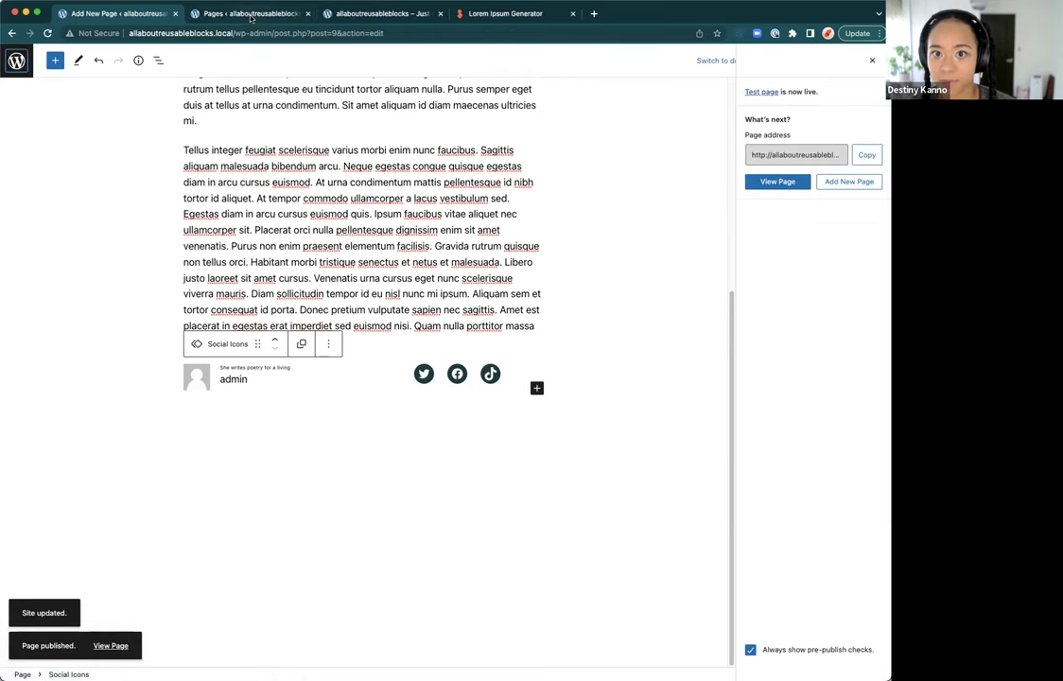
{"action": "left_click", "coordinate": [250, 13]}
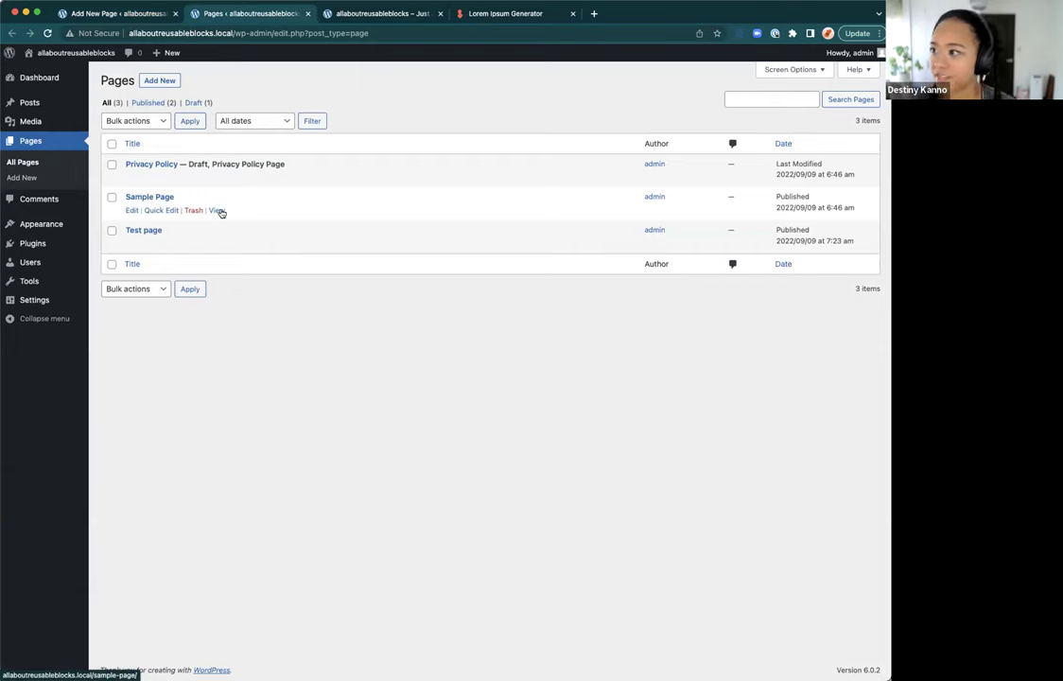
{"action": "left_click", "coordinate": [217, 210], "text": "super"}
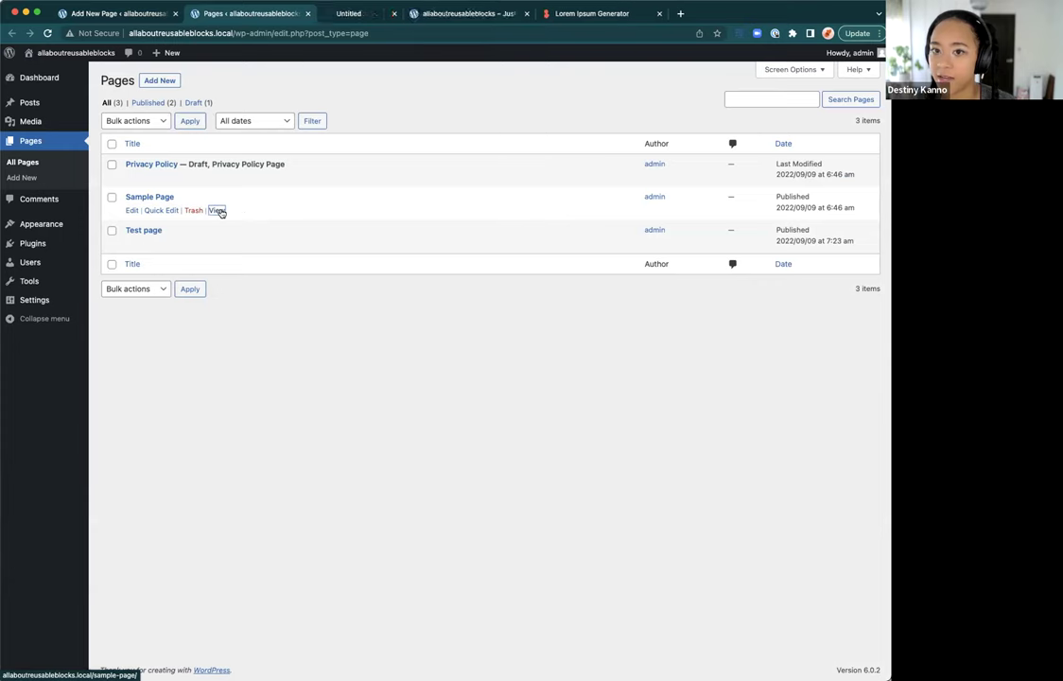
{"action": "left_click", "coordinate": [351, 17]}
{"action": "scroll", "coordinate": [362, 497], "scroll_direction": "down", "scroll_amount": 3}
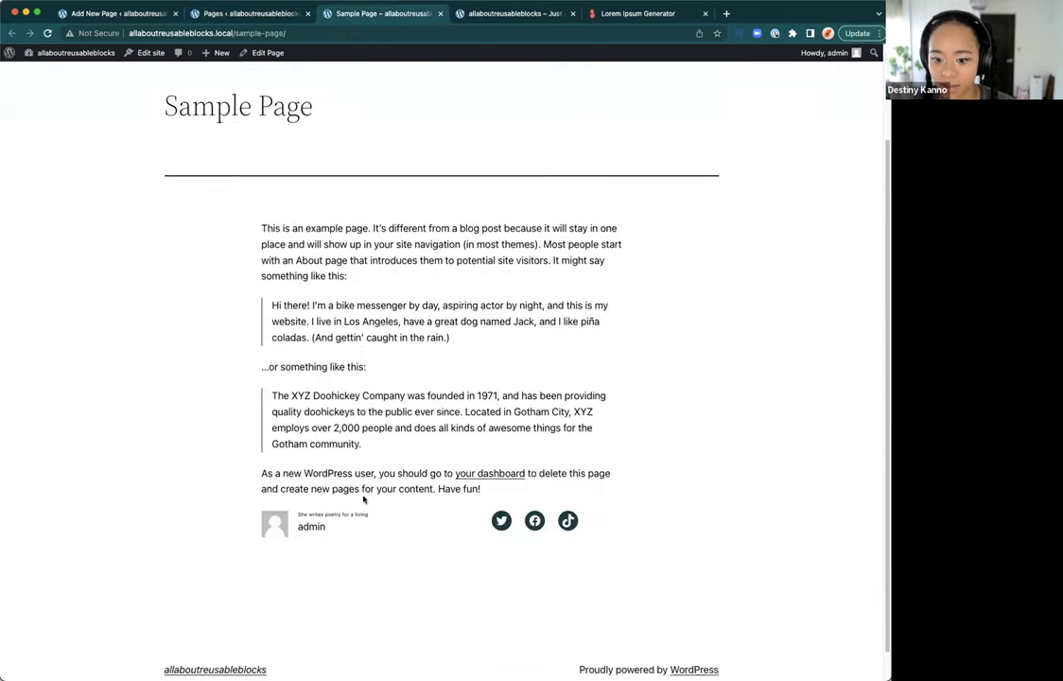
{"action": "left_click_drag", "start_coordinate": [298, 513], "coordinate": [345, 514]}
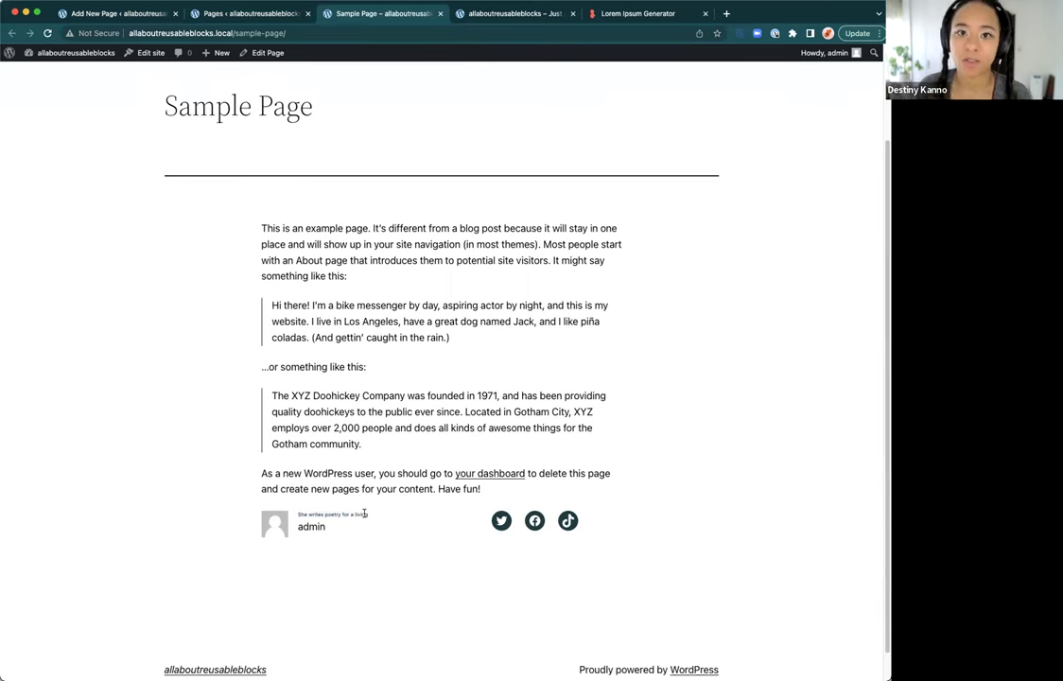
{"action": "left_click", "coordinate": [216, 17]}
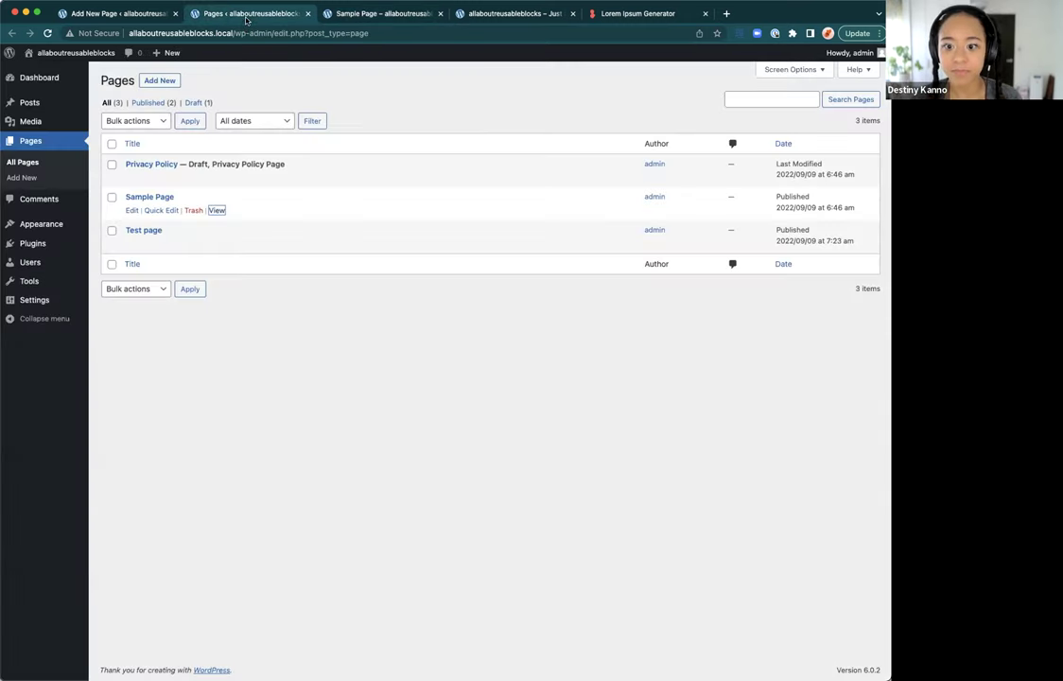
{"action": "left_click", "coordinate": [323, 17]}
{"action": "left_click", "coordinate": [265, 17]}
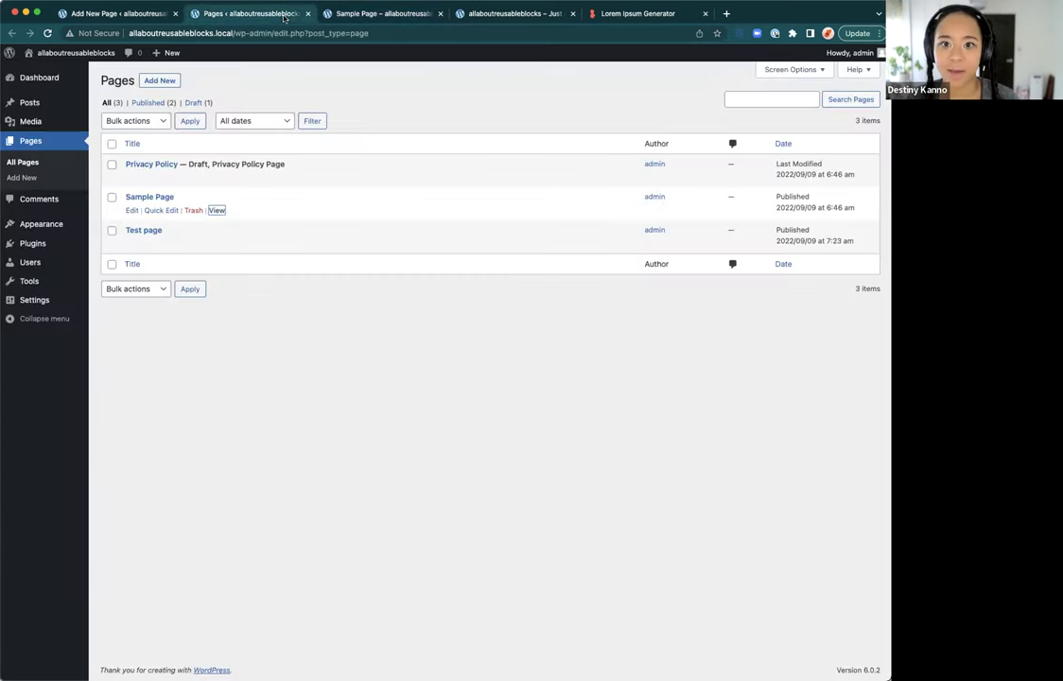
{"action": "left_click", "coordinate": [142, 15]}
Step: Scroll through the Test page editor and add an empty block after the social icons
{"action": "scroll", "coordinate": [308, 442], "scroll_direction": "up", "scroll_amount": 3}
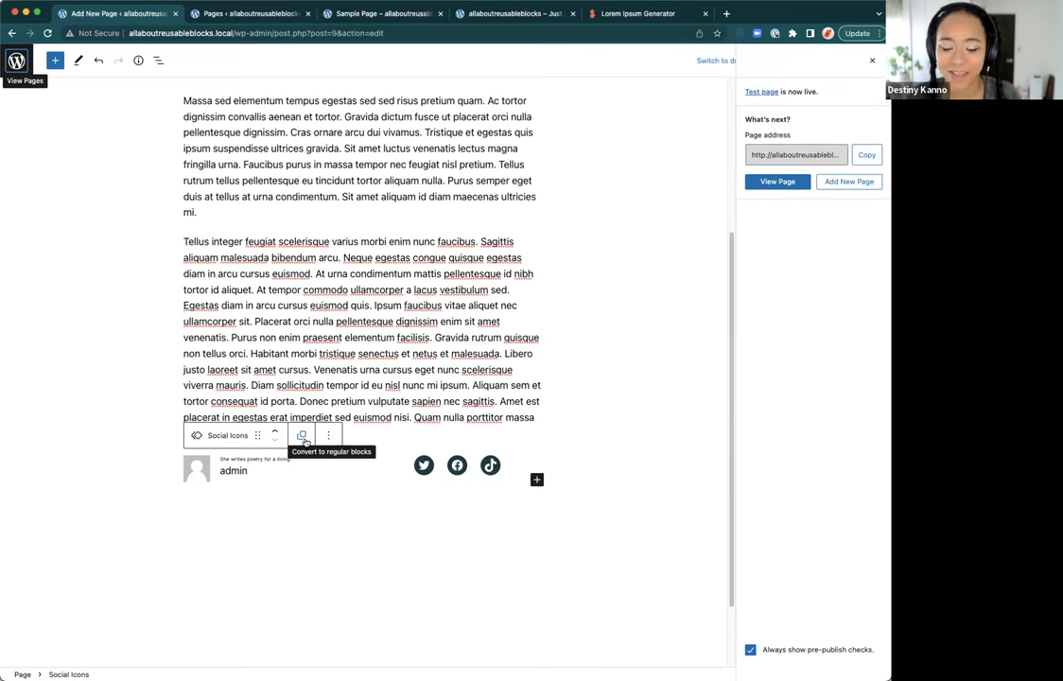
{"action": "scroll", "coordinate": [292, 498], "scroll_direction": "up", "scroll_amount": 5}
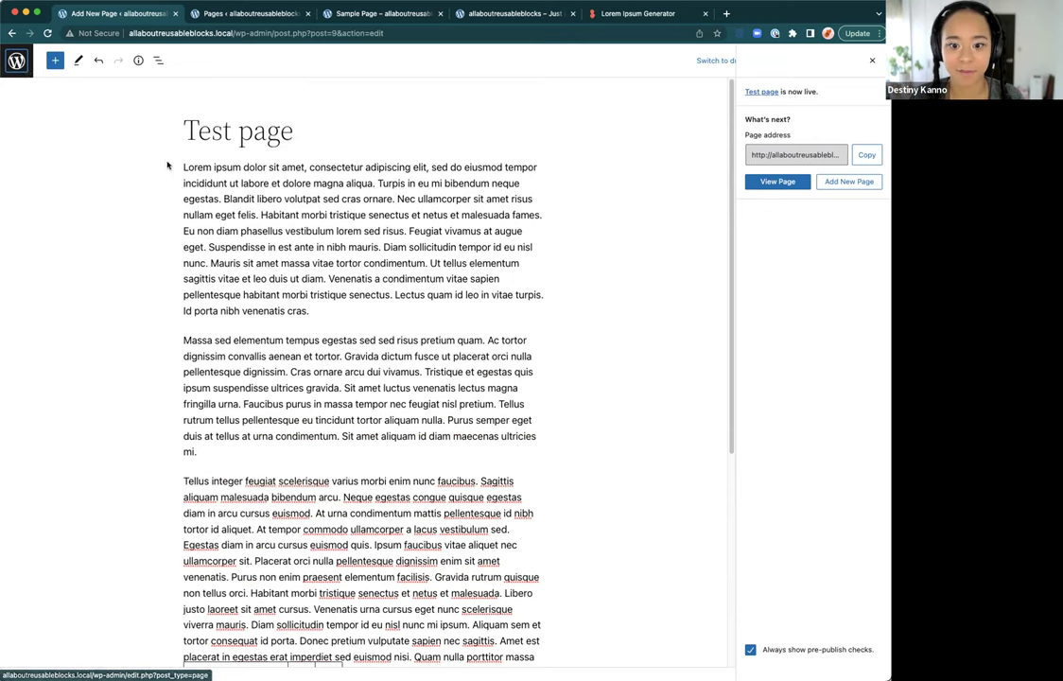
{"action": "scroll", "coordinate": [284, 378], "scroll_direction": "down", "scroll_amount": 5}
{"action": "left_click", "coordinate": [268, 442]}
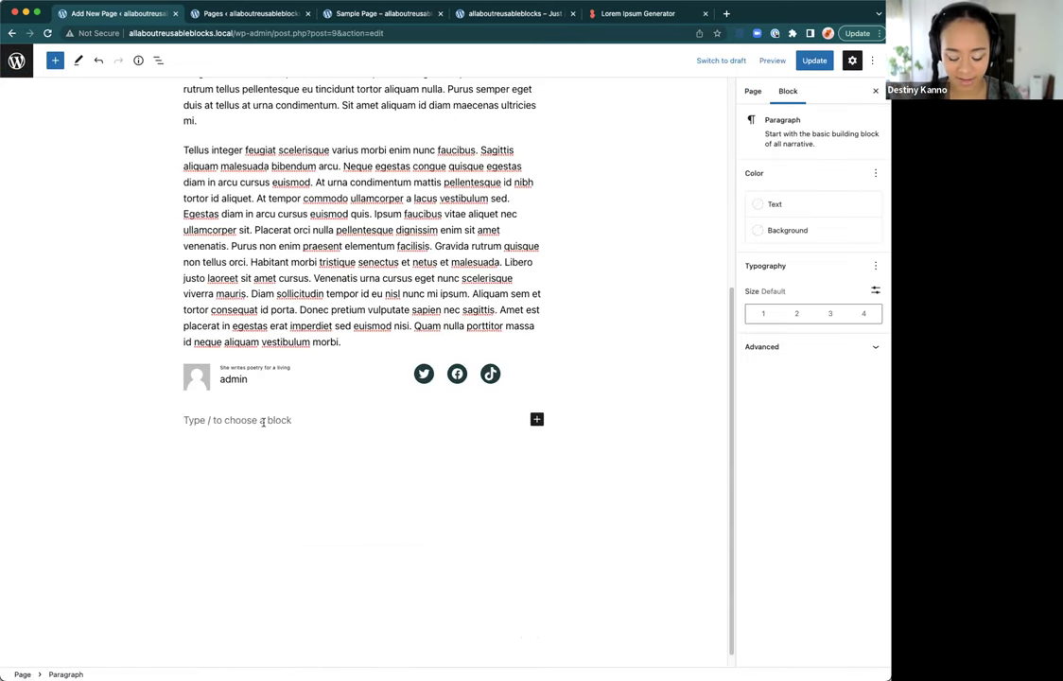
Step: Insert a two-by-two table via /tab and type 'Keeping score' and '#' into its first row
{"action": "type", "text": "/tab"}
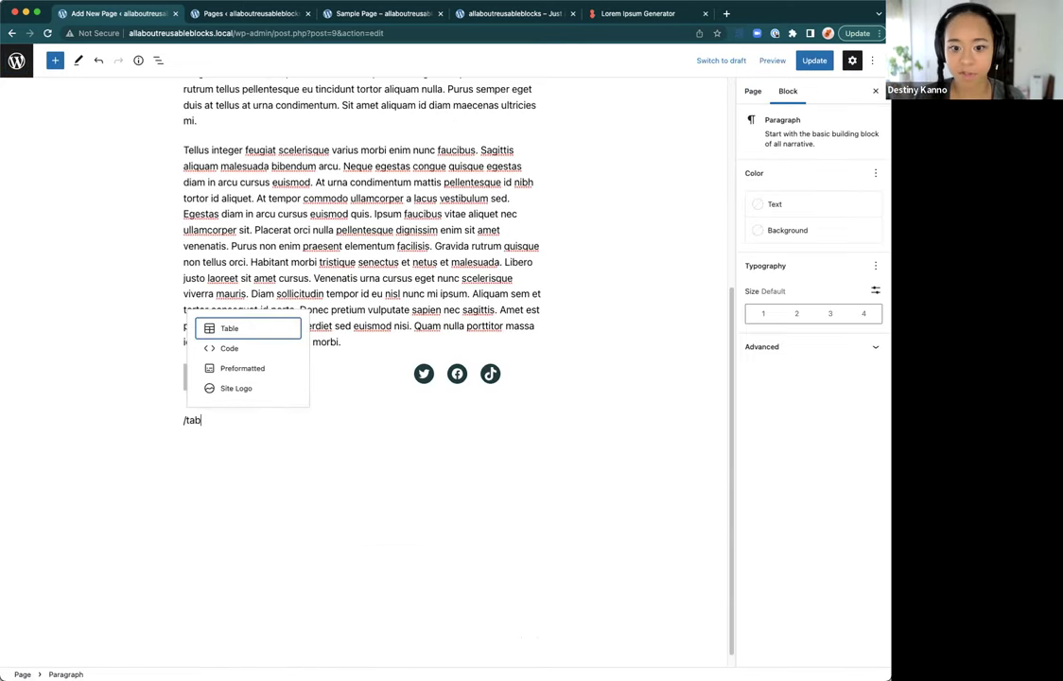
{"action": "left_click", "coordinate": [231, 328]}
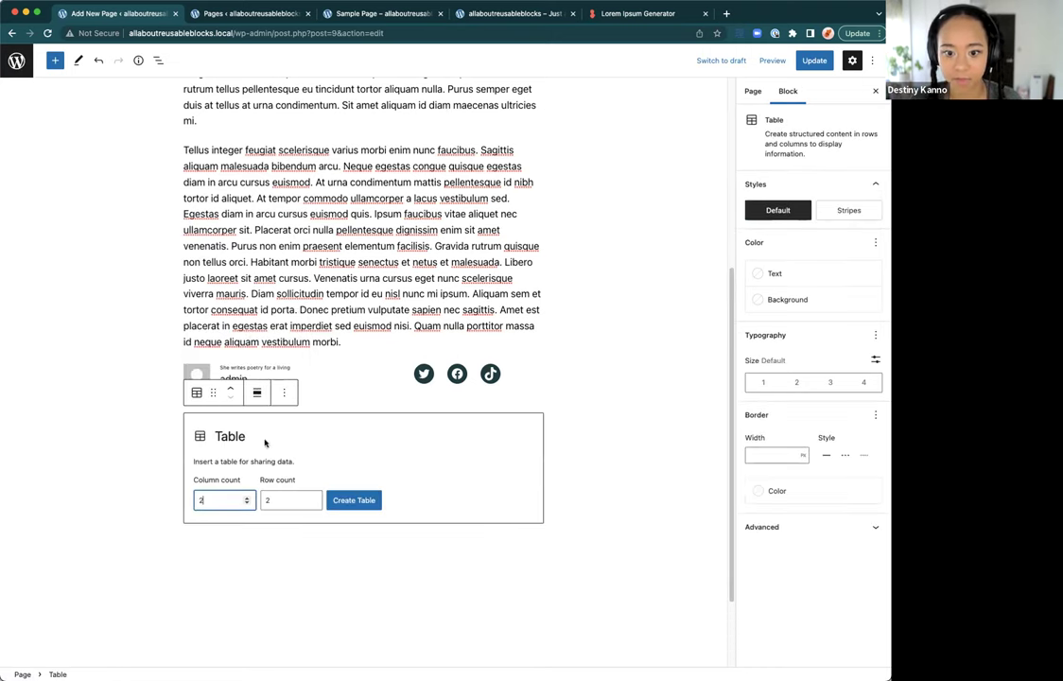
{"action": "left_click", "coordinate": [352, 500]}
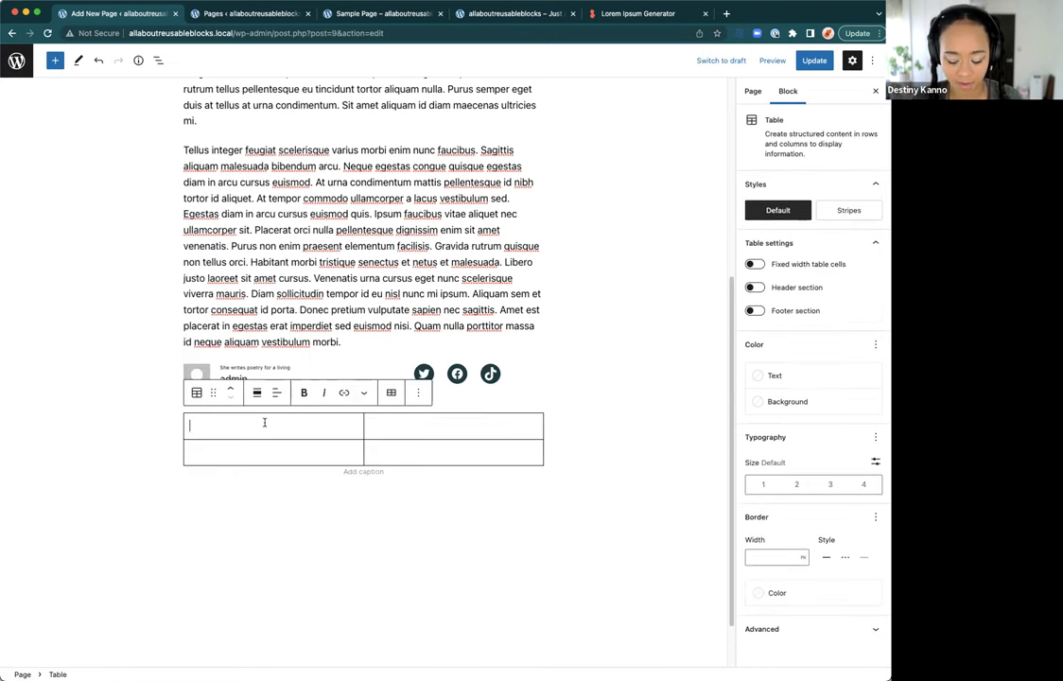
{"action": "type", "text": "Keeping score"}
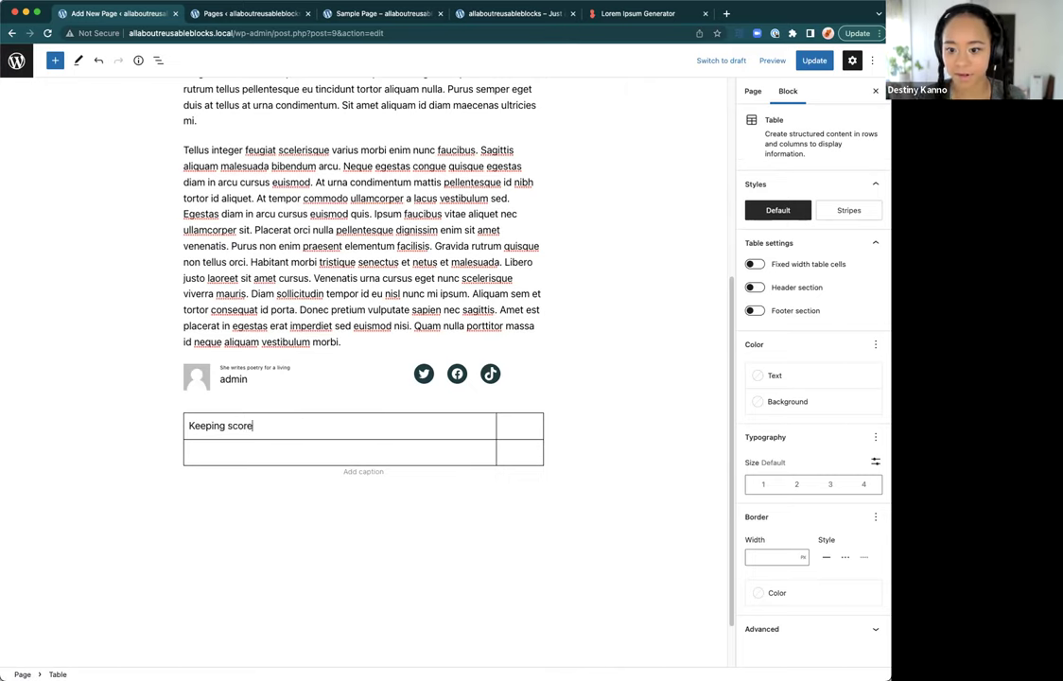
{"action": "left_click", "coordinate": [534, 421]}
{"action": "type", "text": "#"}
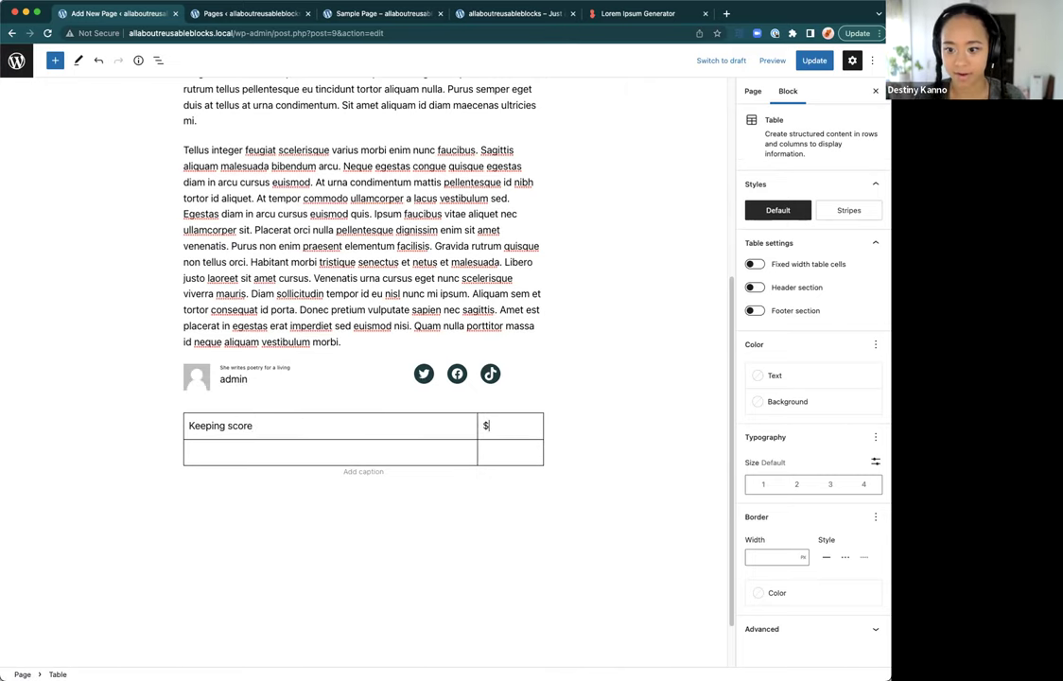
{"action": "left_click", "coordinate": [356, 461]}
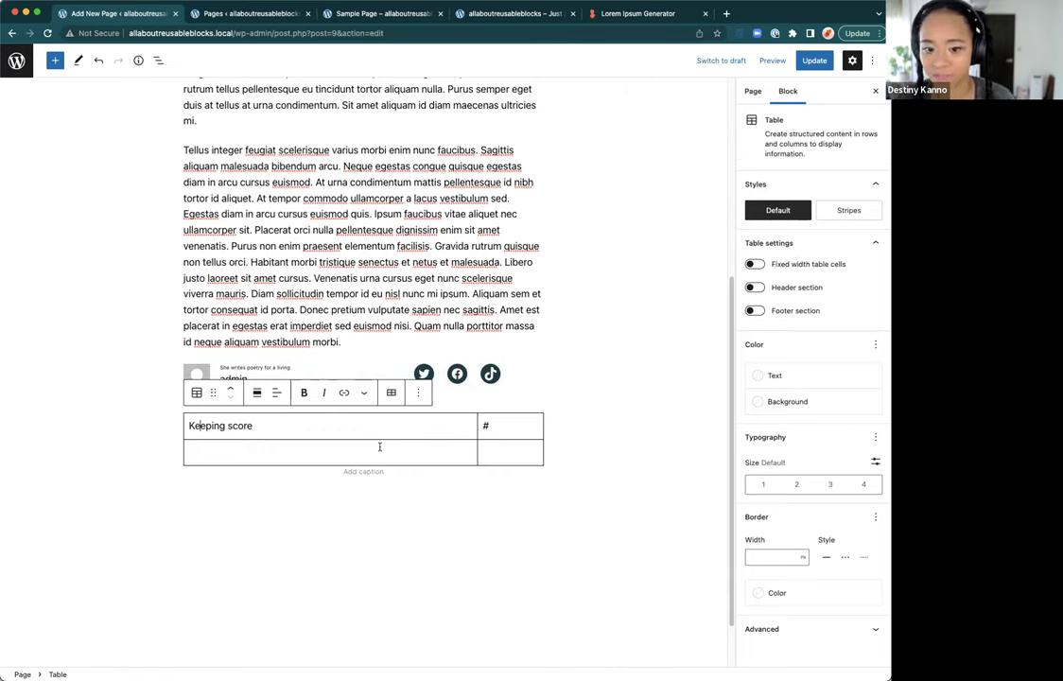
Step: Enable the header row, enter 'Game' and 'Score' headers, and clear the body cells
{"action": "left_click", "coordinate": [753, 286]}
{"action": "left_click", "coordinate": [304, 424]}
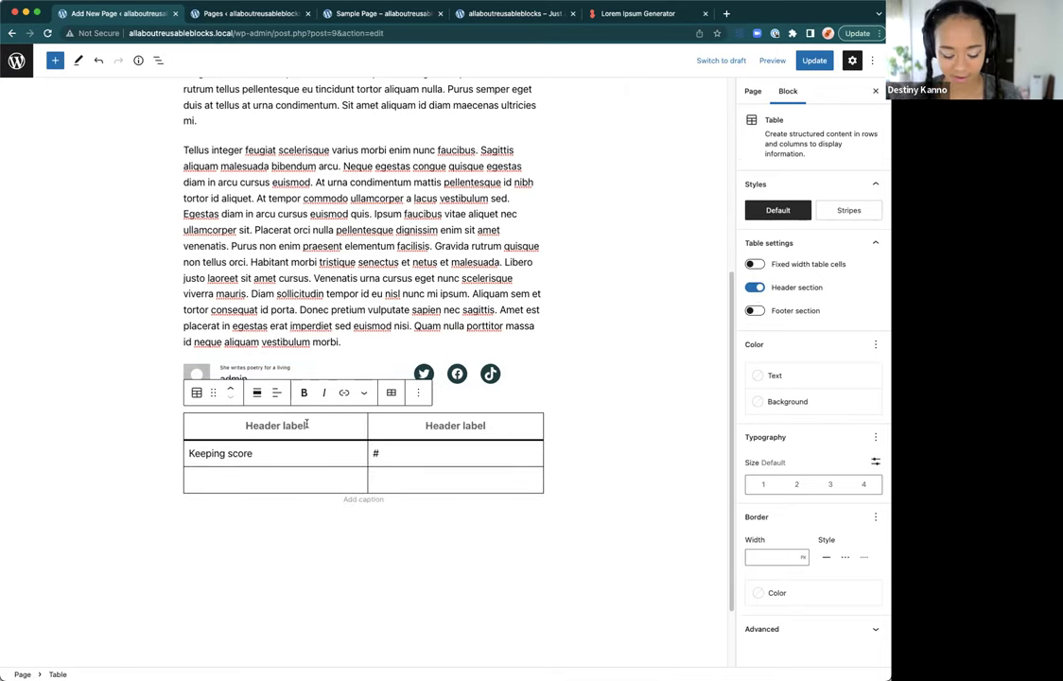
{"action": "type", "text": "Game"}
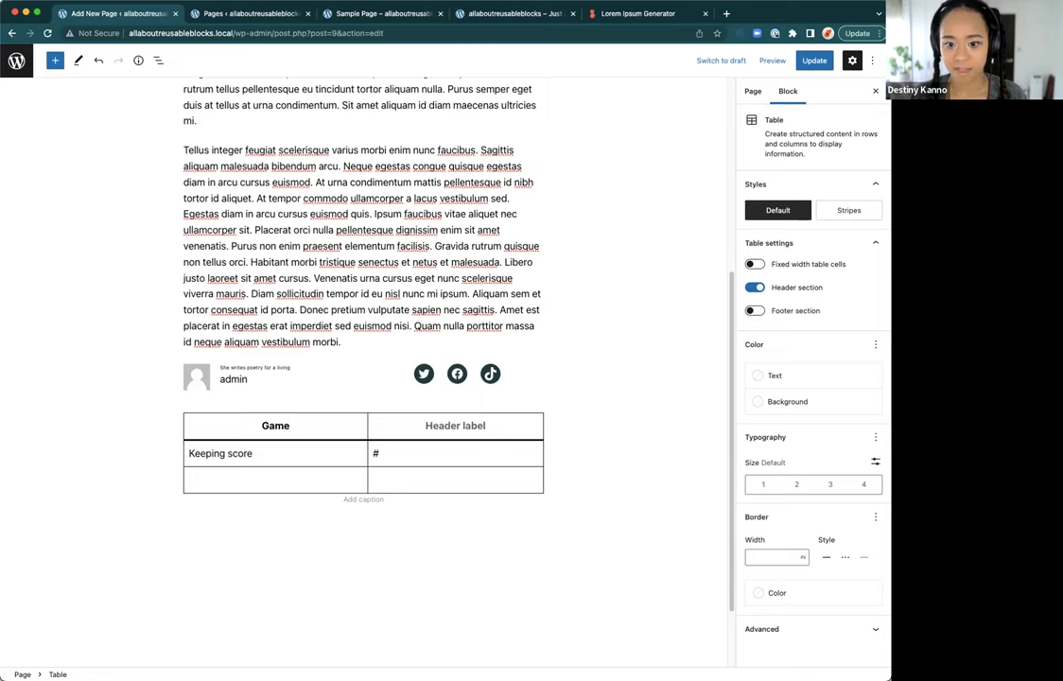
{"action": "left_click_drag", "start_coordinate": [274, 453], "coordinate": [190, 453]}
{"action": "key", "text": "BackSpace"}
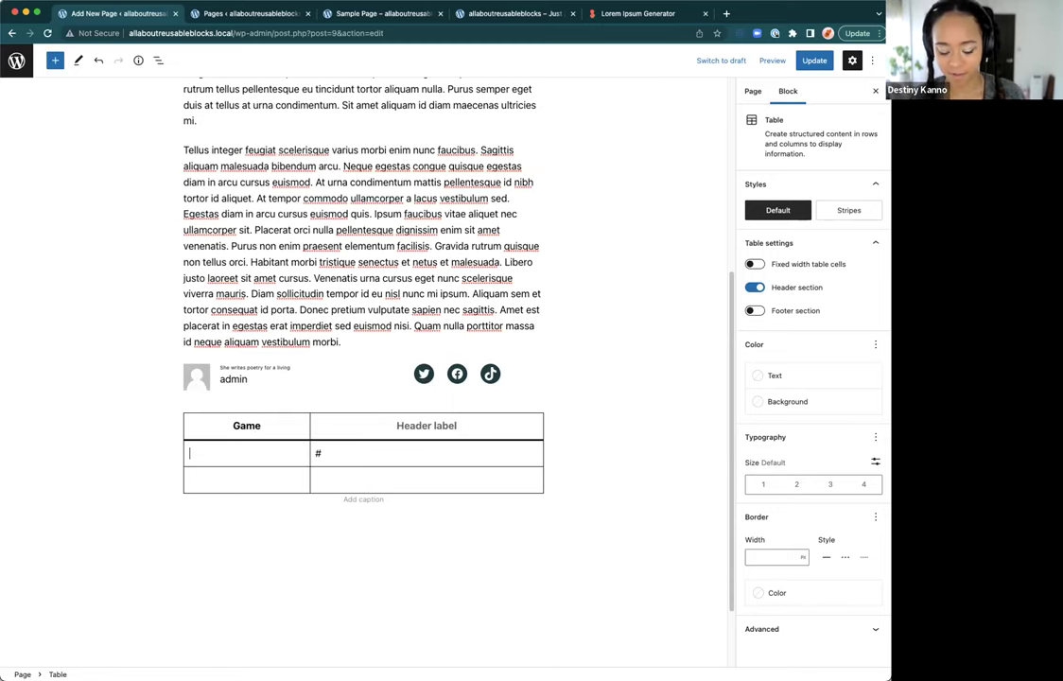
{"action": "left_click", "coordinate": [397, 425]}
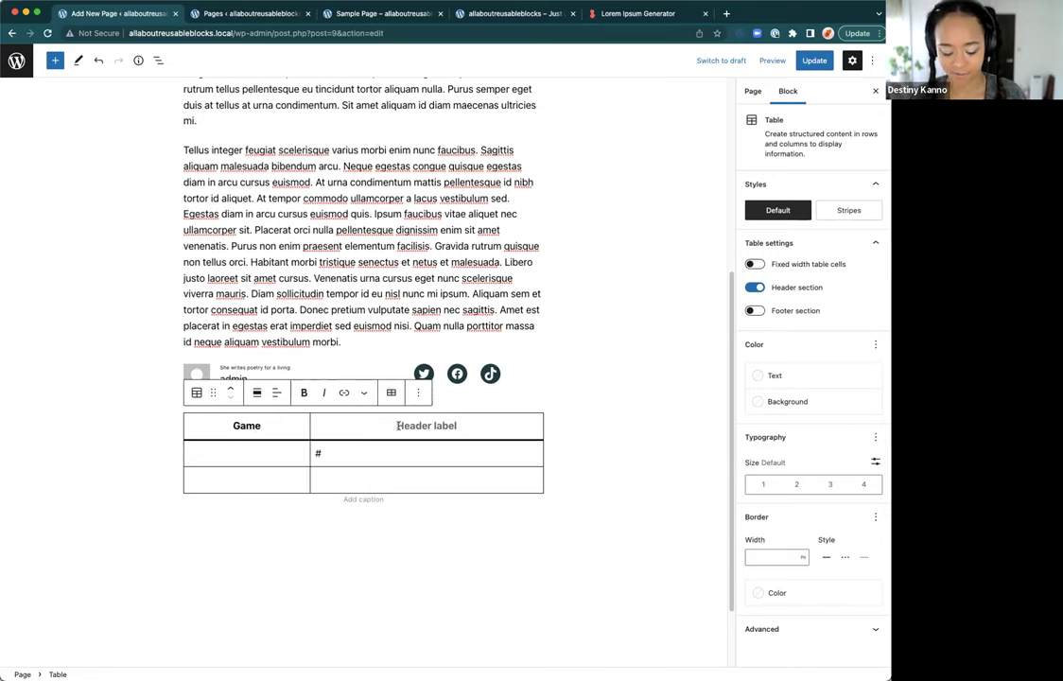
{"action": "type", "text": "#"}
{"action": "key", "text": "BackSpace"}
{"action": "type", "text": "No"}
{"action": "key", "text": "BackSpace"}
{"action": "key", "text": "BackSpace"}
{"action": "type", "text": "Scpr"}
{"action": "key", "text": "BackSpace"}
{"action": "key", "text": "BackSpace"}
{"action": "type", "text": "ore"}
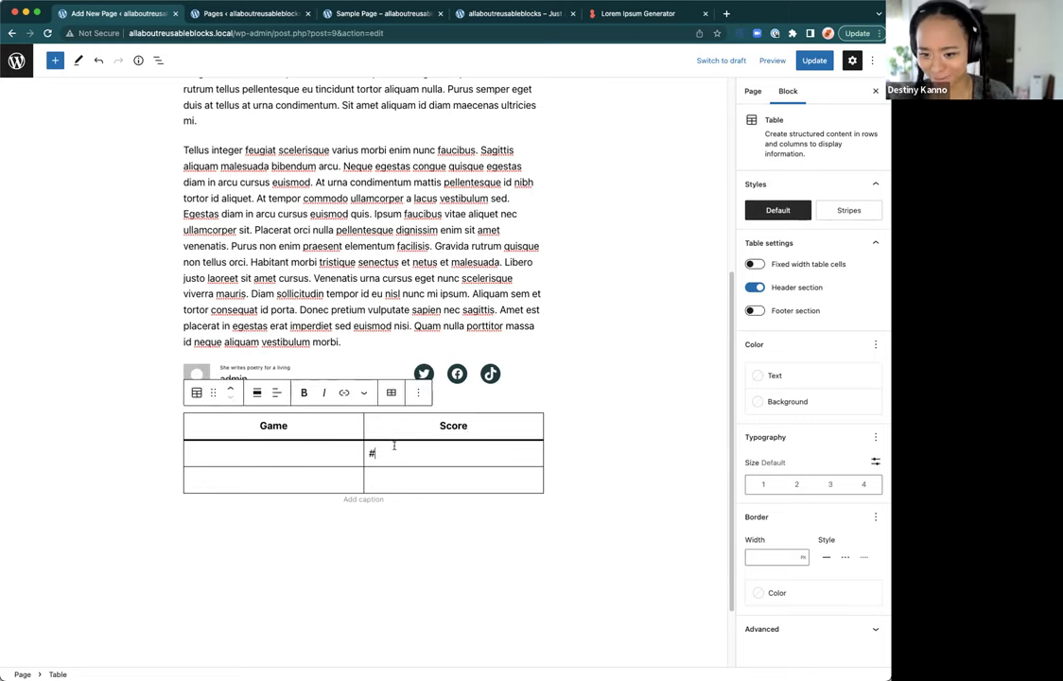
{"action": "key", "text": "BackSpace"}
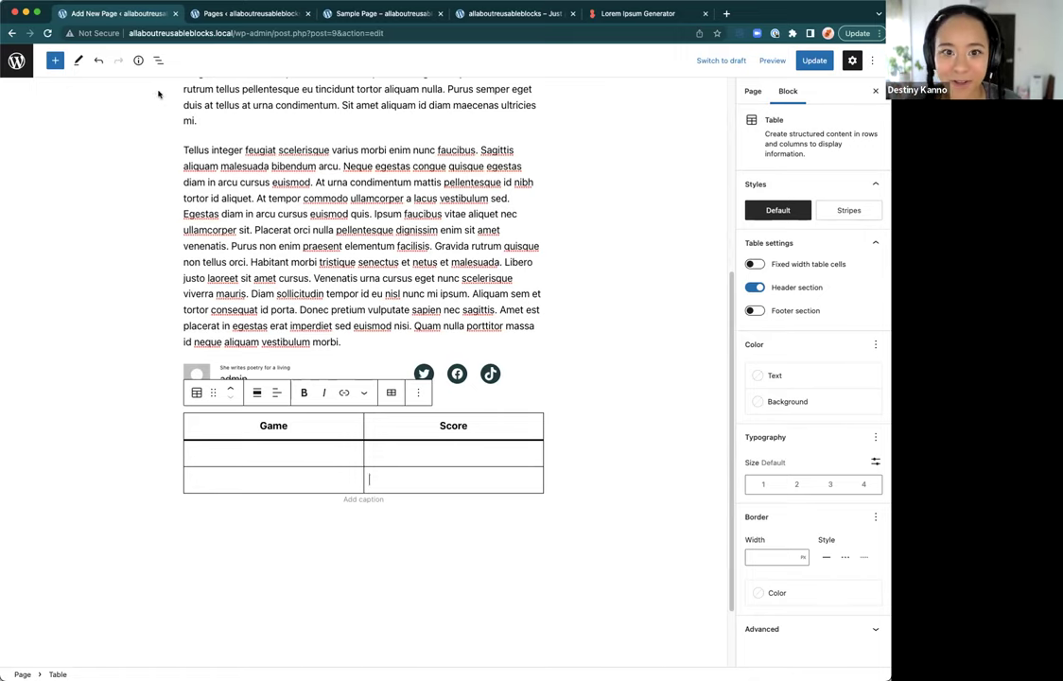
{"action": "left_click", "coordinate": [158, 60]}
Step: Save the table as a reusable block named 'Baseball Season Score Table'
{"action": "left_click", "coordinate": [179, 199]}
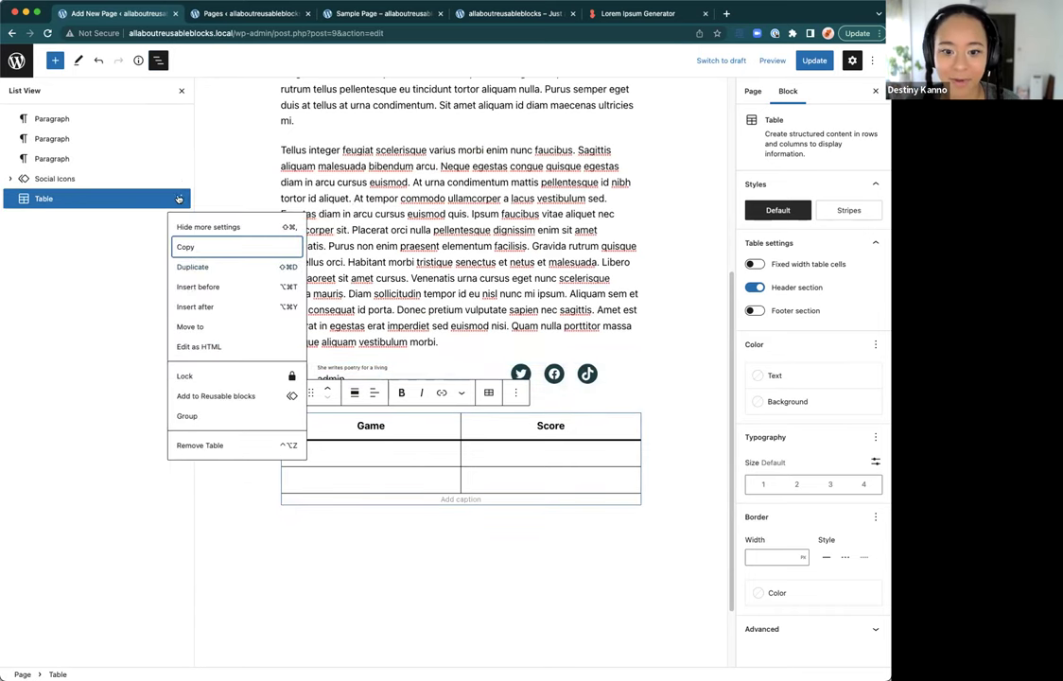
{"action": "left_click", "coordinate": [206, 396]}
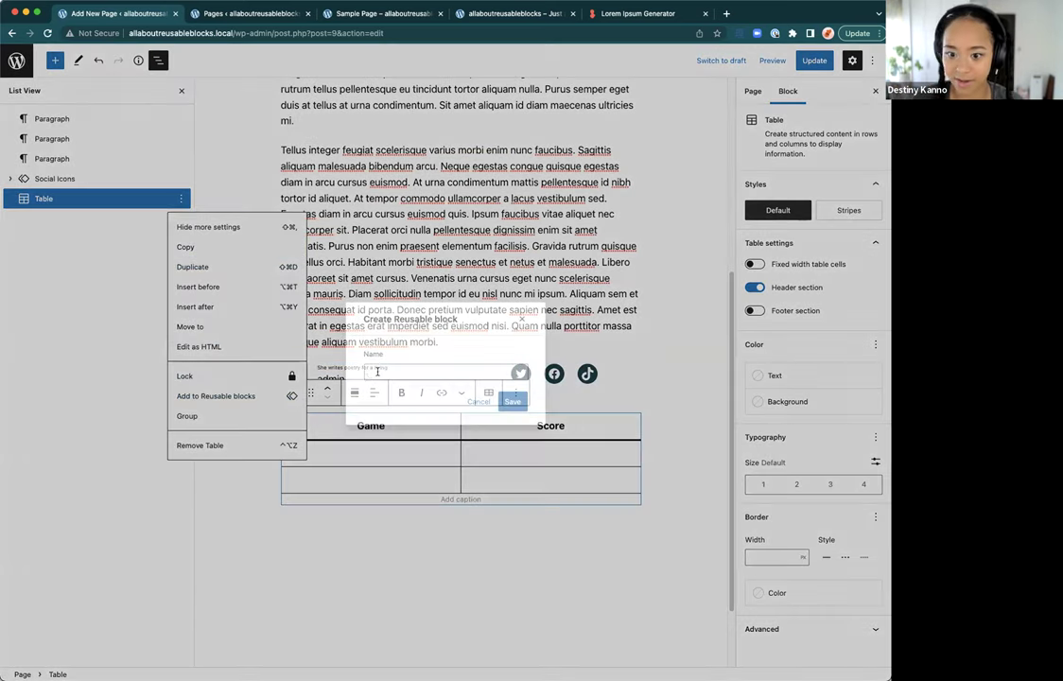
{"action": "type", "text": "Baseball"}
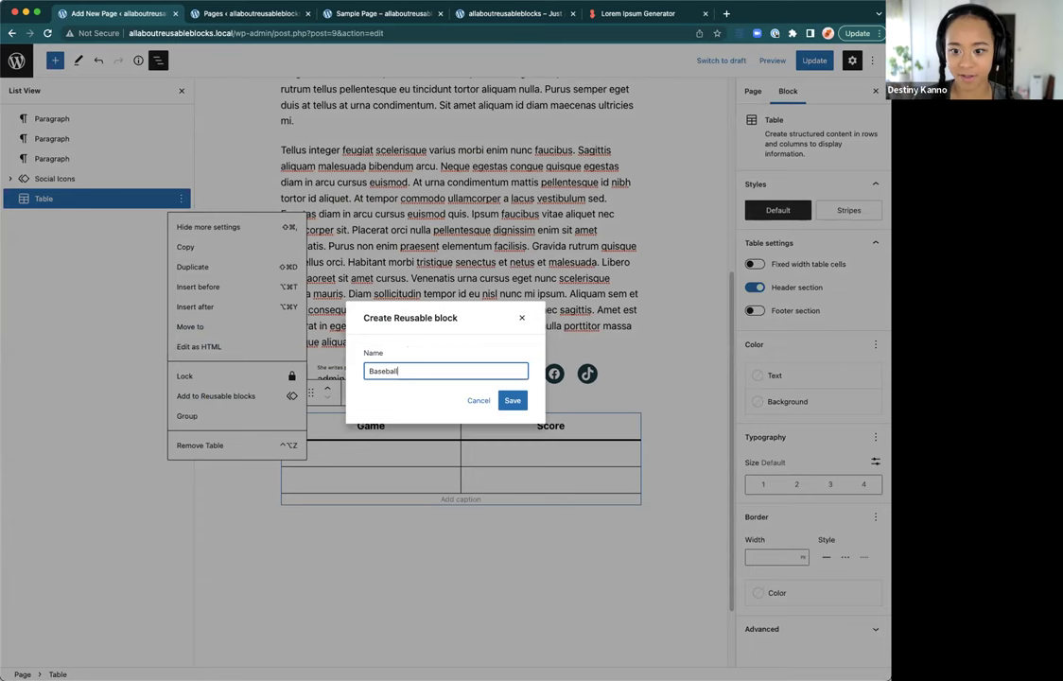
{"action": "type", "text": " Season Score "}
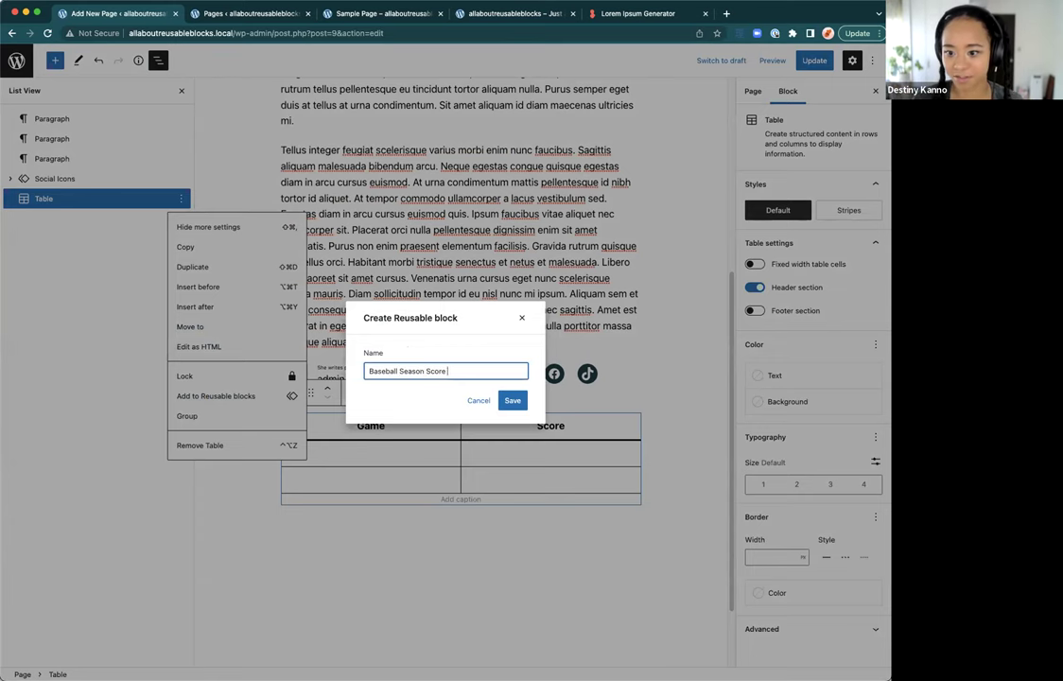
{"action": "type", "text": "Table"}
{"action": "key", "text": "Return"}
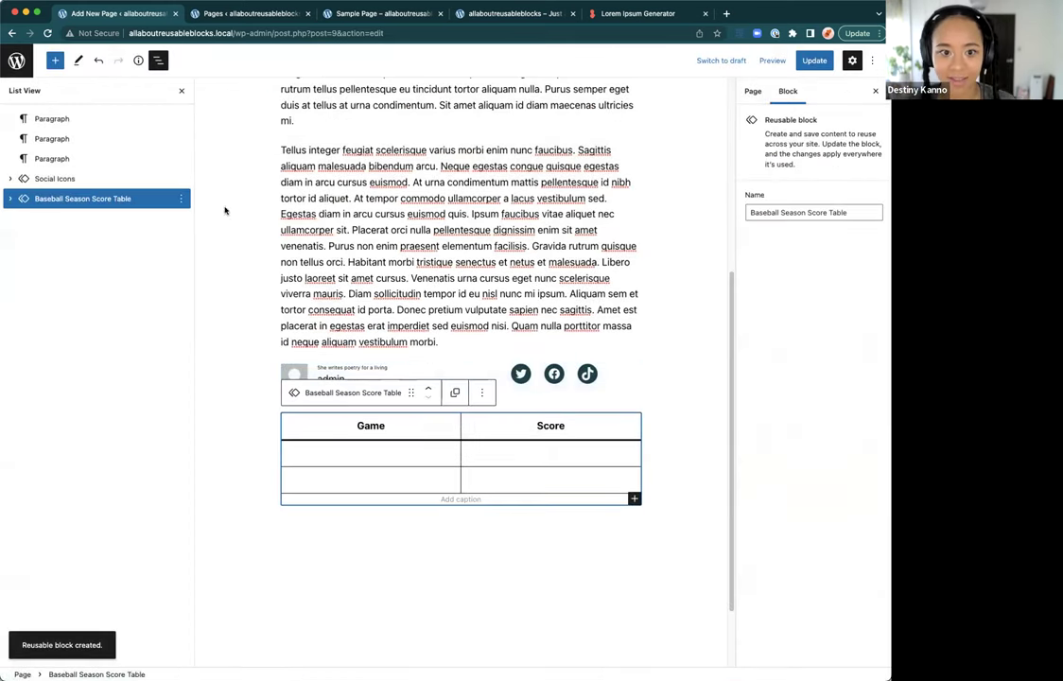
{"action": "left_click", "coordinate": [382, 460]}
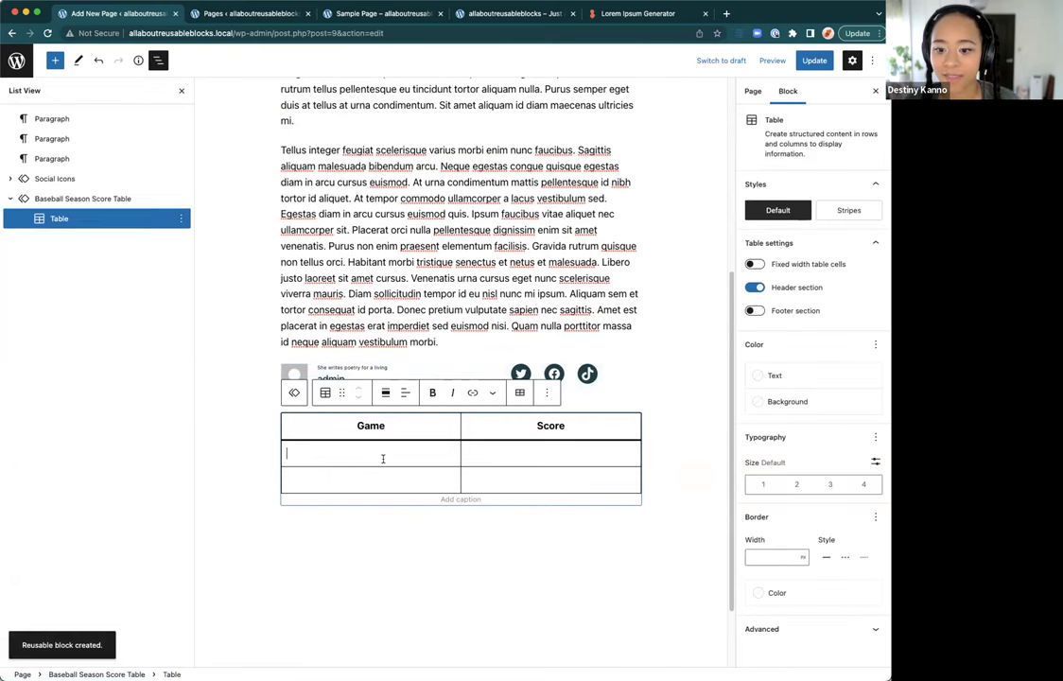
Step: Fill the score table with game 1: 300 and game 2: 200, then start an update
{"action": "scroll", "coordinate": [378, 444], "scroll_direction": "up", "scroll_amount": 2}
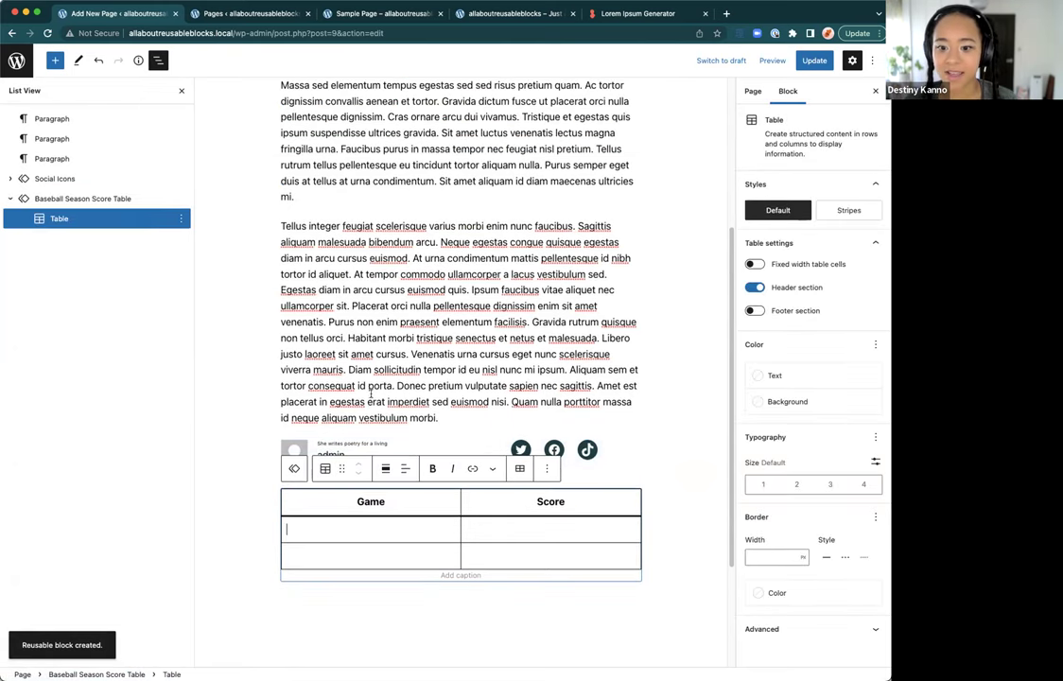
{"action": "scroll", "coordinate": [373, 416], "scroll_direction": "down", "scroll_amount": 3}
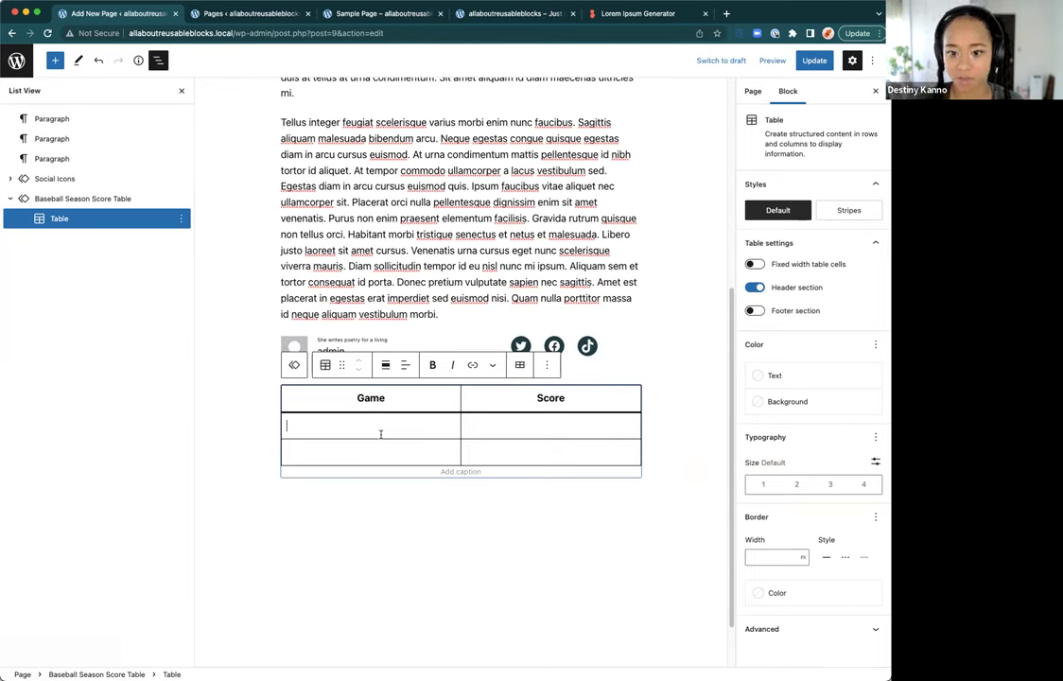
{"action": "type", "text": "1"}
{"action": "left_click", "coordinate": [387, 456]}
{"action": "type", "text": "2"}
{"action": "type", "text": "300"}
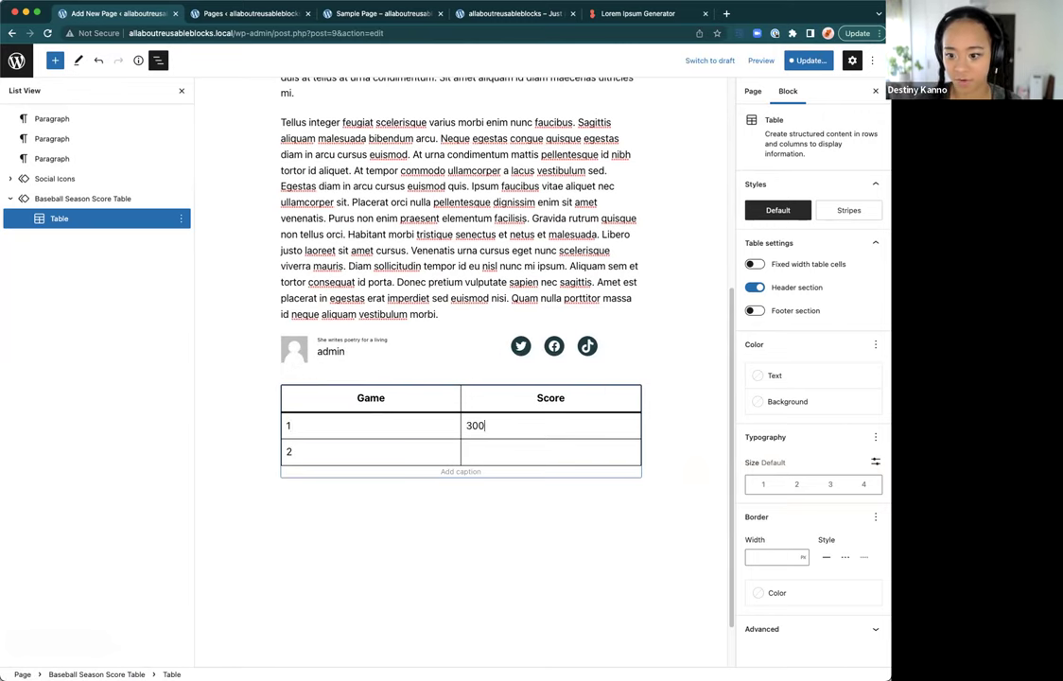
{"action": "type", "text": "2-"}
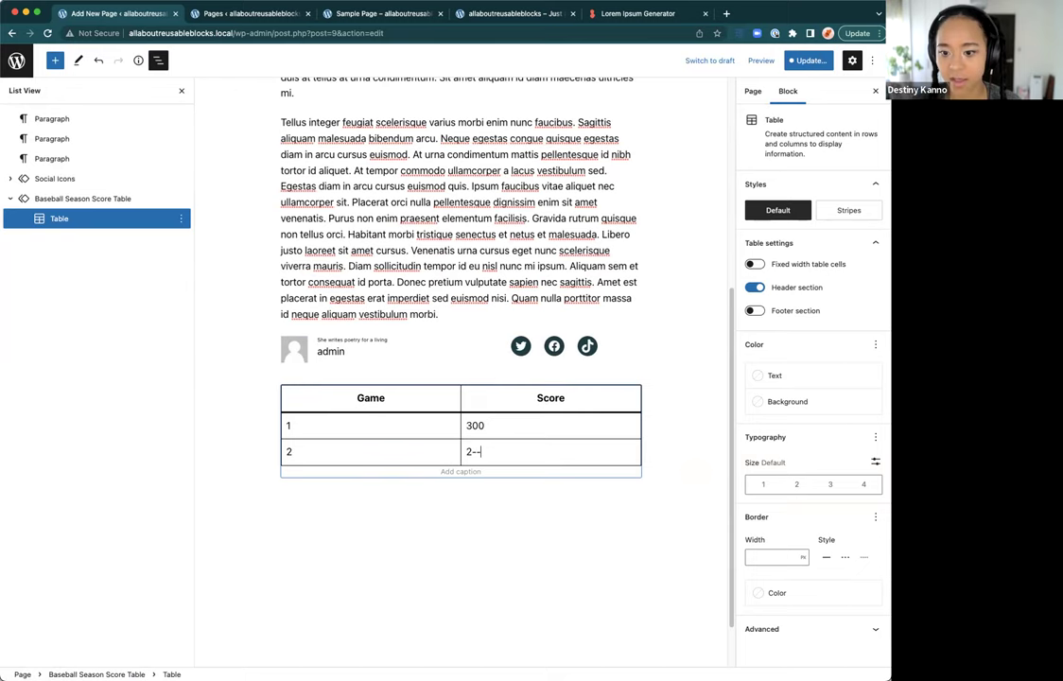
{"action": "key", "text": "BackSpace"}
{"action": "type", "text": "00"}
{"action": "left_click", "coordinate": [500, 491]}
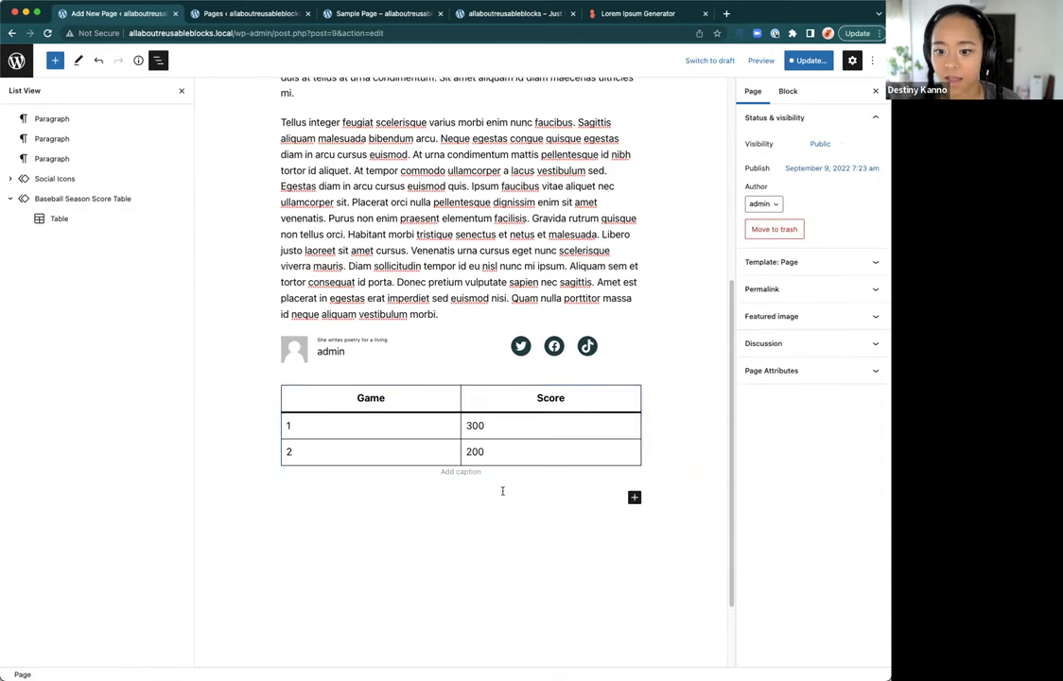
{"action": "left_click", "coordinate": [805, 62]}
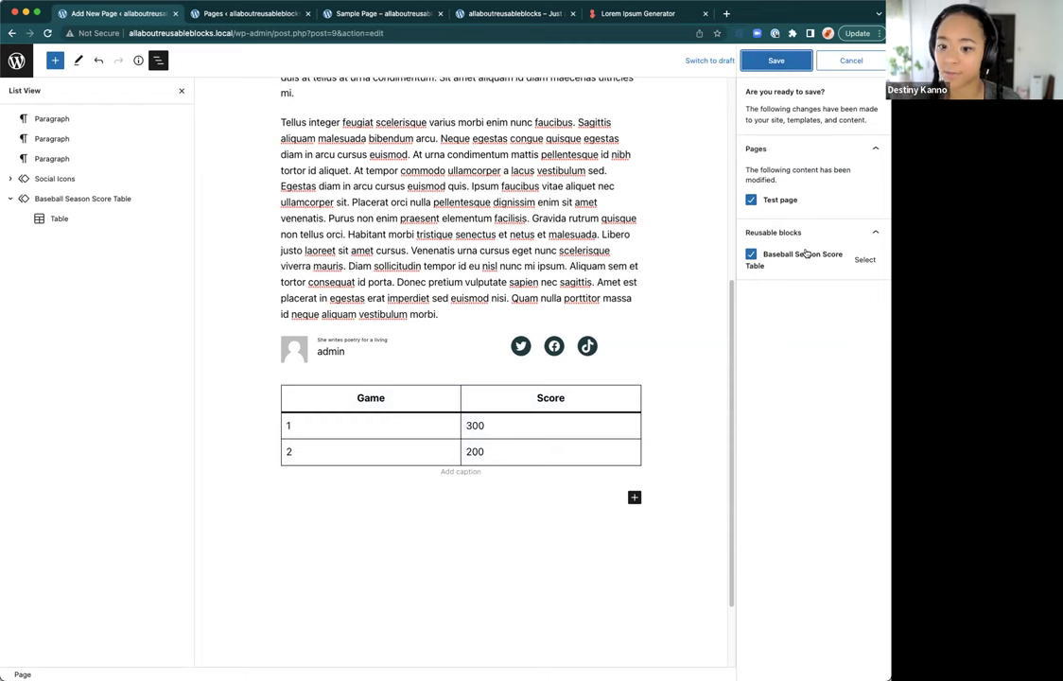
Step: Clear 1, 2, 300 and 200 from the reusable table and save Test page with the block
{"action": "left_click", "coordinate": [322, 431]}
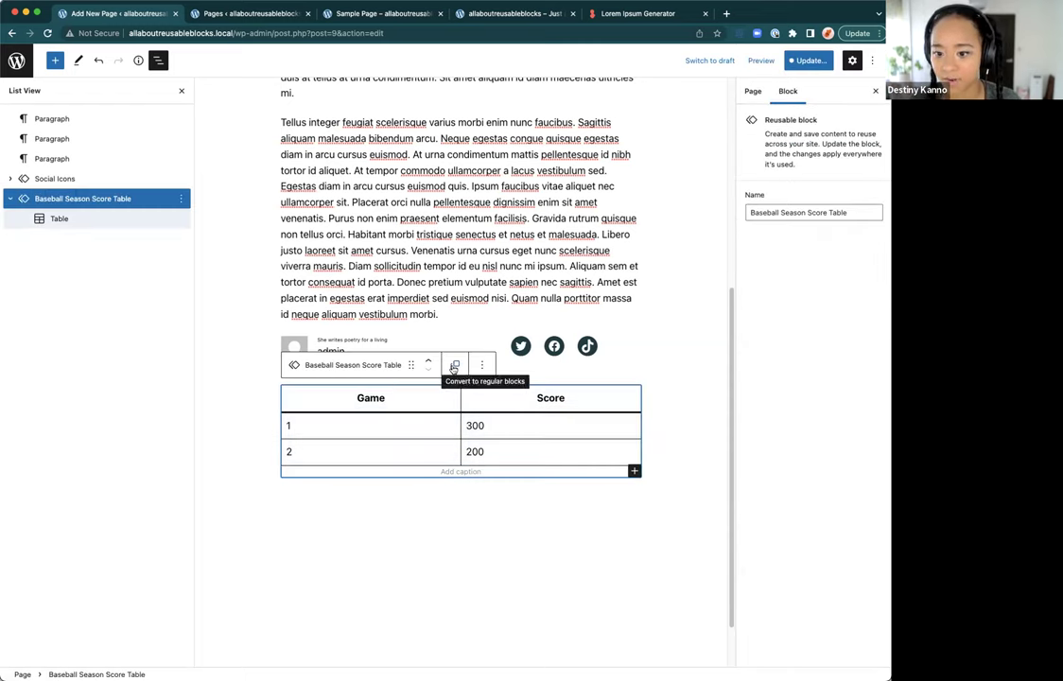
{"action": "double_click", "coordinate": [473, 425]}
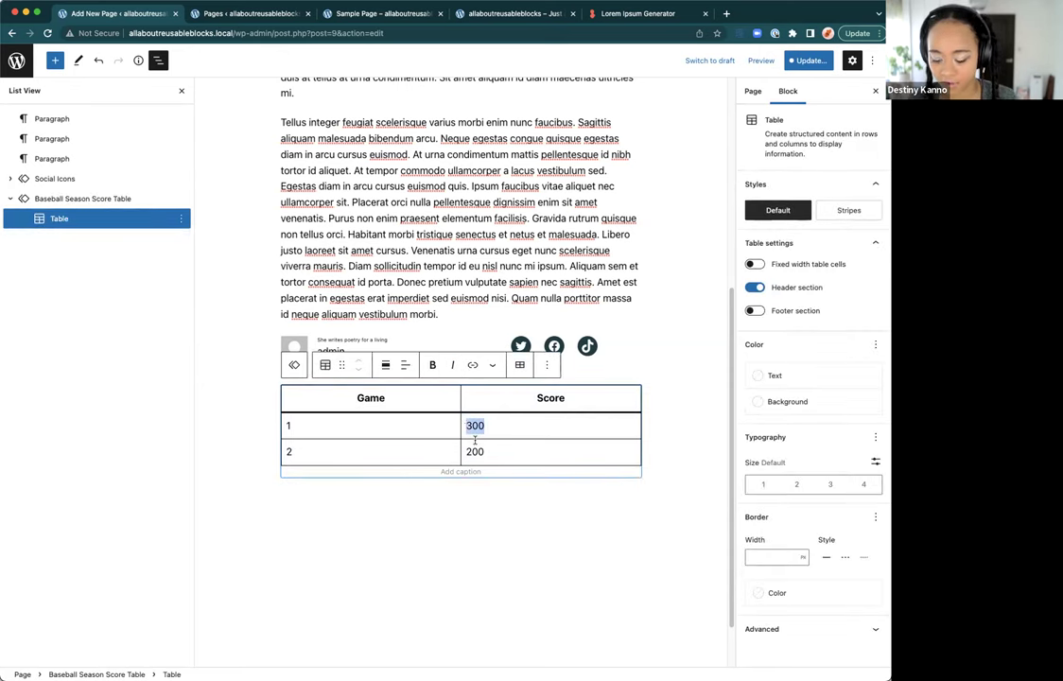
{"action": "key", "text": "BackSpace"}
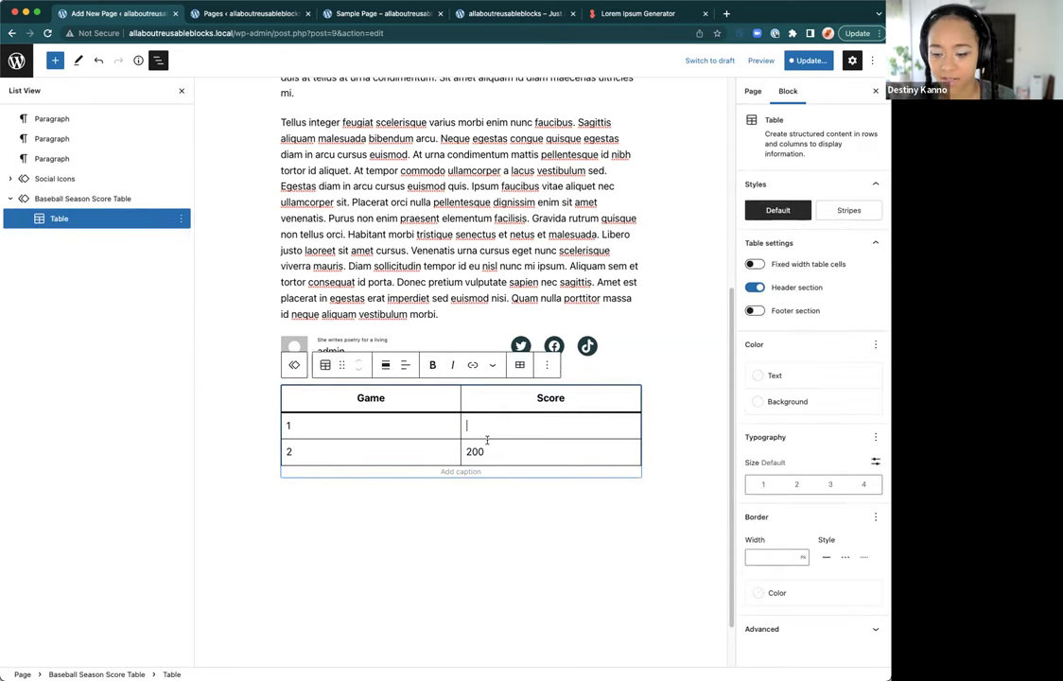
{"action": "double_click", "coordinate": [476, 451]}
{"action": "key", "text": "BackSpace"}
{"action": "left_click", "coordinate": [331, 451]}
{"action": "key", "text": "BackSpace"}
{"action": "left_click", "coordinate": [316, 427]}
{"action": "key", "text": "BackSpace"}
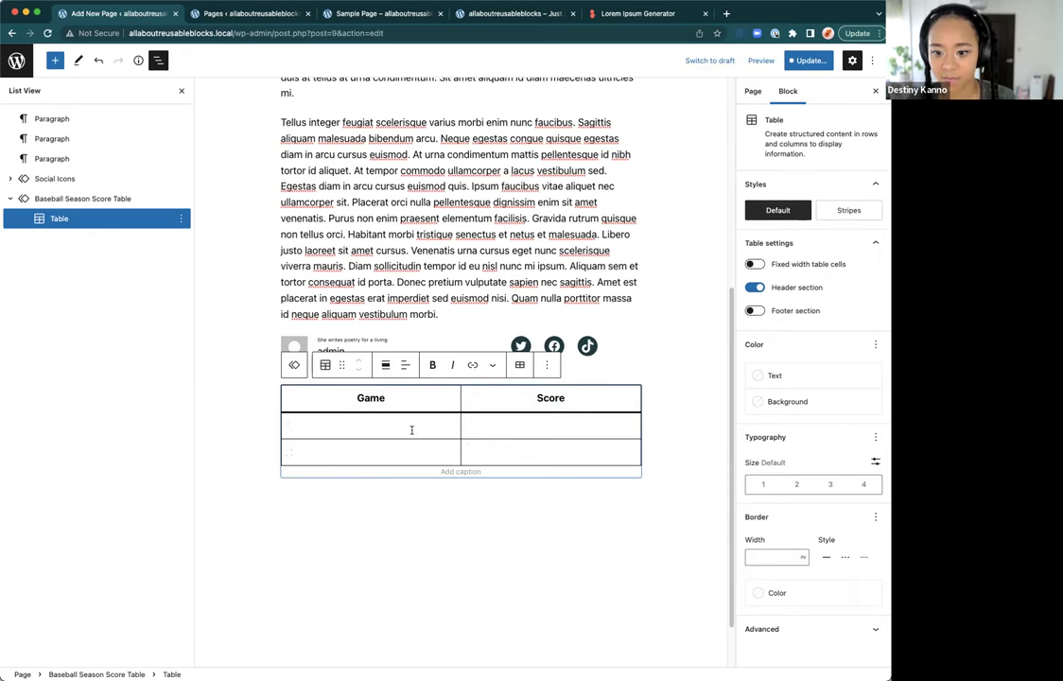
{"action": "left_click", "coordinate": [802, 61]}
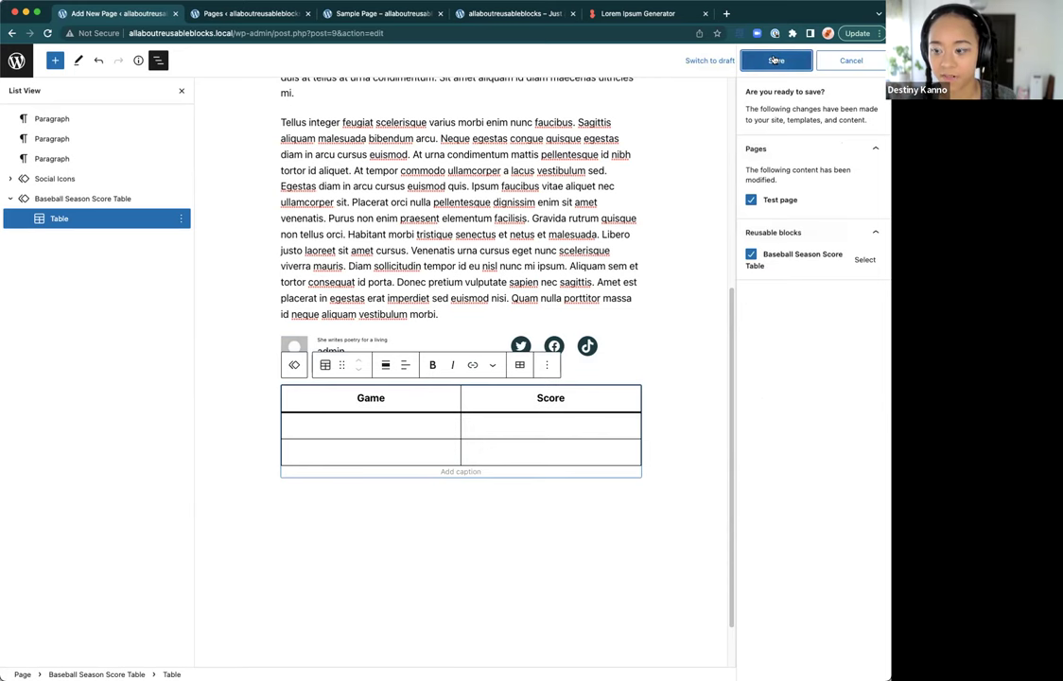
{"action": "left_click", "coordinate": [774, 61]}
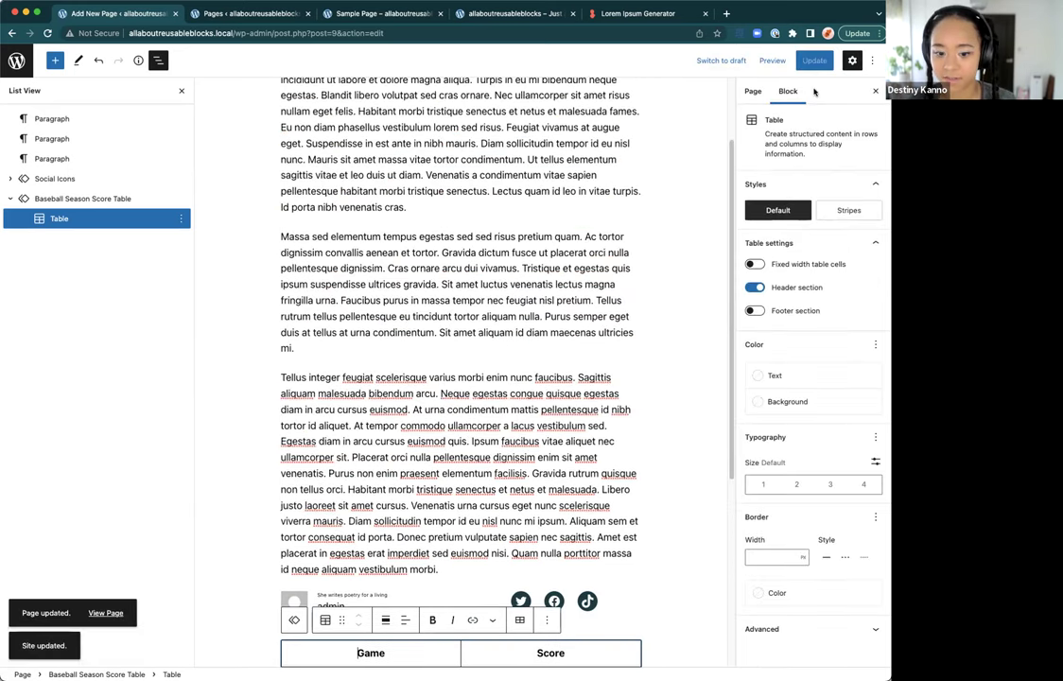
Step: Create a new 'Baseball games' page and insert the Baseball Season Score Table block via /Bas
{"action": "scroll", "coordinate": [516, 423], "scroll_direction": "down", "scroll_amount": 5}
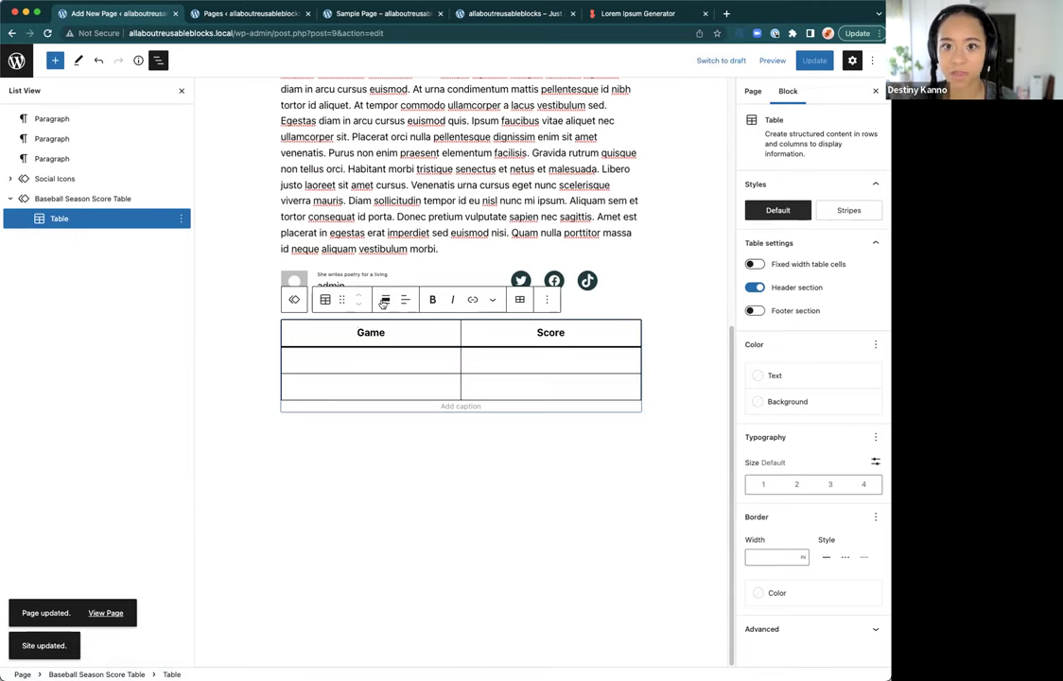
{"action": "left_click", "coordinate": [234, 17]}
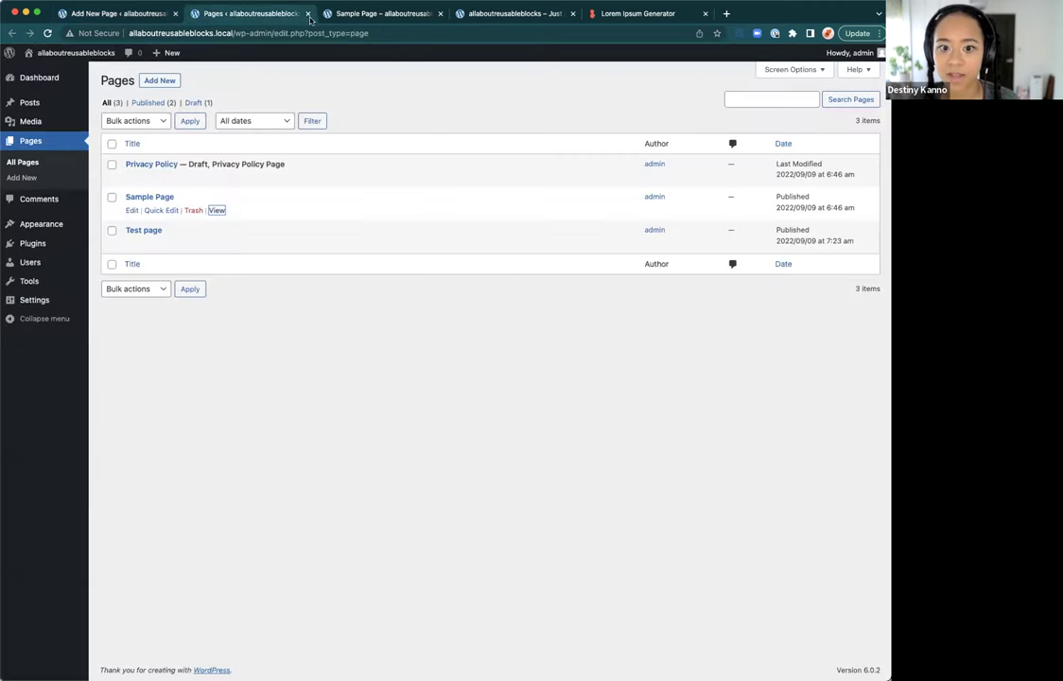
{"action": "left_click", "coordinate": [159, 80]}
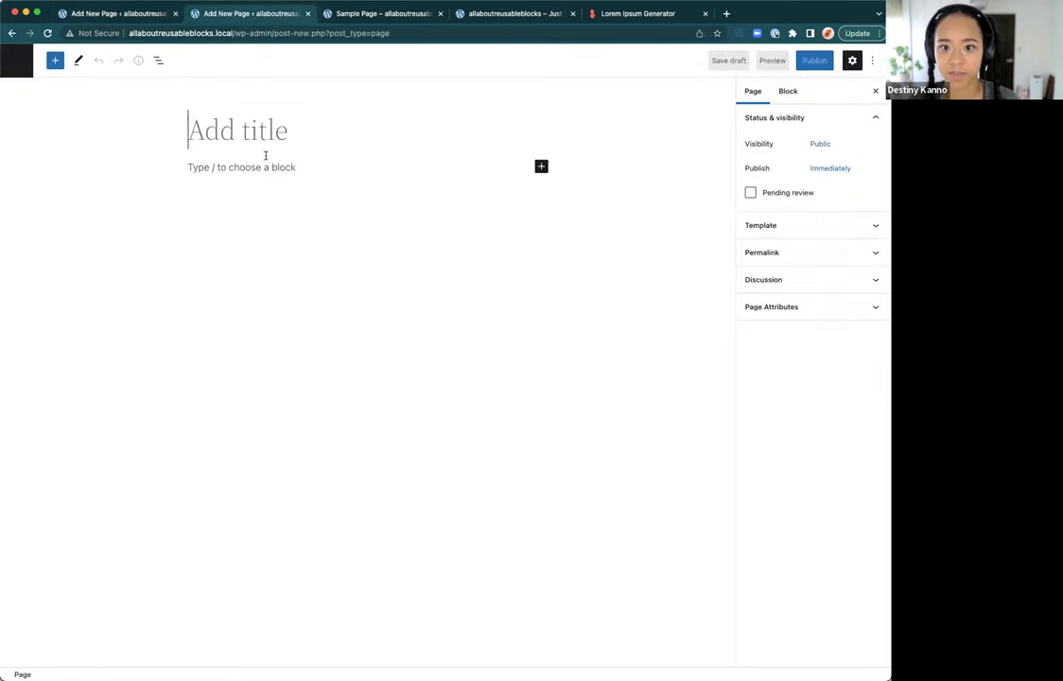
{"action": "left_click", "coordinate": [266, 133]}
{"action": "type", "text": "Baseball games"}
{"action": "left_click", "coordinate": [220, 167]}
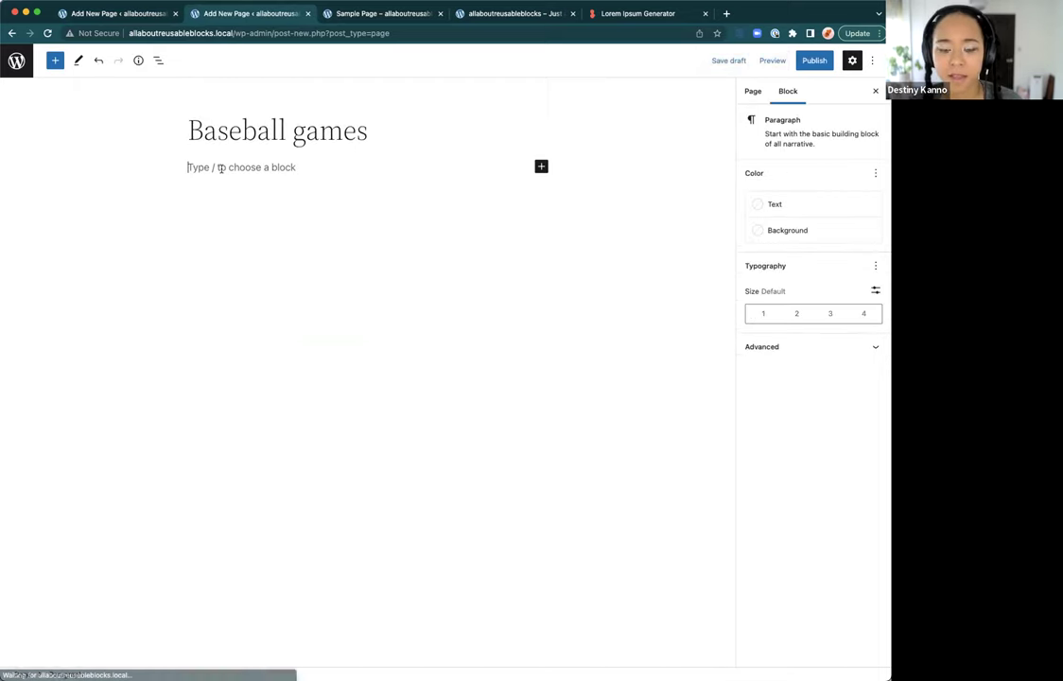
{"action": "type", "text": "/Bas"}
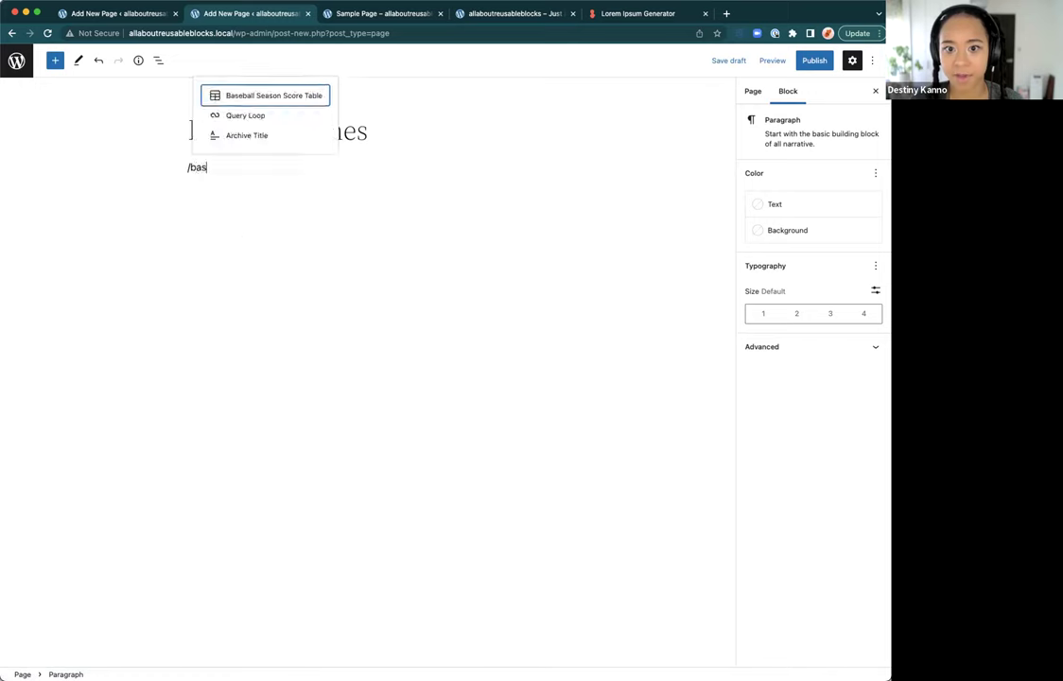
{"action": "key", "text": "Return"}
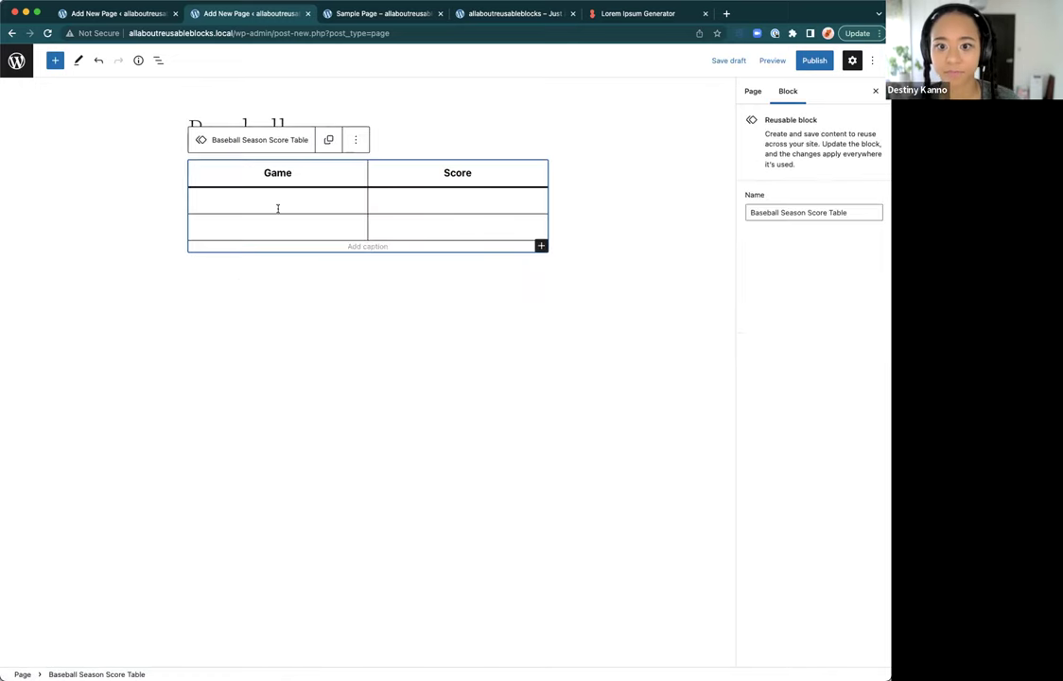
Step: Enter games 1 and 2 with scores 200 and 300, retitling the page 'Baseball game season 1'
{"action": "left_click", "coordinate": [277, 208]}
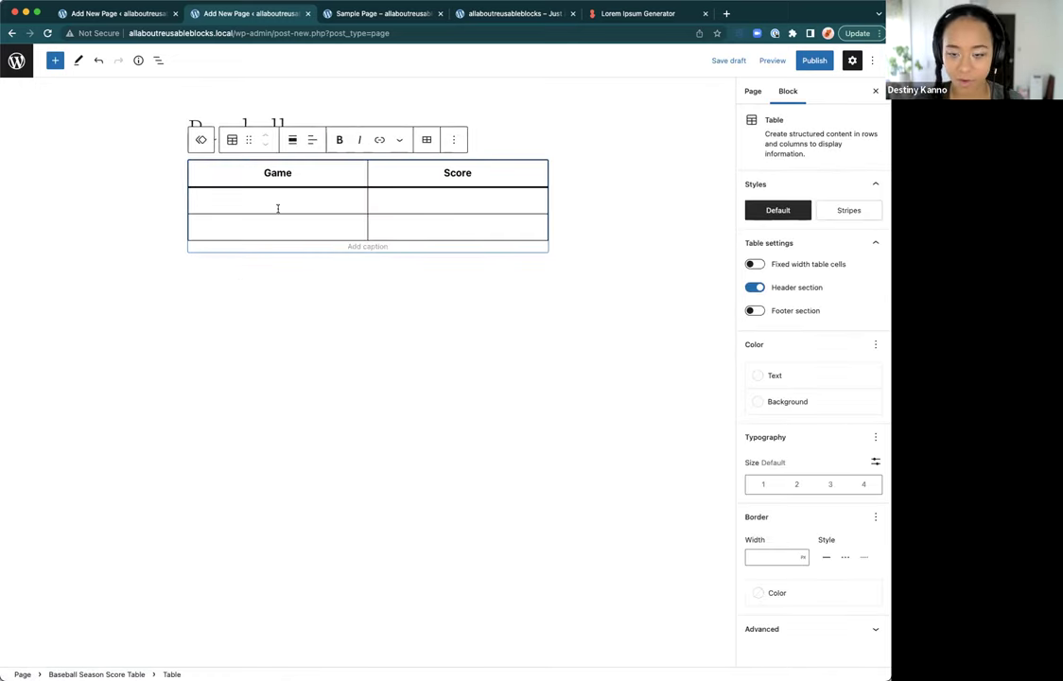
{"action": "type", "text": "1"}
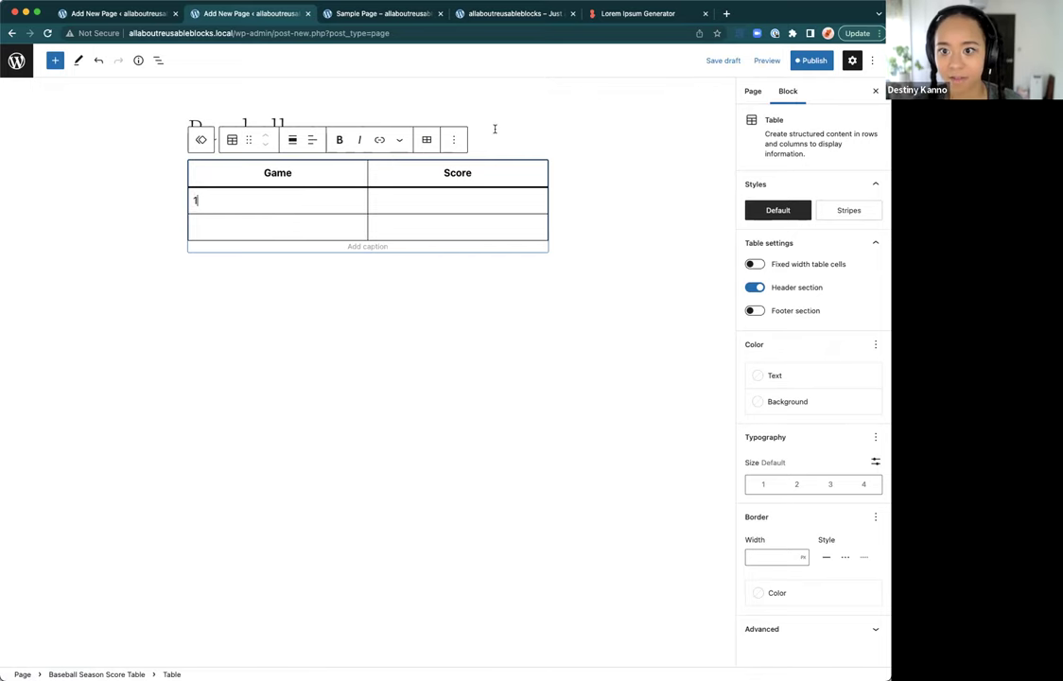
{"action": "left_click", "coordinate": [494, 129]}
{"action": "key", "text": "BackSpace"}
{"action": "type", "text": "season 1"}
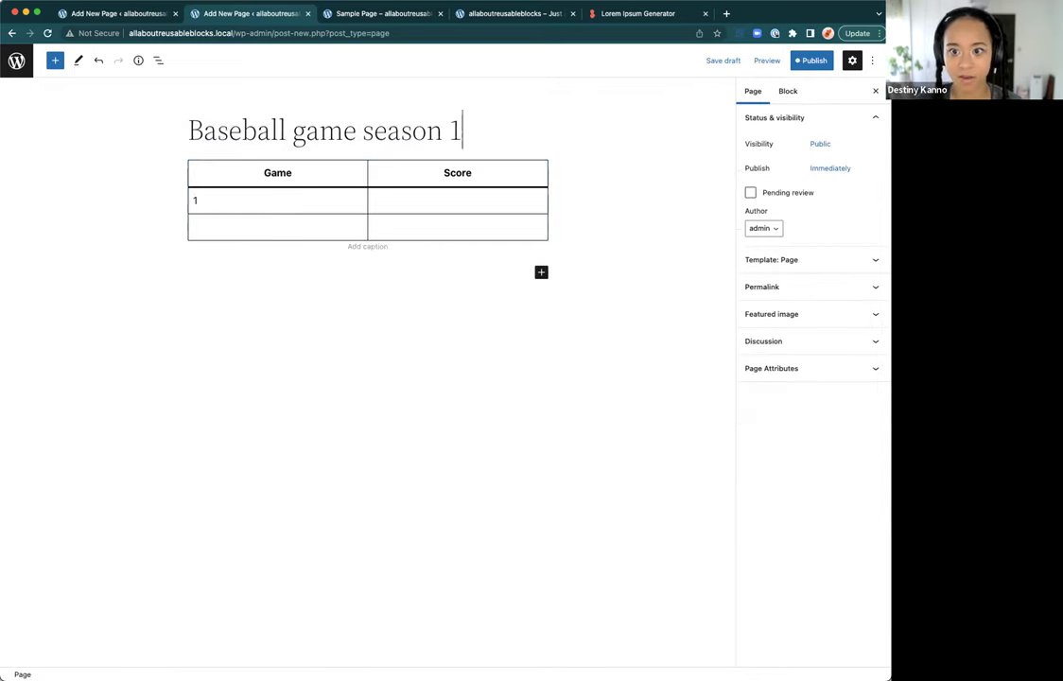
{"action": "left_click", "coordinate": [240, 230]}
{"action": "type", "text": "2"}
{"action": "left_click", "coordinate": [446, 193]}
{"action": "type", "text": "200"}
{"action": "left_click", "coordinate": [416, 227]}
{"action": "type", "text": "300"}
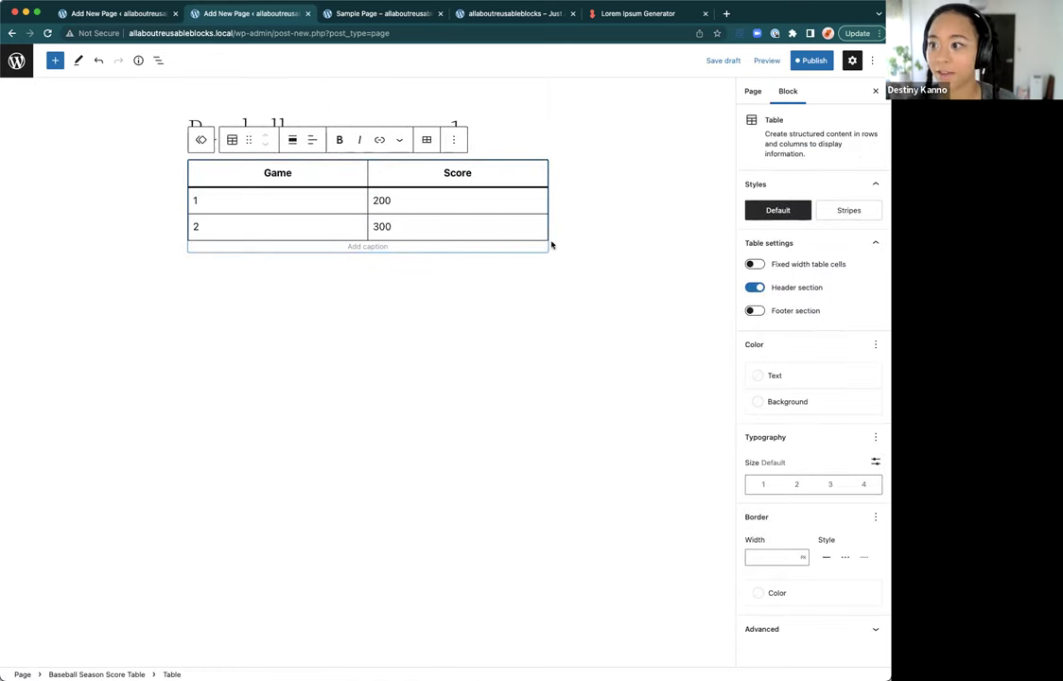
Step: Publish the page along with its reusable block and view it live
{"action": "left_click", "coordinate": [551, 245]}
{"action": "left_click", "coordinate": [808, 59]}
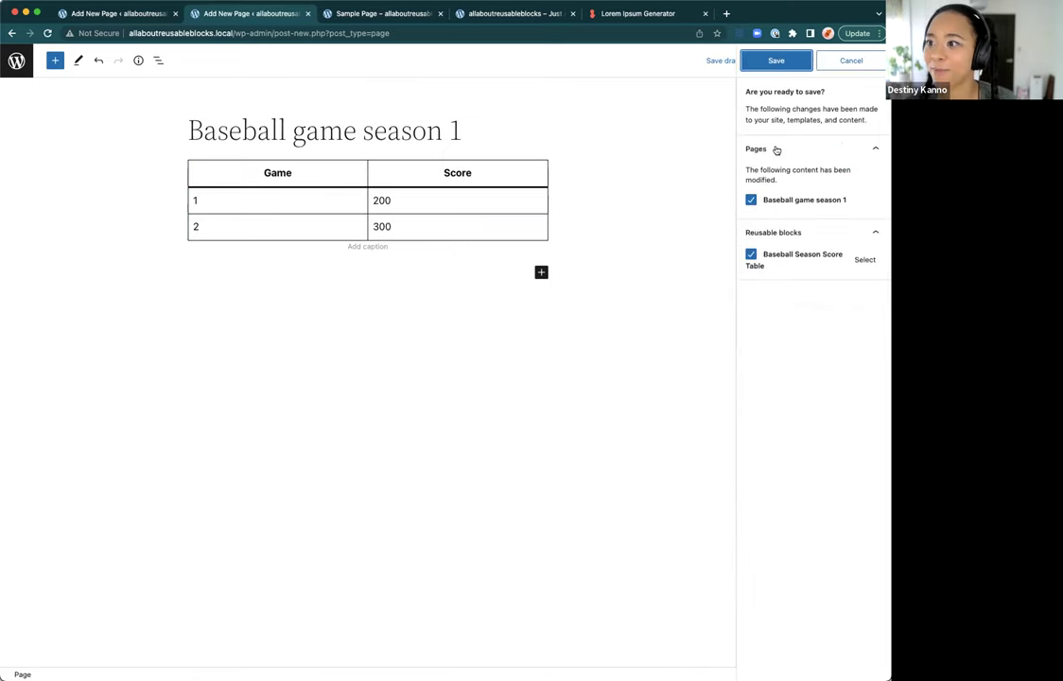
{"action": "left_click", "coordinate": [776, 60]}
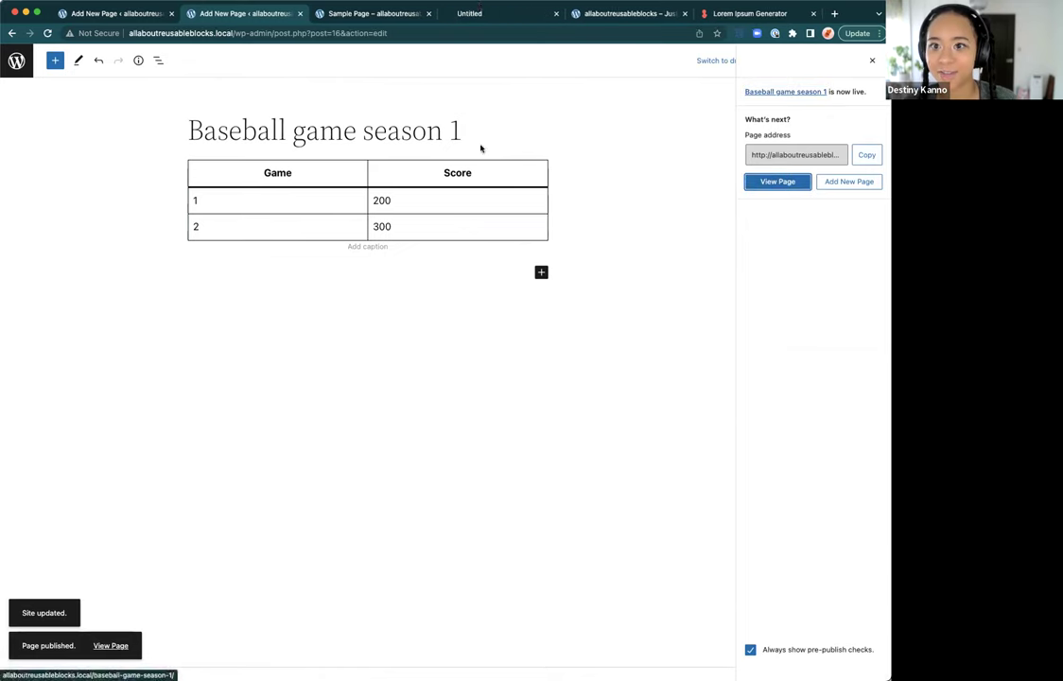
{"action": "left_click", "coordinate": [483, 14]}
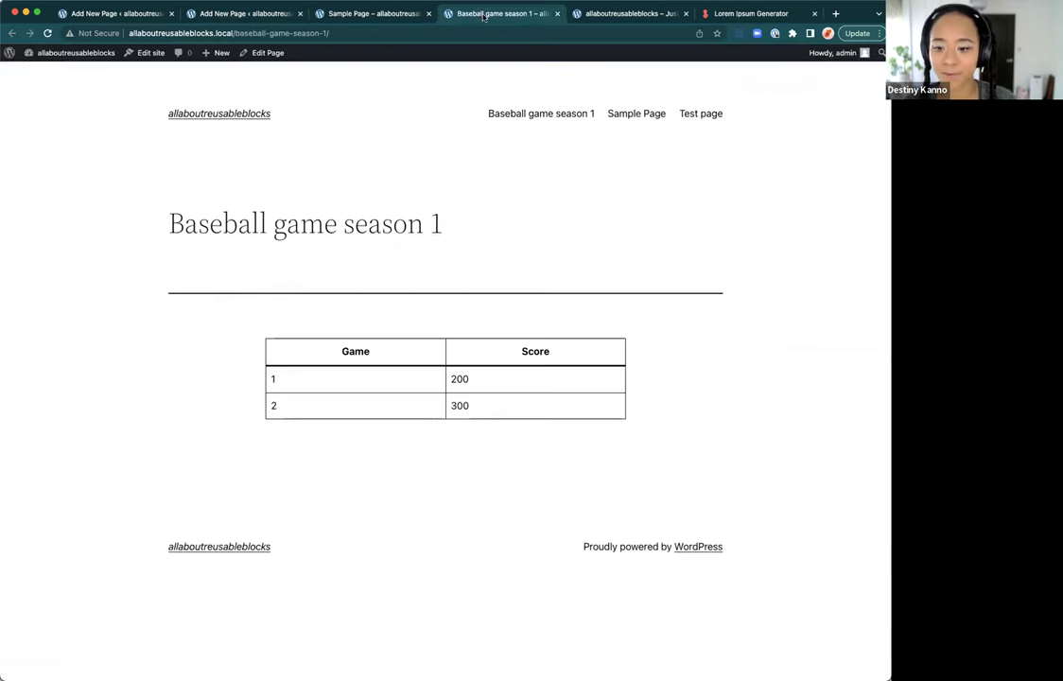
{"action": "left_click", "coordinate": [407, 15]}
{"action": "left_click", "coordinate": [217, 15]}
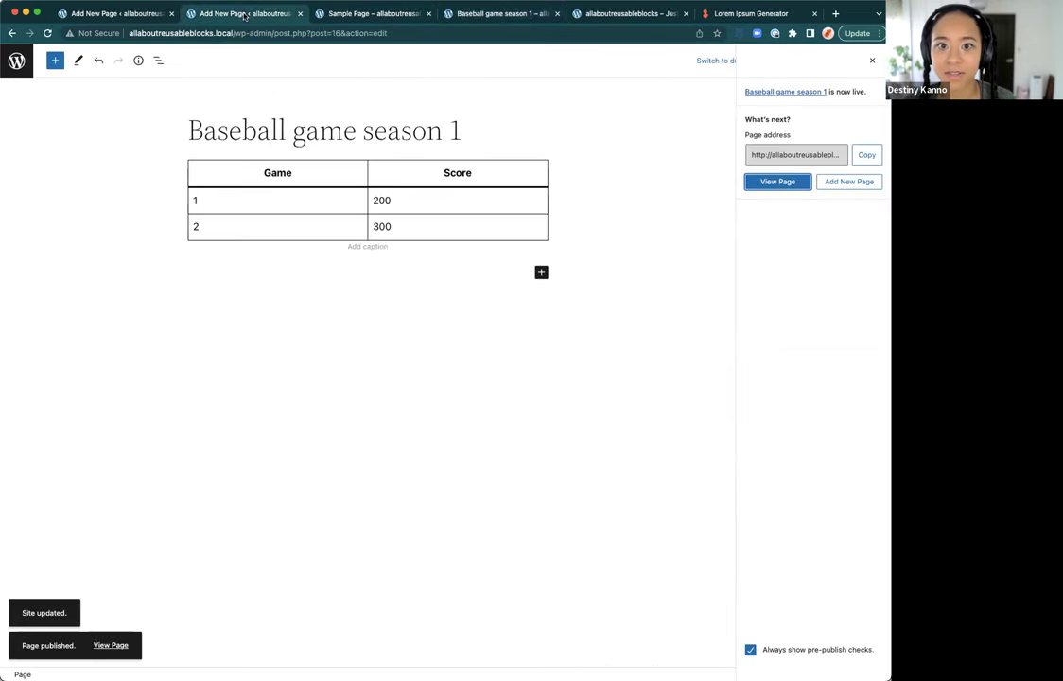
{"action": "left_click", "coordinate": [133, 17]}
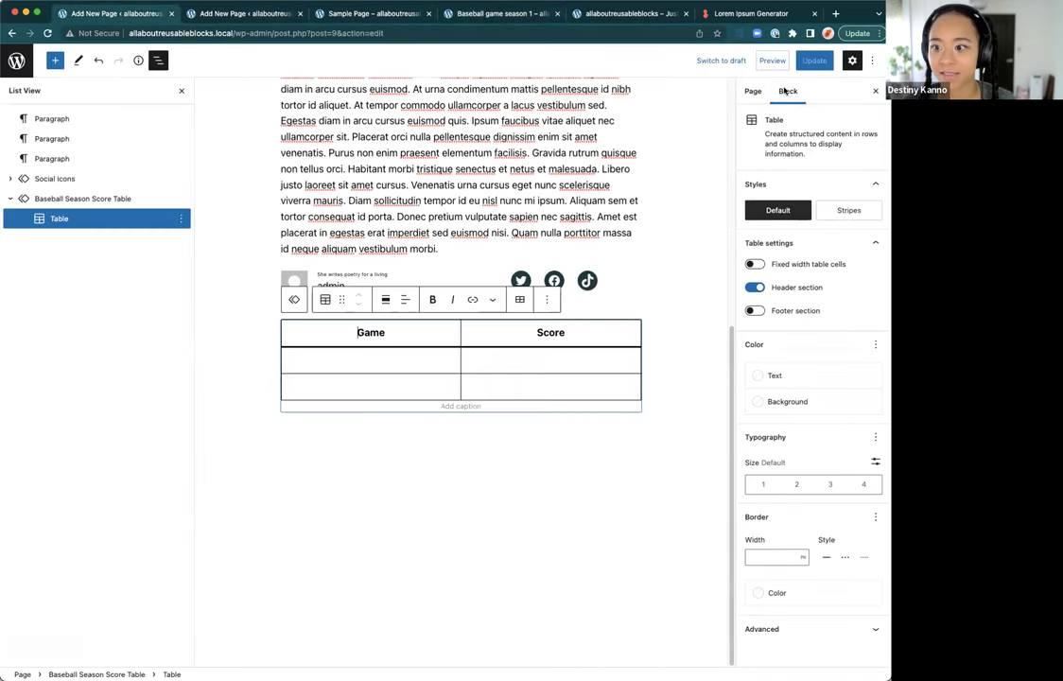
{"action": "scroll", "coordinate": [445, 359], "scroll_direction": "up", "scroll_amount": 10}
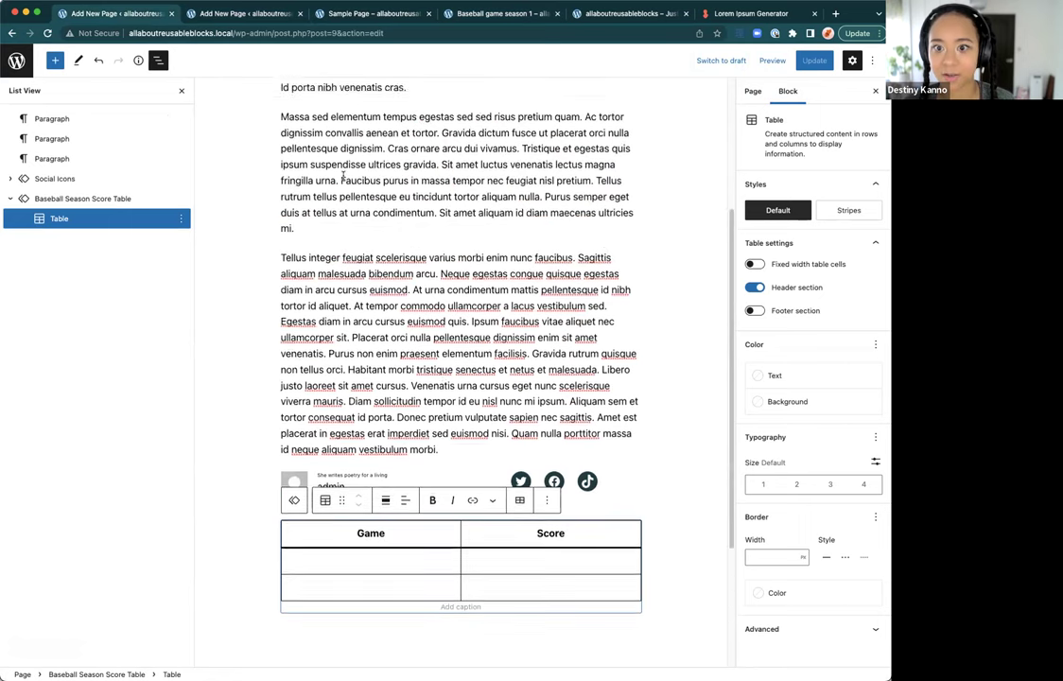
{"action": "left_click", "coordinate": [752, 90]}
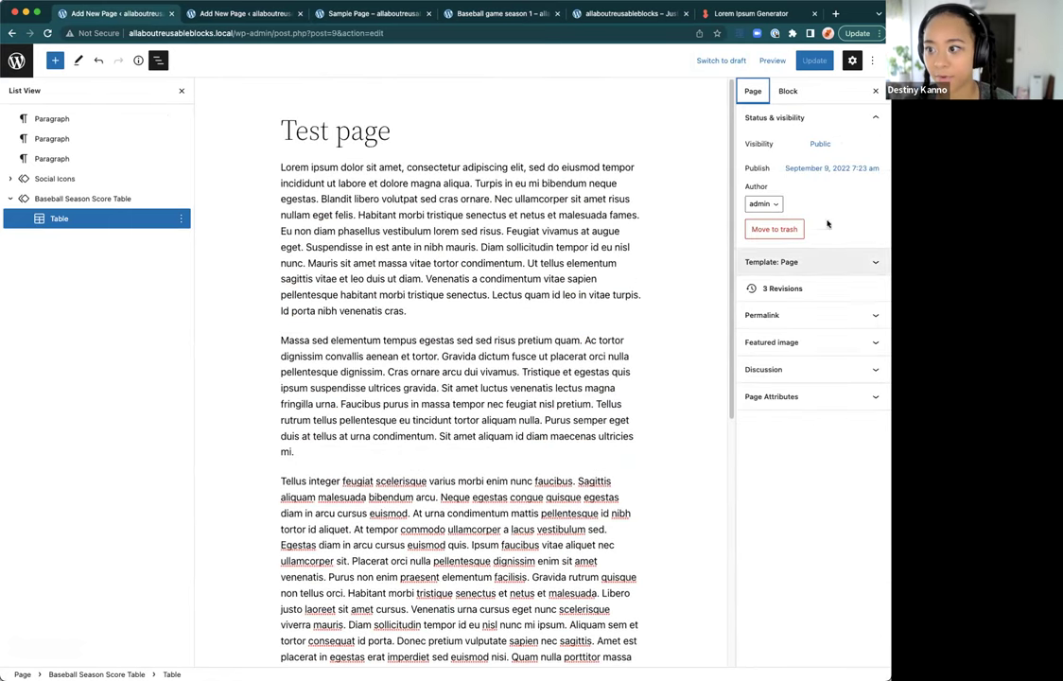
{"action": "left_click", "coordinate": [789, 263]}
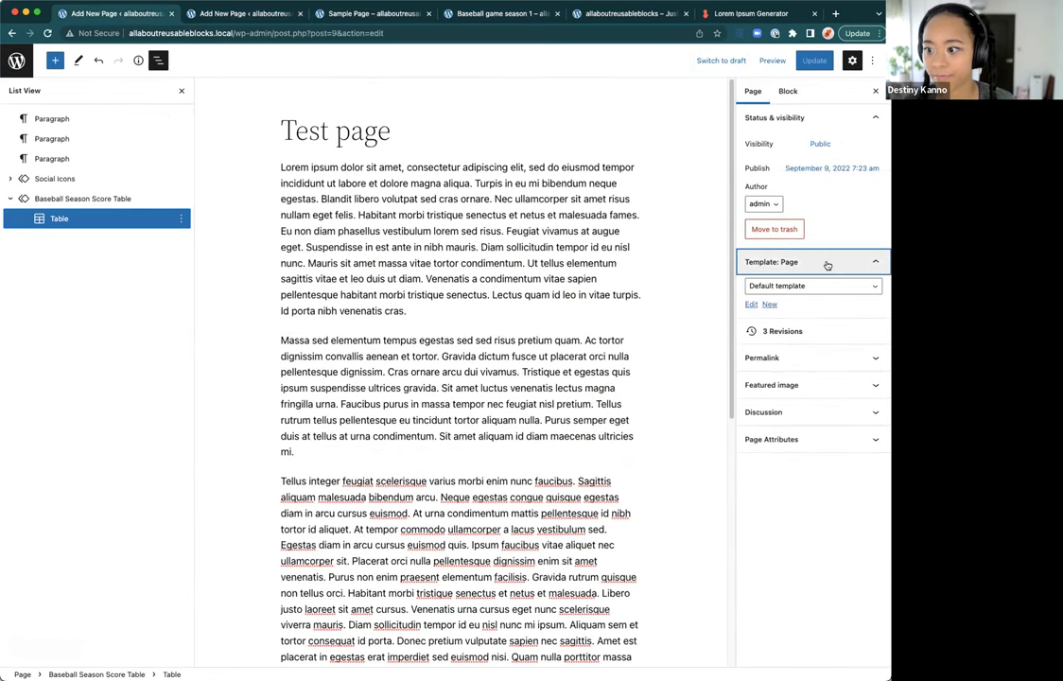
{"action": "left_click", "coordinate": [826, 263]}
{"action": "left_click", "coordinate": [819, 310]}
{"action": "left_click", "coordinate": [767, 396]}
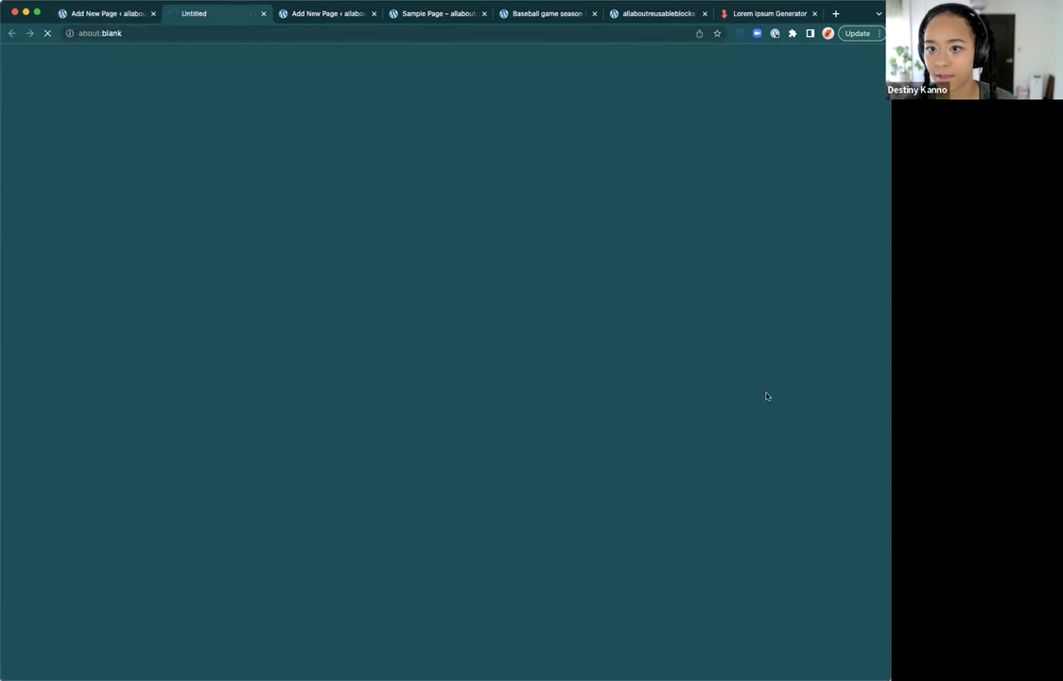
{"action": "scroll", "coordinate": [387, 398], "scroll_direction": "down", "scroll_amount": 3}
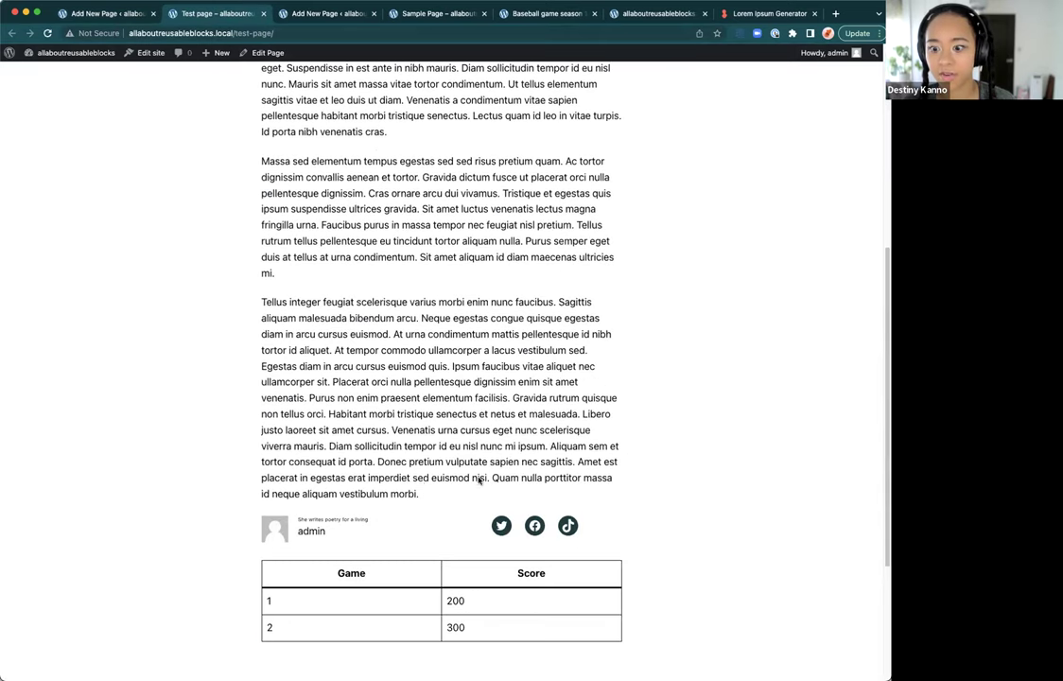
{"action": "scroll", "coordinate": [482, 476], "scroll_direction": "down", "scroll_amount": 2}
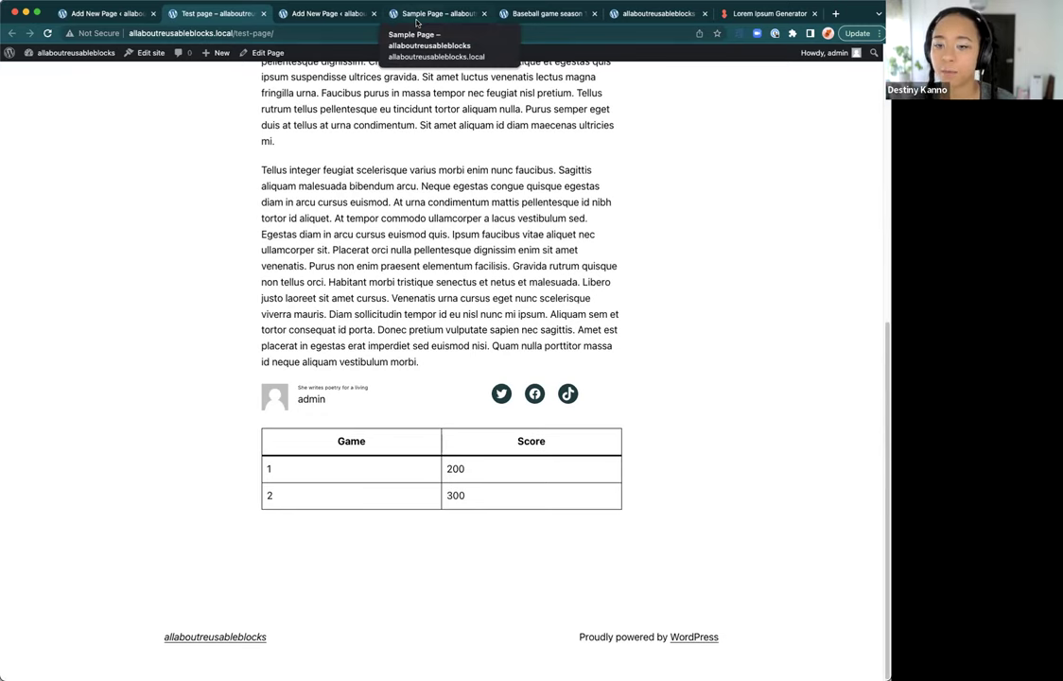
{"action": "left_click", "coordinate": [416, 23]}
{"action": "left_click", "coordinate": [301, 17]}
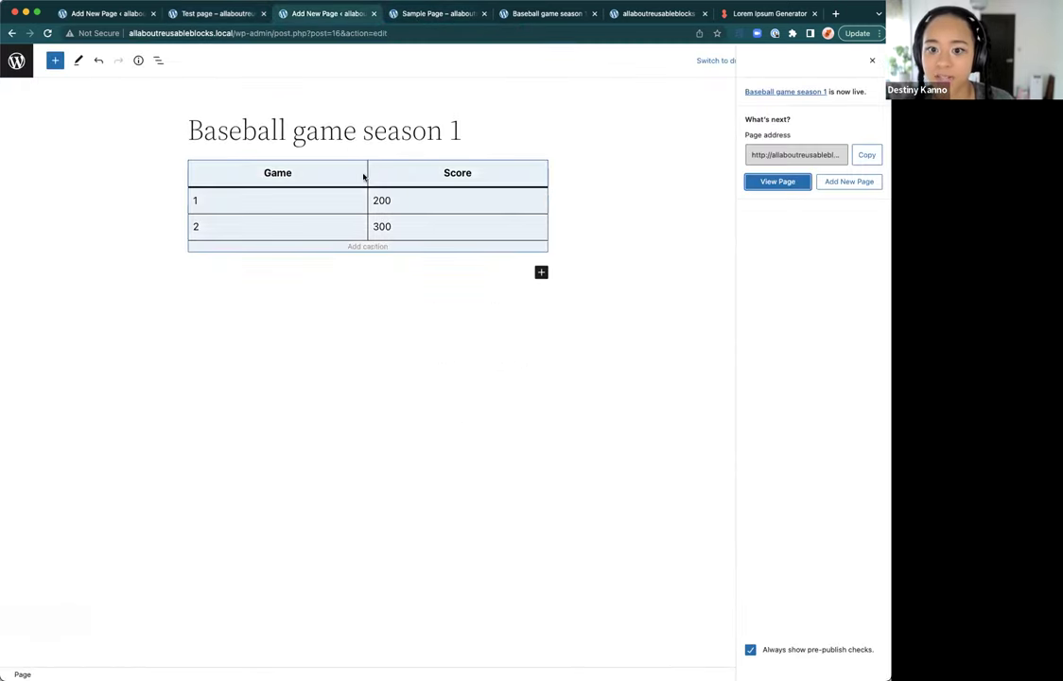
Step: Delete the game numbers and scores from both rows of the reusable score table
{"action": "left_click", "coordinate": [294, 204]}
{"action": "left_click", "coordinate": [325, 205]}
{"action": "key", "text": "BackSpace"}
{"action": "left_click", "coordinate": [415, 200]}
{"action": "key", "text": "BackSpace"}
{"action": "key", "text": "BackSpace"}
{"action": "key", "text": "BackSpace"}
{"action": "left_click", "coordinate": [397, 227]}
{"action": "key", "text": "BackSpace"}
{"action": "key", "text": "BackSpace"}
{"action": "key", "text": "BackSpace"}
{"action": "left_click", "coordinate": [226, 228]}
{"action": "key", "text": "BackSpace"}
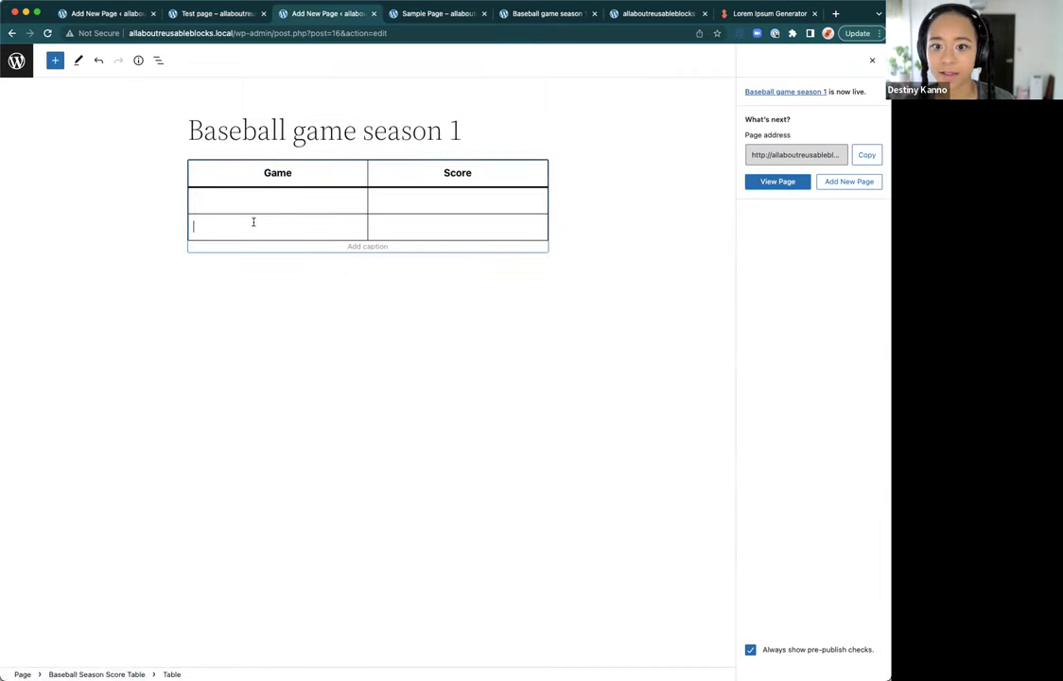
Step: Save the emptied table, confirming the reusable block save
{"action": "left_click", "coordinate": [869, 59]}
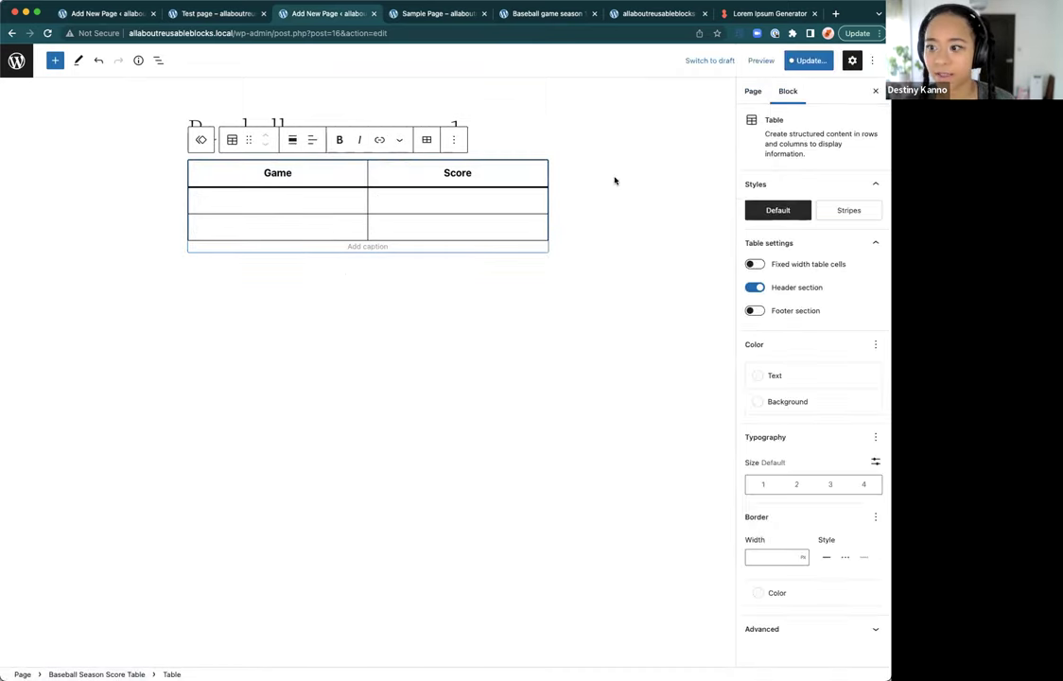
{"action": "left_click", "coordinate": [802, 57]}
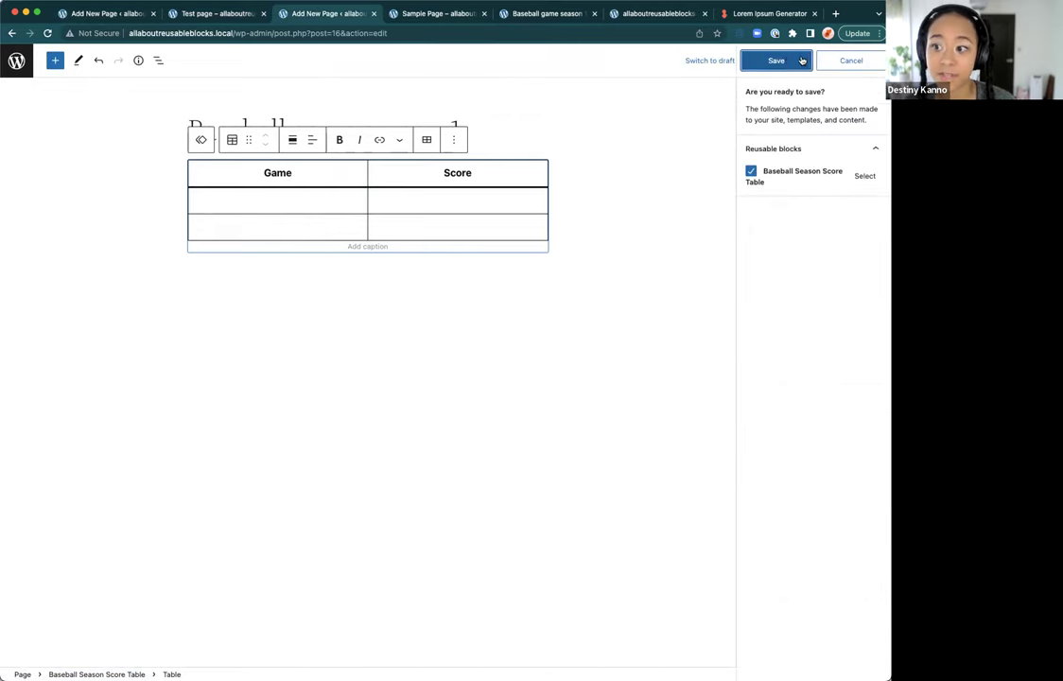
{"action": "left_click", "coordinate": [775, 60]}
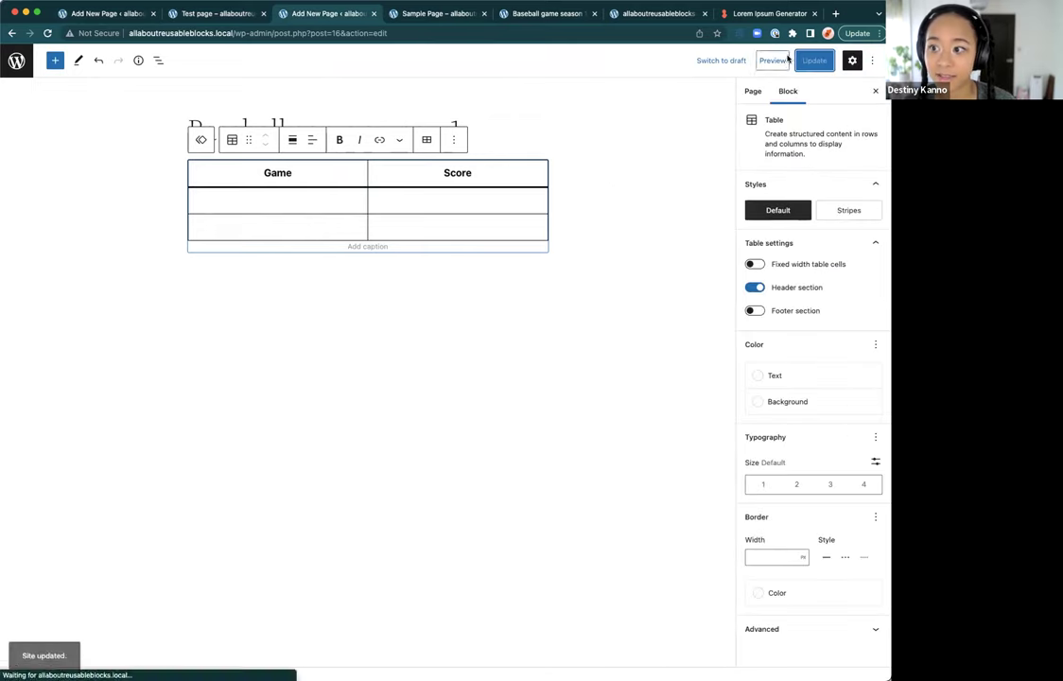
Step: Check the live Sample Page, home page, Baseball game season 1 and Test page, then return to the baseball editor
{"action": "left_click", "coordinate": [461, 16]}
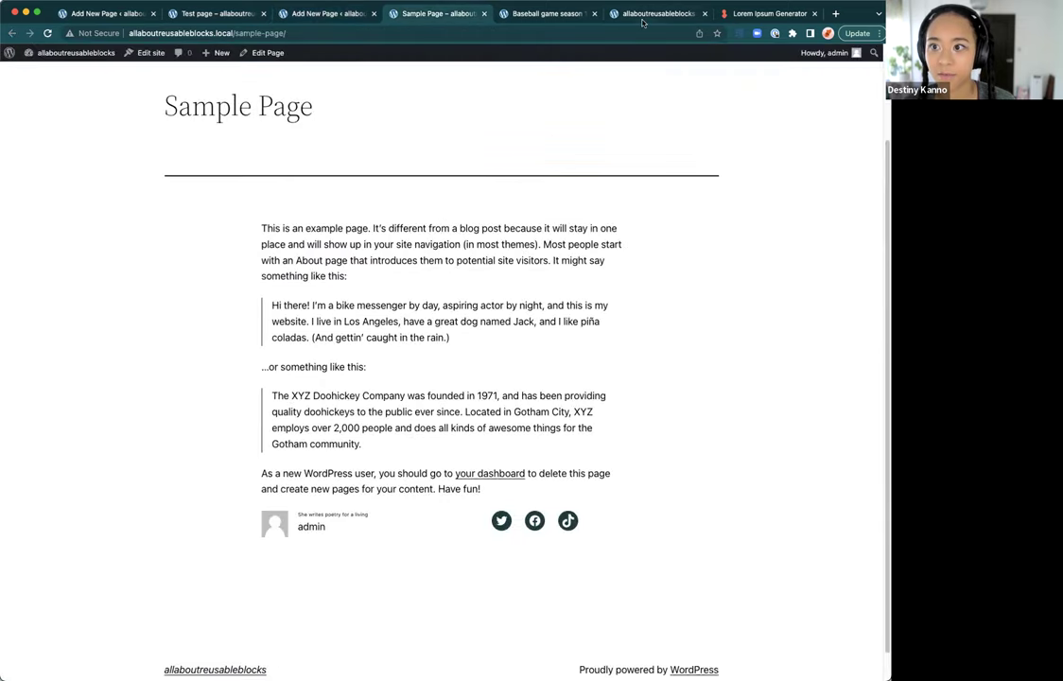
{"action": "left_click", "coordinate": [652, 13]}
{"action": "left_click", "coordinate": [546, 13]}
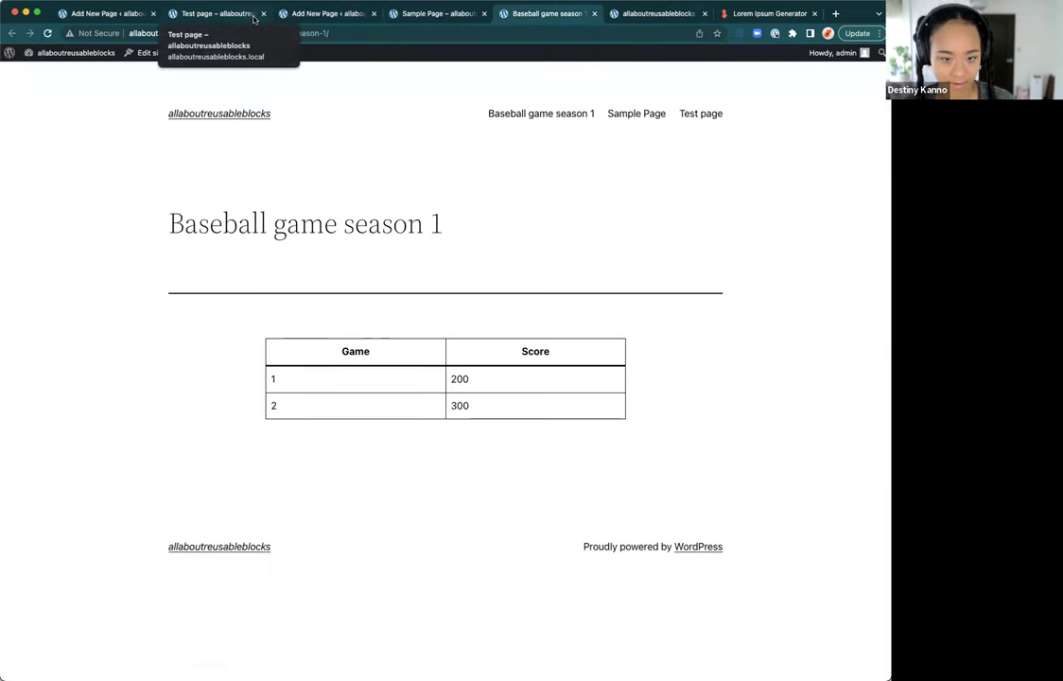
{"action": "left_click", "coordinate": [253, 18]}
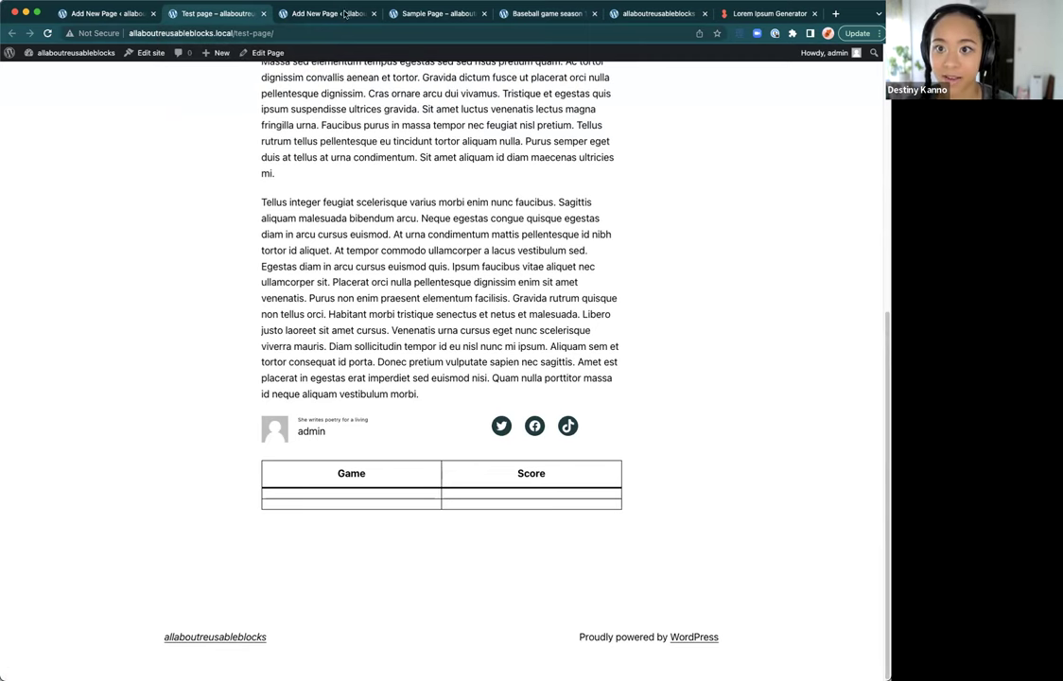
{"action": "left_click", "coordinate": [397, 14]}
{"action": "left_click", "coordinate": [341, 14]}
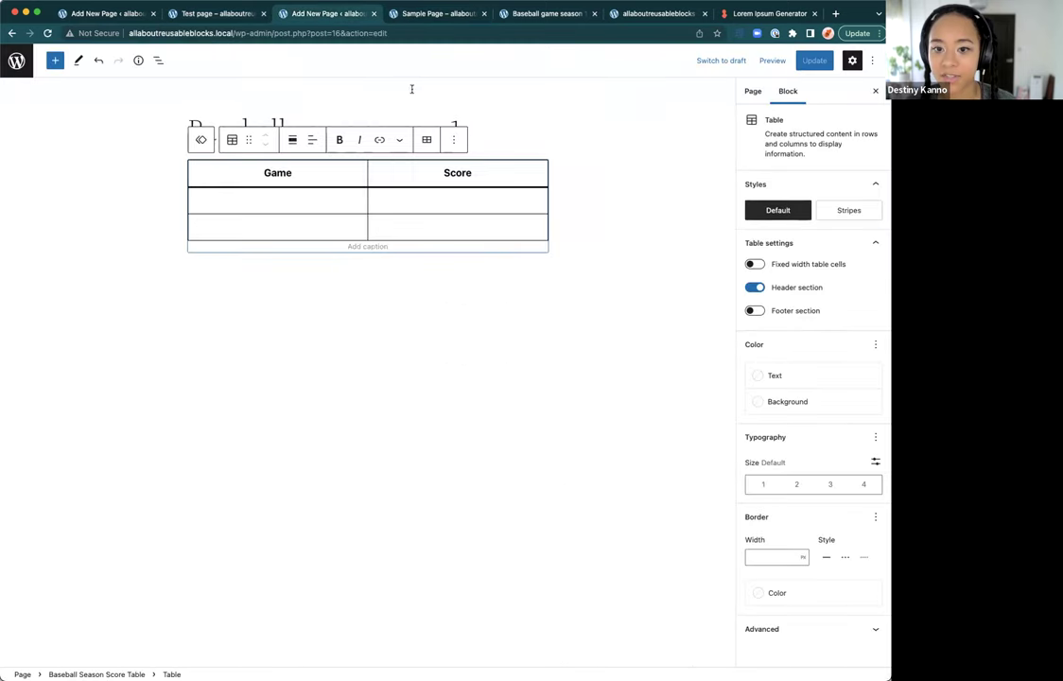
Step: Convert the score table to a regular block and number the games 1 and 2
{"action": "left_click_drag", "start_coordinate": [462, 125], "coordinate": [339, 148]}
{"action": "left_click", "coordinate": [329, 141]}
{"action": "left_click", "coordinate": [288, 199]}
{"action": "type", "text": "1"}
{"action": "left_click", "coordinate": [277, 229]}
{"action": "type", "text": "2"}
Step: Enter scores 200 and 300, update the page and view it live
{"action": "left_click", "coordinate": [465, 199]}
{"action": "type", "text": "200"}
{"action": "left_click", "coordinate": [450, 231]}
{"action": "type", "text": "300"}
{"action": "left_click", "coordinate": [811, 64]}
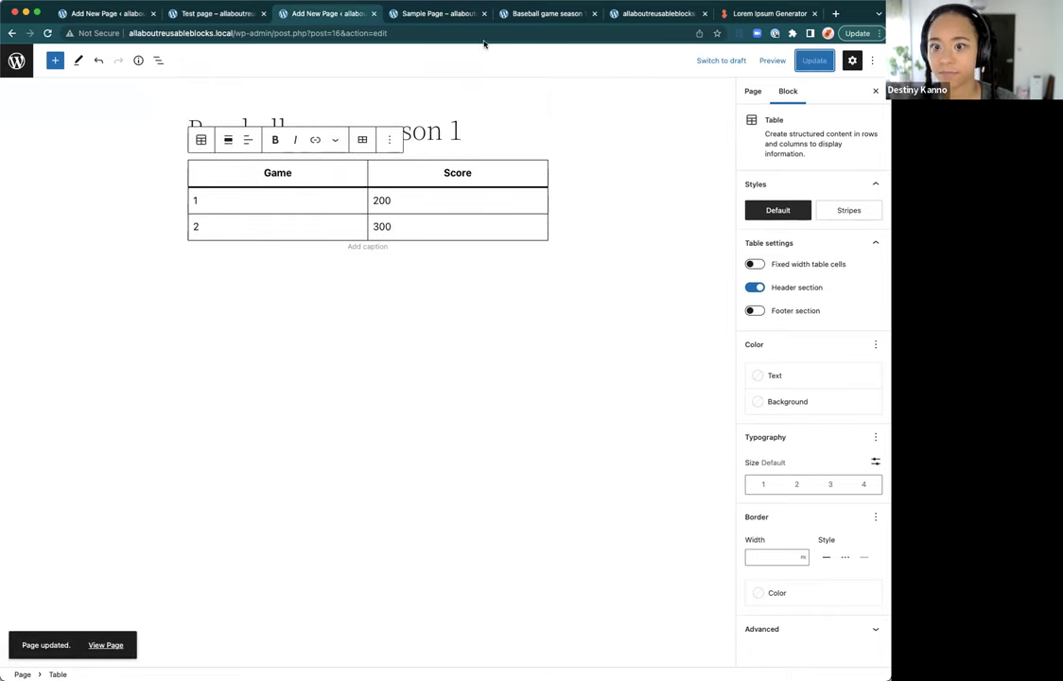
{"action": "left_click", "coordinate": [542, 16]}
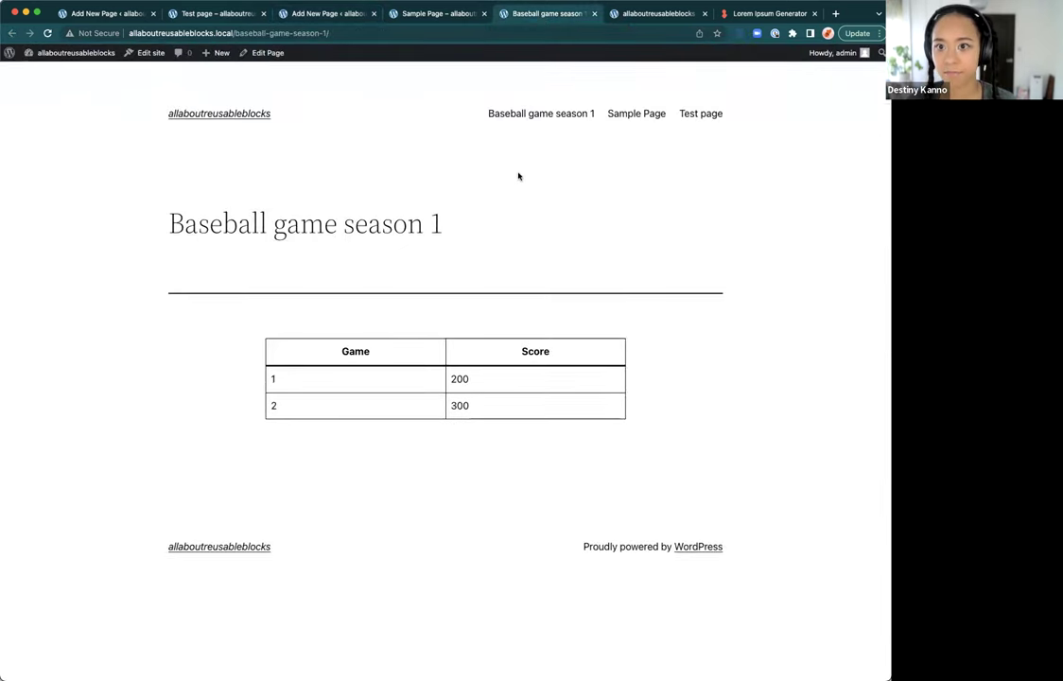
Step: Reload the live Test page to check its score table, then return to its editor
{"action": "left_click", "coordinate": [201, 16]}
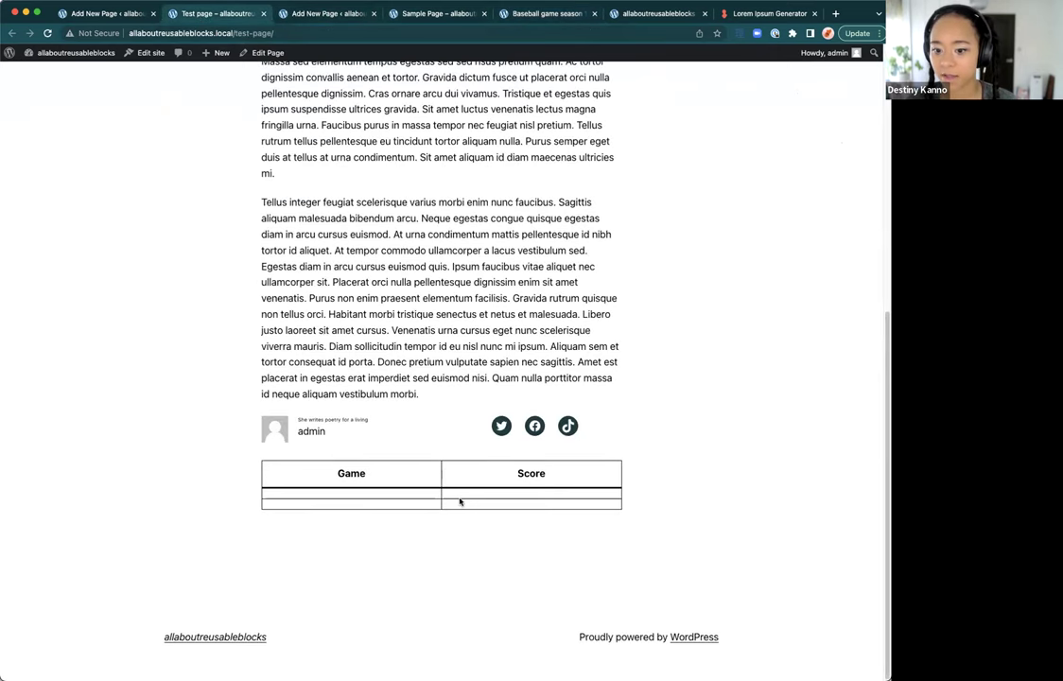
{"action": "key", "text": "super+r"}
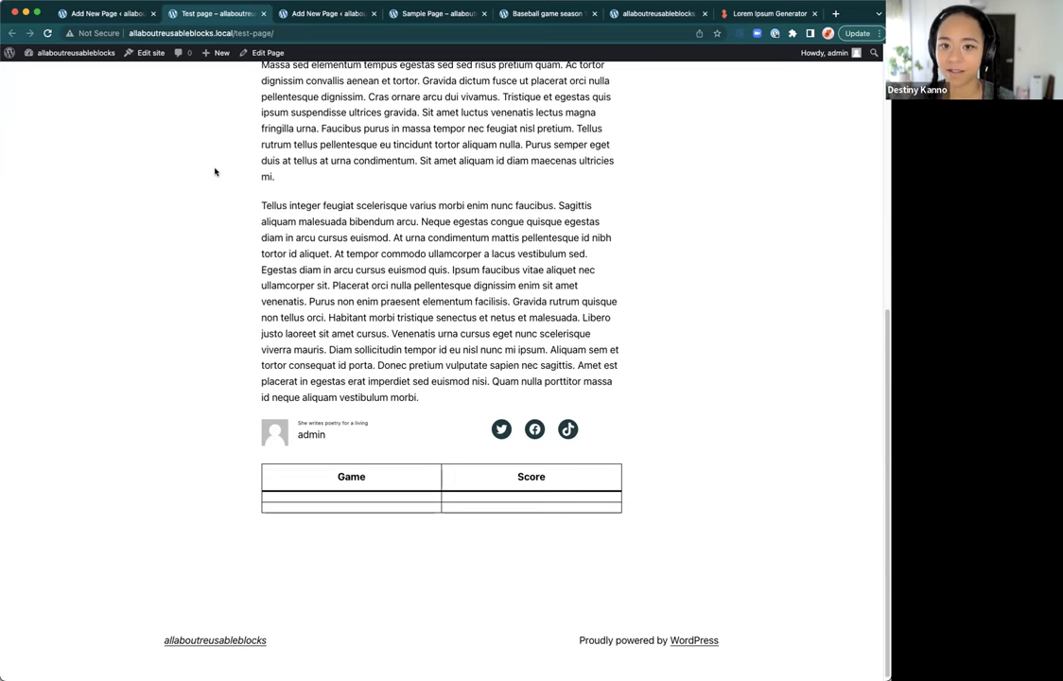
{"action": "left_click", "coordinate": [133, 17]}
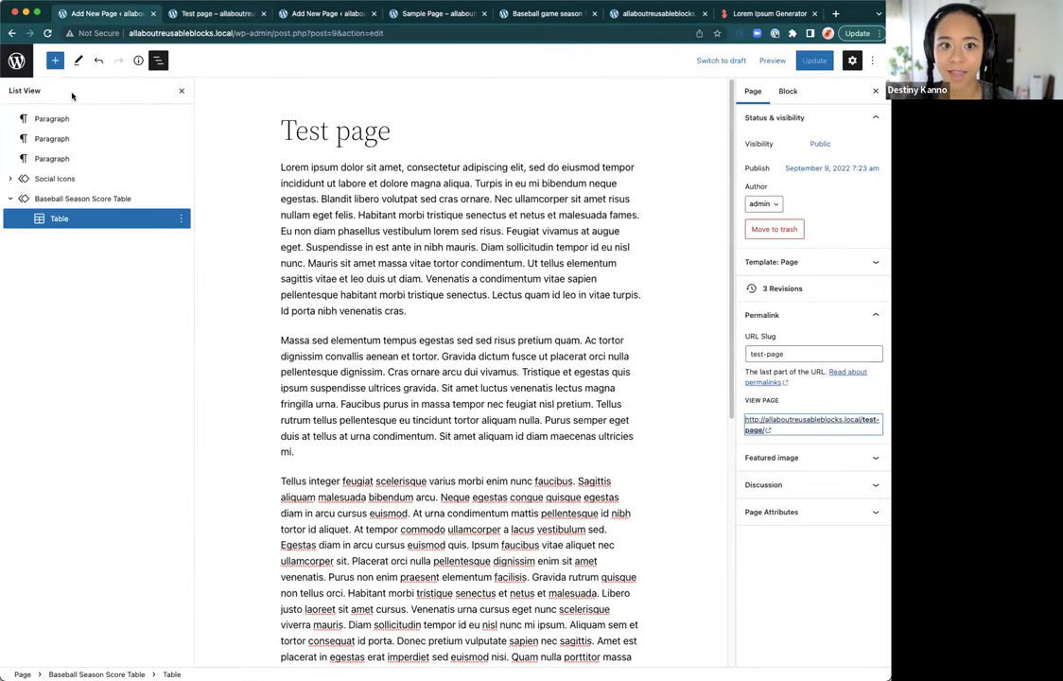
Step: Close, reopen and close the List View outline, then view the live Baseball game season 1 page
{"action": "left_click", "coordinate": [182, 90]}
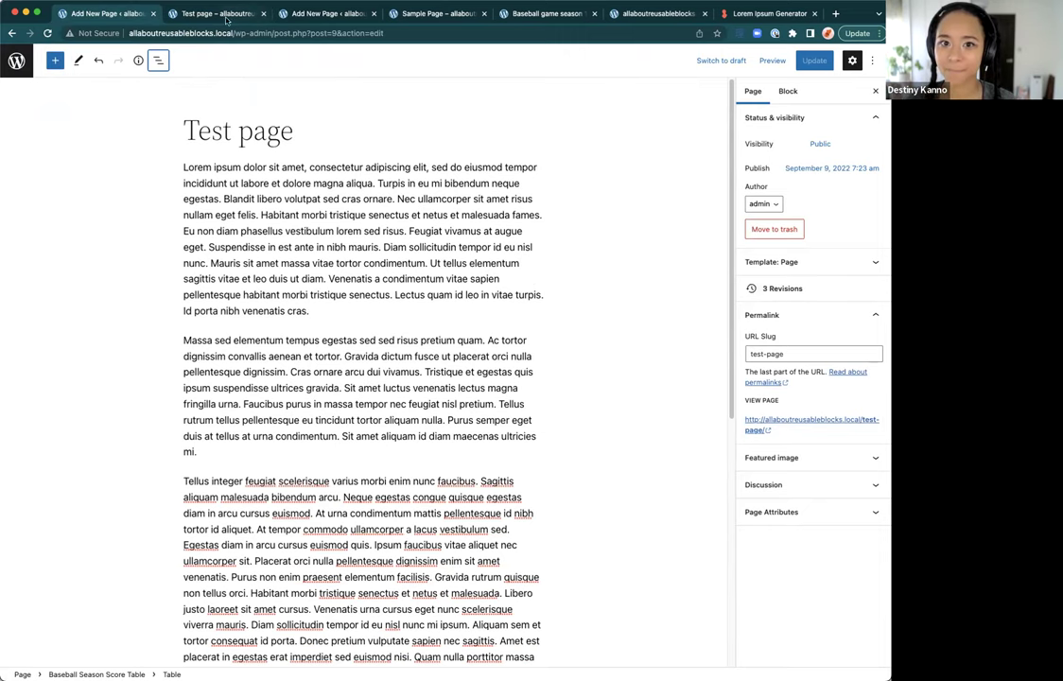
{"action": "left_click", "coordinate": [153, 62]}
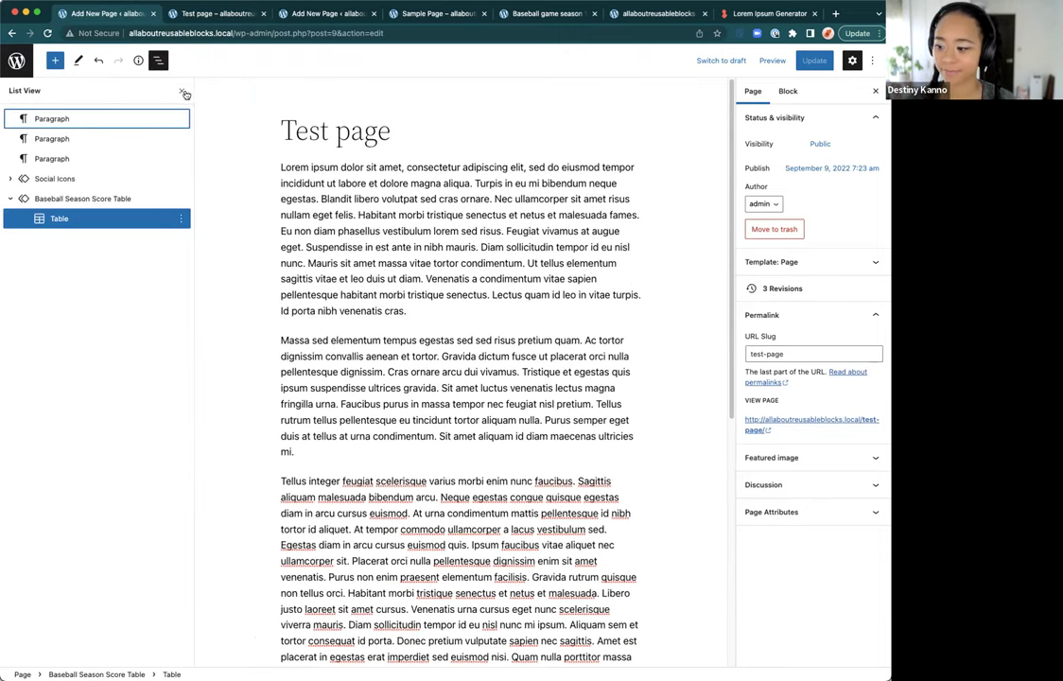
{"action": "left_click", "coordinate": [186, 94]}
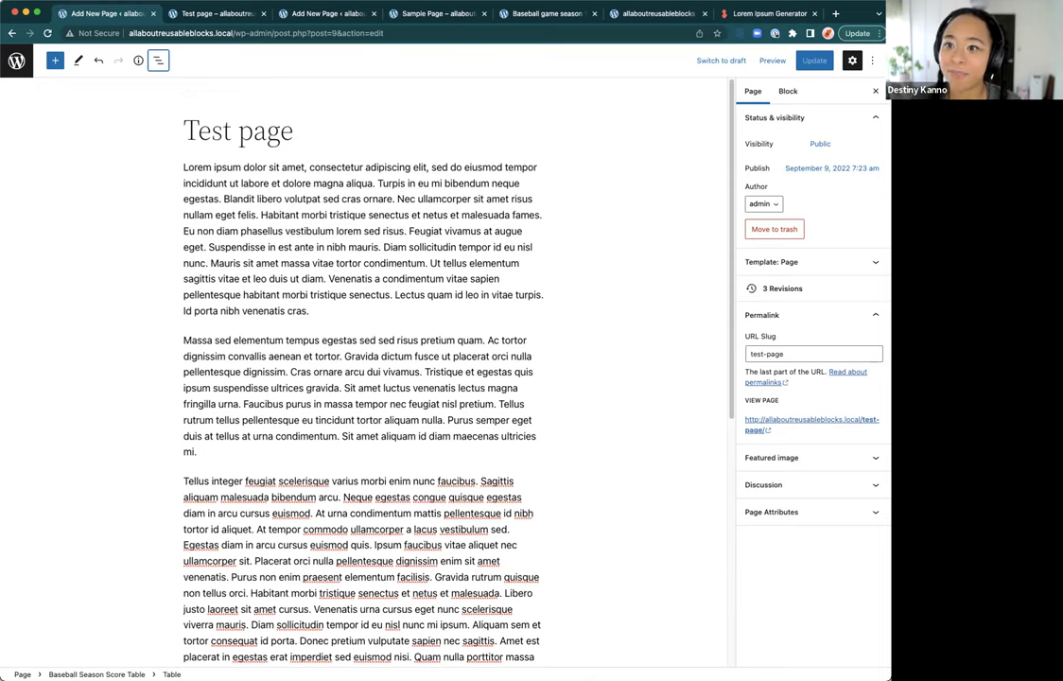
{"action": "left_click", "coordinate": [534, 13]}
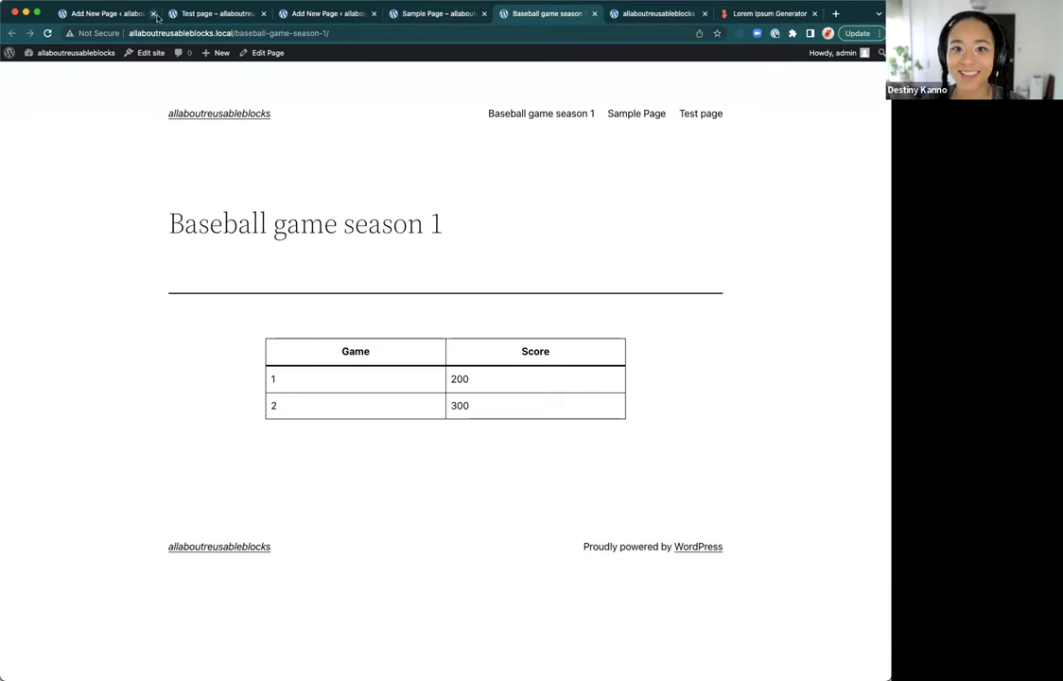
Step: Return to the Test page editor and show its List View block outline
{"action": "left_click", "coordinate": [305, 22]}
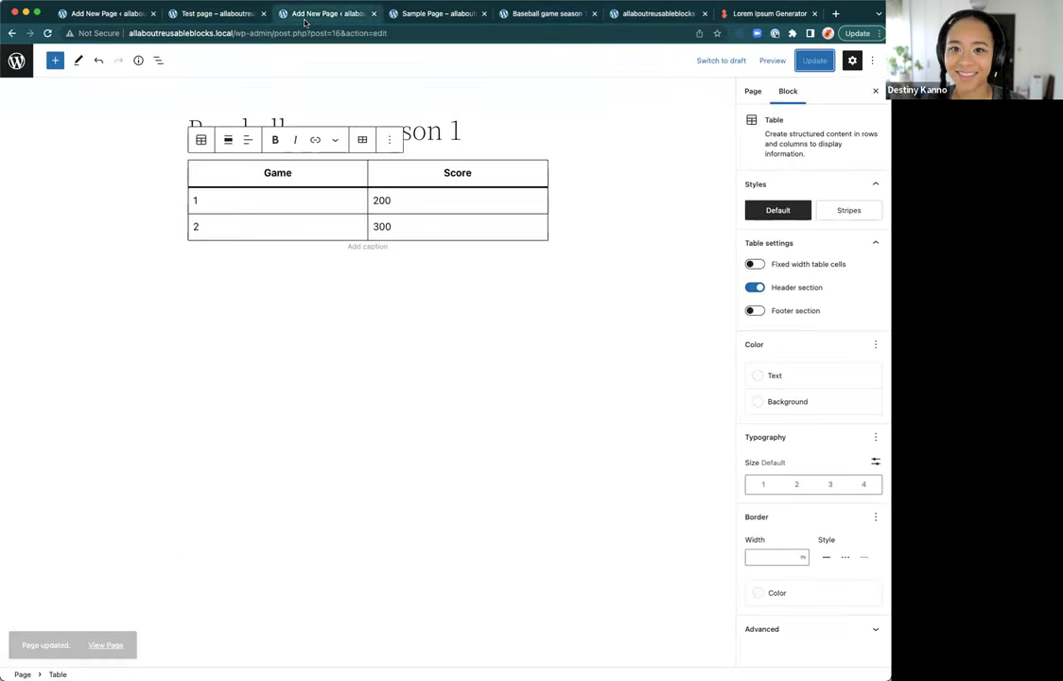
{"action": "left_click", "coordinate": [186, 16]}
{"action": "left_click", "coordinate": [111, 15]}
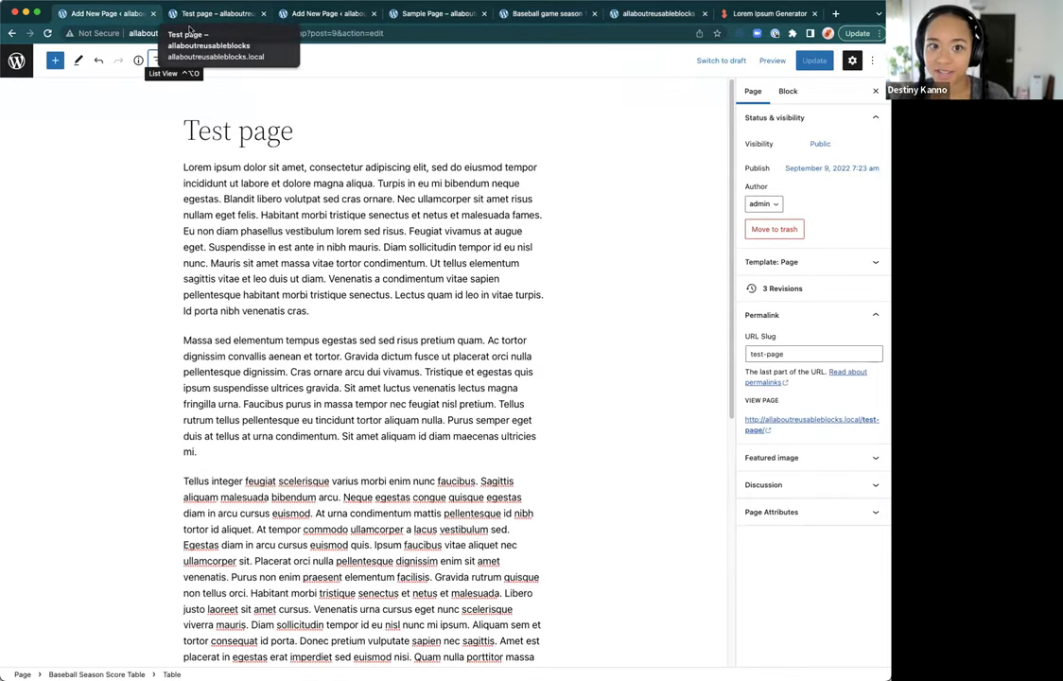
{"action": "left_click", "coordinate": [157, 60]}
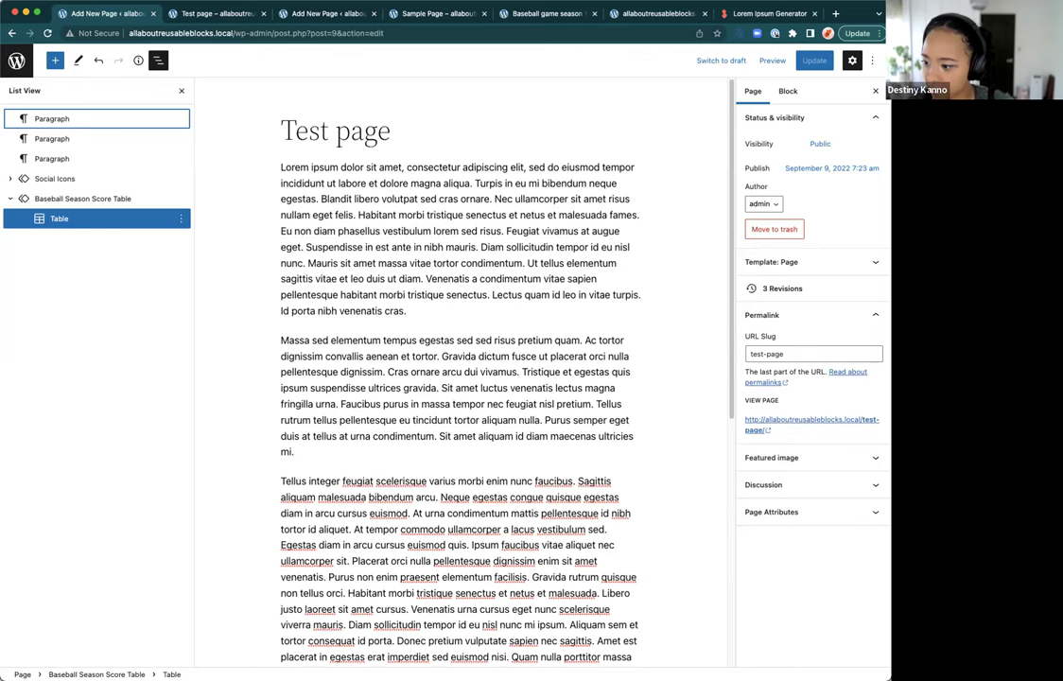
Step: Add an Image block beneath the score table using /im and open the Media Library
{"action": "scroll", "coordinate": [366, 423], "scroll_direction": "down", "scroll_amount": 10}
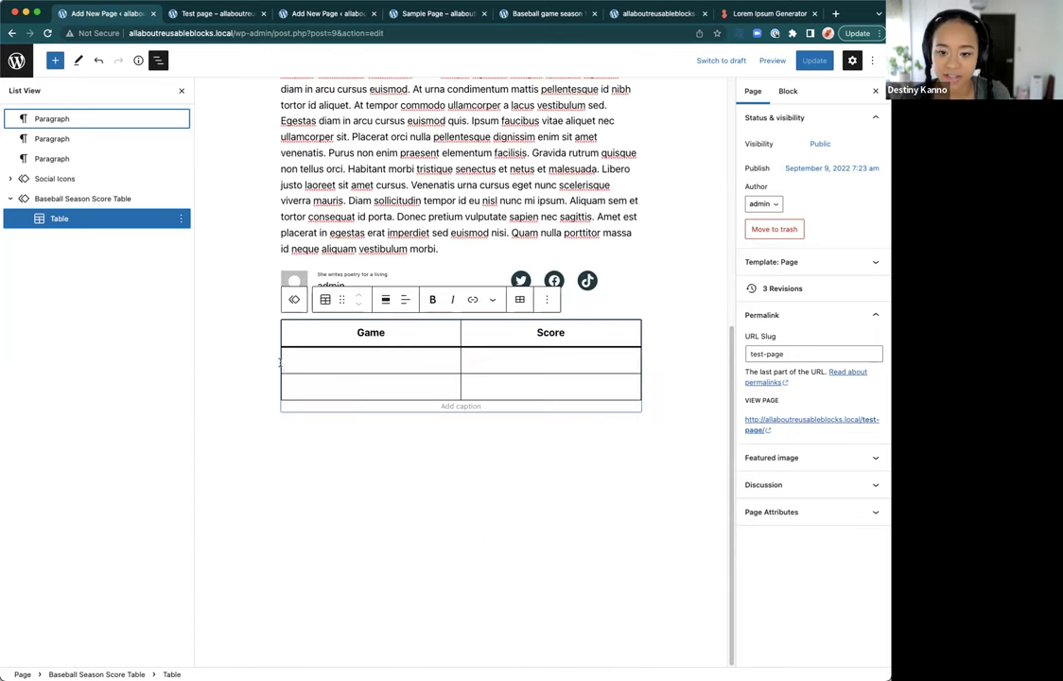
{"action": "left_click", "coordinate": [370, 445]}
{"action": "left_click", "coordinate": [362, 430]}
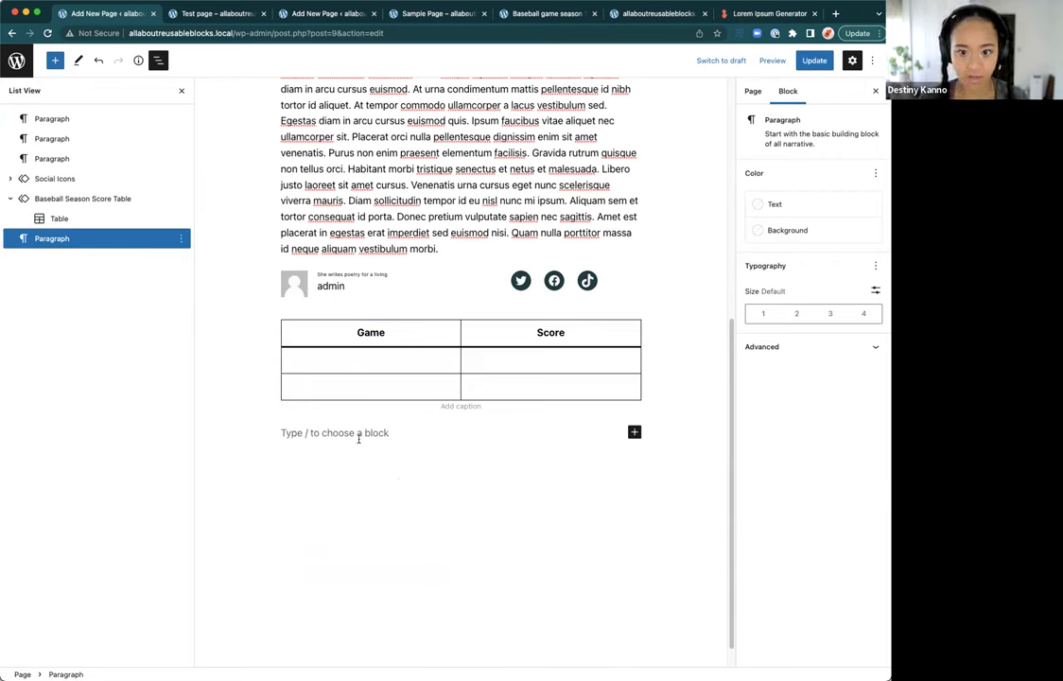
{"action": "type", "text": "/im"}
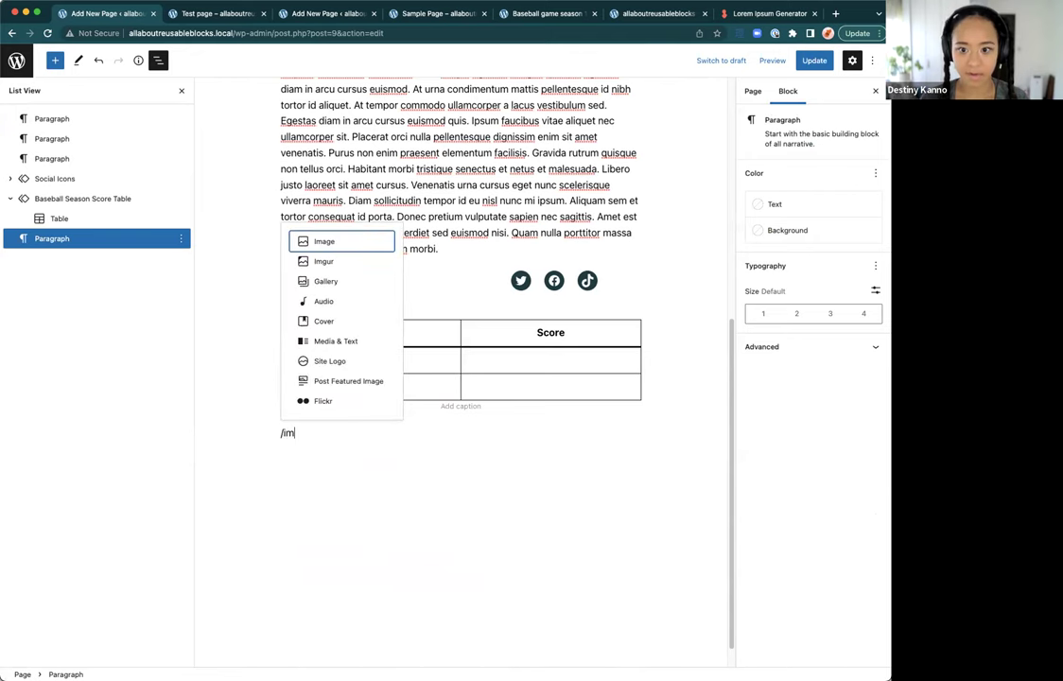
{"action": "key", "text": "Return"}
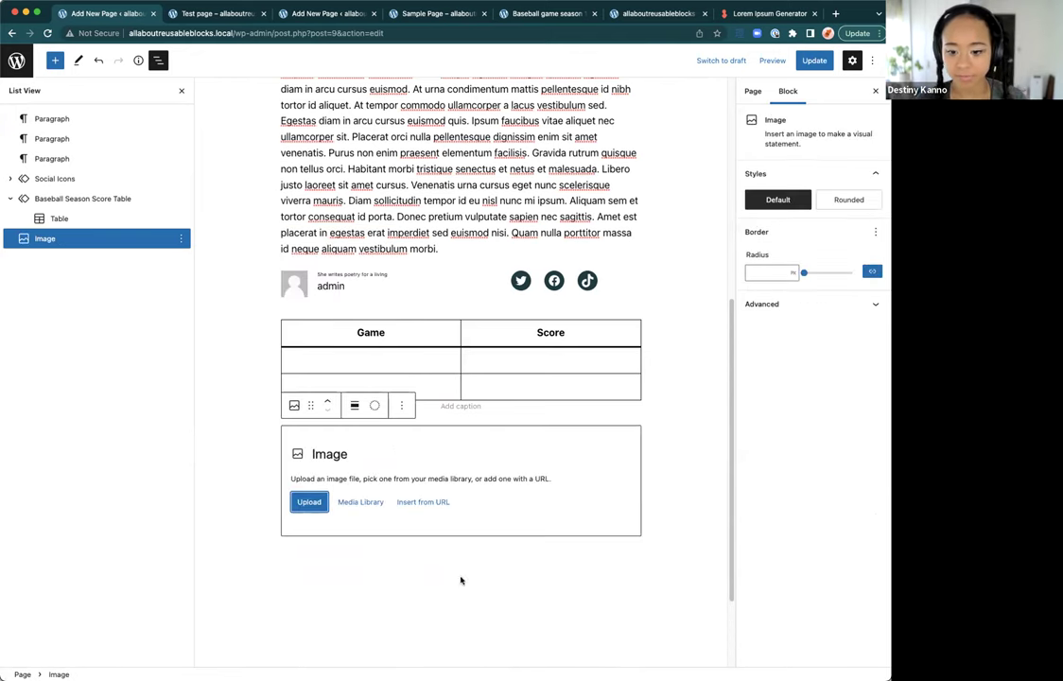
{"action": "left_click", "coordinate": [369, 507]}
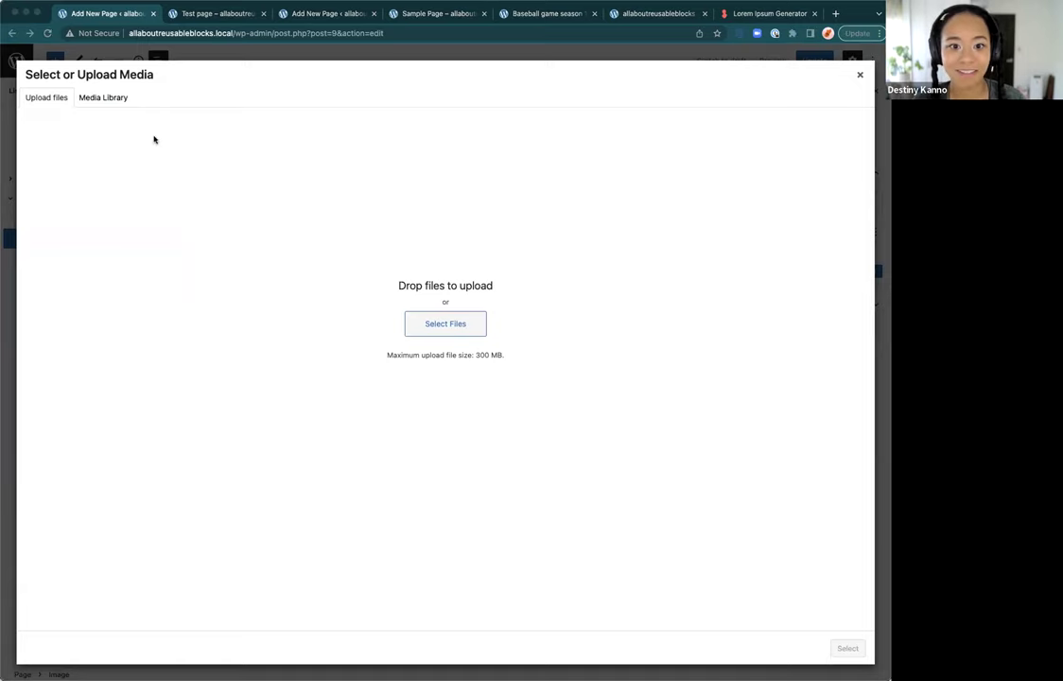
Step: Upload Image-from-iOS.jpg, insert it into the Image block and shrink it to 123×176
{"action": "left_click_drag", "start_coordinate": [454, 274], "coordinate": [467, 249]}
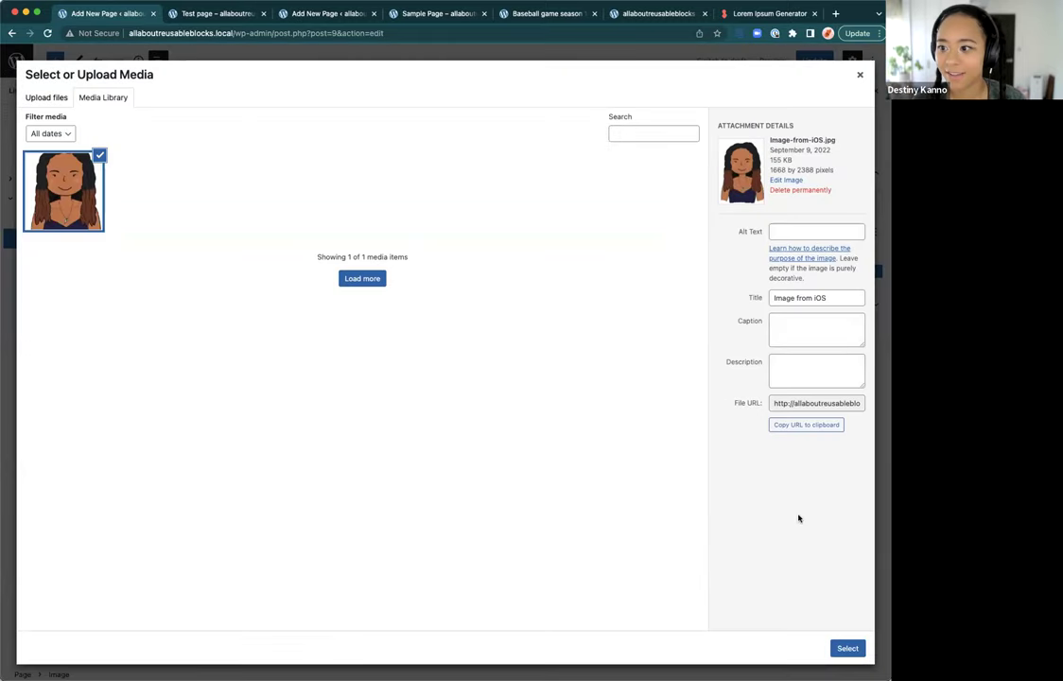
{"action": "left_click", "coordinate": [847, 649]}
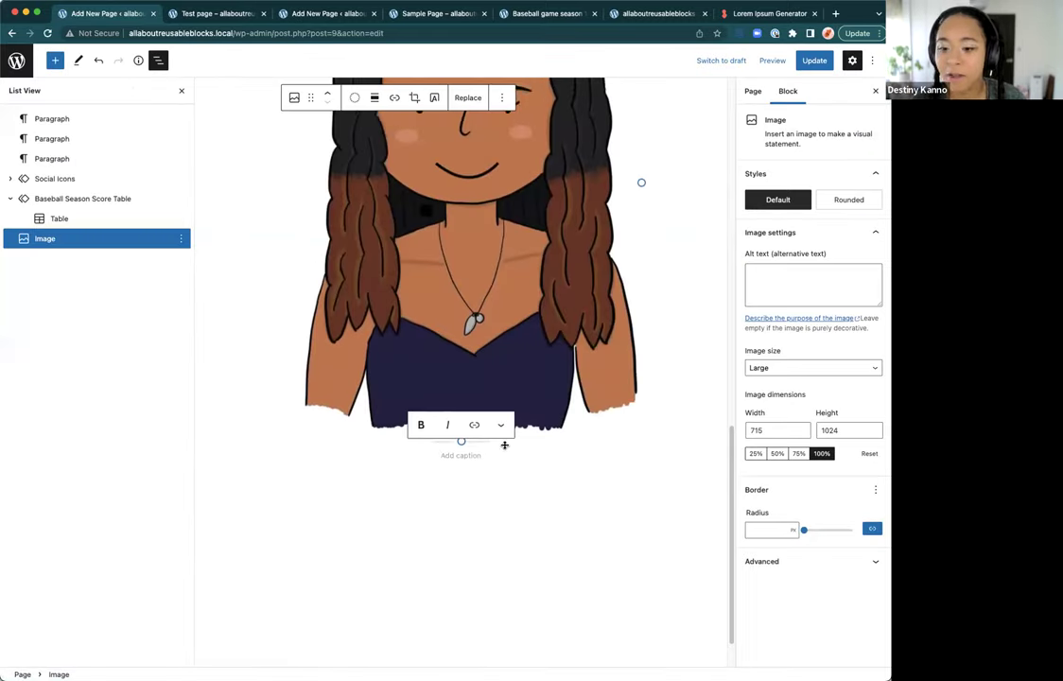
{"action": "left_click_drag", "start_coordinate": [461, 588], "coordinate": [314, 346]}
Step: Centre-align the portrait image beneath the score table
{"action": "left_click", "coordinate": [380, 269]}
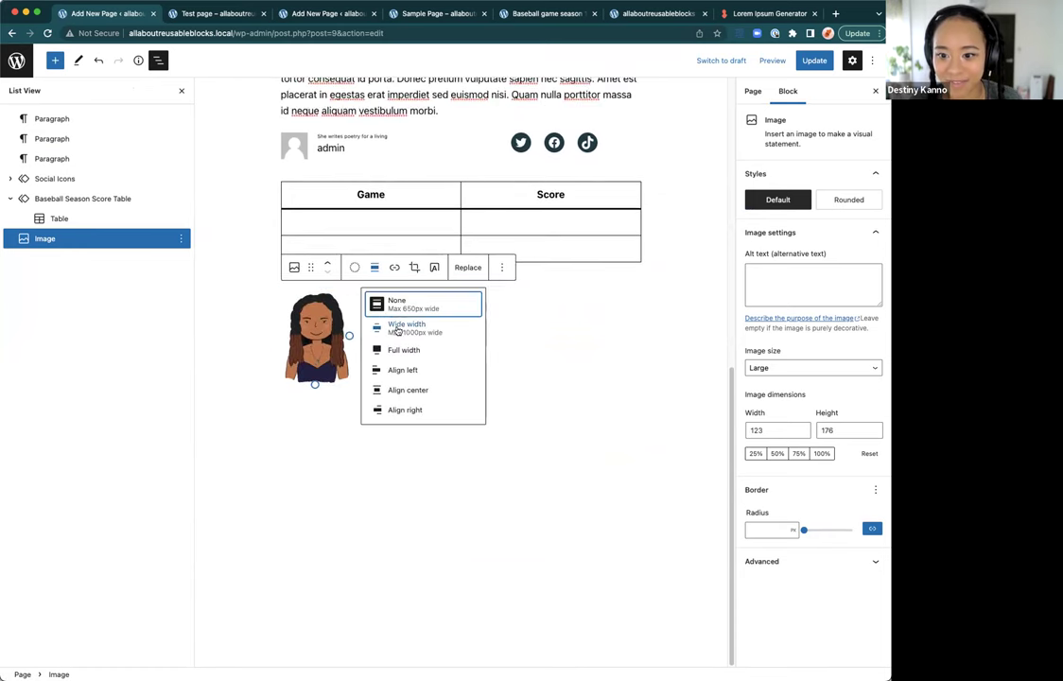
{"action": "left_click", "coordinate": [409, 390]}
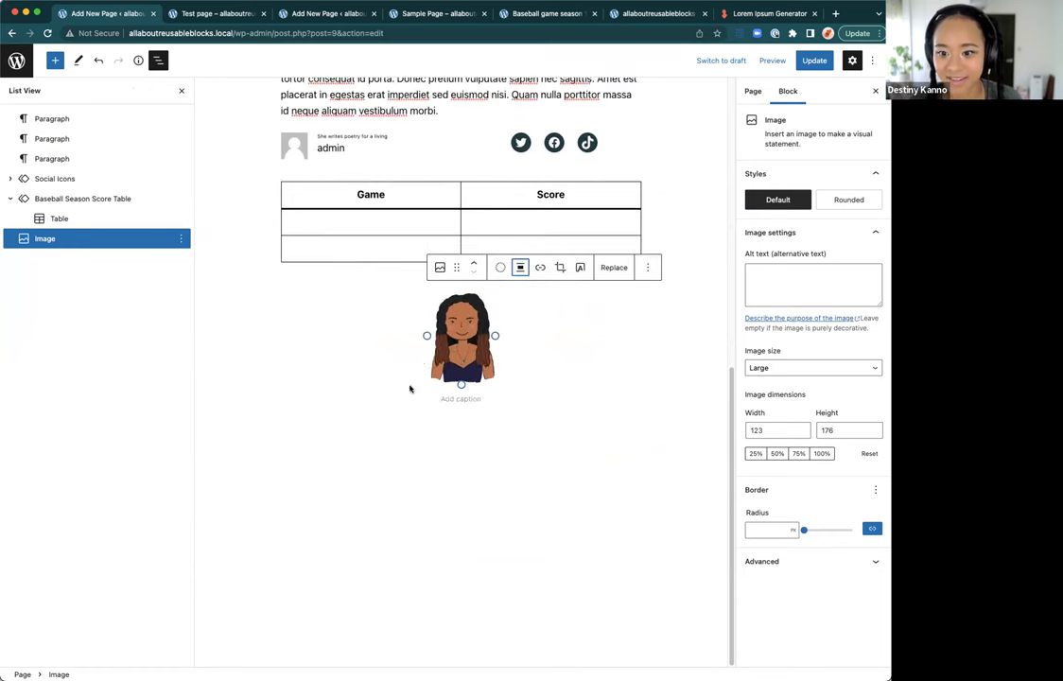
{"action": "left_click", "coordinate": [569, 351]}
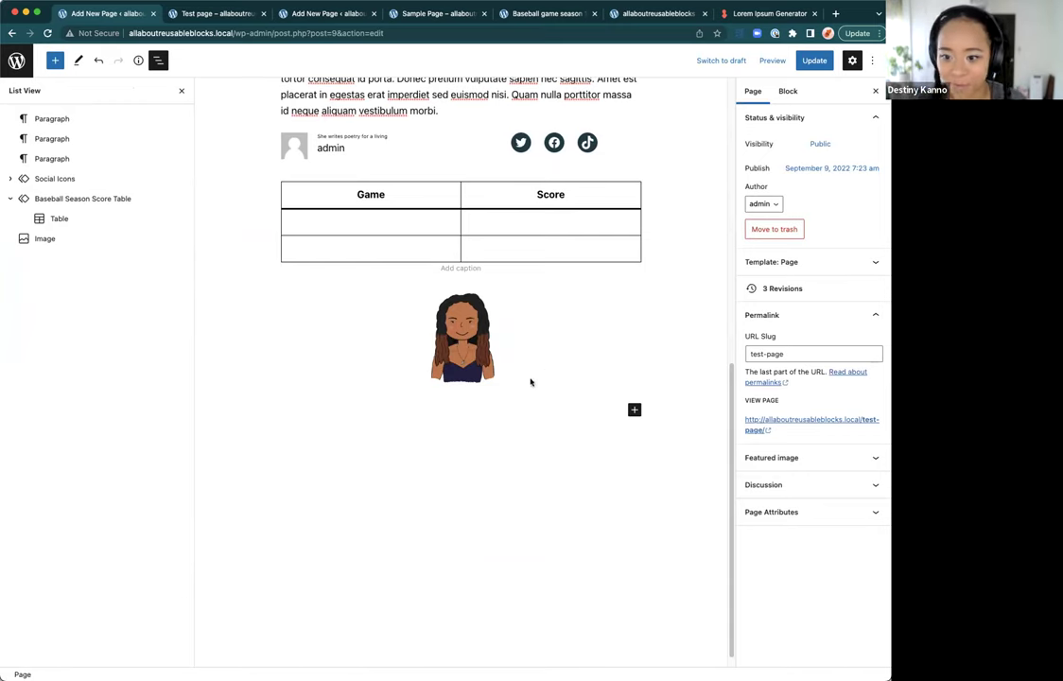
{"action": "left_click", "coordinate": [463, 373]}
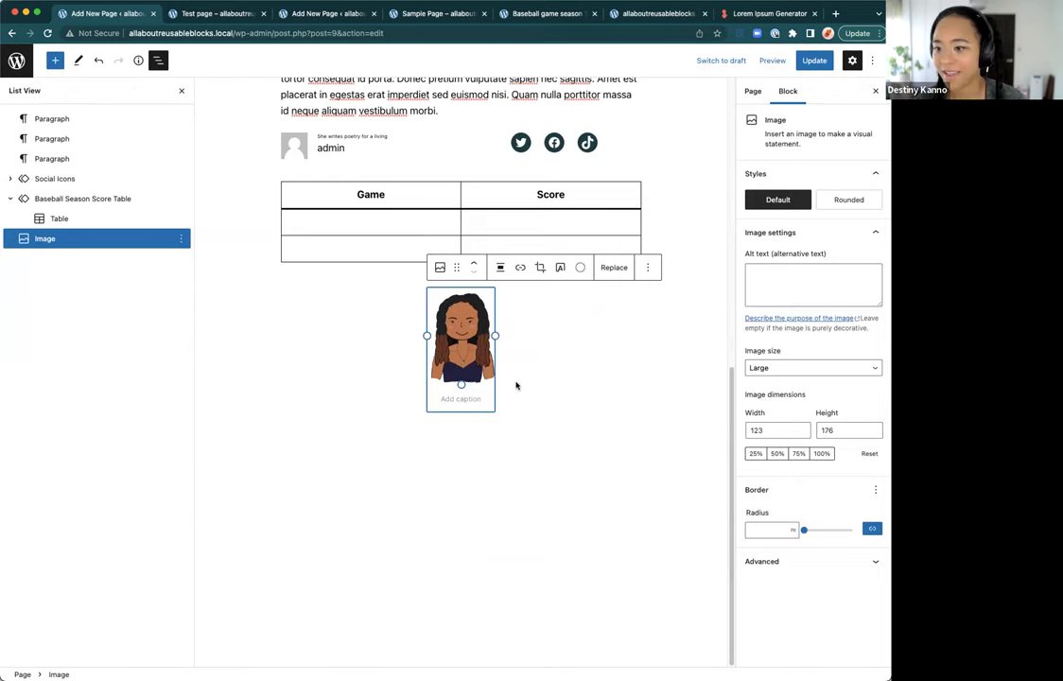
{"action": "left_click", "coordinate": [181, 238]}
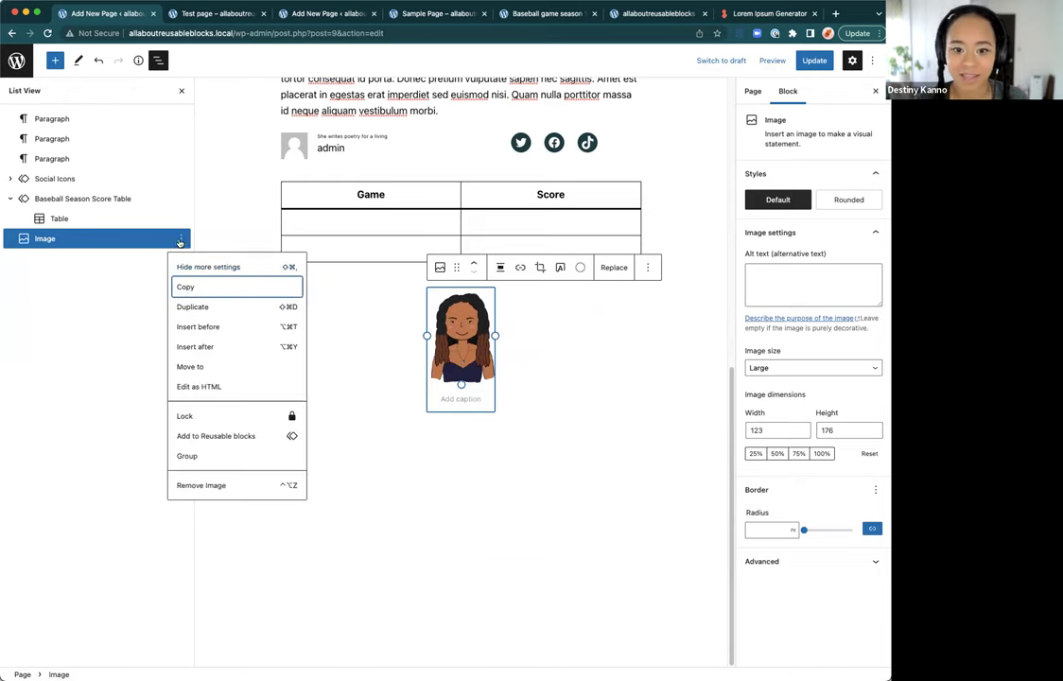
Step: Save the centred portrait image as a reusable block named 'Destiny's image for pages'
{"action": "left_click", "coordinate": [216, 436]}
{"action": "left_click", "coordinate": [376, 374]}
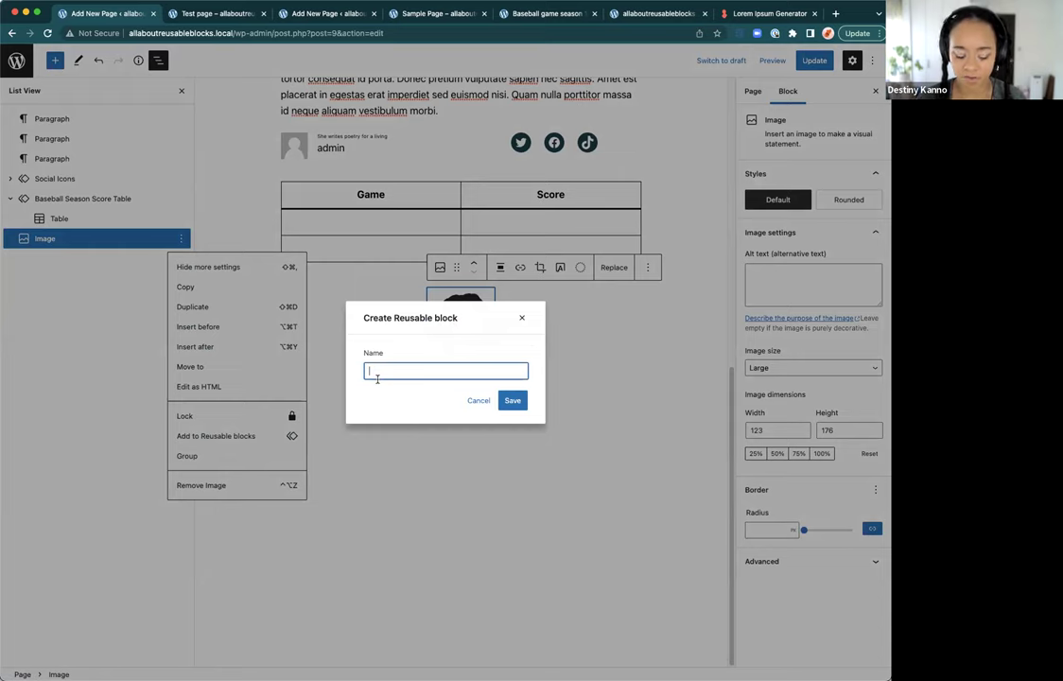
{"action": "type", "text": "Destiny's image for pages"}
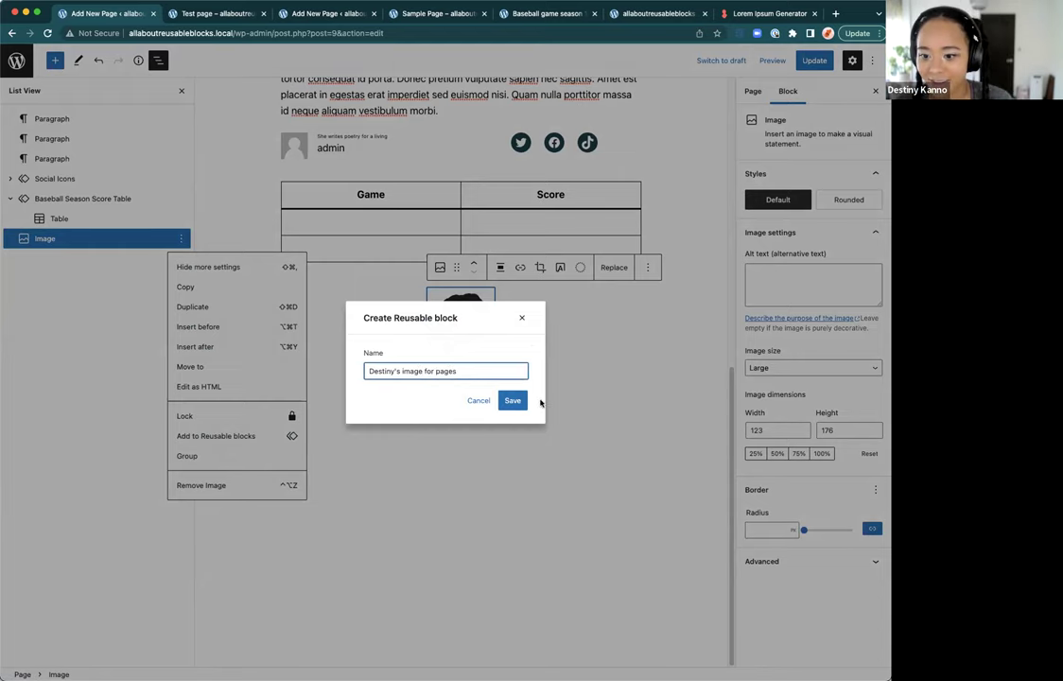
{"action": "left_click", "coordinate": [511, 400]}
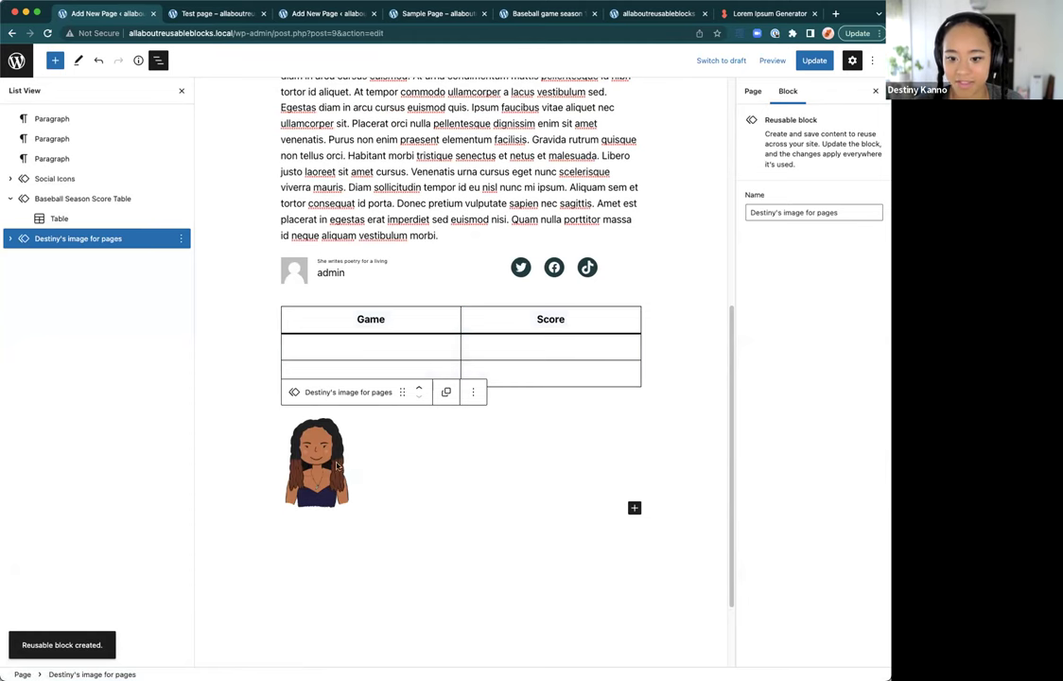
Step: Centre the image inside the 'Destiny's image for pages' reusable block
{"action": "left_click", "coordinate": [375, 470]}
{"action": "left_click", "coordinate": [388, 395]}
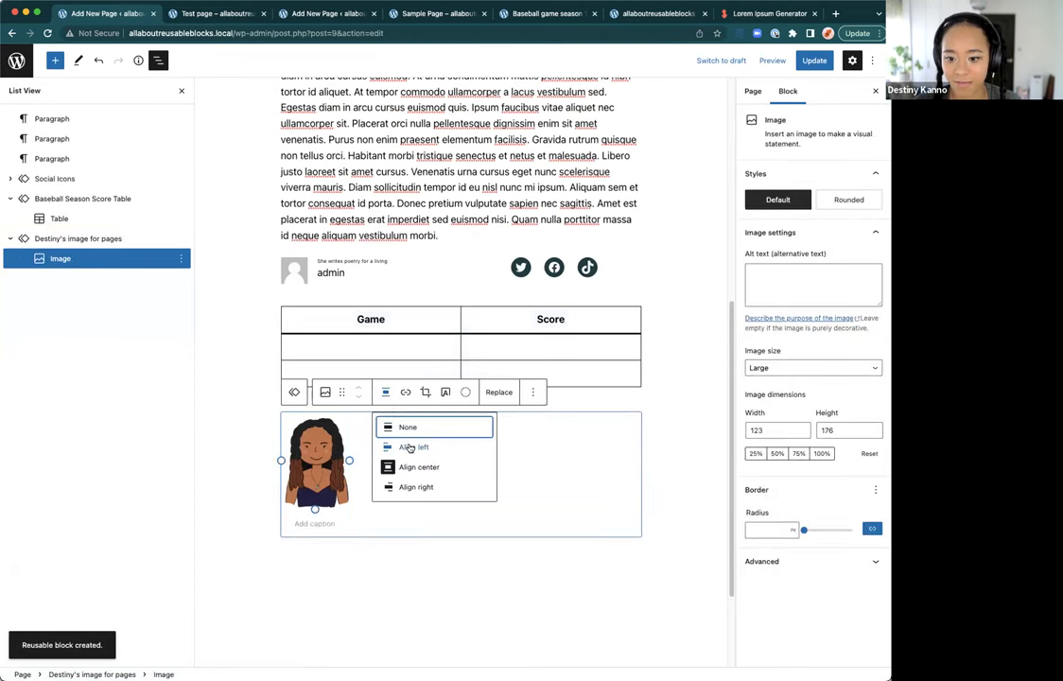
{"action": "left_click", "coordinate": [335, 499]}
{"action": "left_click", "coordinate": [329, 473]}
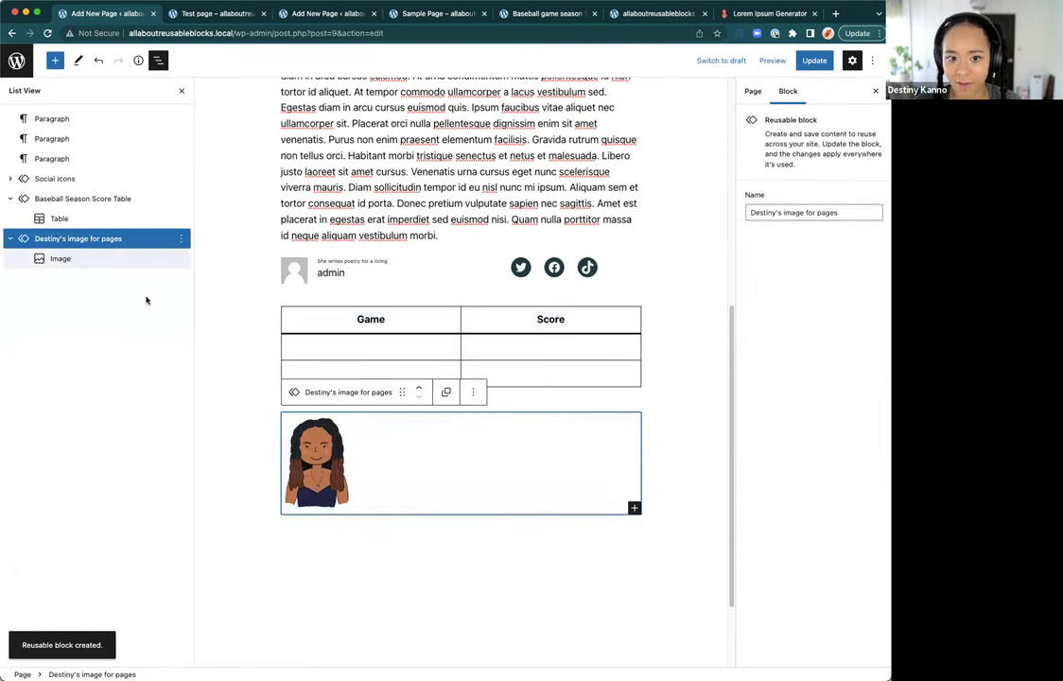
{"action": "left_click", "coordinate": [131, 261]}
{"action": "left_click", "coordinate": [383, 393]}
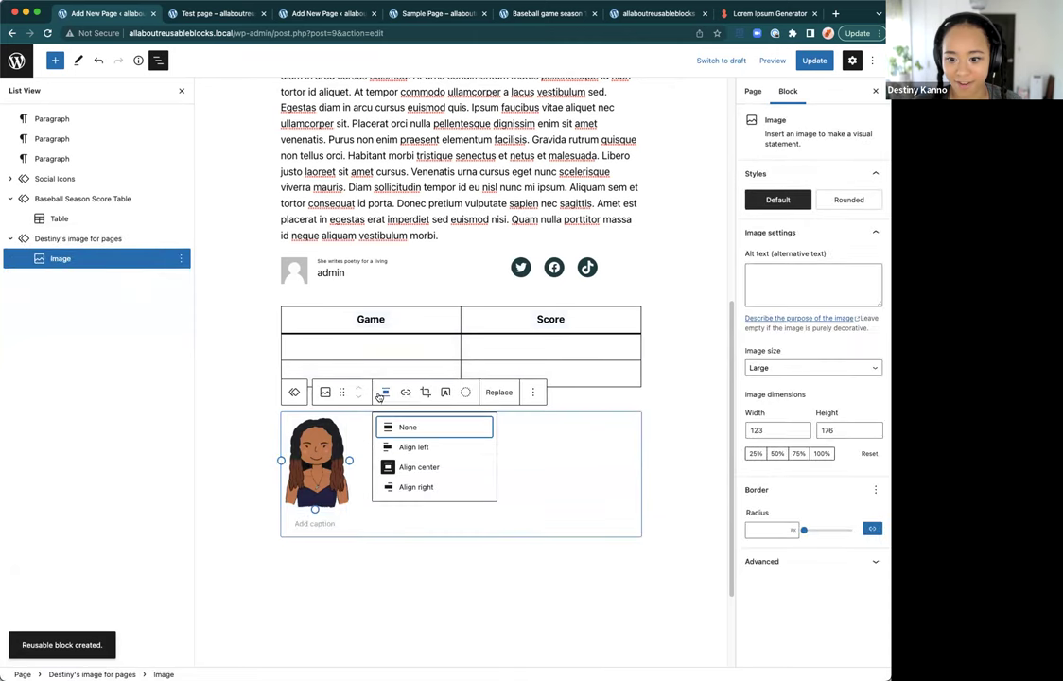
{"action": "left_click", "coordinate": [385, 467]}
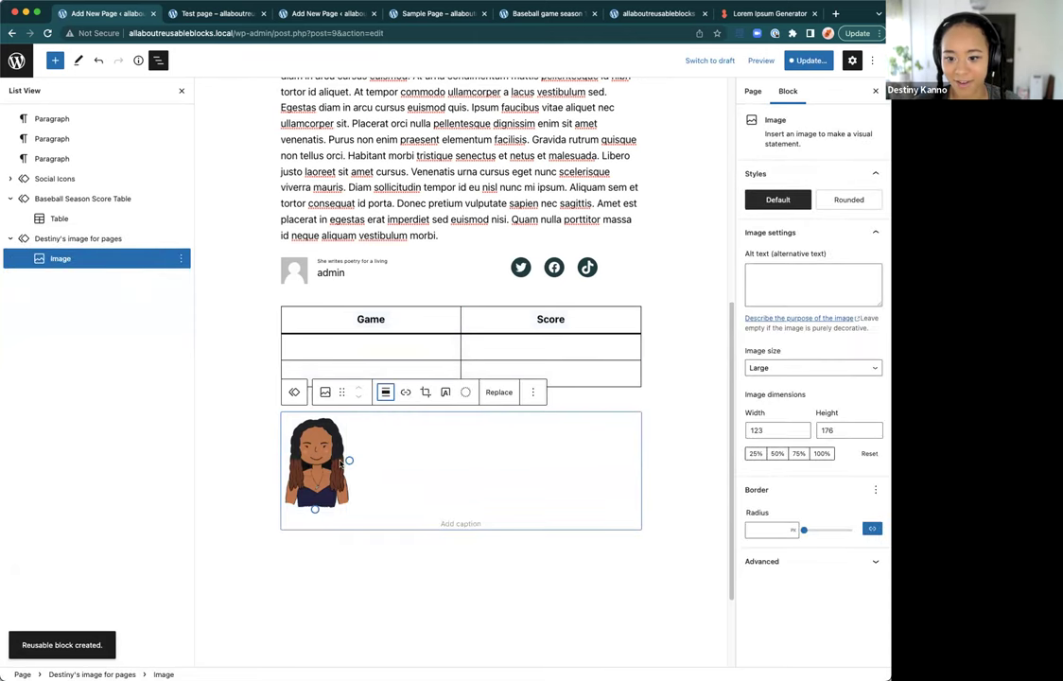
Step: Convert the reusable block back to a regular Image block and align it centre
{"action": "left_click", "coordinate": [94, 236]}
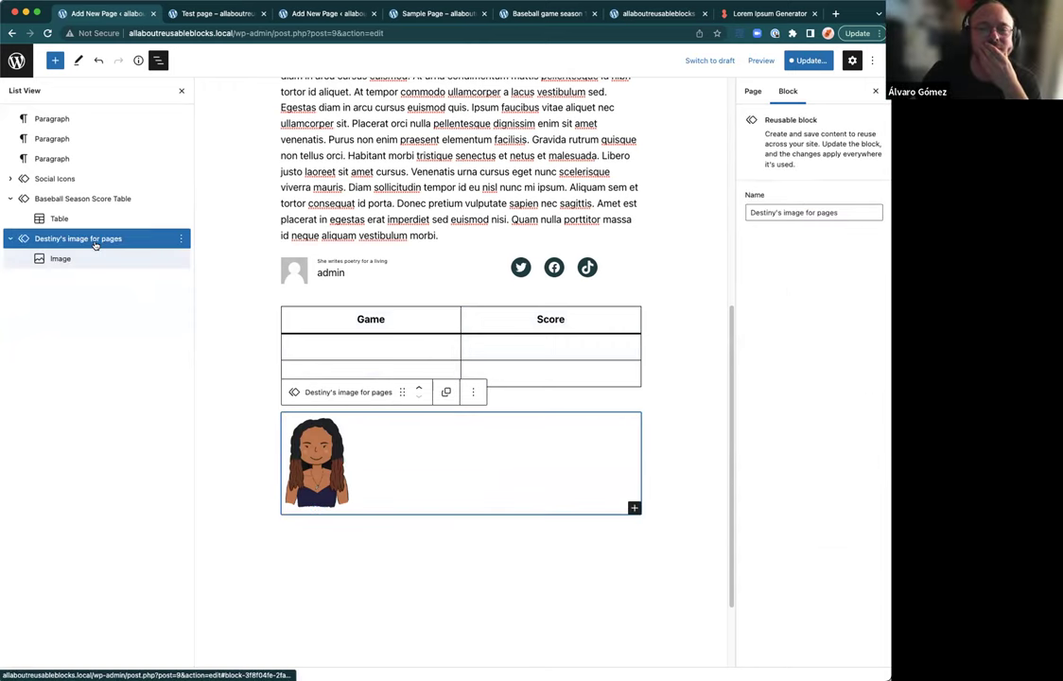
{"action": "left_click", "coordinate": [449, 393]}
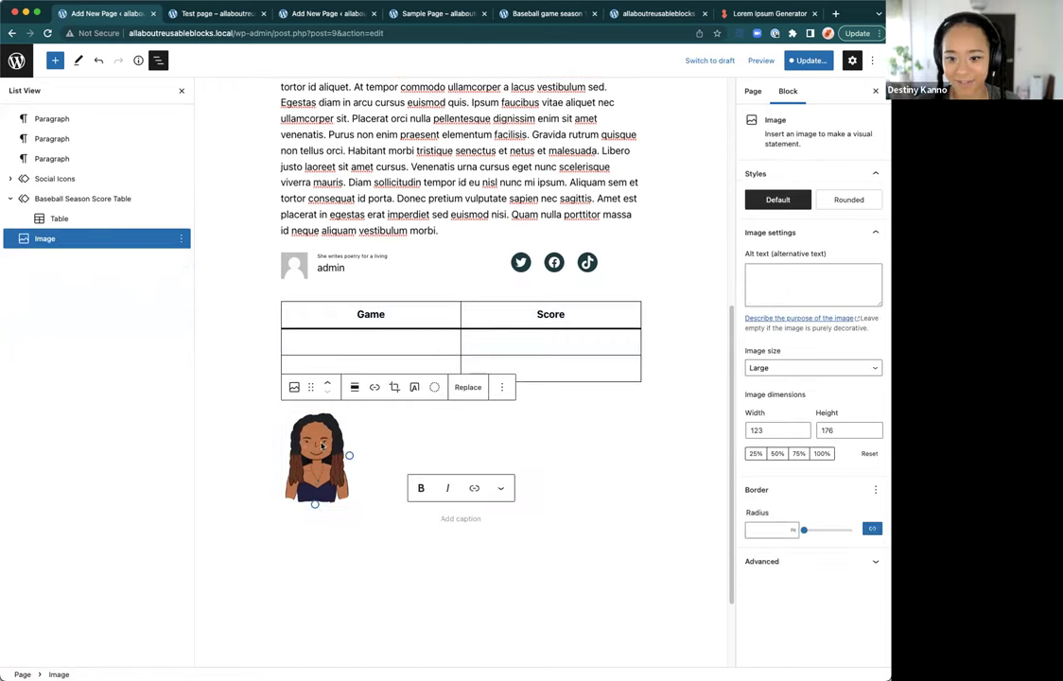
{"action": "left_click", "coordinate": [354, 387]}
{"action": "left_click", "coordinate": [382, 508]}
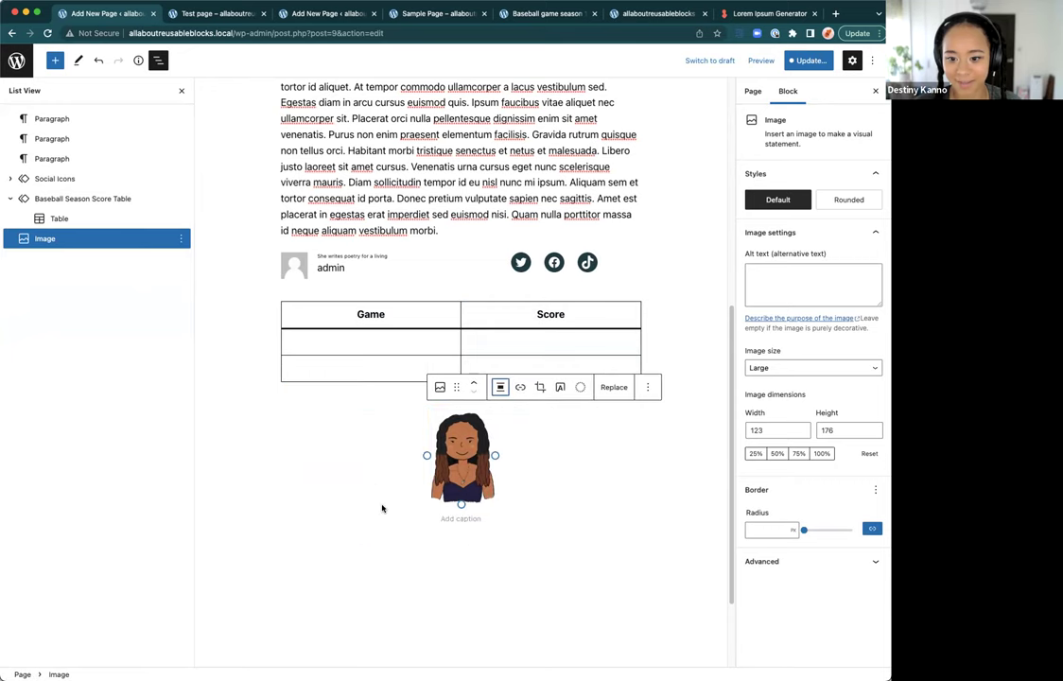
{"action": "left_click", "coordinate": [458, 454]}
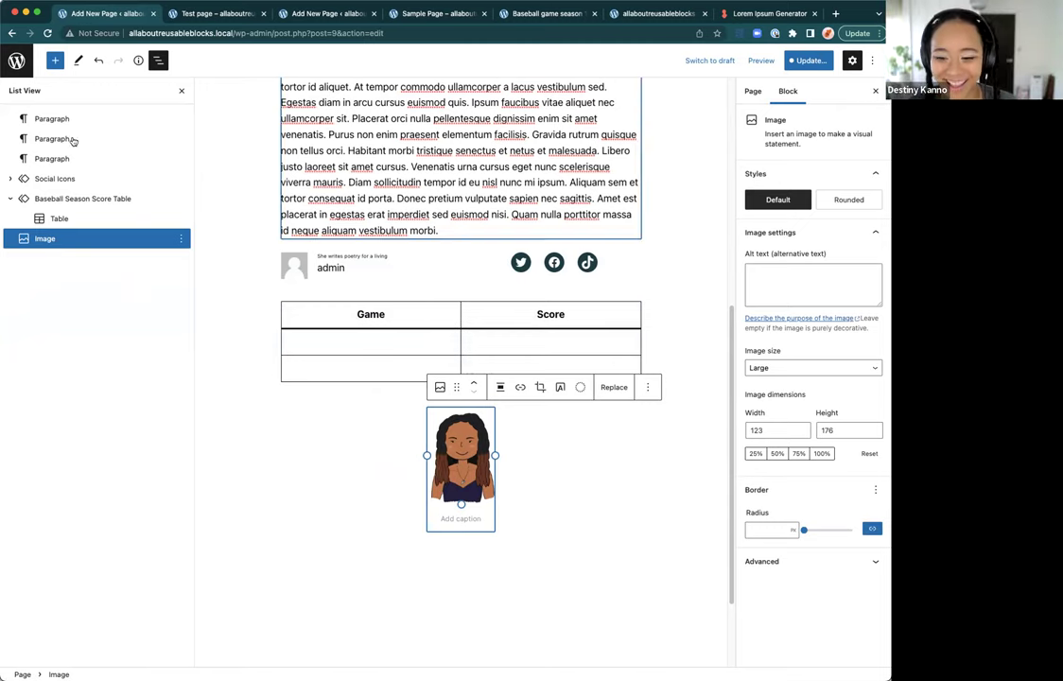
Step: Insert the 'Destiny's image for pages' reusable block below the image using /destiny
{"action": "left_click", "coordinate": [180, 238]}
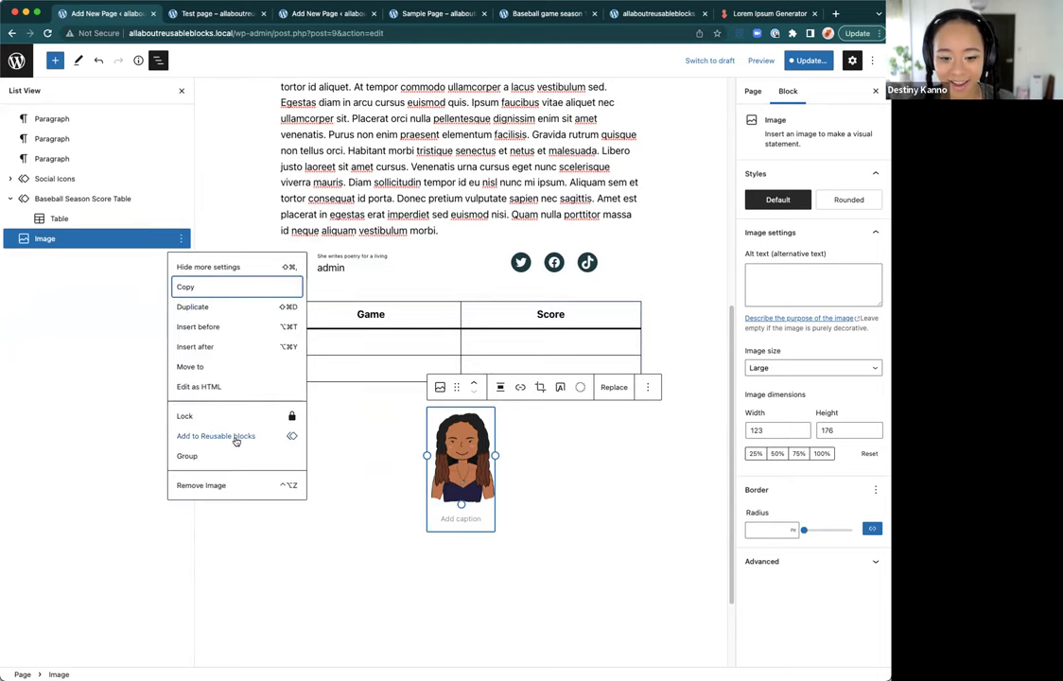
{"action": "left_click", "coordinate": [584, 584]}
{"action": "left_click", "coordinate": [429, 529]}
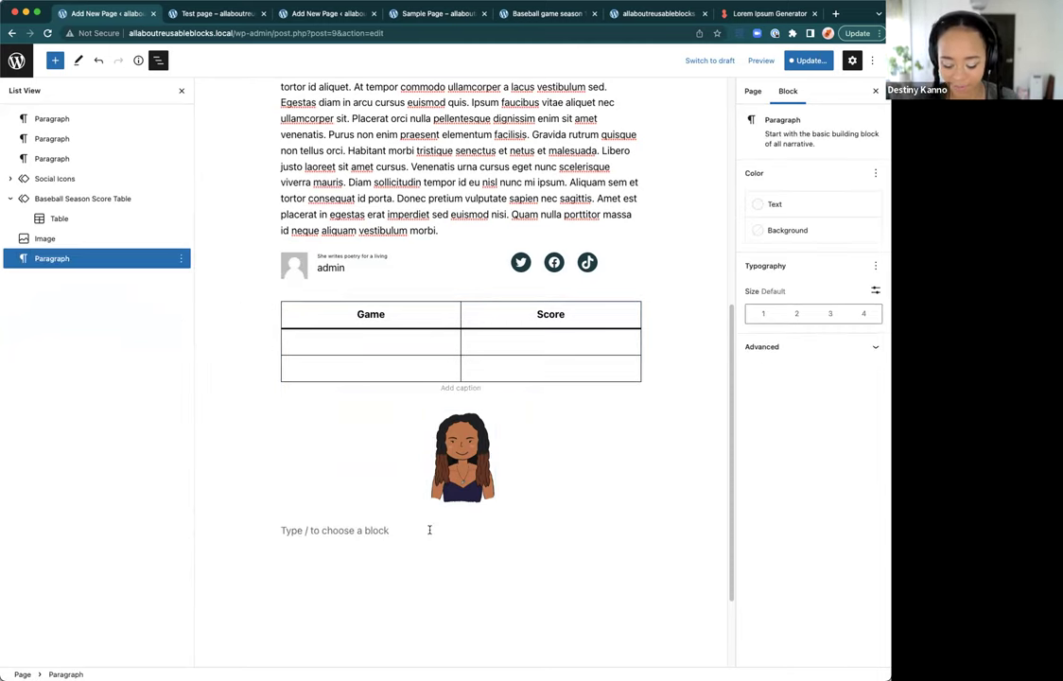
{"action": "type", "text": "/destiny"}
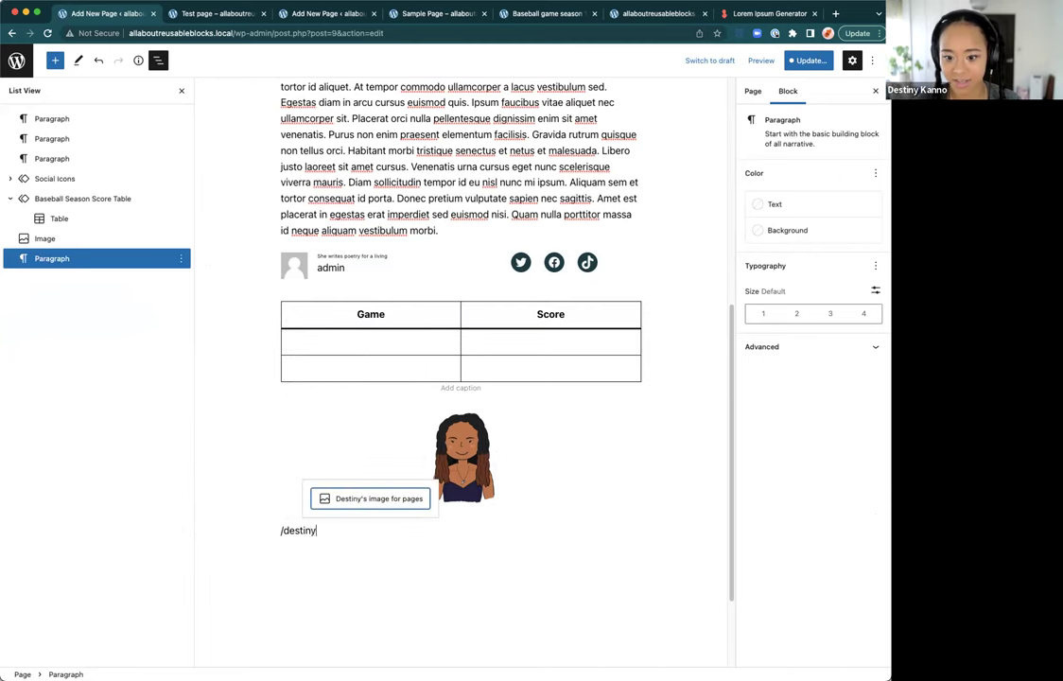
{"action": "key", "text": "Return"}
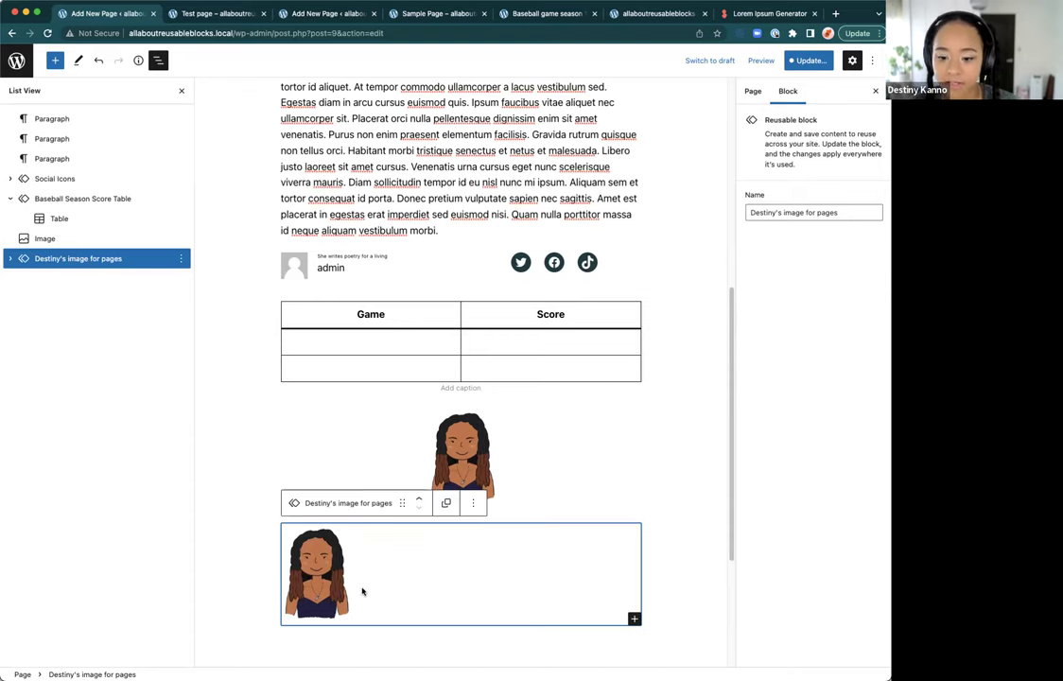
{"action": "scroll", "coordinate": [362, 592], "scroll_direction": "down", "scroll_amount": 3}
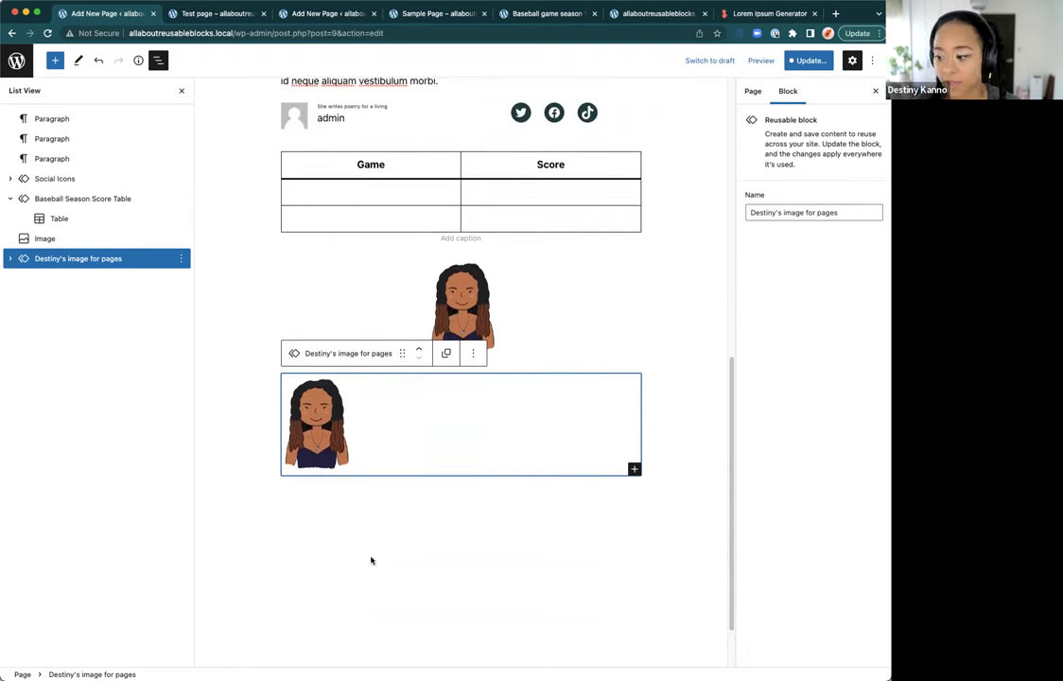
{"action": "scroll", "coordinate": [402, 490], "scroll_direction": "up", "scroll_amount": 2}
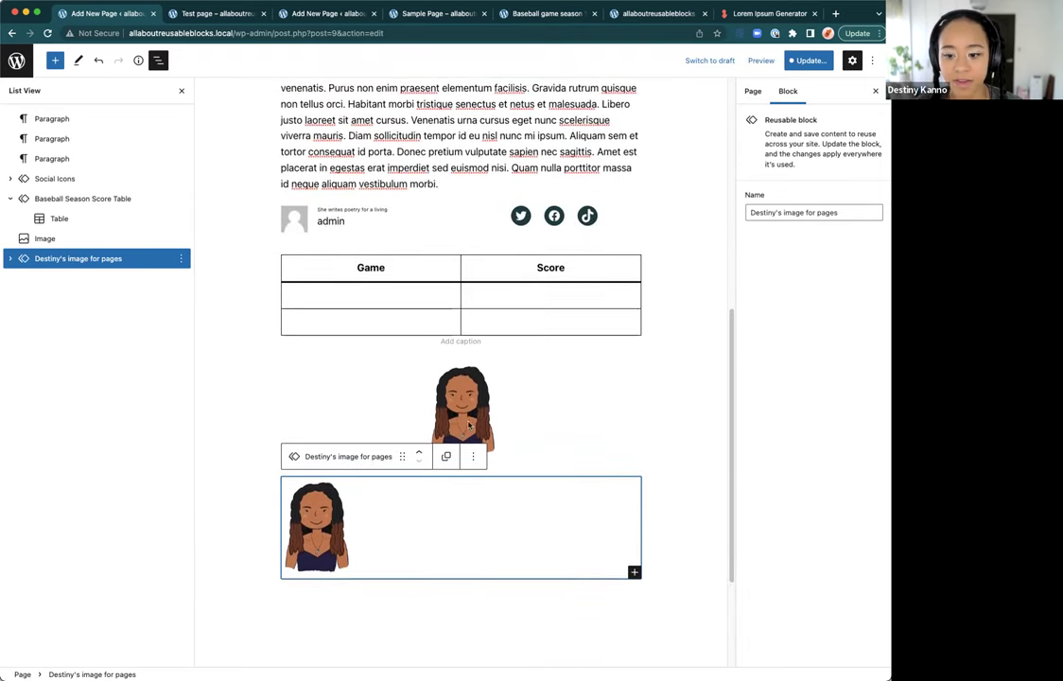
Step: Save the Test page and reusable block, then view the live Sample Page
{"action": "left_click", "coordinate": [808, 60]}
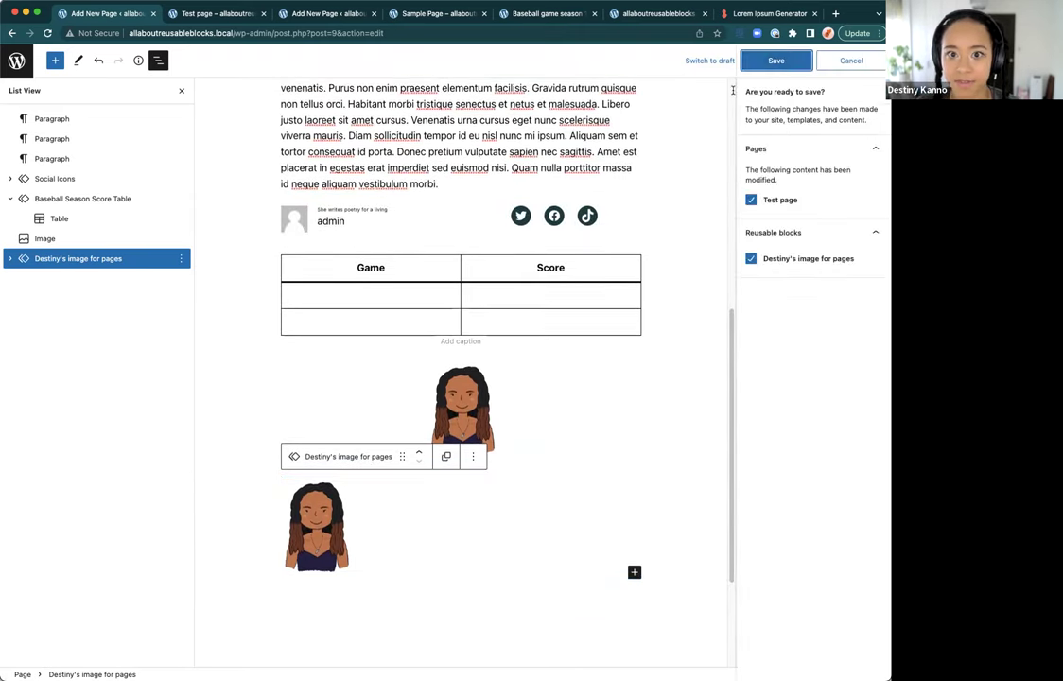
{"action": "scroll", "coordinate": [583, 154], "scroll_direction": "up", "scroll_amount": 5}
{"action": "scroll", "coordinate": [548, 142], "scroll_direction": "up", "scroll_amount": 3}
{"action": "key", "text": "super+s"}
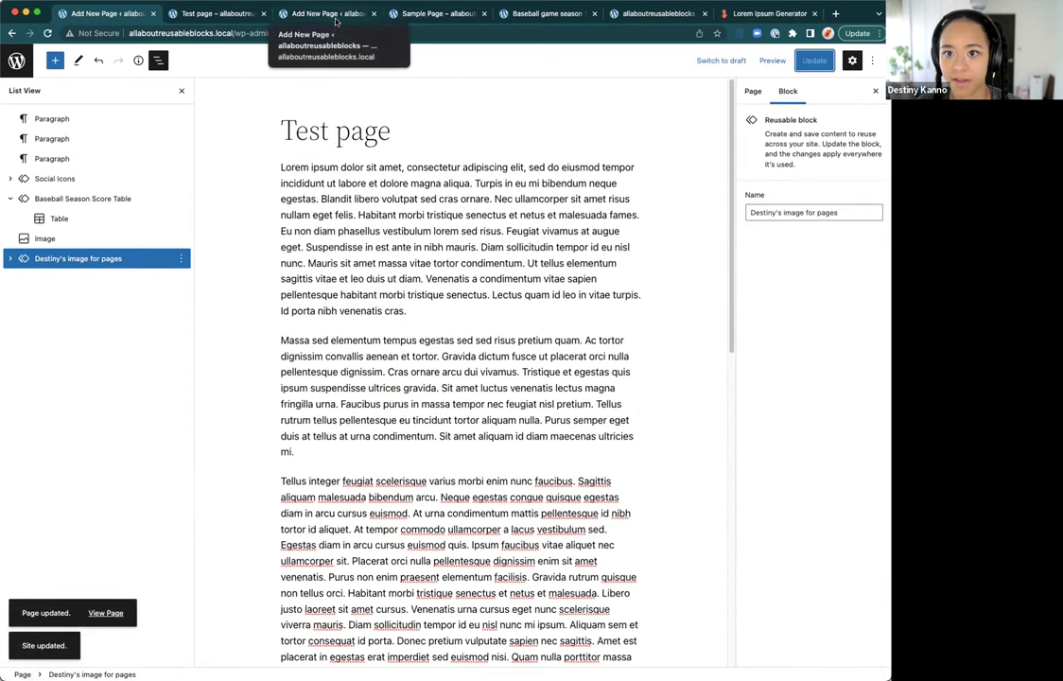
{"action": "left_click", "coordinate": [477, 16]}
{"action": "scroll", "coordinate": [662, 227], "scroll_direction": "up", "scroll_amount": 3}
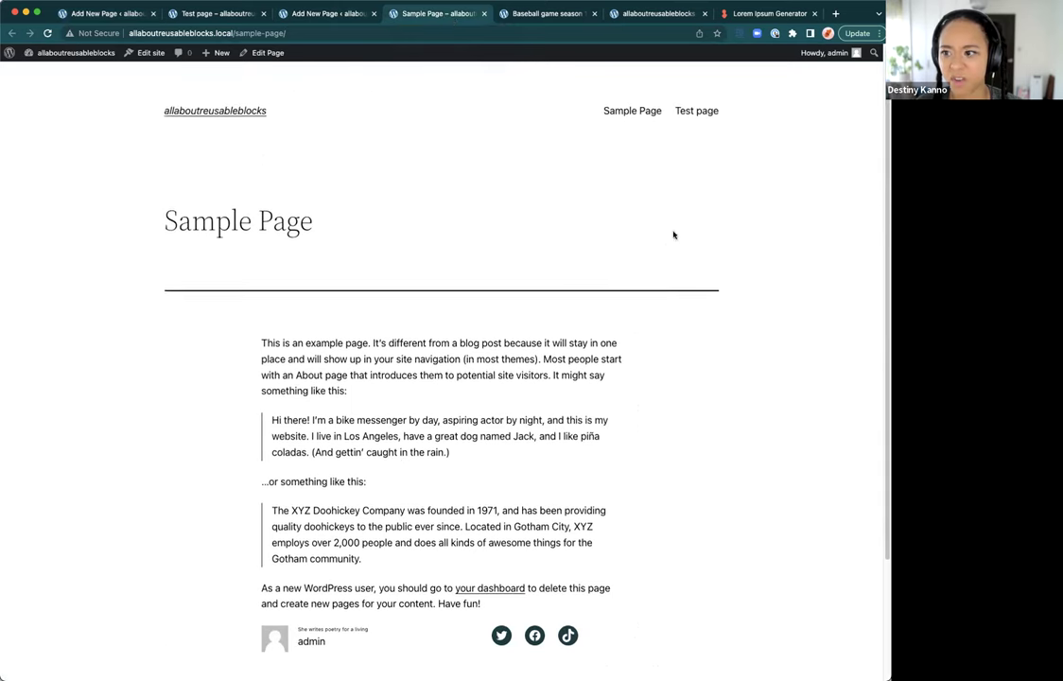
Step: Append the 'Destiny's image for pages' block to the Sample Page end with /des and save
{"action": "left_click", "coordinate": [278, 54]}
{"action": "scroll", "coordinate": [553, 304], "scroll_direction": "down", "scroll_amount": 3}
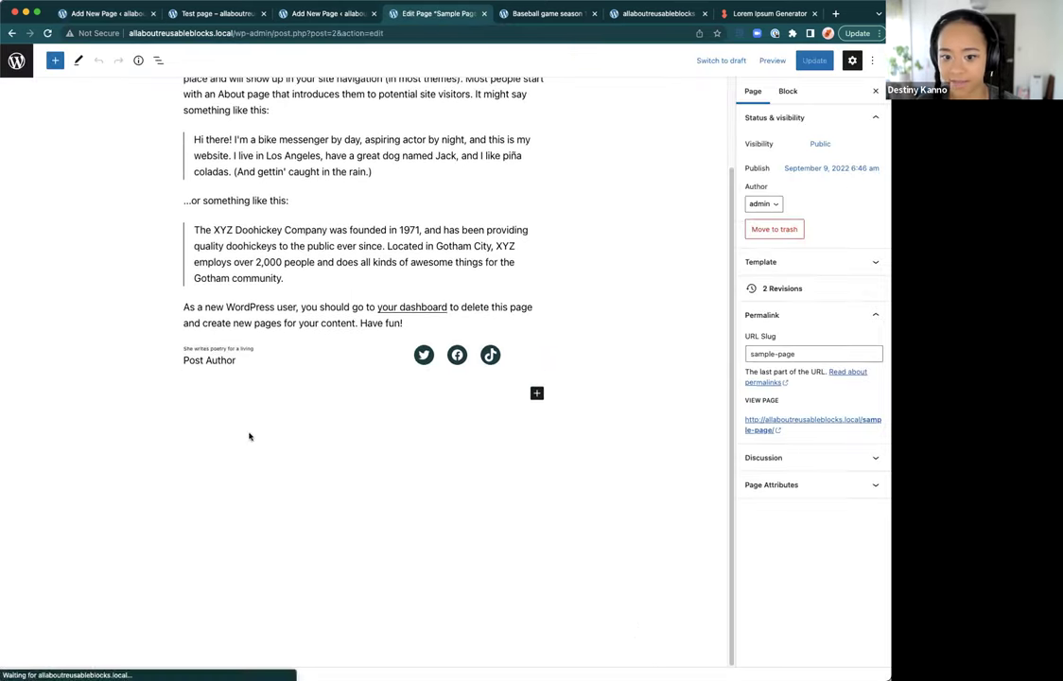
{"action": "left_click", "coordinate": [234, 403]}
{"action": "type", "text": "/"}
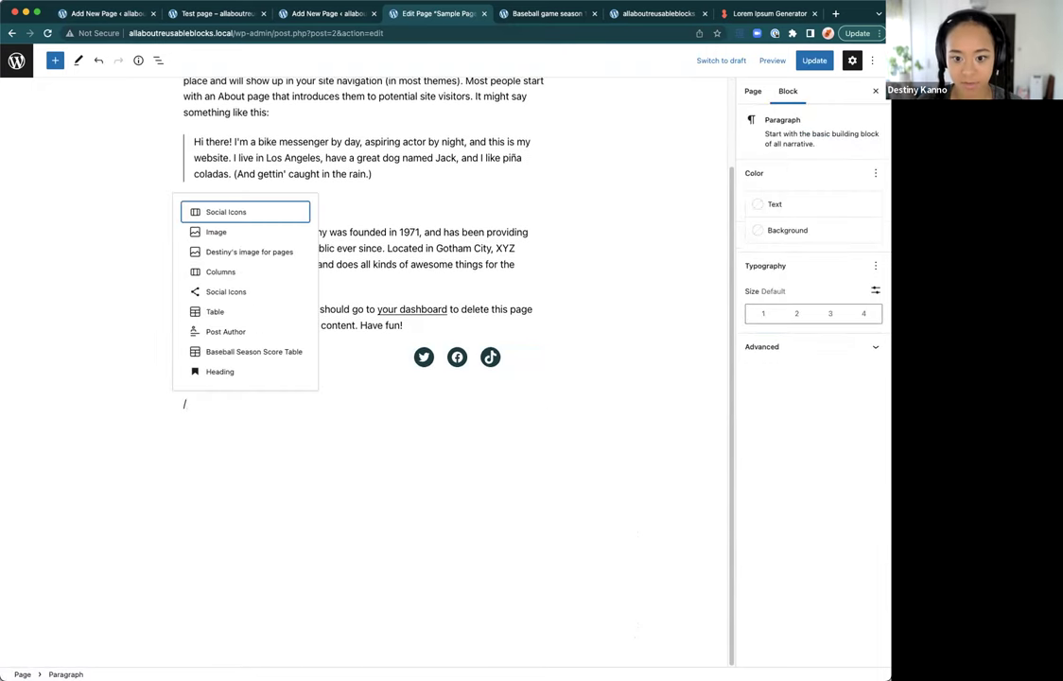
{"action": "type", "text": "des"}
{"action": "key", "text": "Return"}
{"action": "key", "text": "ctrl+s"}
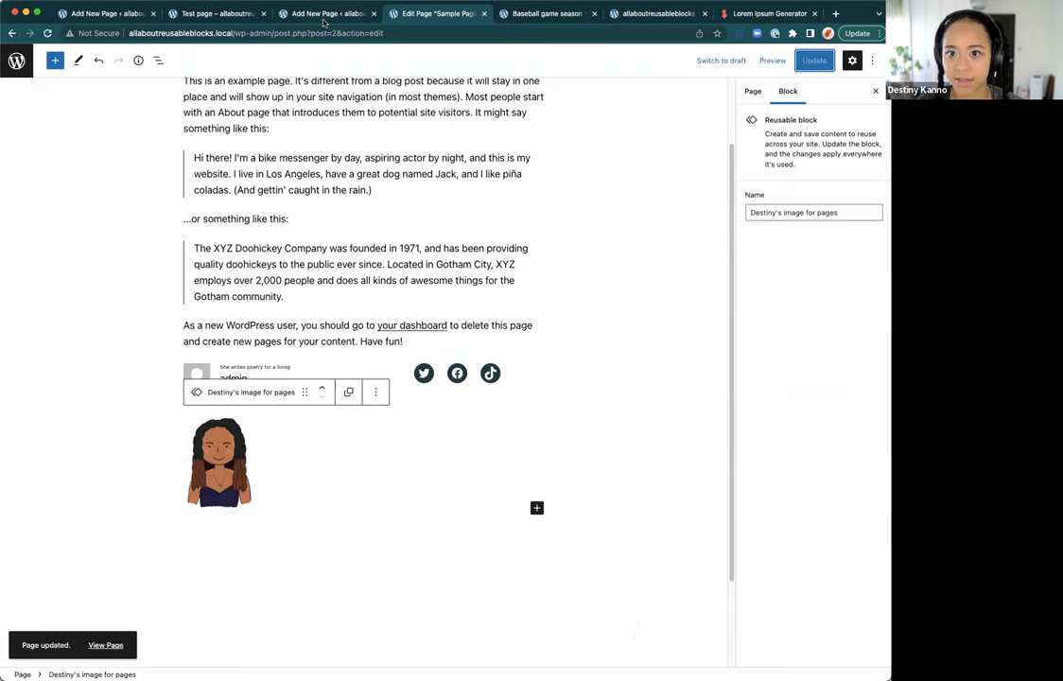
{"action": "left_click", "coordinate": [216, 21]}
Step: Check that both avatar images appear below the table on the live Test page
{"action": "scroll", "coordinate": [360, 226], "scroll_direction": "up", "scroll_amount": 15}
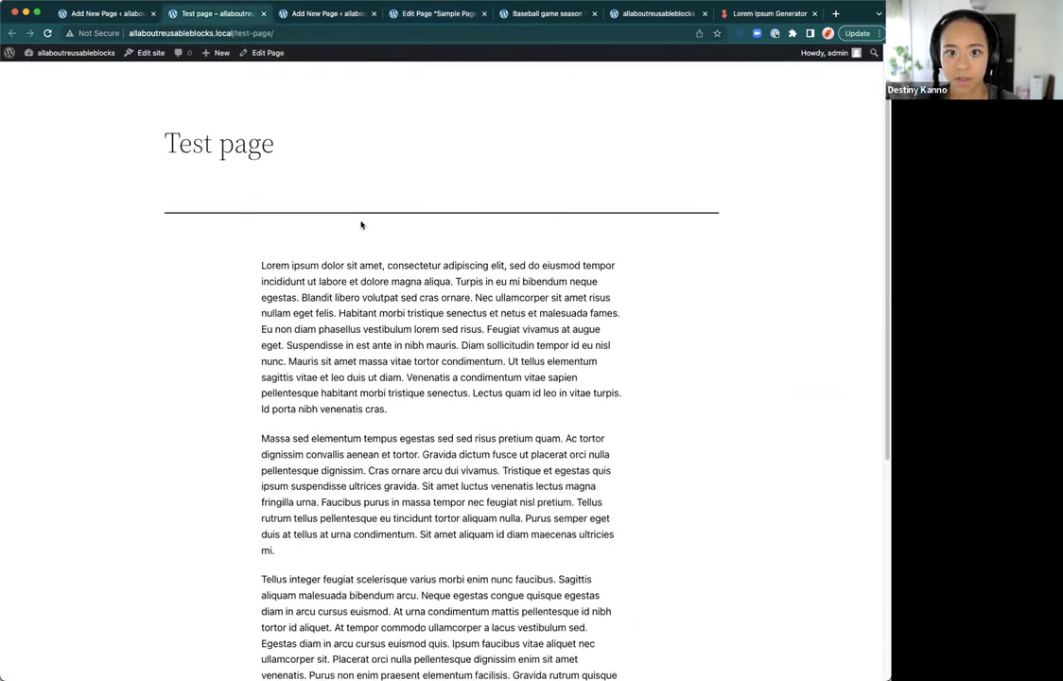
{"action": "scroll", "coordinate": [360, 226], "scroll_direction": "down", "scroll_amount": 10}
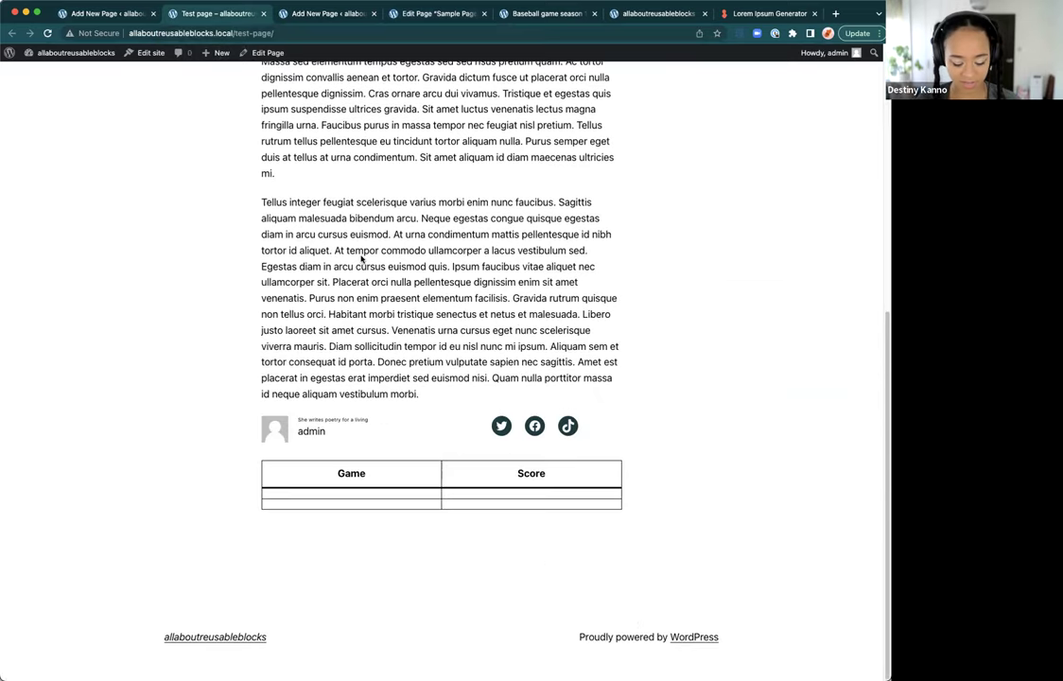
{"action": "scroll", "coordinate": [368, 270], "scroll_direction": "down", "scroll_amount": 3}
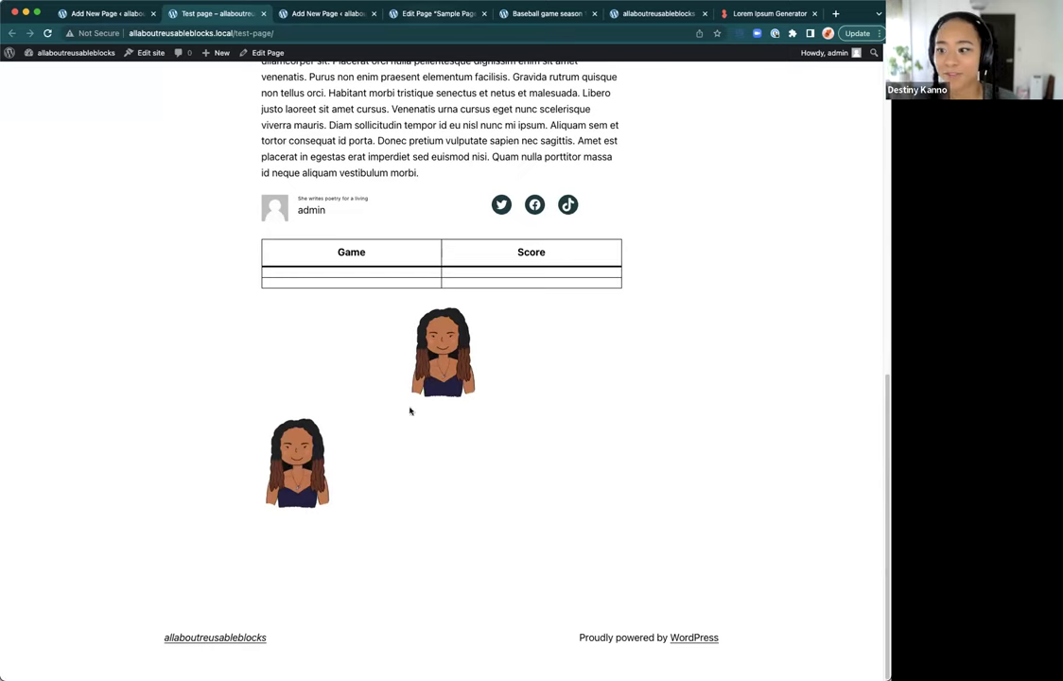
{"action": "left_click_drag", "start_coordinate": [379, 451], "coordinate": [440, 256]}
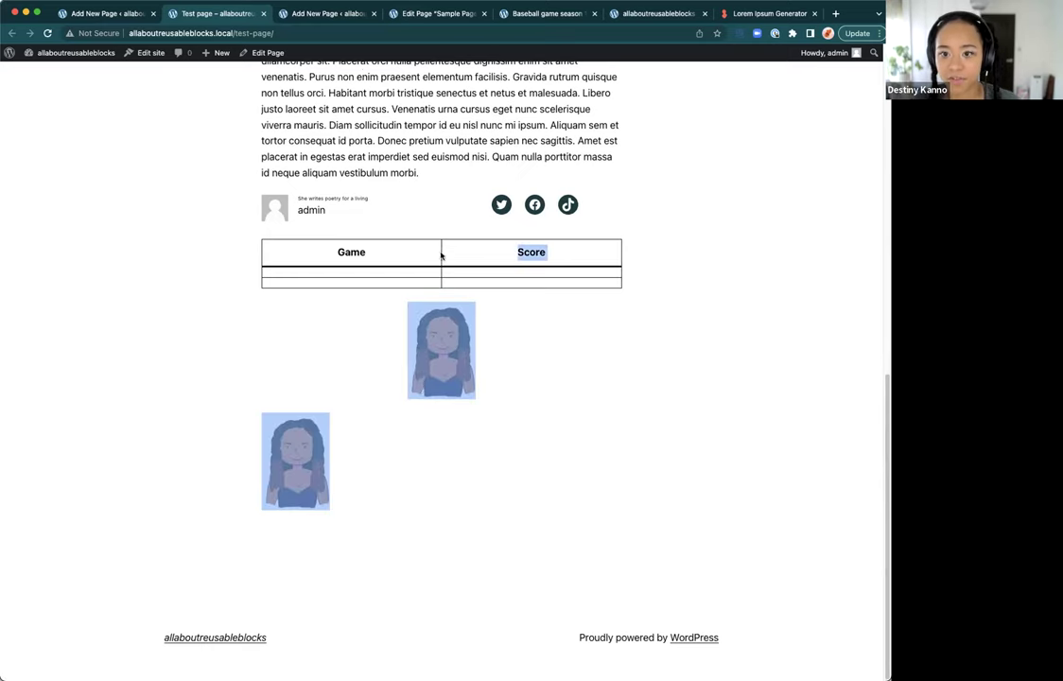
Step: Open the live Sample Page from its permalink and check the portrait at its end
{"action": "left_click", "coordinate": [412, 12]}
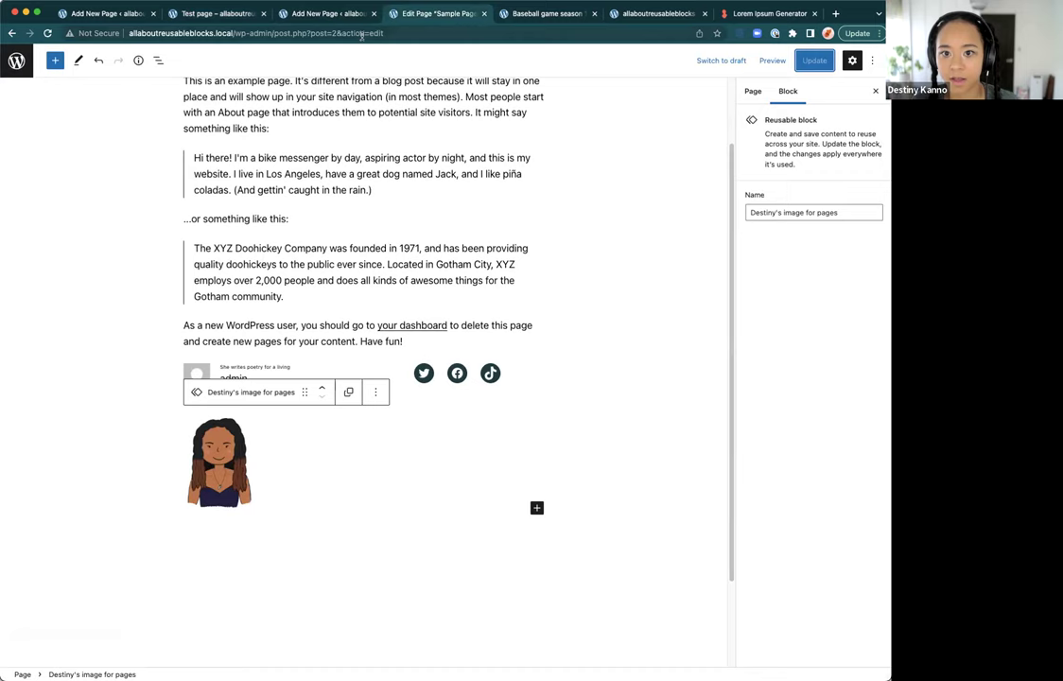
{"action": "scroll", "coordinate": [346, 279], "scroll_direction": "up", "scroll_amount": 2}
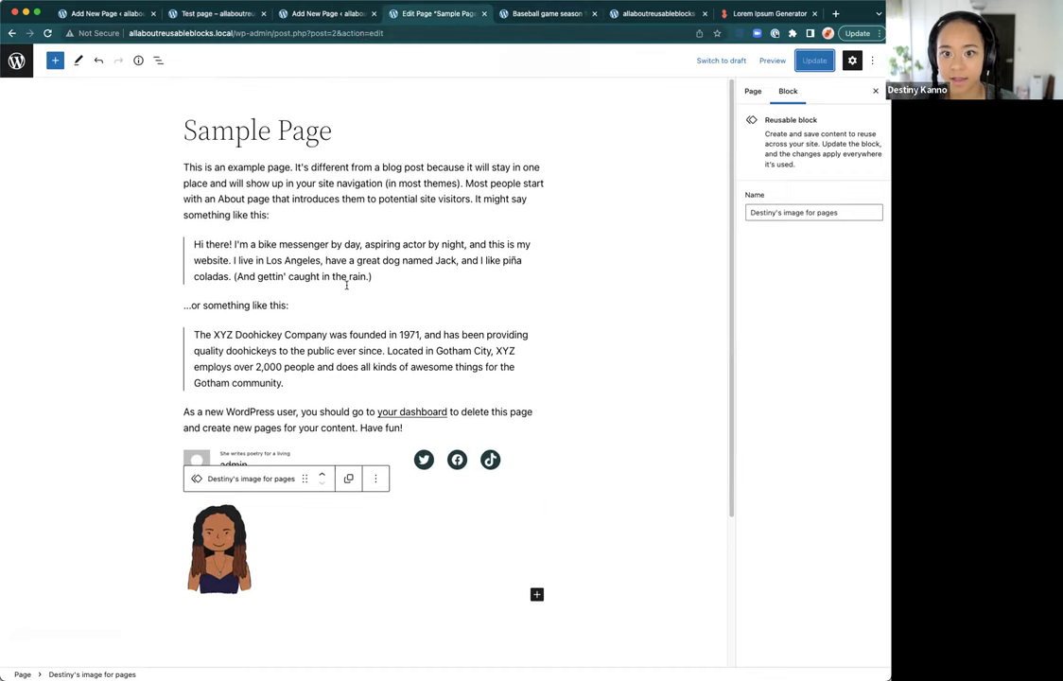
{"action": "left_click", "coordinate": [754, 91]}
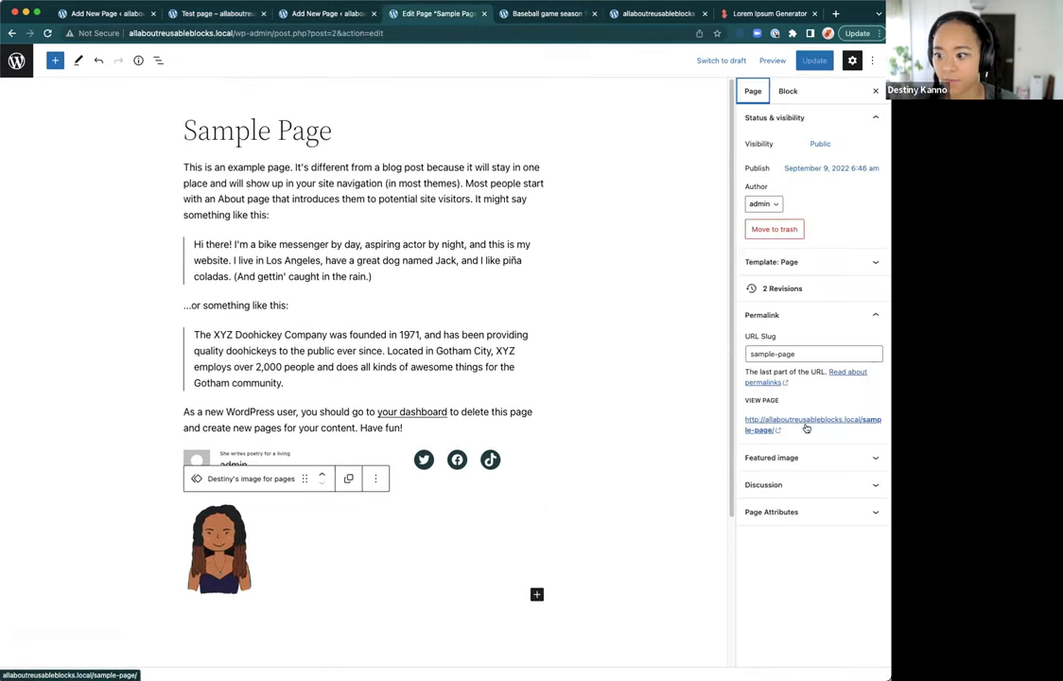
{"action": "left_click", "coordinate": [813, 420]}
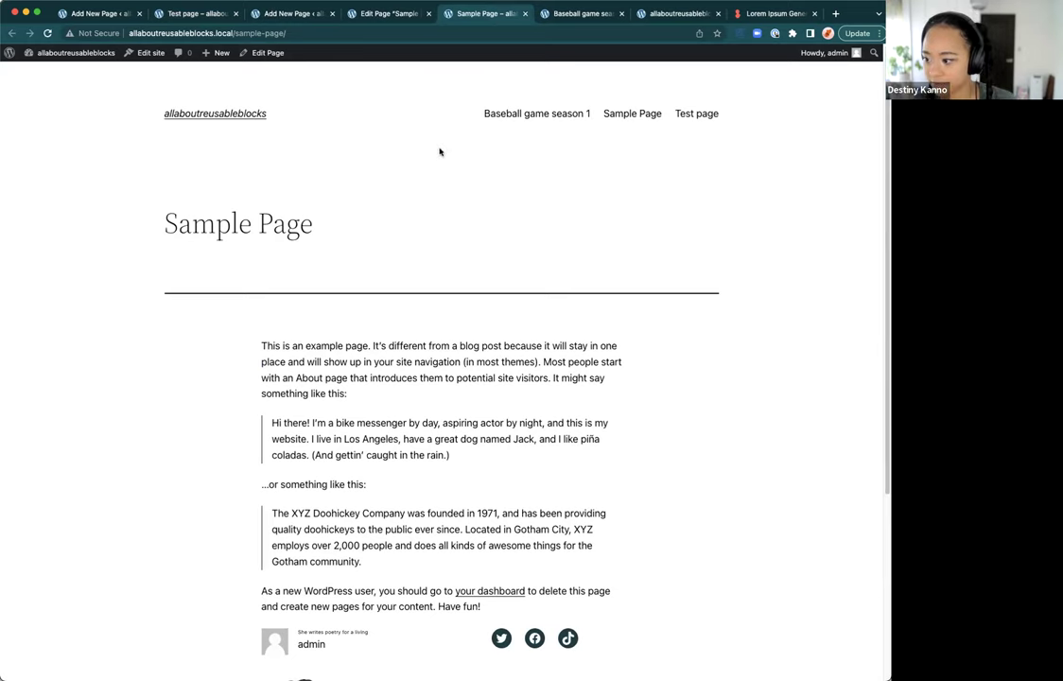
{"action": "scroll", "coordinate": [442, 164], "scroll_direction": "down", "scroll_amount": 5}
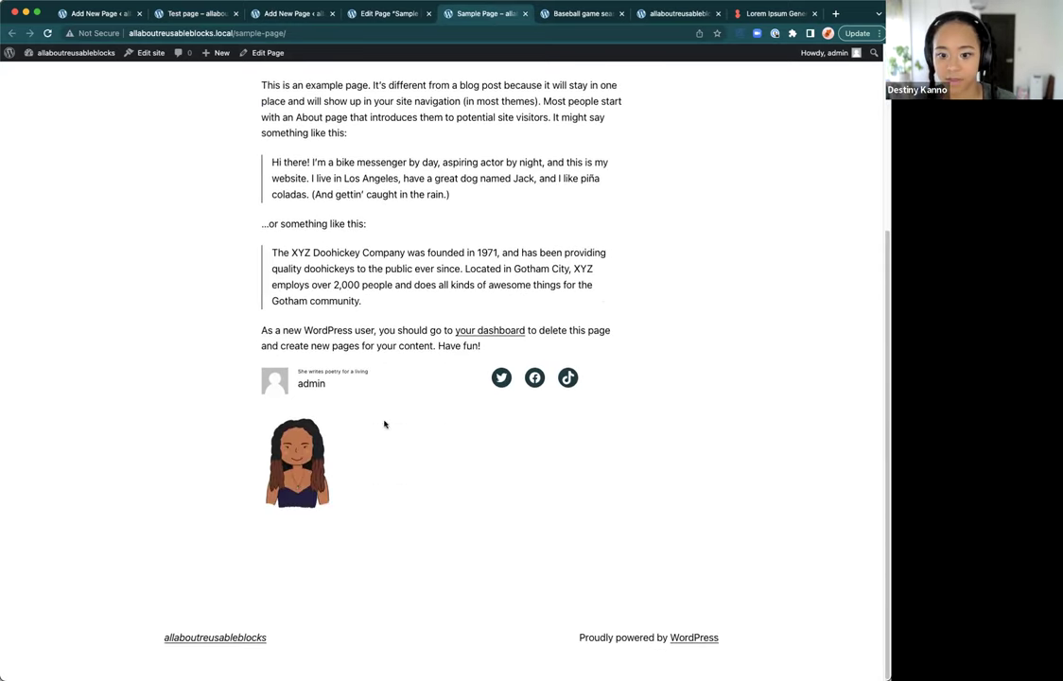
Step: Bring up the Baseball game season 1 table editor
{"action": "left_click", "coordinate": [184, 15]}
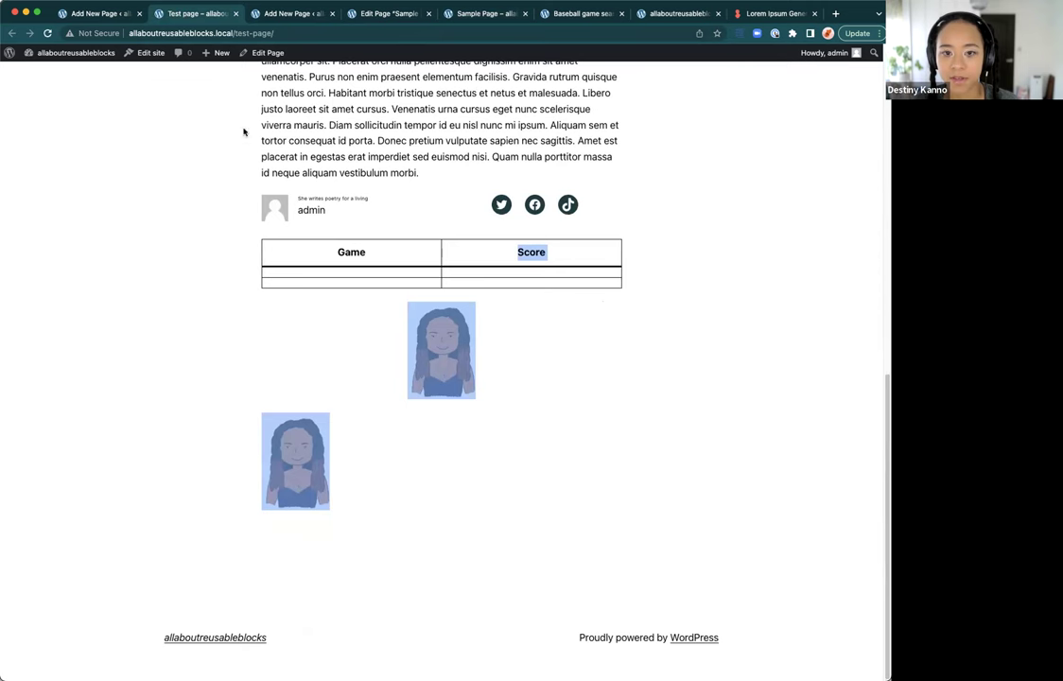
{"action": "left_click", "coordinate": [104, 14]}
{"action": "left_click", "coordinate": [302, 15]}
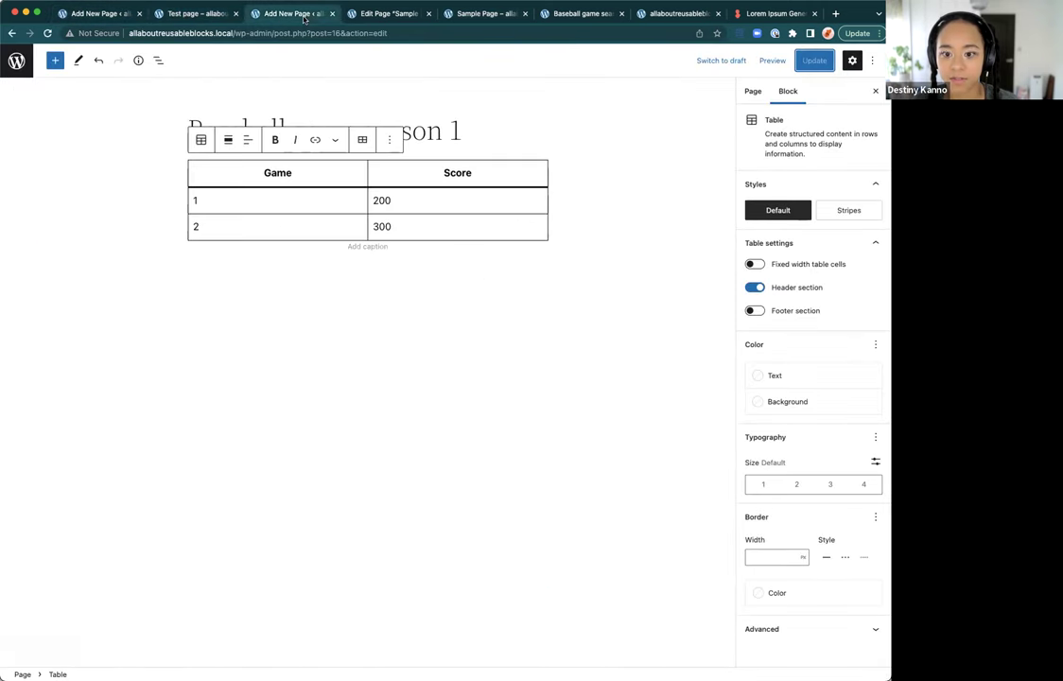
Step: Replace the reusable block's portrait with the uploaded plant photo 20220902_102054.jpg
{"action": "left_click", "coordinate": [84, 19]}
{"action": "scroll", "coordinate": [558, 242], "scroll_direction": "down", "scroll_amount": 10}
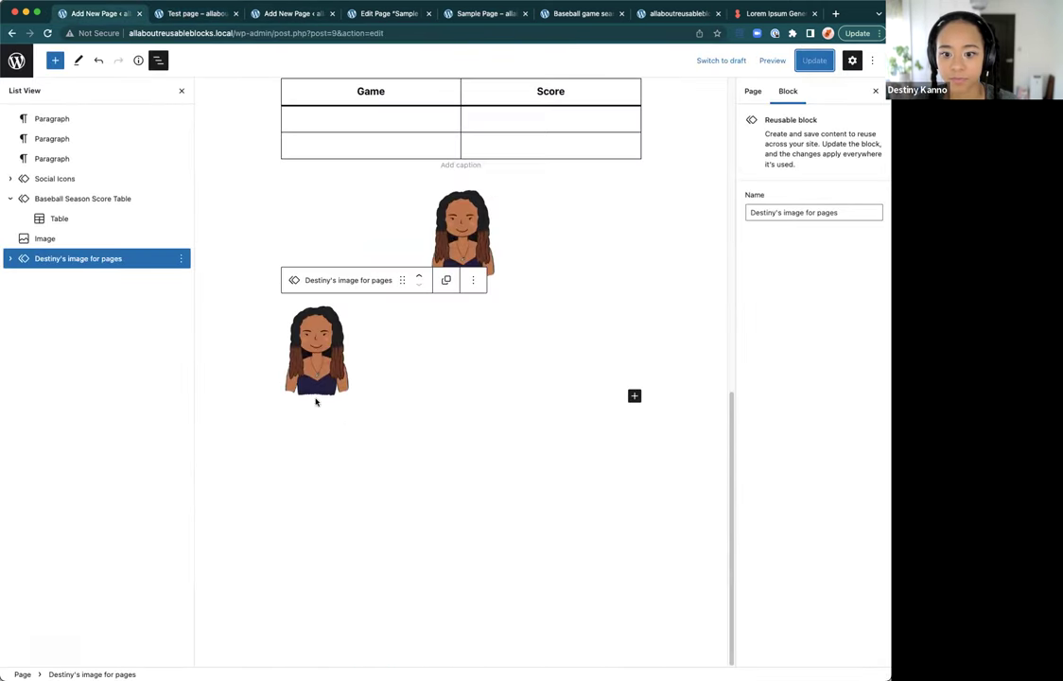
{"action": "left_click", "coordinate": [316, 378]}
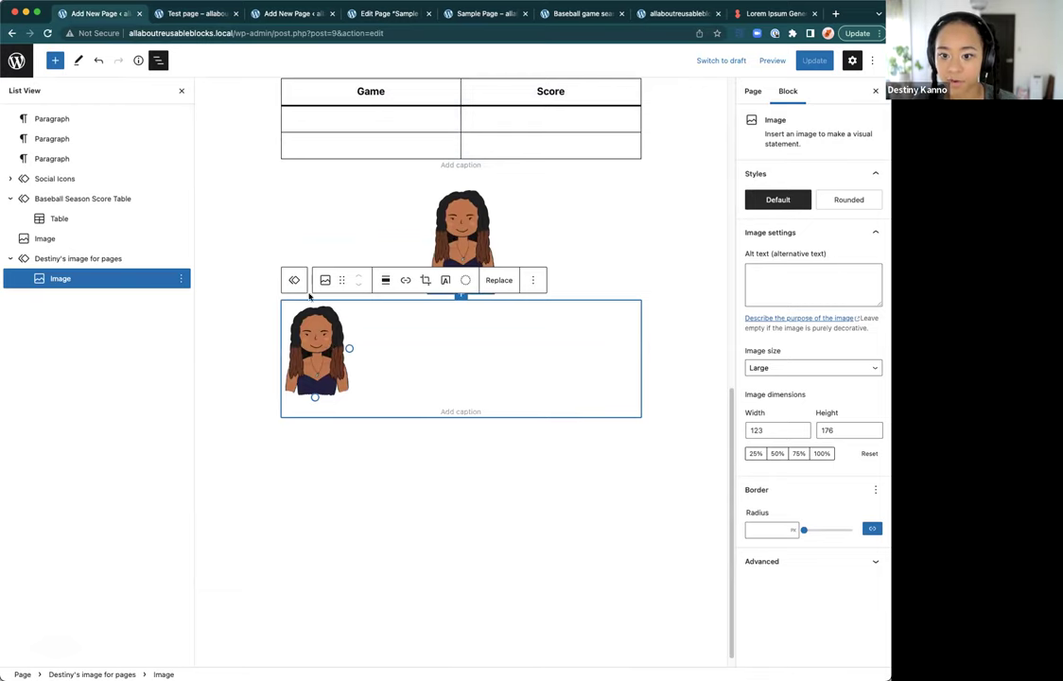
{"action": "left_click", "coordinate": [504, 281]}
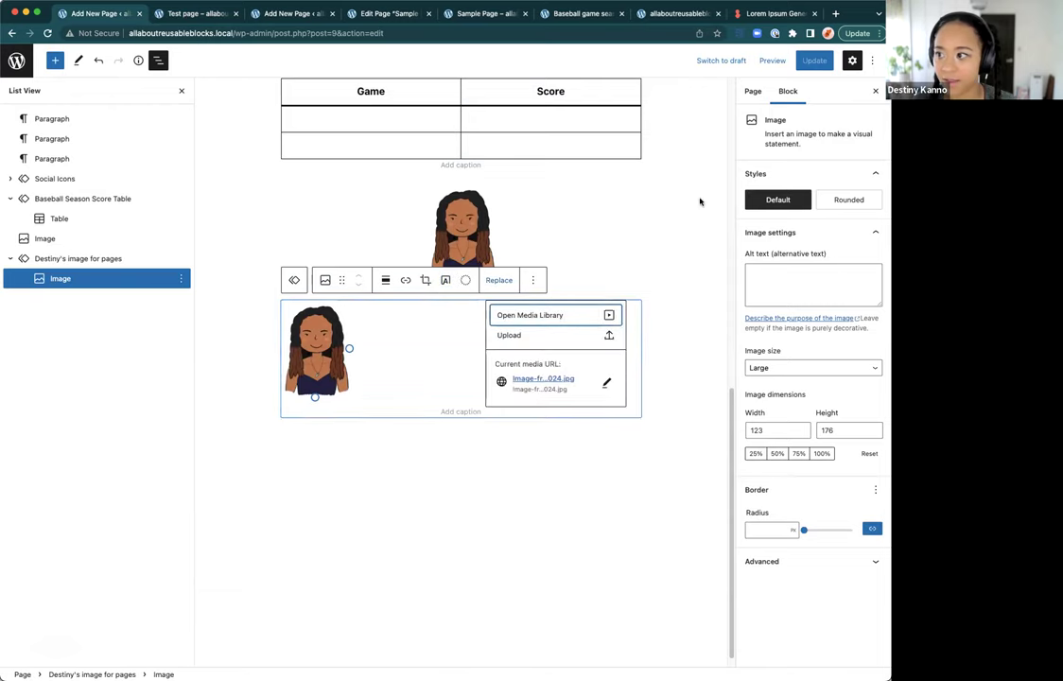
{"action": "left_click", "coordinate": [522, 315]}
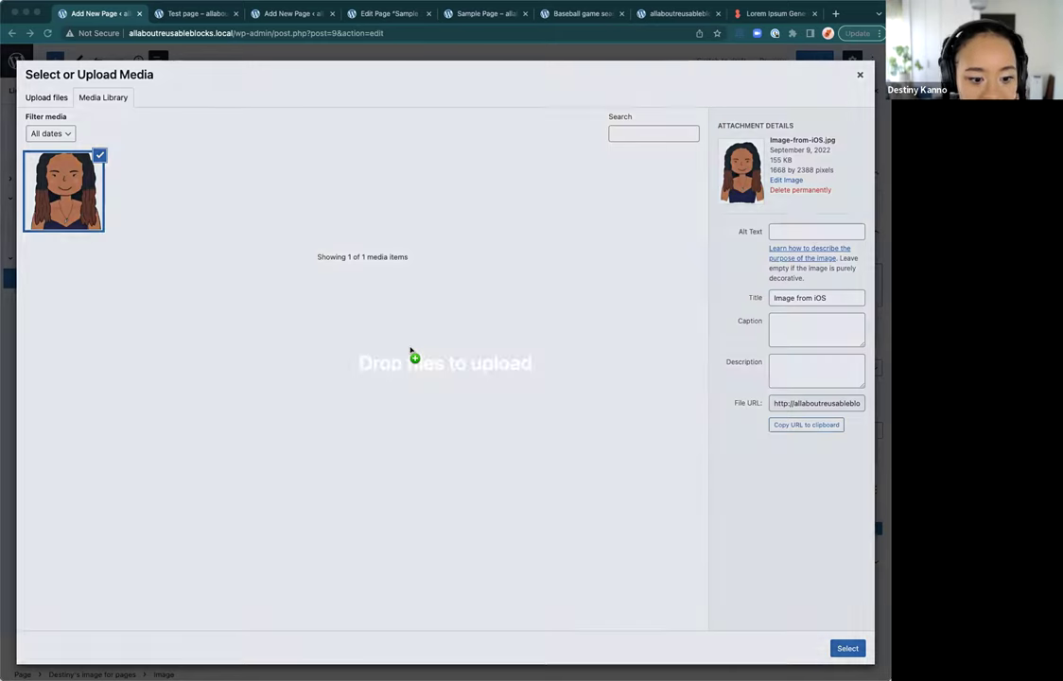
{"action": "left_click_drag", "start_coordinate": [415, 355], "coordinate": [328, 251]}
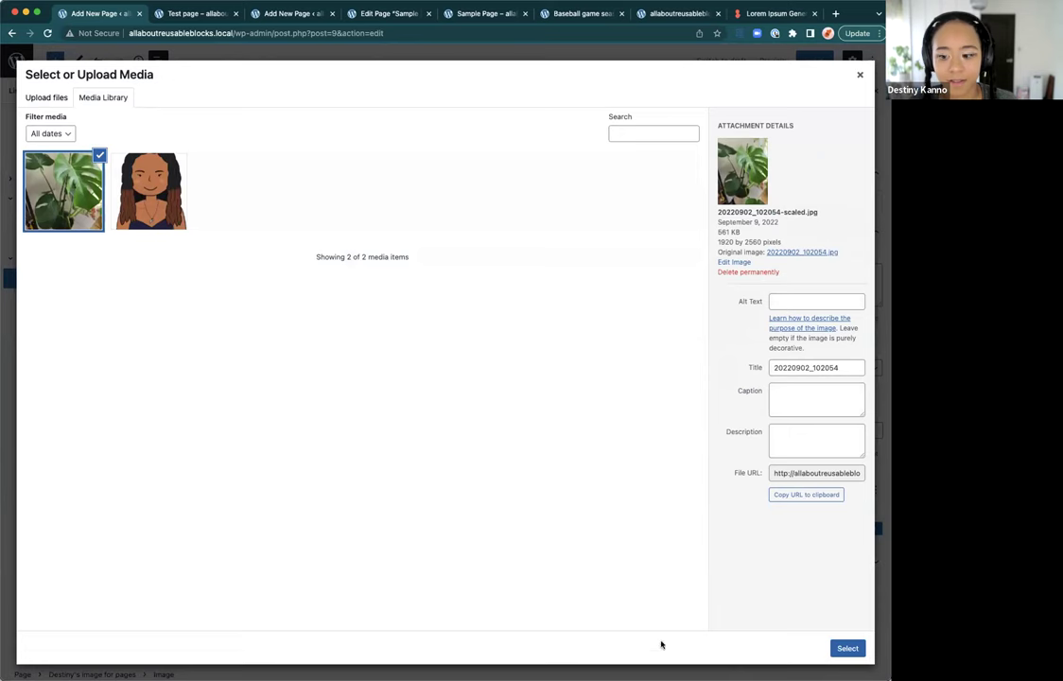
{"action": "left_click", "coordinate": [835, 648]}
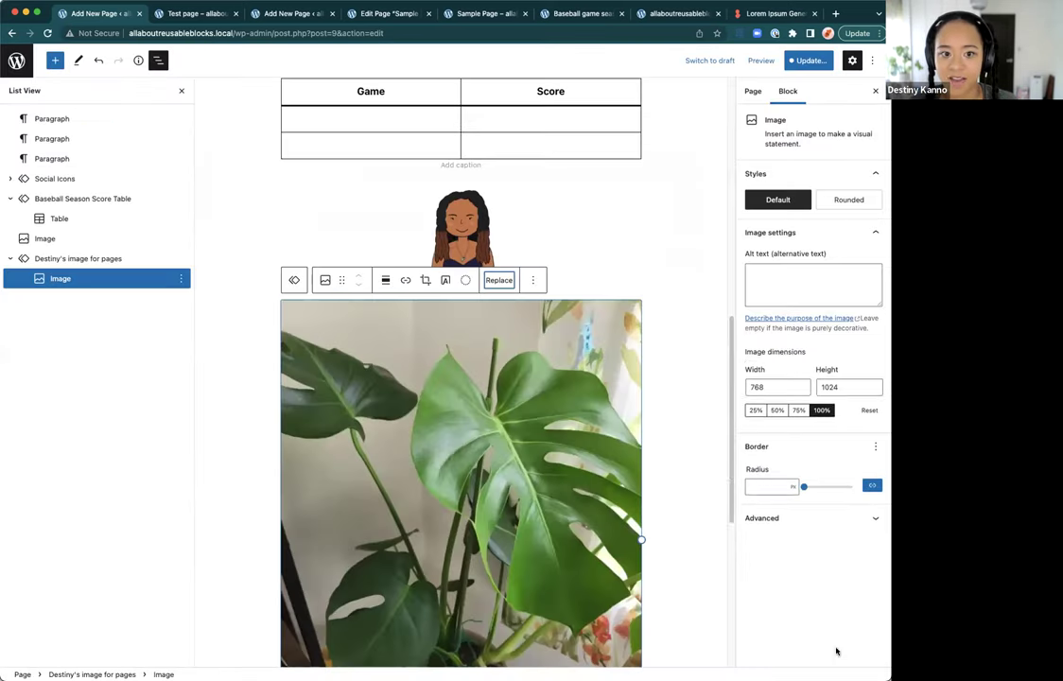
Step: Resize the plant photo in the reusable block to 175×233
{"action": "scroll", "coordinate": [383, 327], "scroll_direction": "down", "scroll_amount": 5}
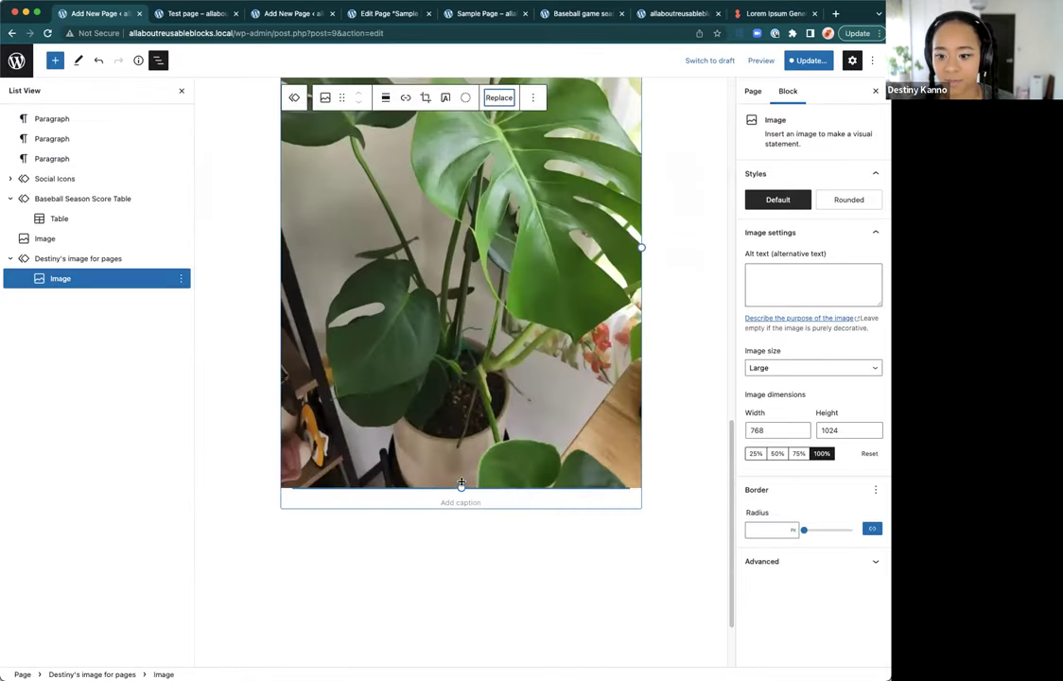
{"action": "left_click_drag", "start_coordinate": [460, 483], "coordinate": [379, 382]}
{"action": "scroll", "coordinate": [388, 297], "scroll_direction": "up", "scroll_amount": 8}
{"action": "scroll", "coordinate": [374, 508], "scroll_direction": "down", "scroll_amount": 5}
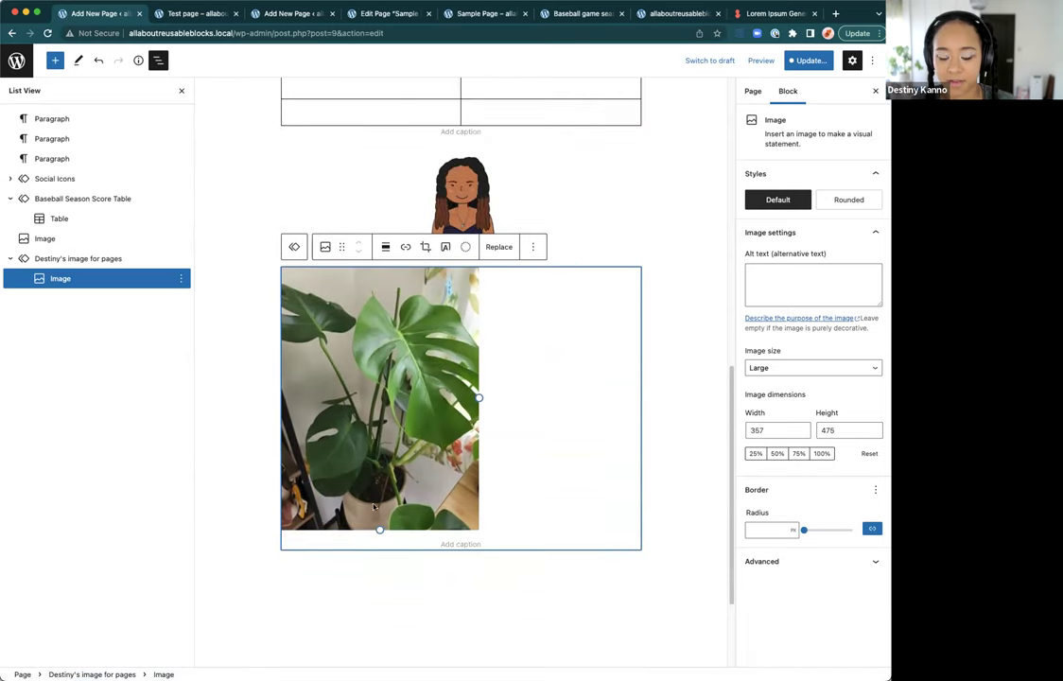
{"action": "left_click_drag", "start_coordinate": [380, 528], "coordinate": [329, 395]}
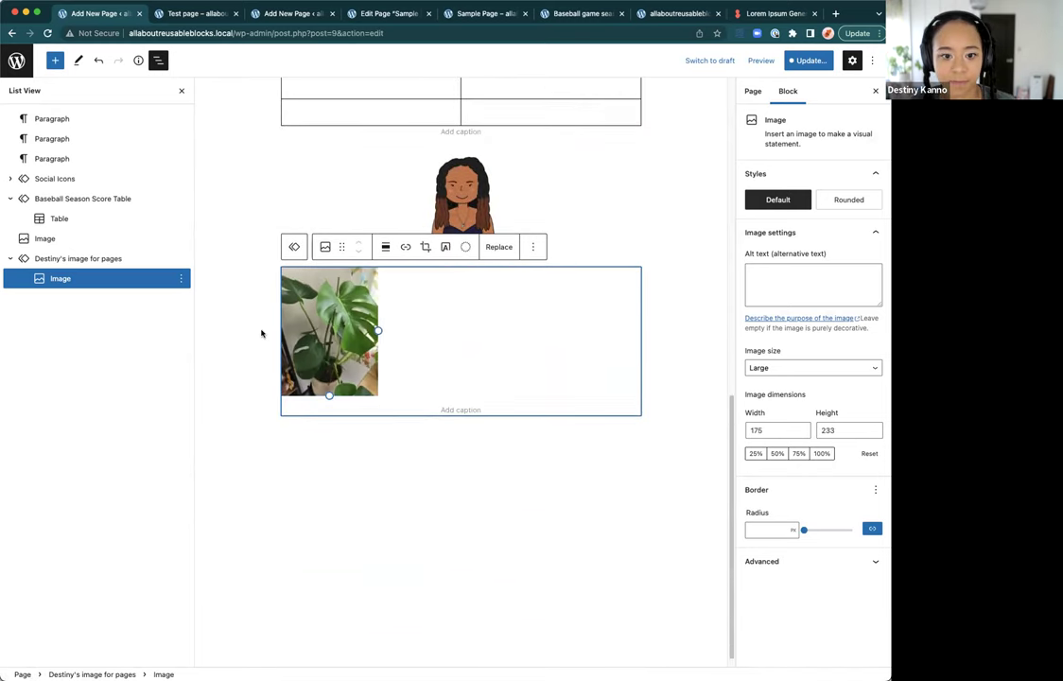
Step: Delete the standalone avatar image above the reusable block
{"action": "left_click", "coordinate": [86, 257]}
{"action": "left_click", "coordinate": [85, 238]}
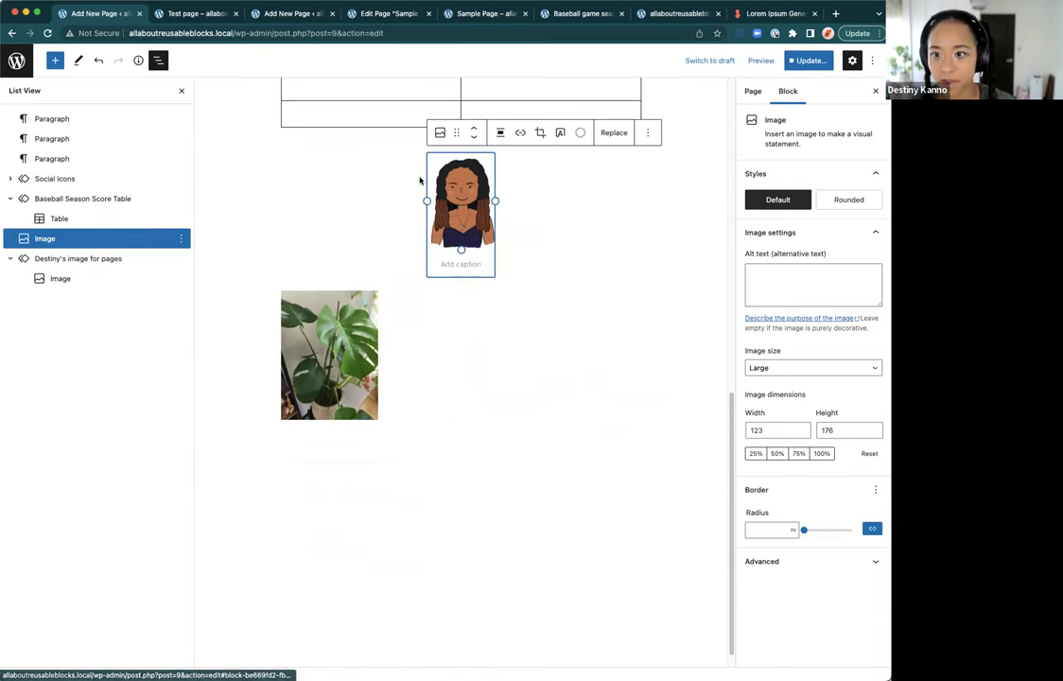
{"action": "key", "text": "BackSpace"}
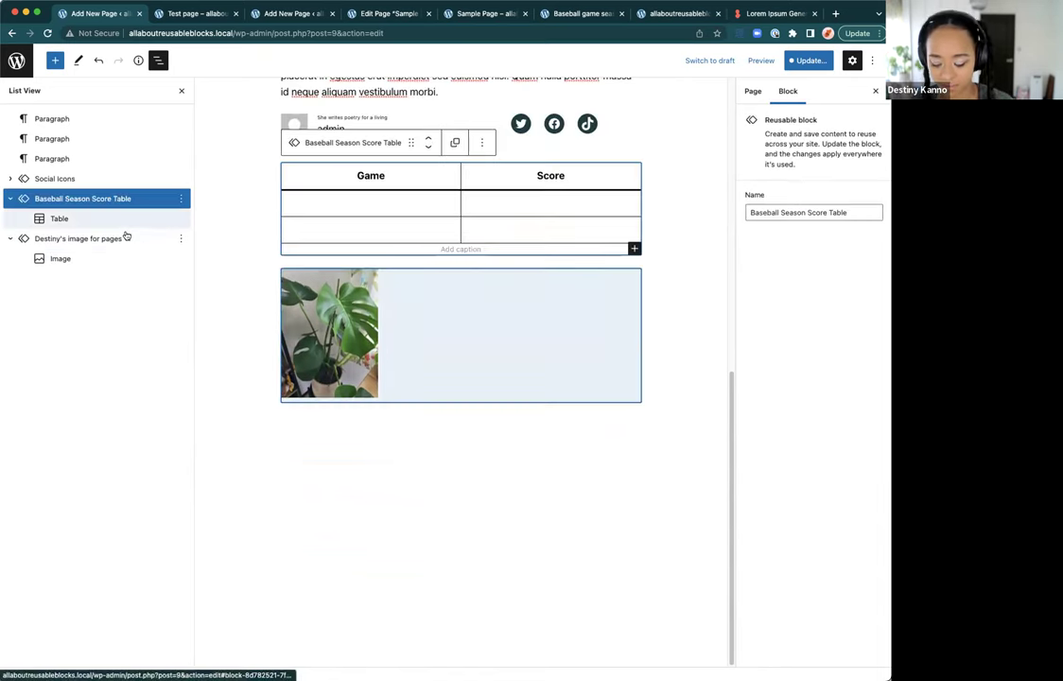
Step: Update the Test page and save the reusable block changes
{"action": "left_click", "coordinate": [109, 239]}
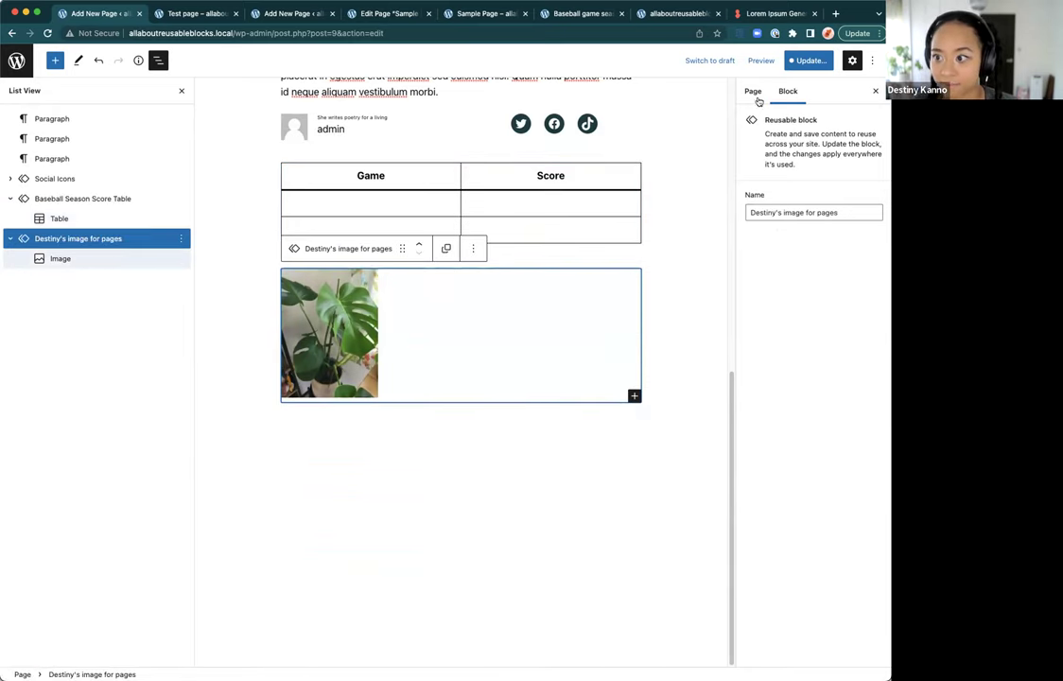
{"action": "left_click", "coordinate": [806, 59]}
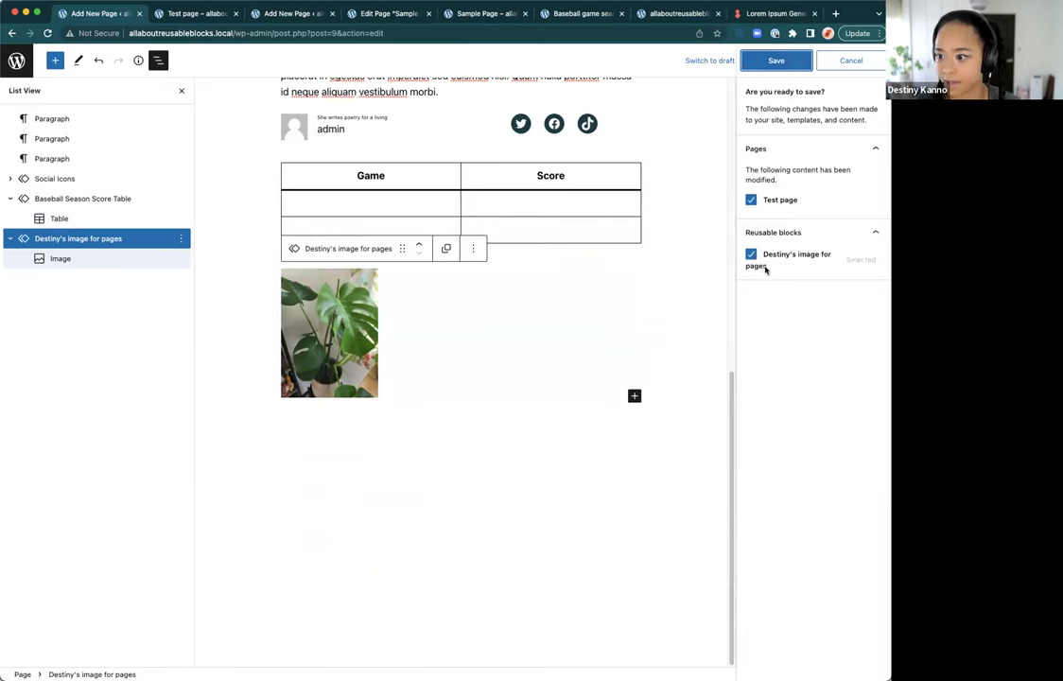
{"action": "left_click", "coordinate": [775, 63]}
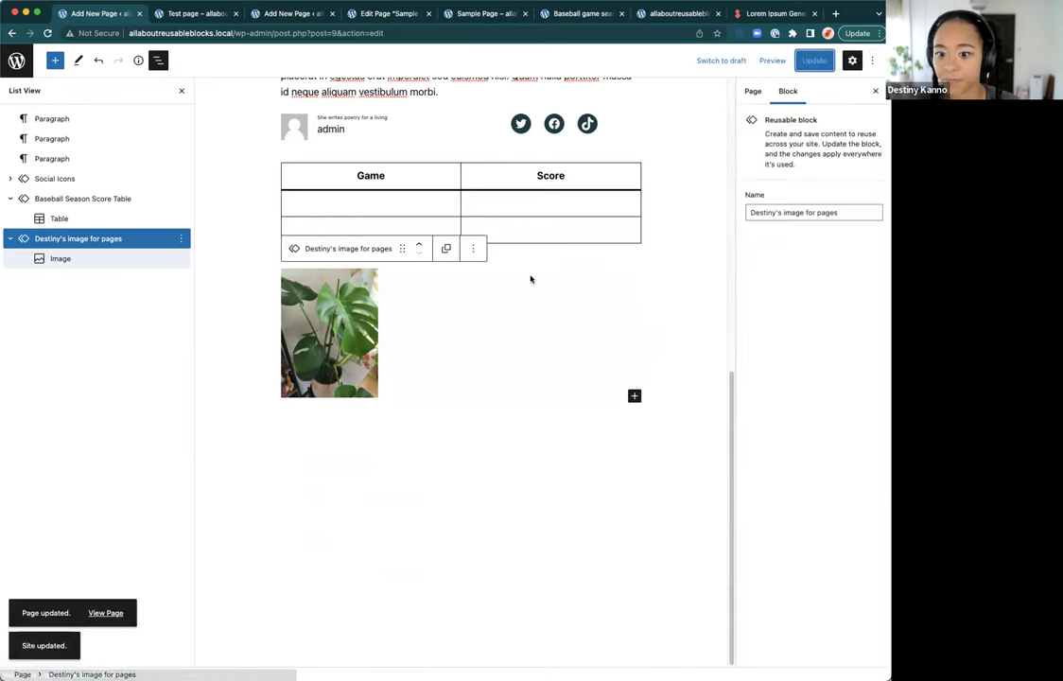
{"action": "scroll", "coordinate": [423, 357], "scroll_direction": "up", "scroll_amount": 3}
Step: Reload the live Test page and Sample Page to confirm both show the plant photo
{"action": "scroll", "coordinate": [424, 358], "scroll_direction": "up", "scroll_amount": 5}
{"action": "left_click", "coordinate": [200, 13]}
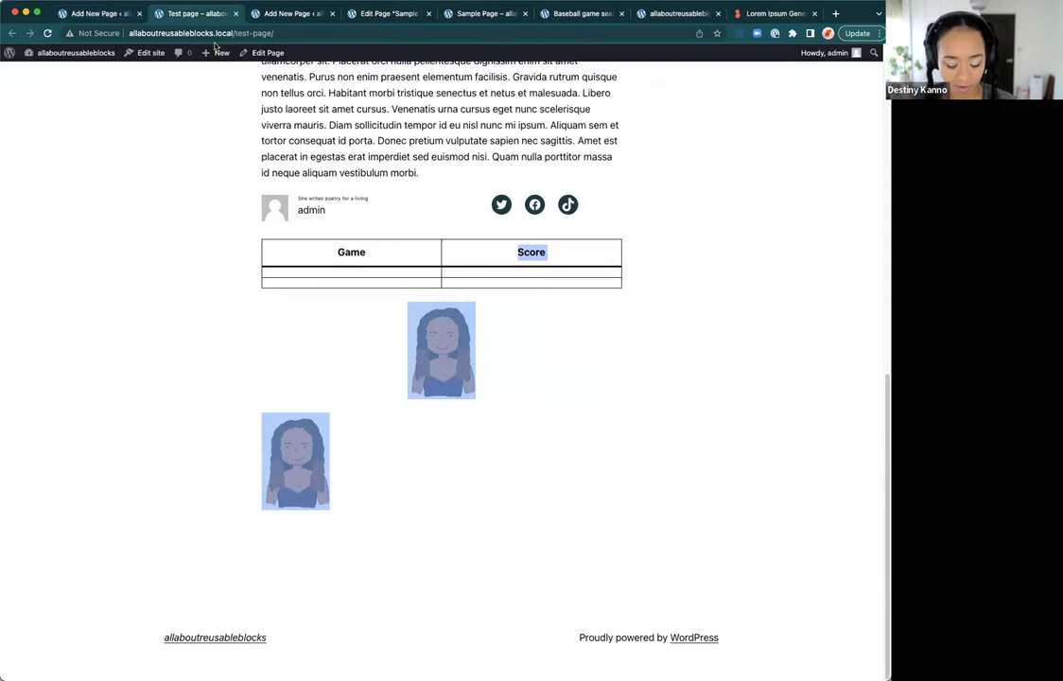
{"action": "key", "text": "super+r"}
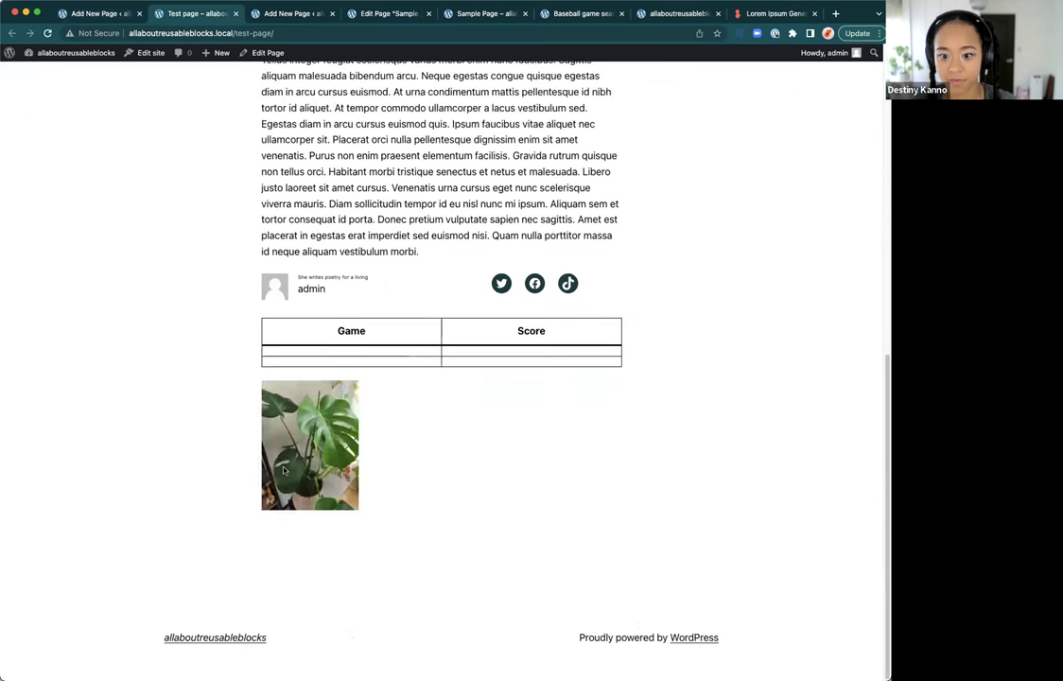
{"action": "left_click", "coordinate": [465, 15]}
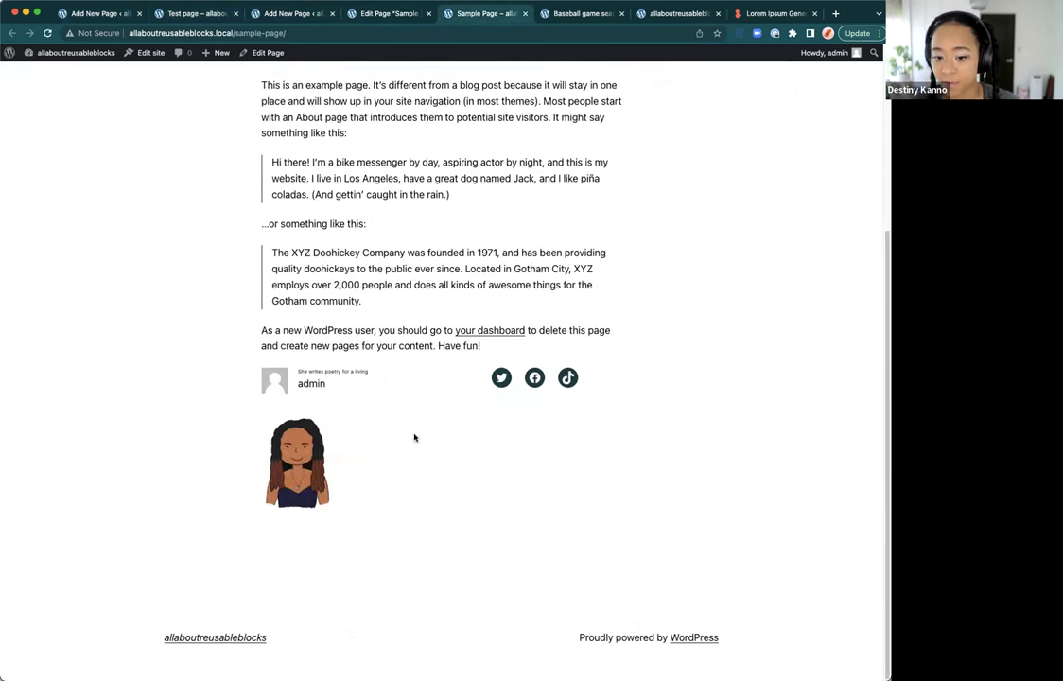
{"action": "key", "text": "super+r"}
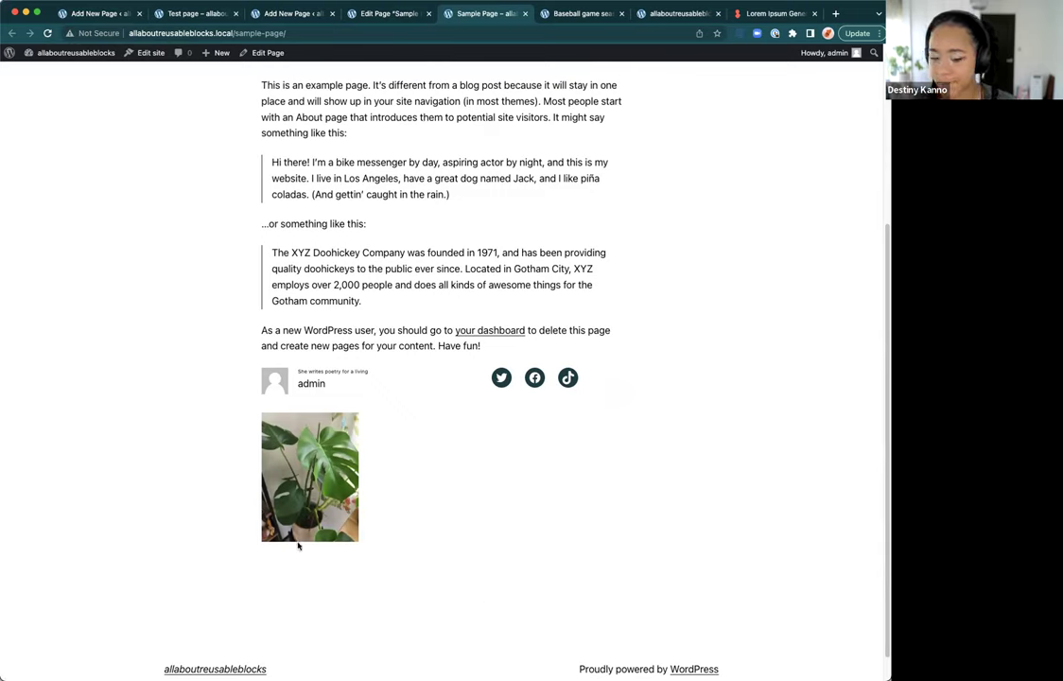
{"action": "left_click", "coordinate": [79, 13]}
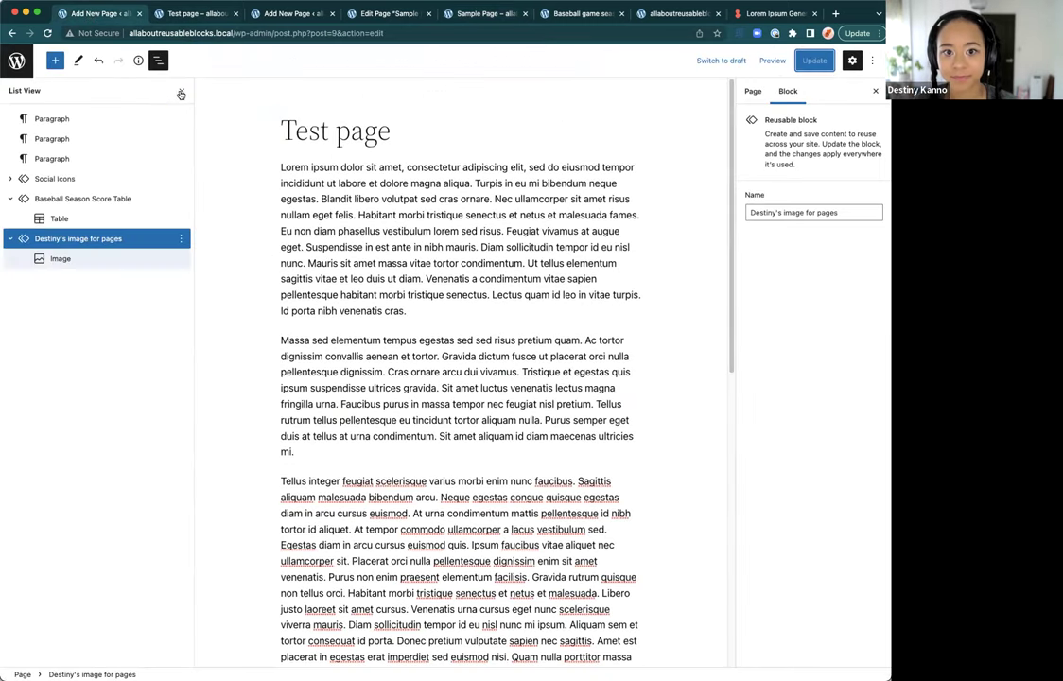
Step: Go to Manage Reusable blocks from the inserter's Reusable tab to list all reusable blocks
{"action": "left_click", "coordinate": [157, 61]}
{"action": "left_click", "coordinate": [151, 63]}
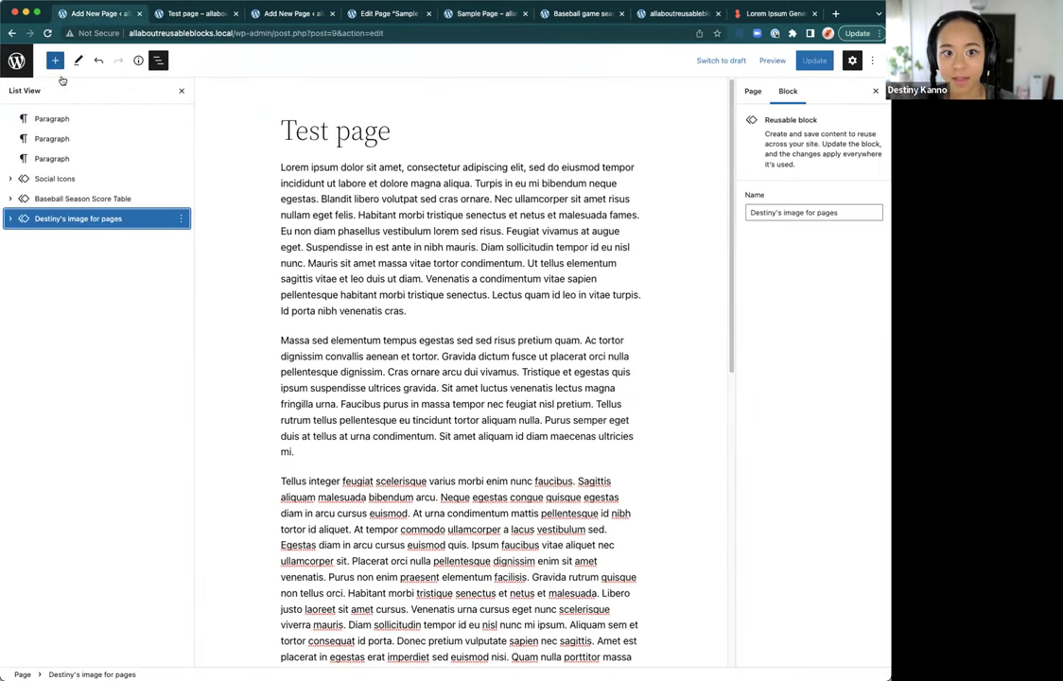
{"action": "left_click", "coordinate": [55, 60]}
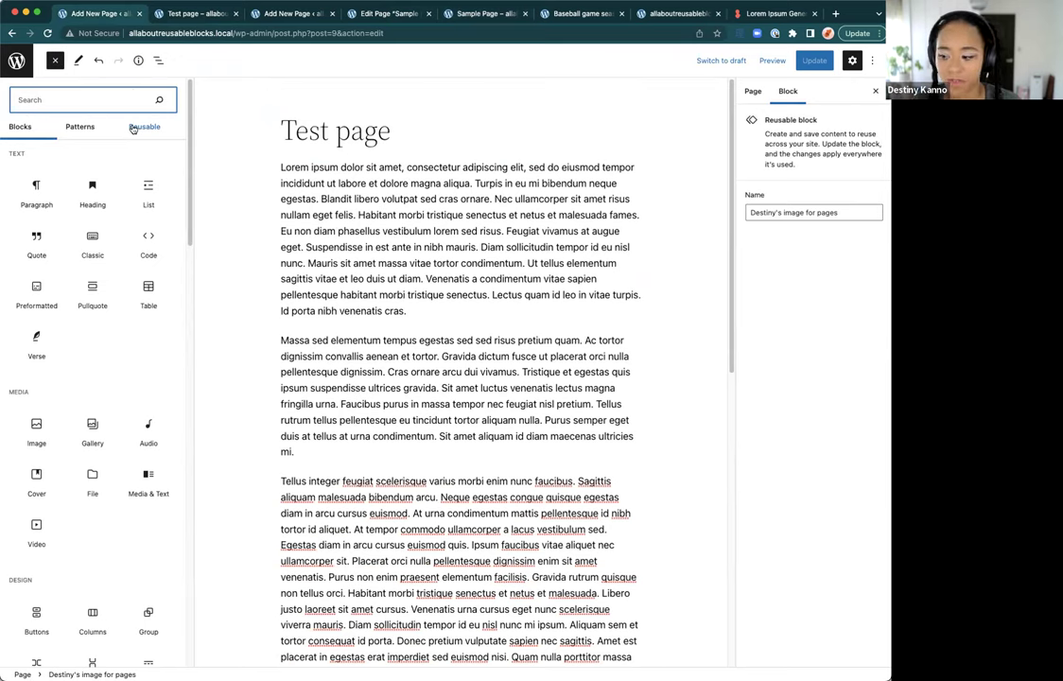
{"action": "left_click", "coordinate": [136, 127]}
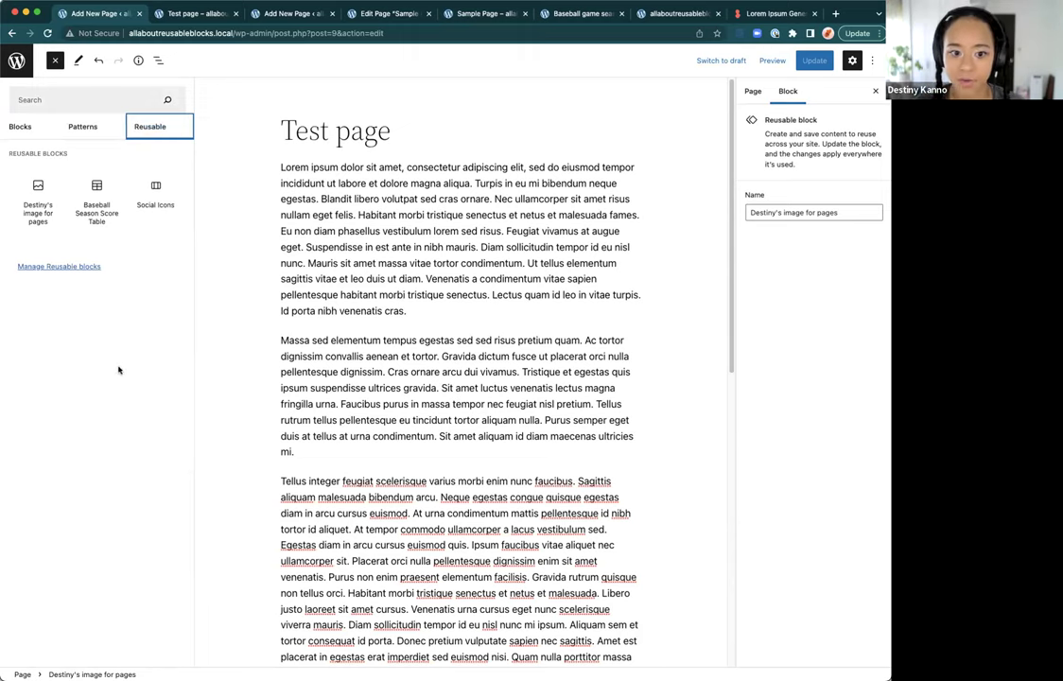
{"action": "left_click", "coordinate": [81, 267]}
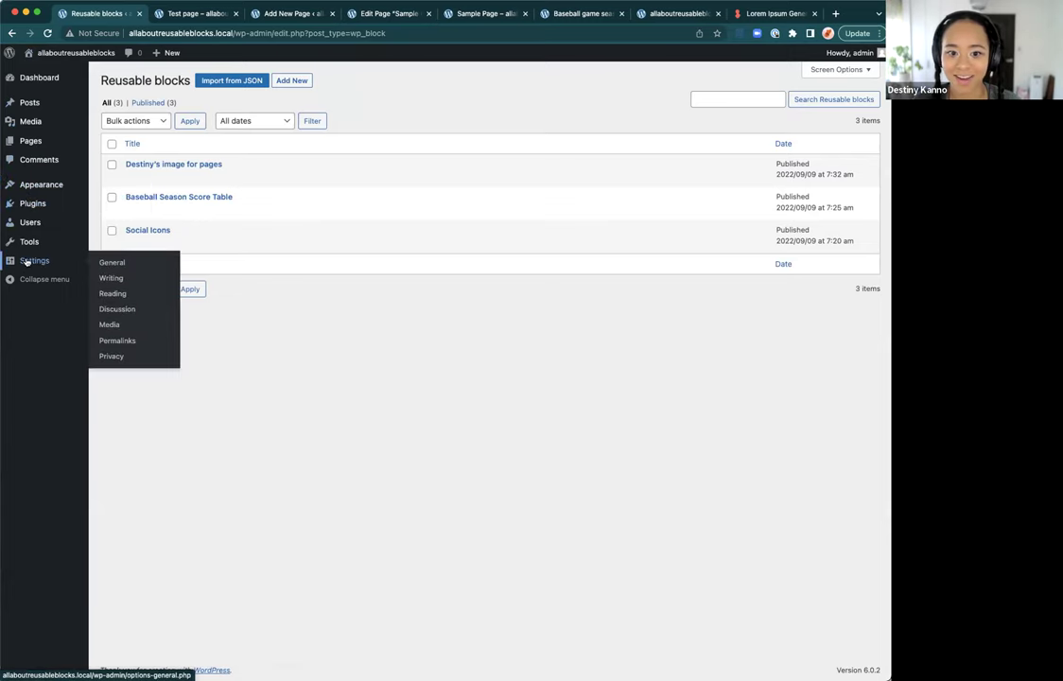
{"action": "mouse_move", "coordinate": [31, 245]}
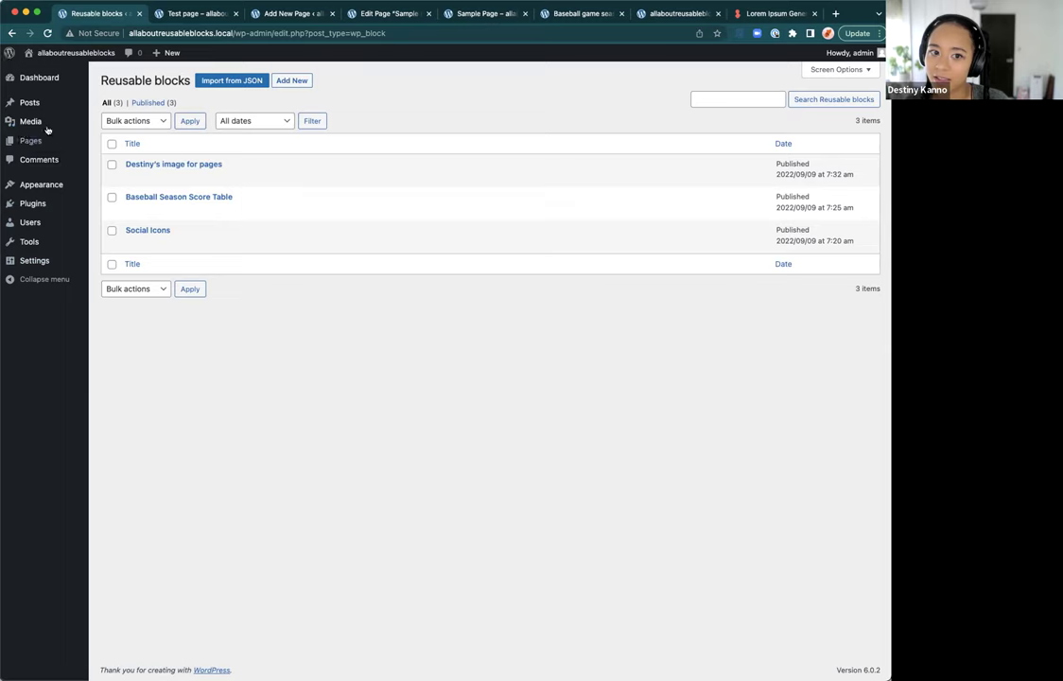
{"action": "mouse_move", "coordinate": [44, 123]}
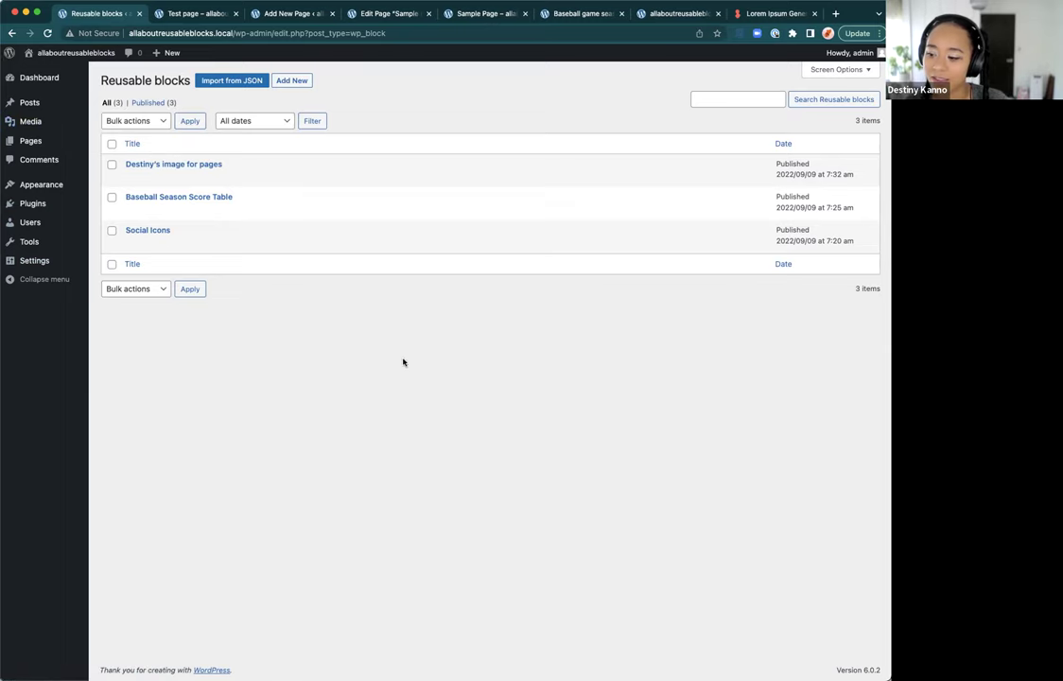
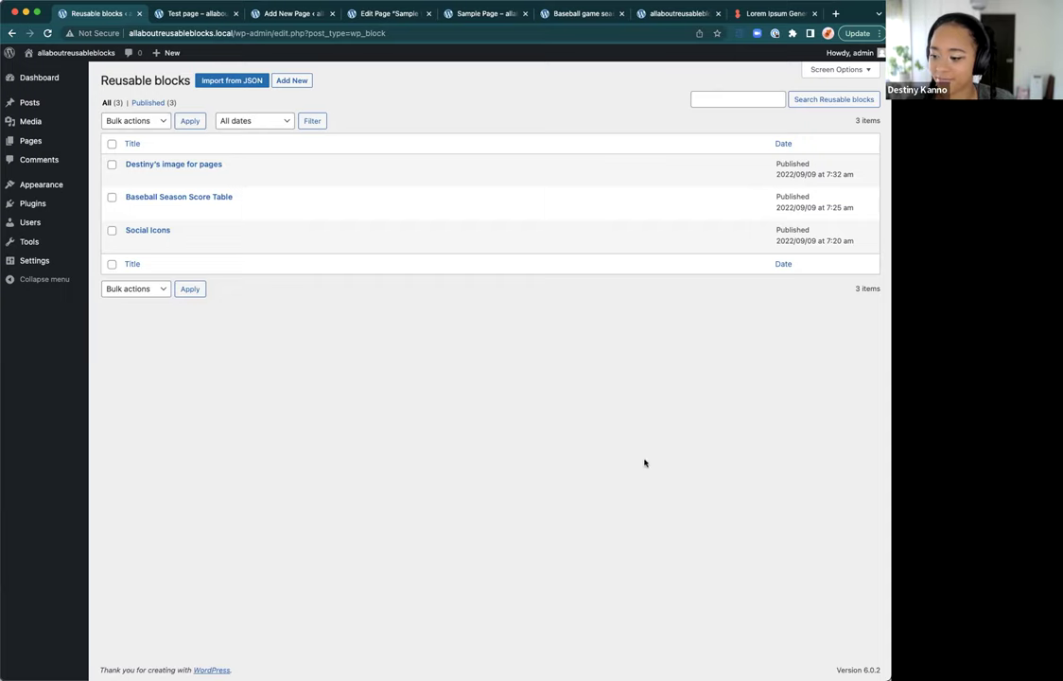
Step: Sort the Reusable blocks list by the Title column in ascending order
{"action": "left_click", "coordinate": [403, 262]}
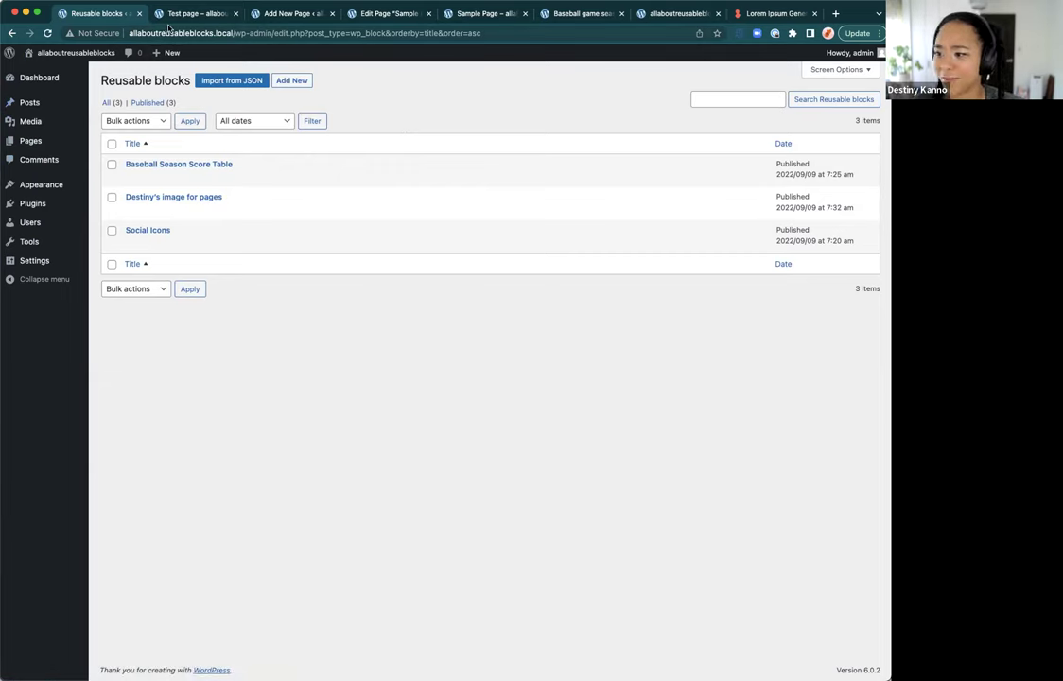
{"action": "left_click", "coordinate": [168, 29]}
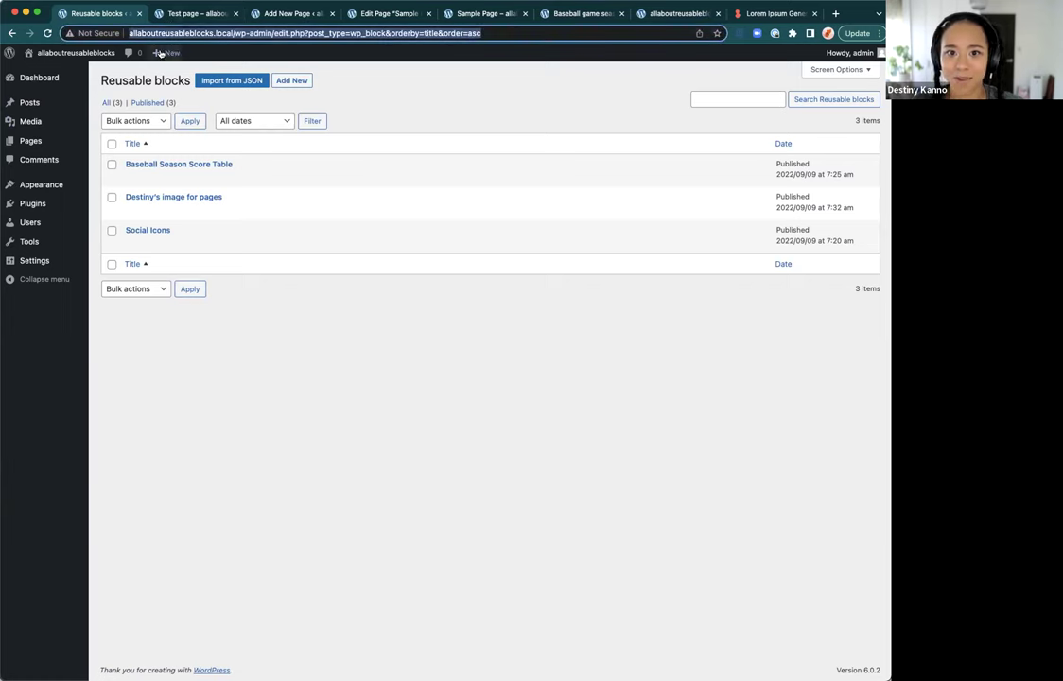
{"action": "left_click", "coordinate": [173, 15]}
{"action": "left_click", "coordinate": [305, 14]}
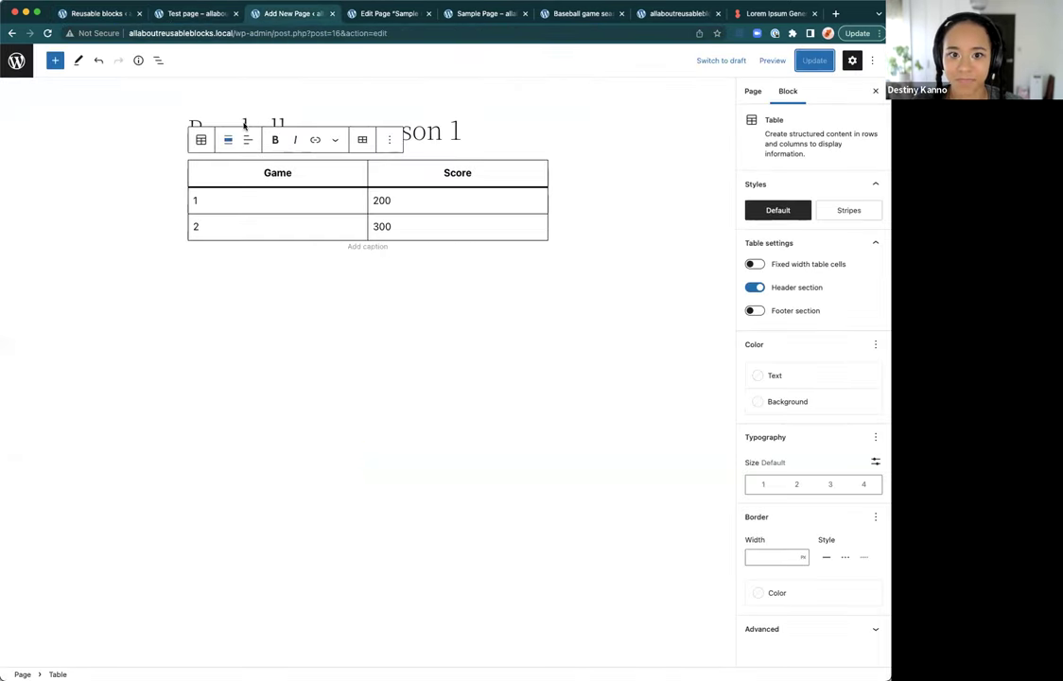
{"action": "left_click", "coordinate": [157, 60]}
{"action": "left_click", "coordinate": [64, 64]}
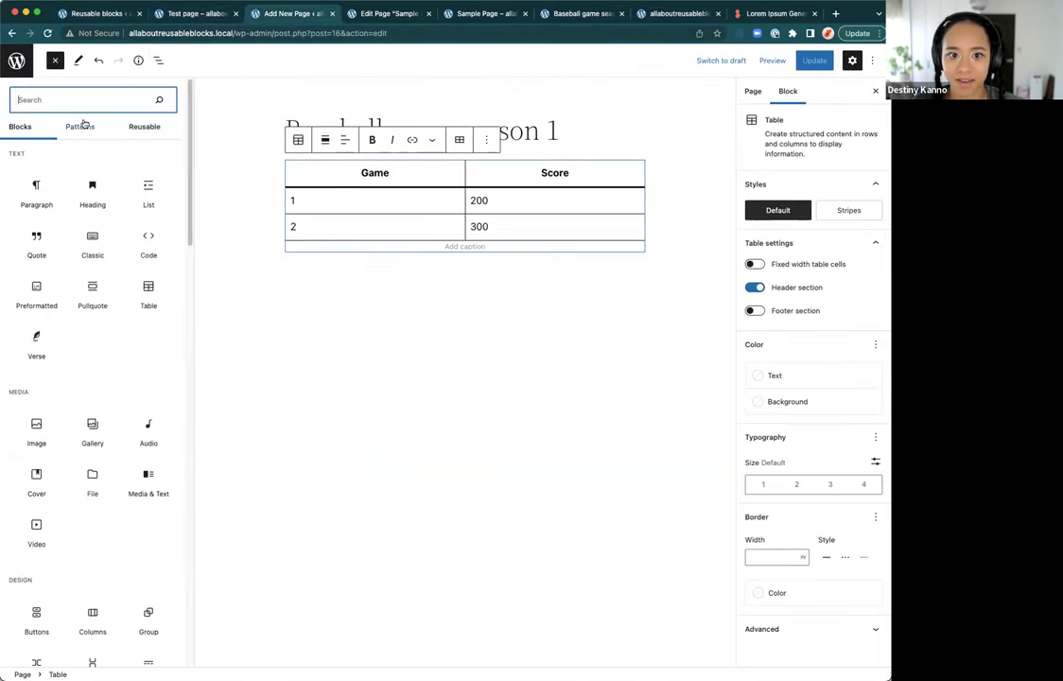
{"action": "left_click", "coordinate": [148, 126]}
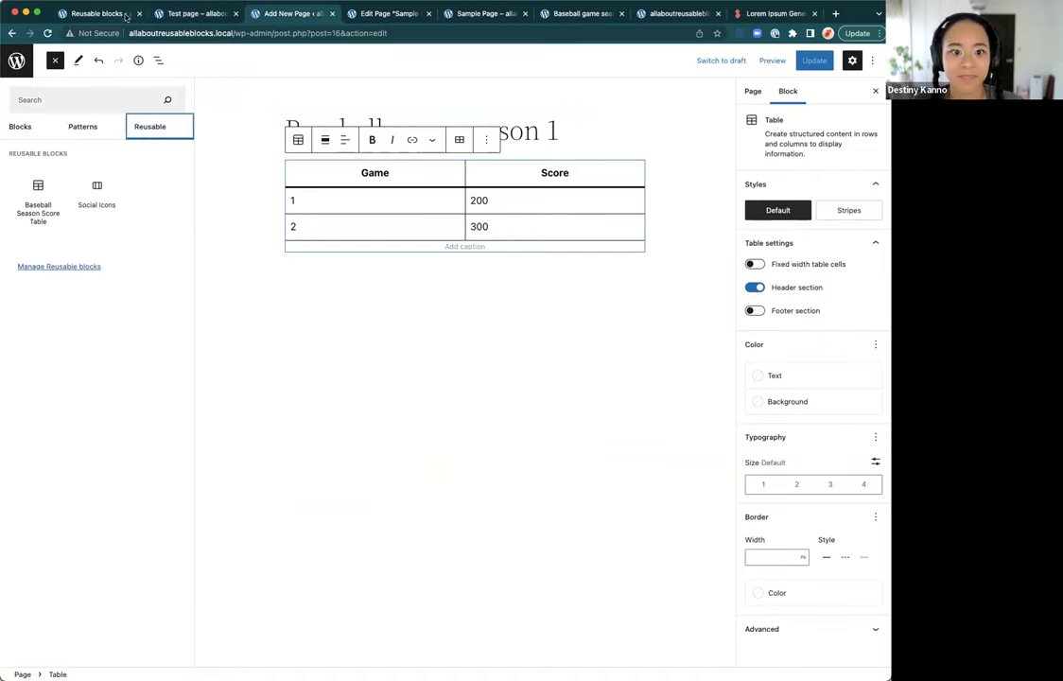
{"action": "left_click", "coordinate": [163, 13]}
{"action": "left_click", "coordinate": [86, 15]}
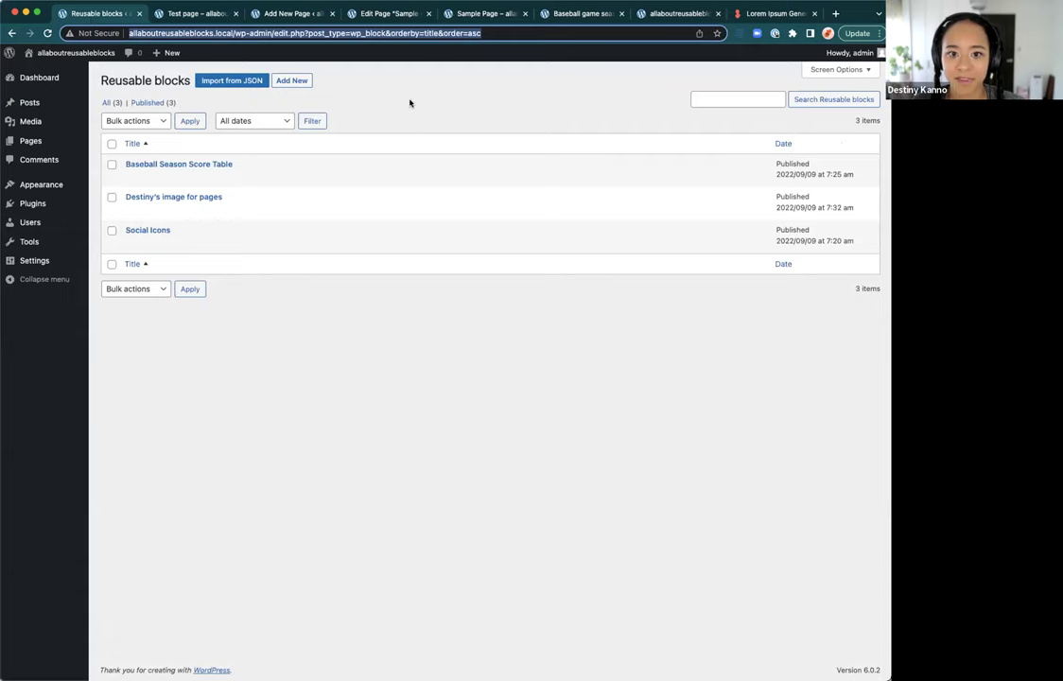
{"action": "left_click", "coordinate": [359, 88]}
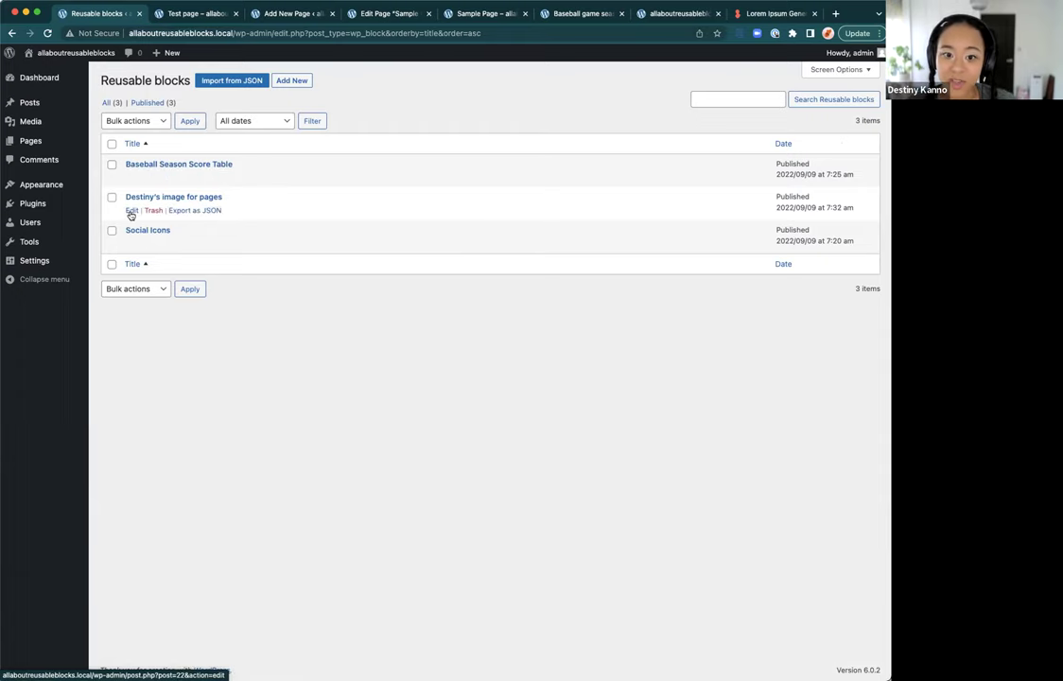
{"action": "left_click", "coordinate": [131, 211]}
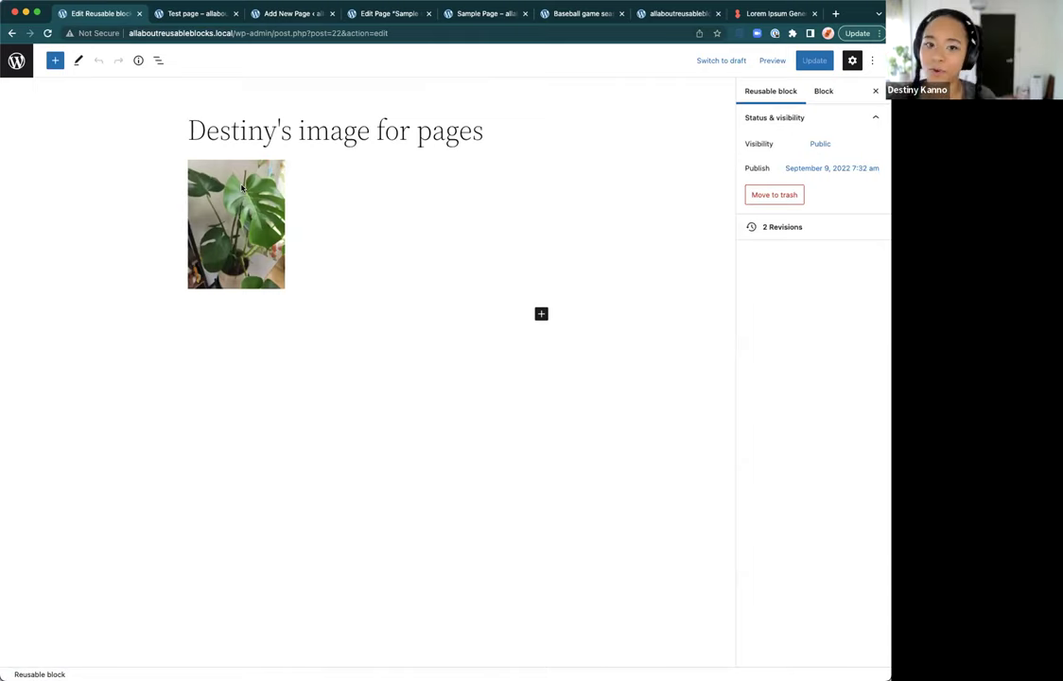
Step: Replace the plant photo in the image-for-pages block with the Media Library avatar, then save
{"action": "left_click", "coordinate": [158, 60]}
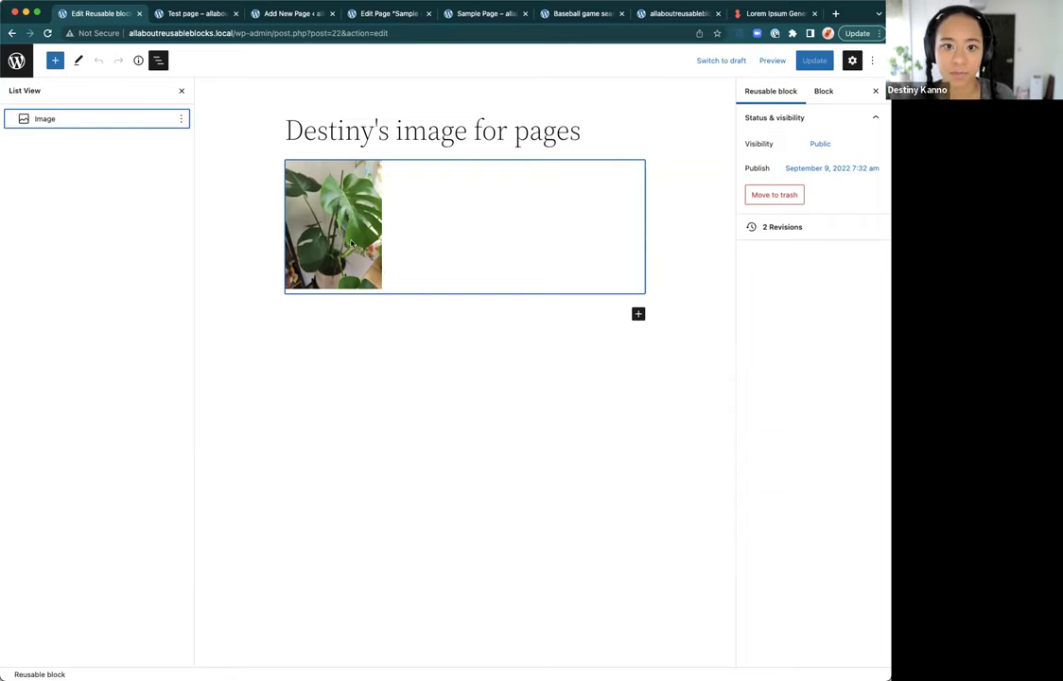
{"action": "left_click", "coordinate": [328, 205]}
{"action": "left_click", "coordinate": [439, 140]}
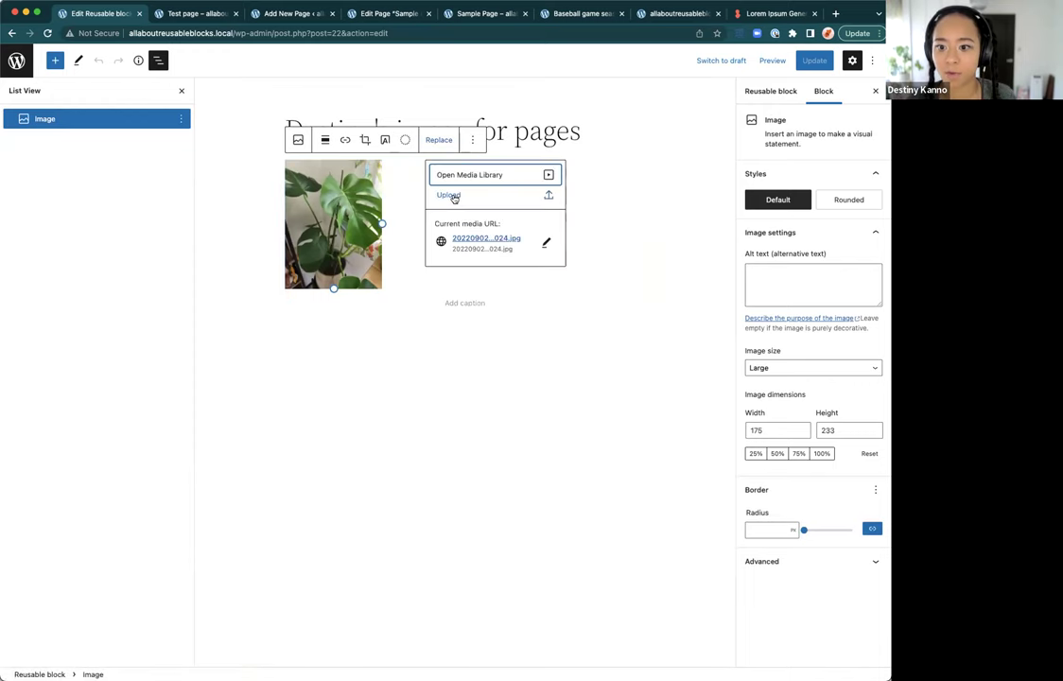
{"action": "left_click", "coordinate": [488, 176]}
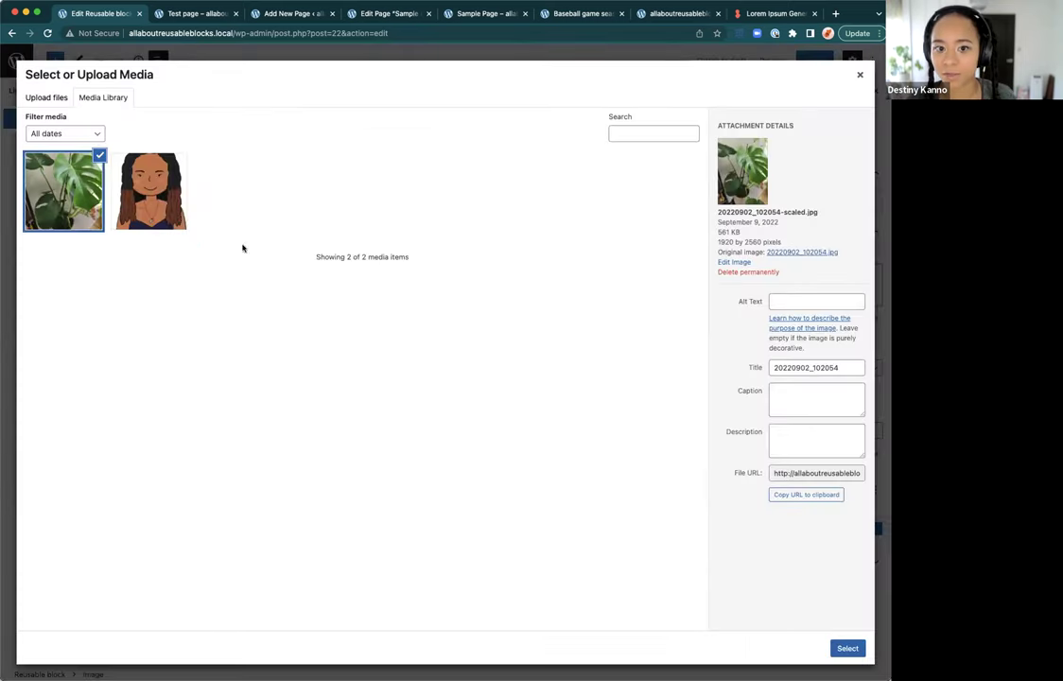
{"action": "left_click", "coordinate": [148, 190]}
{"action": "left_click", "coordinate": [845, 648]}
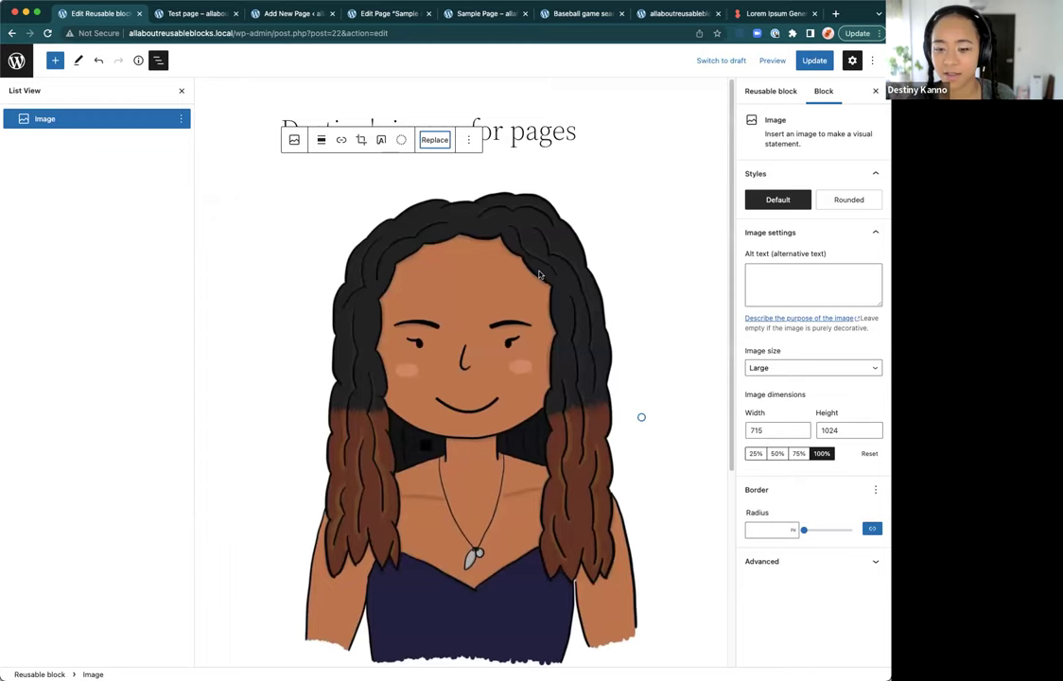
{"action": "scroll", "coordinate": [501, 577], "scroll_direction": "down", "scroll_amount": 2}
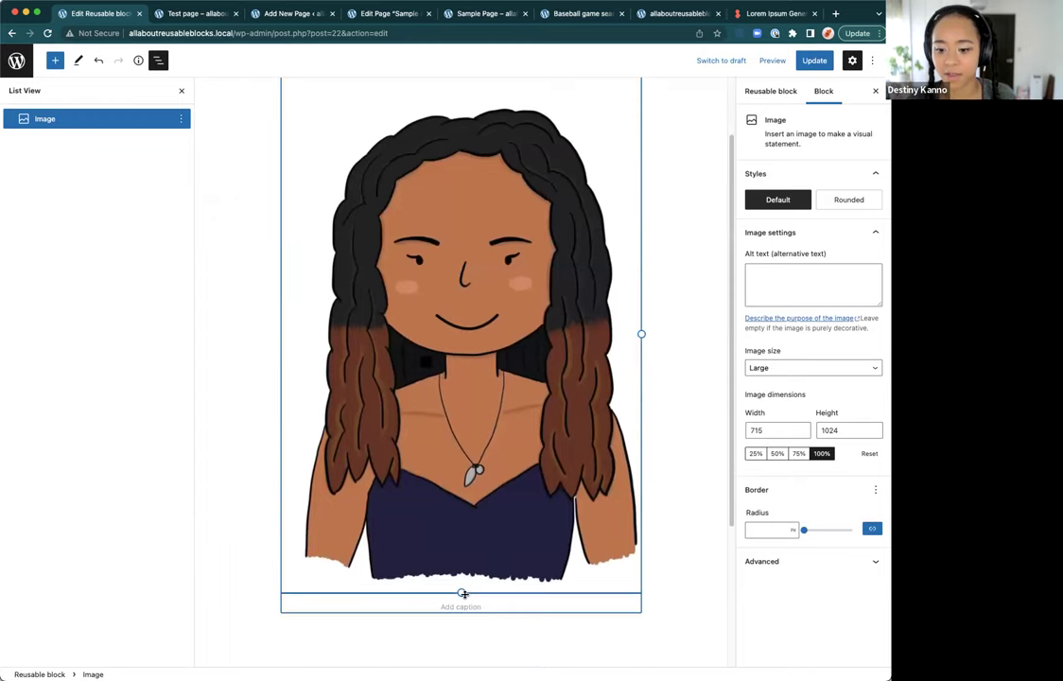
{"action": "key", "text": "super+s"}
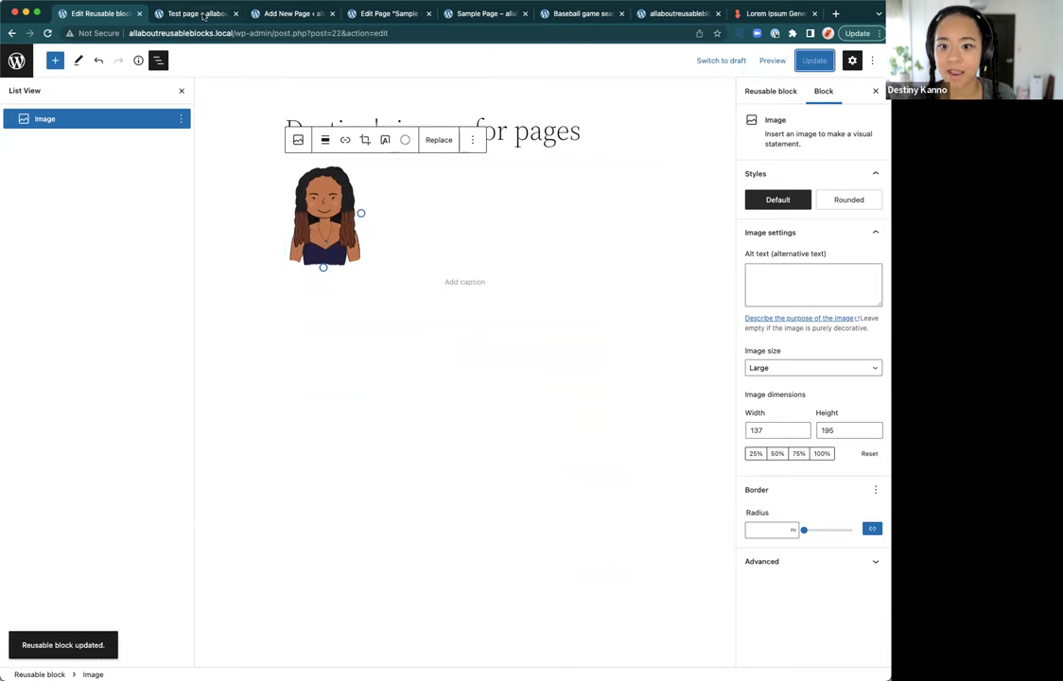
{"action": "left_click", "coordinate": [202, 14]}
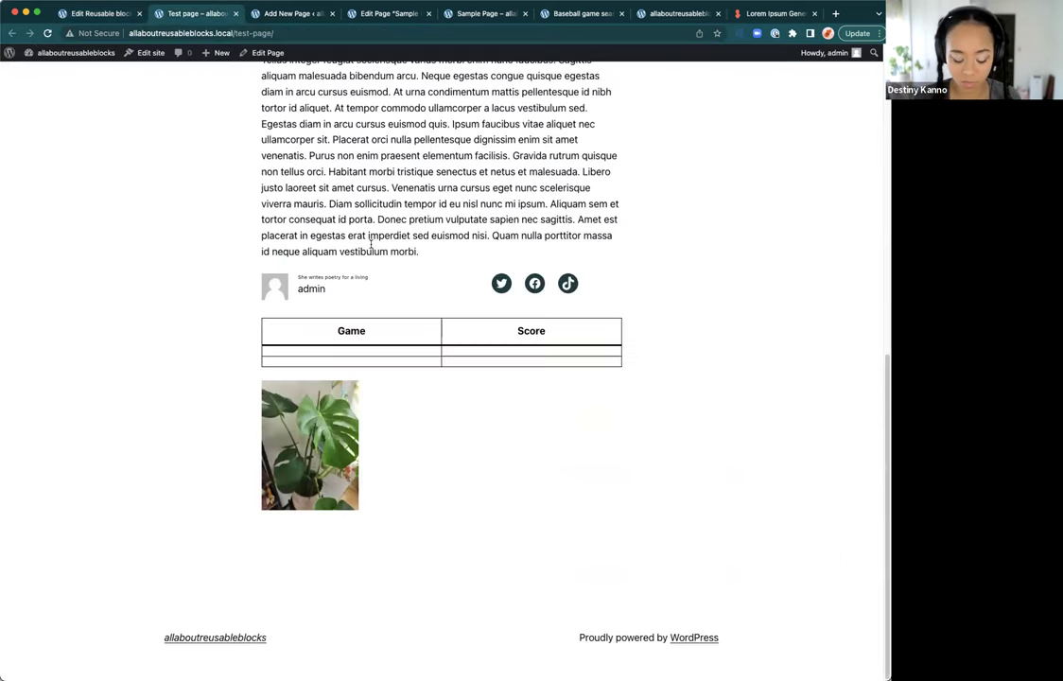
{"action": "key", "text": "super+r"}
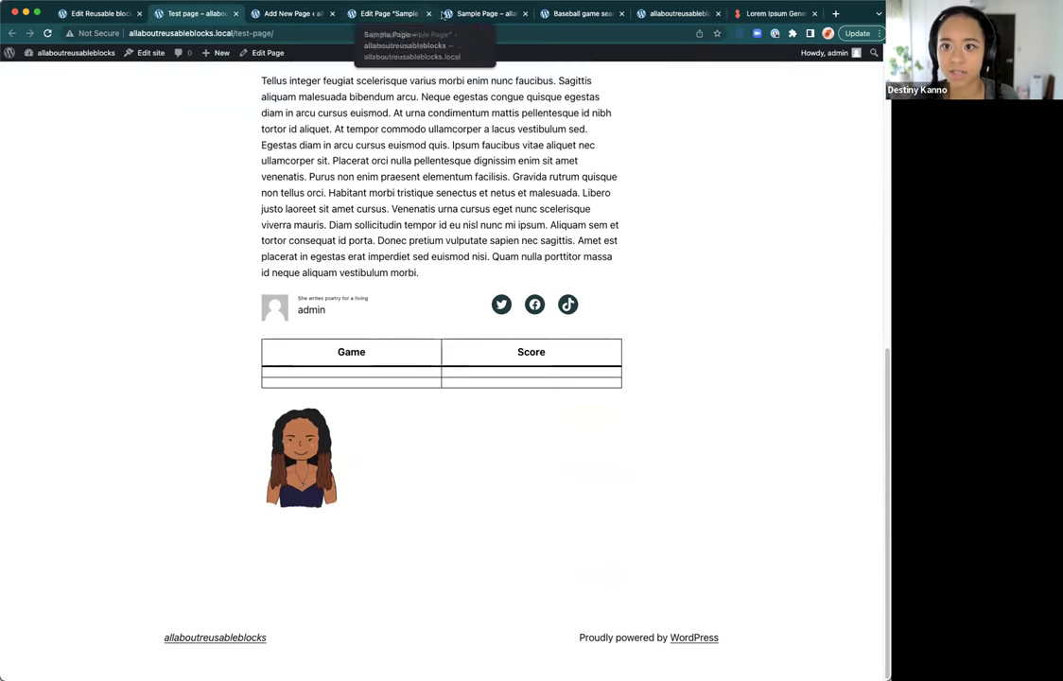
{"action": "left_click", "coordinate": [473, 14]}
{"action": "key", "text": "super+r"}
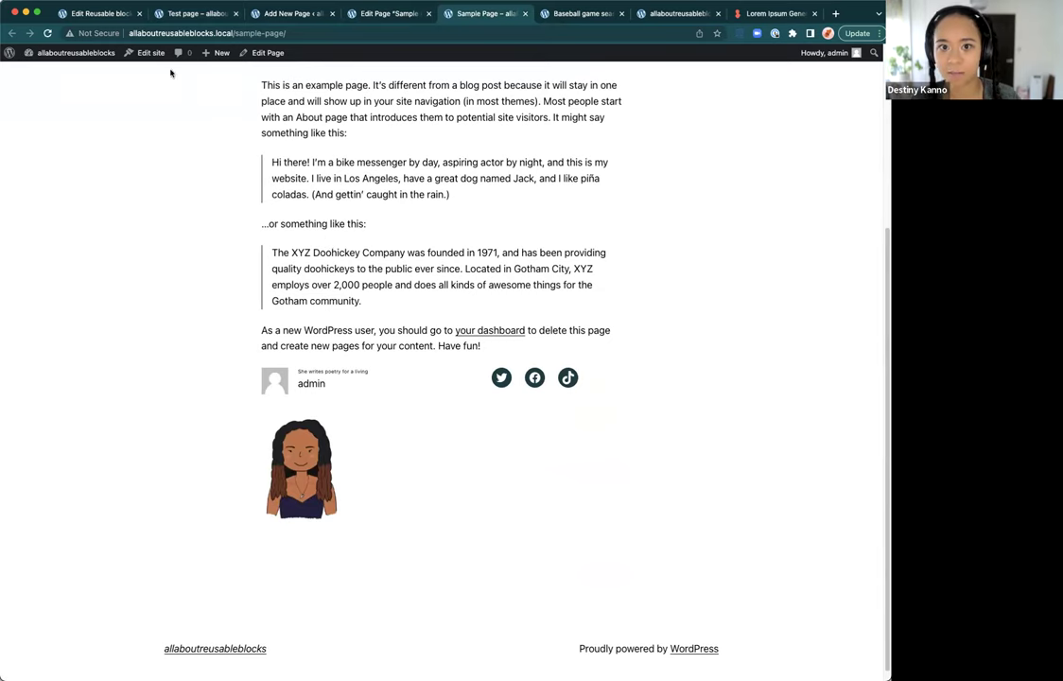
{"action": "left_click", "coordinate": [186, 15]}
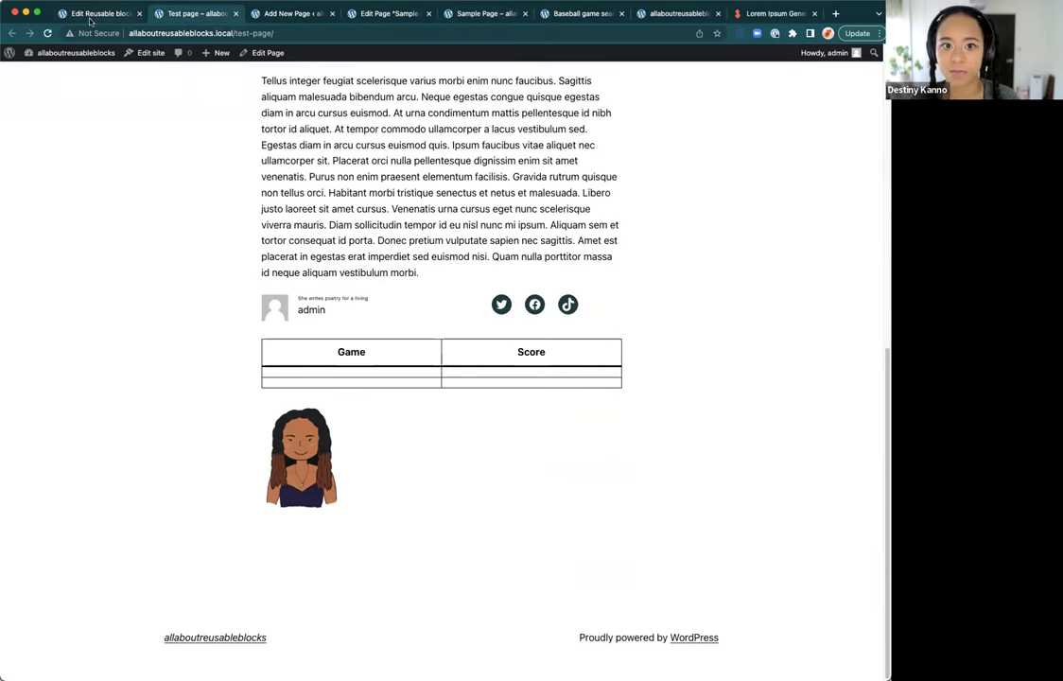
{"action": "left_click", "coordinate": [95, 13]}
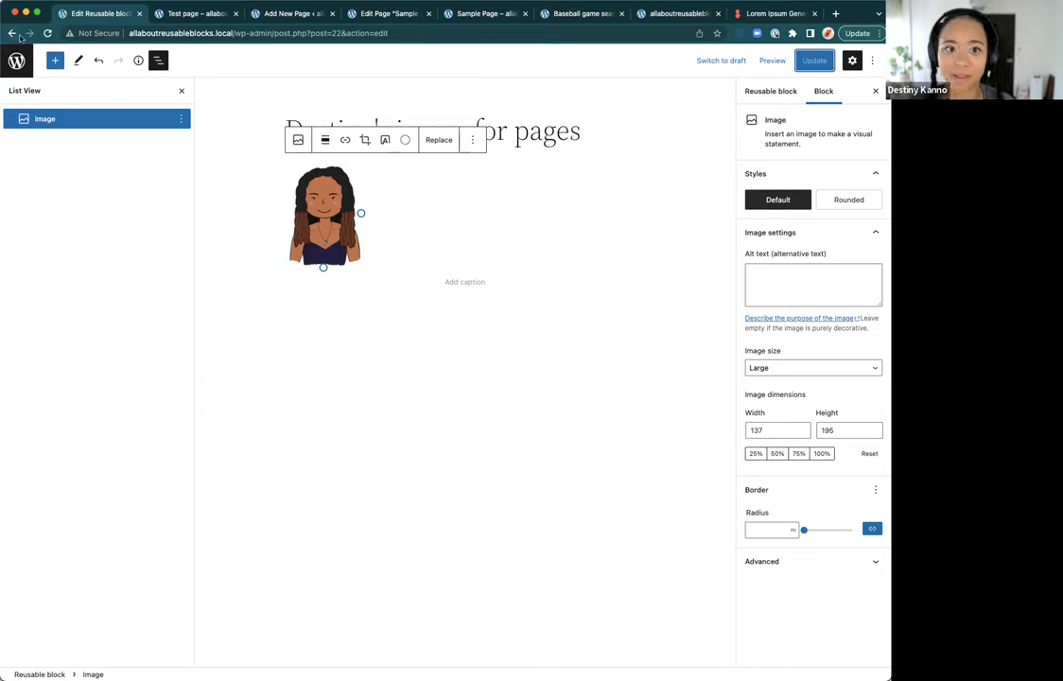
Step: Go to the Manage Reusable blocks page from the inserter's Reusable tab
{"action": "left_click", "coordinate": [55, 60]}
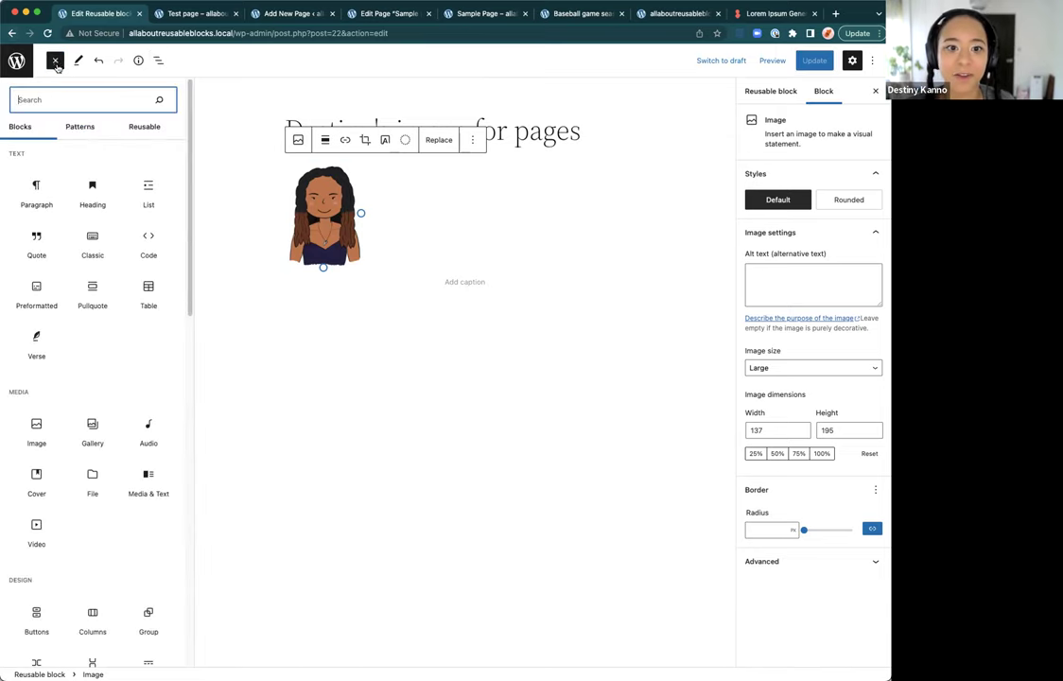
{"action": "left_click", "coordinate": [125, 128]}
{"action": "left_click", "coordinate": [63, 265]}
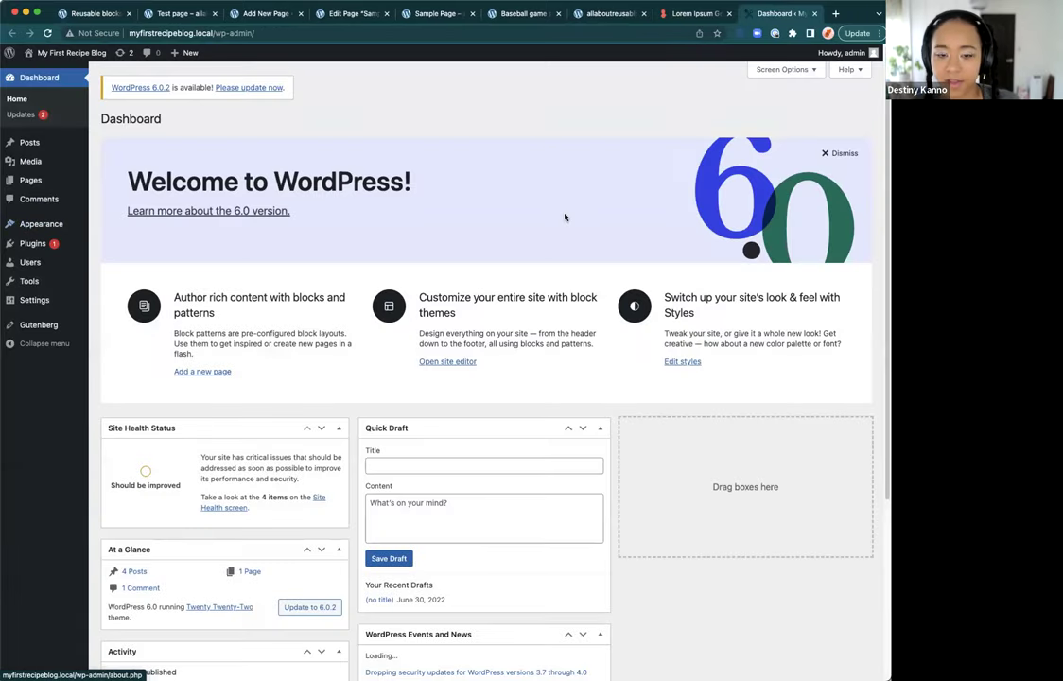
Step: Open the Japanese Udon Soup post and inspect its recipe Group in List View
{"action": "left_click", "coordinate": [41, 146]}
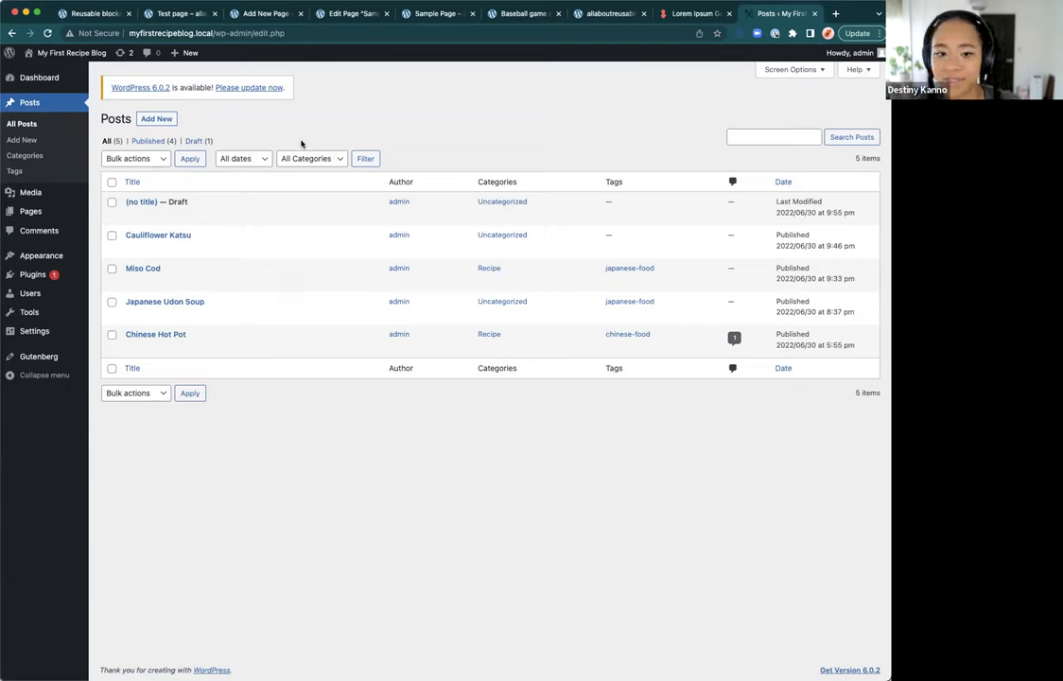
{"action": "mouse_move", "coordinate": [144, 230]}
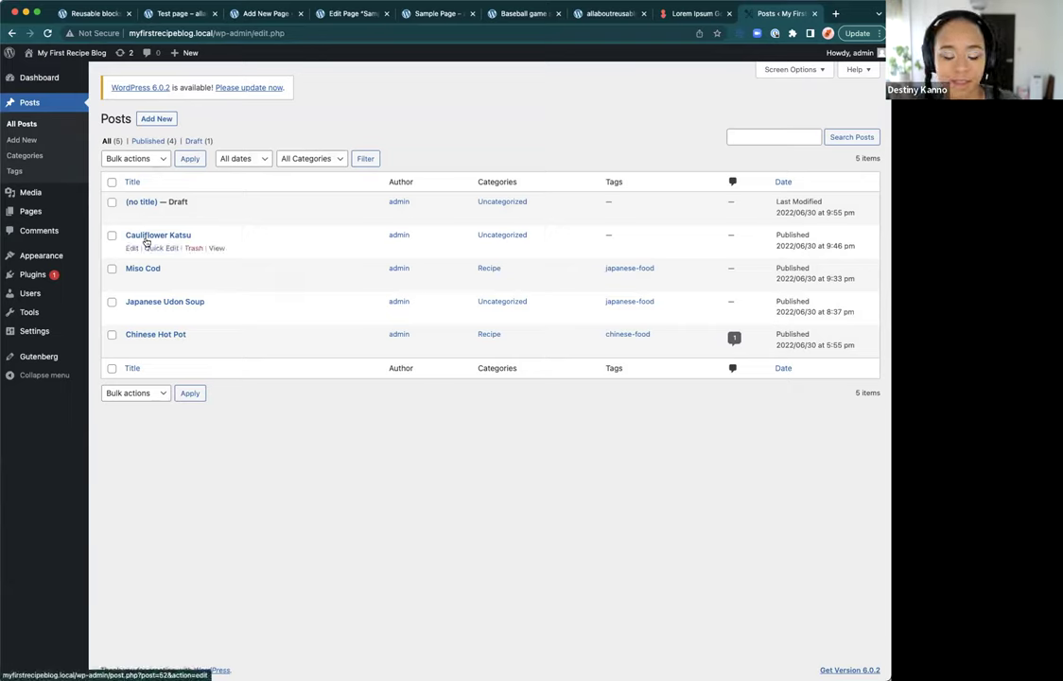
{"action": "left_click", "coordinate": [132, 315]}
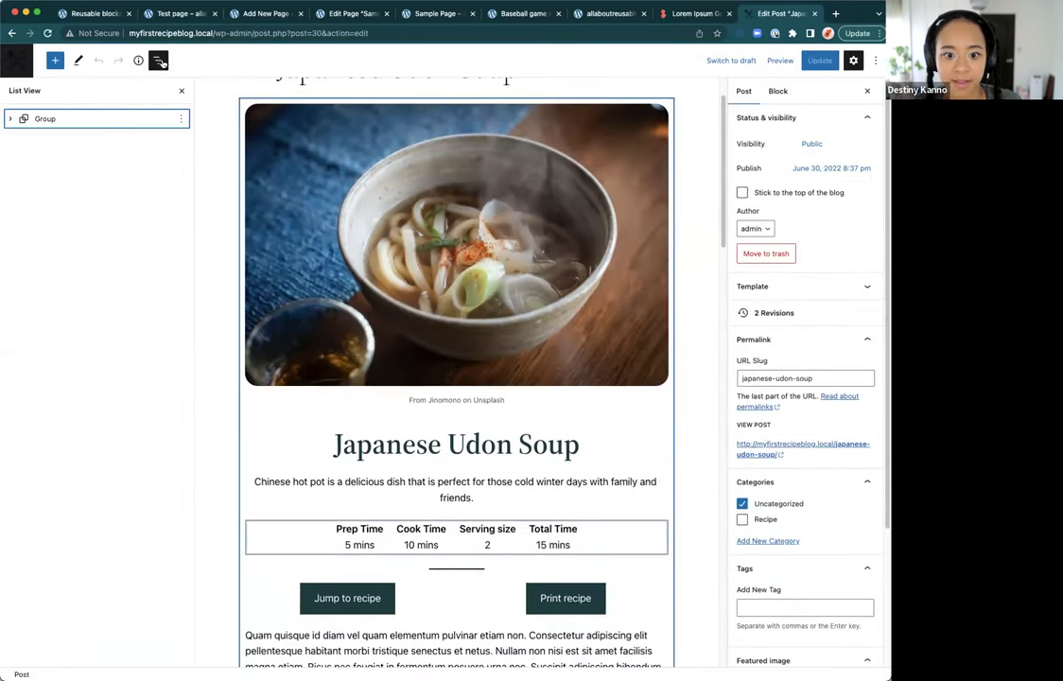
{"action": "left_click", "coordinate": [158, 59]}
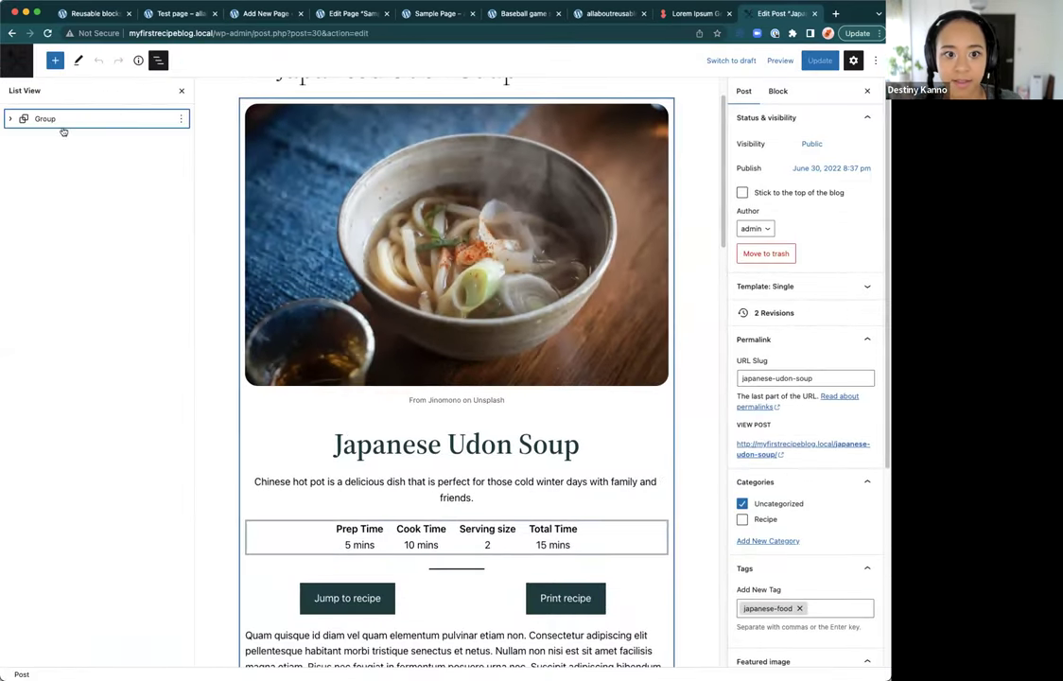
{"action": "left_click", "coordinate": [10, 118]}
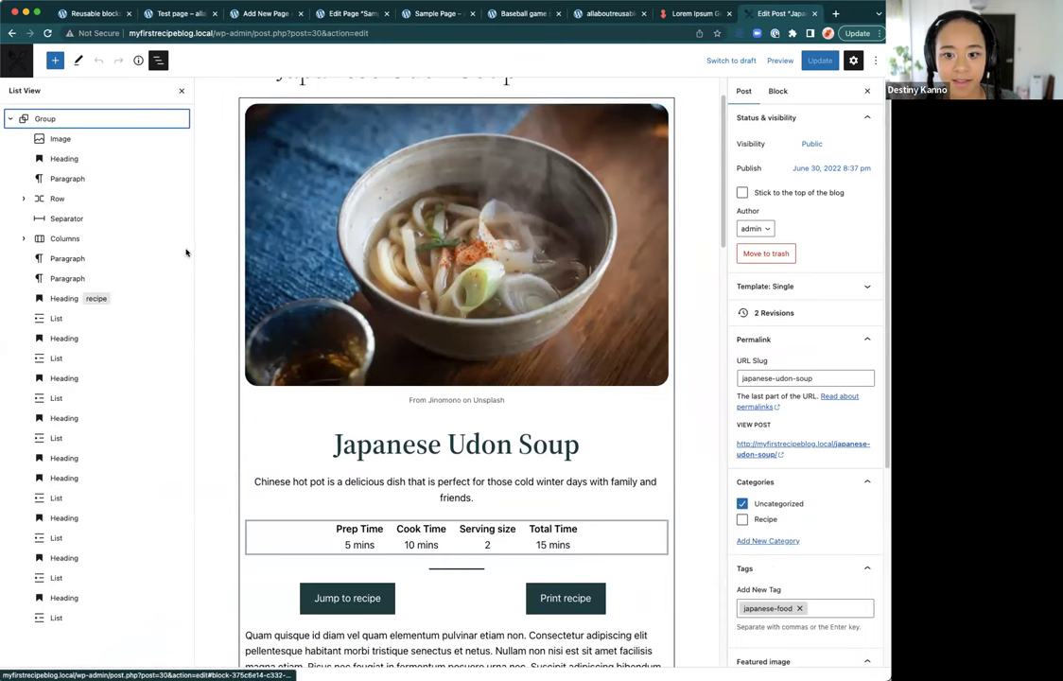
{"action": "scroll", "coordinate": [259, 265], "scroll_direction": "down", "scroll_amount": 20}
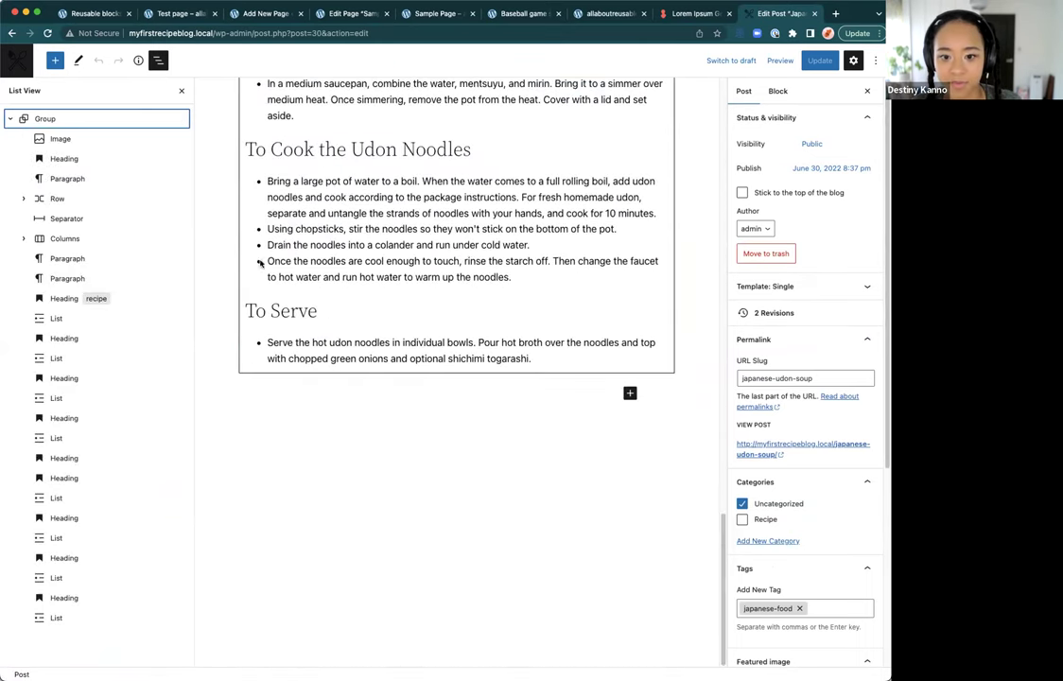
{"action": "scroll", "coordinate": [260, 264], "scroll_direction": "up", "scroll_amount": 5}
{"action": "left_click", "coordinate": [123, 118]}
{"action": "left_click", "coordinate": [182, 118]}
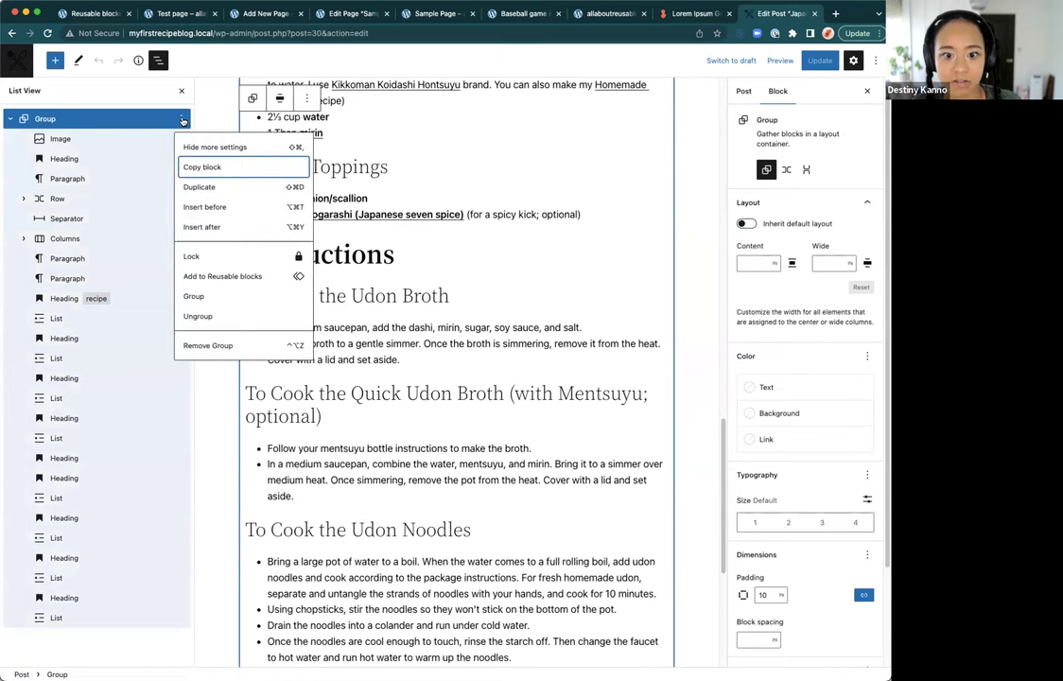
{"action": "scroll", "coordinate": [397, 267], "scroll_direction": "up", "scroll_amount": 6}
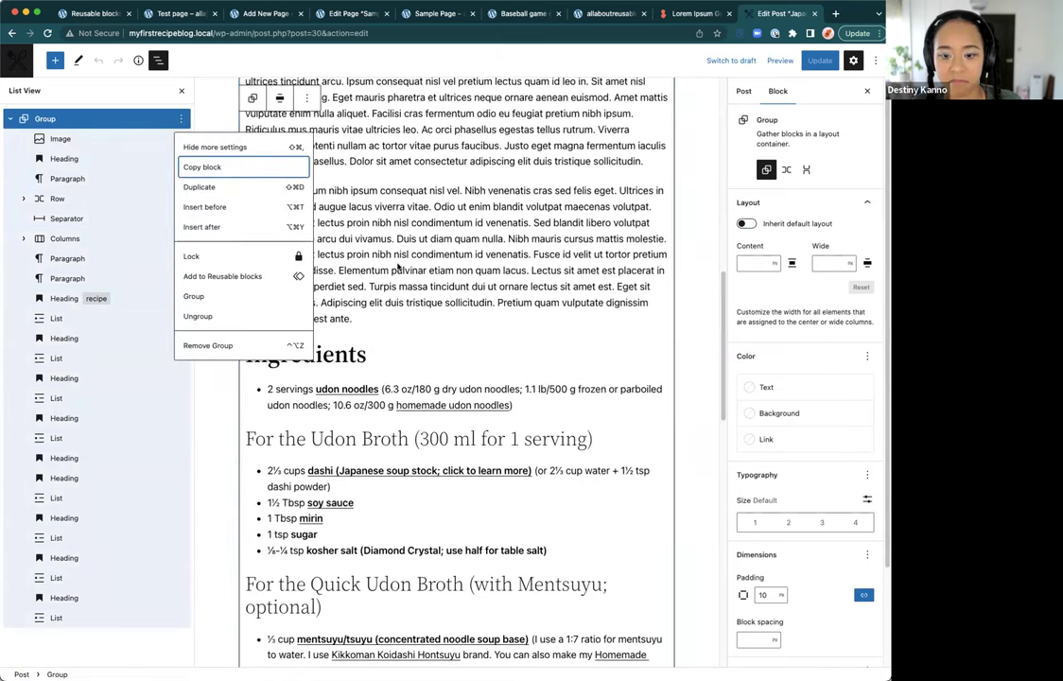
{"action": "scroll", "coordinate": [397, 268], "scroll_direction": "up", "scroll_amount": 10}
{"action": "scroll", "coordinate": [459, 279], "scroll_direction": "down", "scroll_amount": 1}
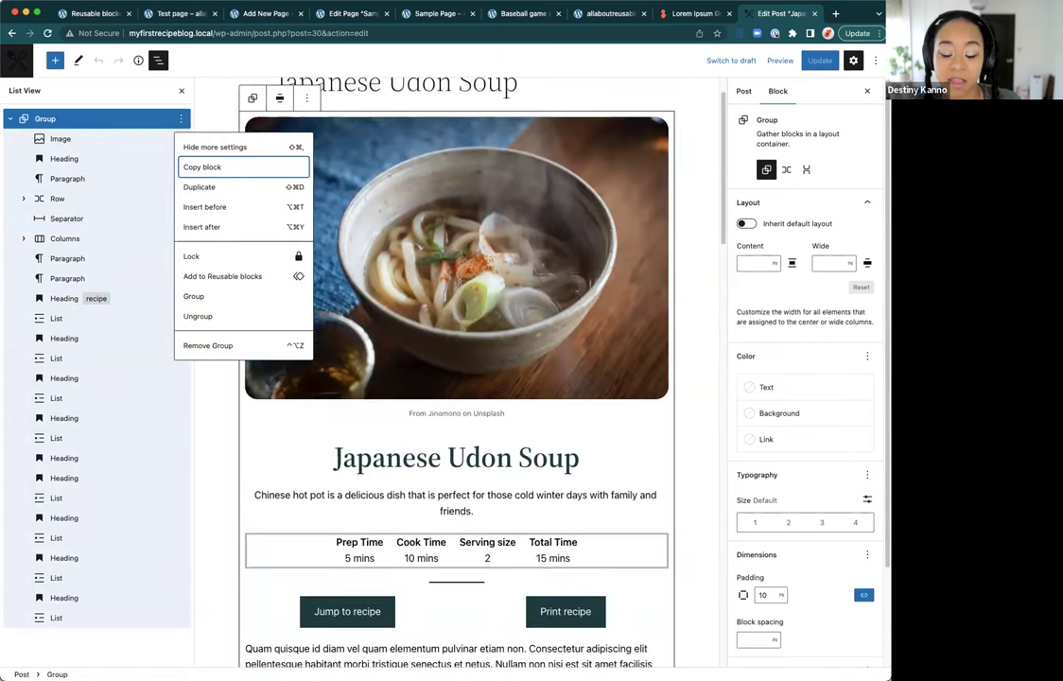
{"action": "scroll", "coordinate": [458, 279], "scroll_direction": "down", "scroll_amount": 5}
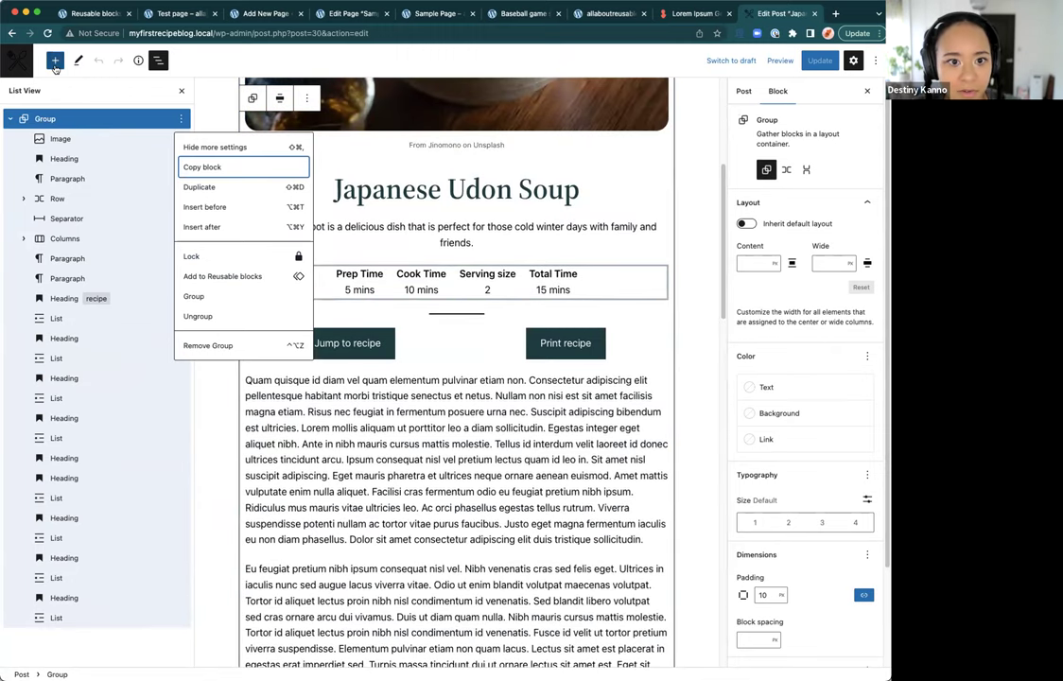
Step: Export the Full Recipe Card reusable block as a JSON file
{"action": "left_click", "coordinate": [55, 63]}
{"action": "left_click", "coordinate": [148, 126]}
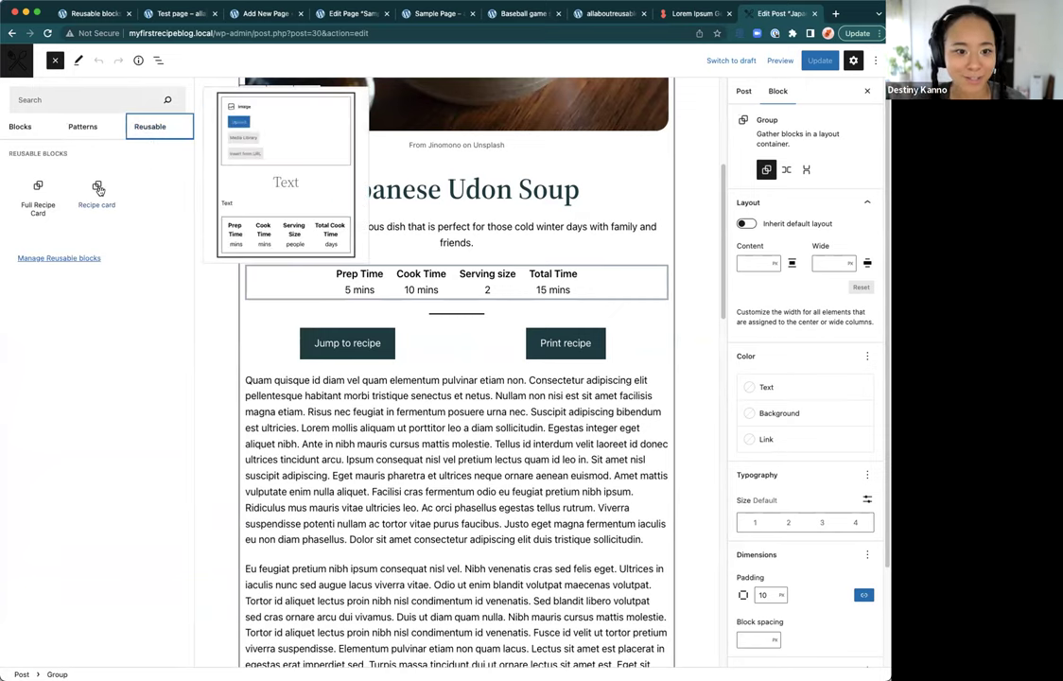
{"action": "left_click", "coordinate": [80, 257]}
{"action": "mouse_move", "coordinate": [157, 211]}
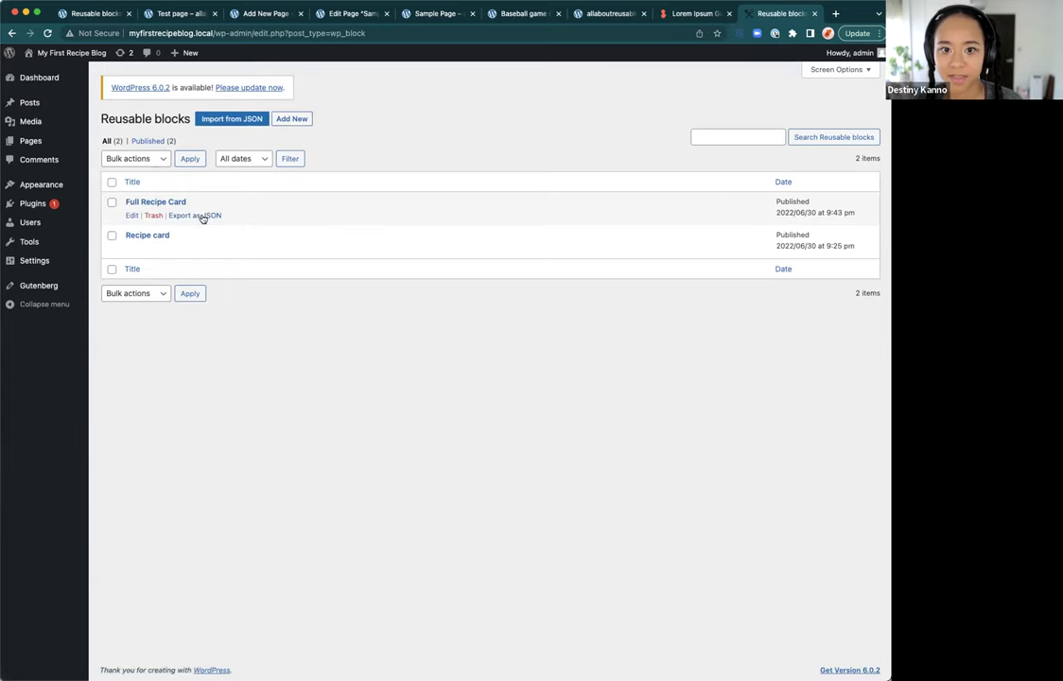
{"action": "left_click", "coordinate": [202, 217]}
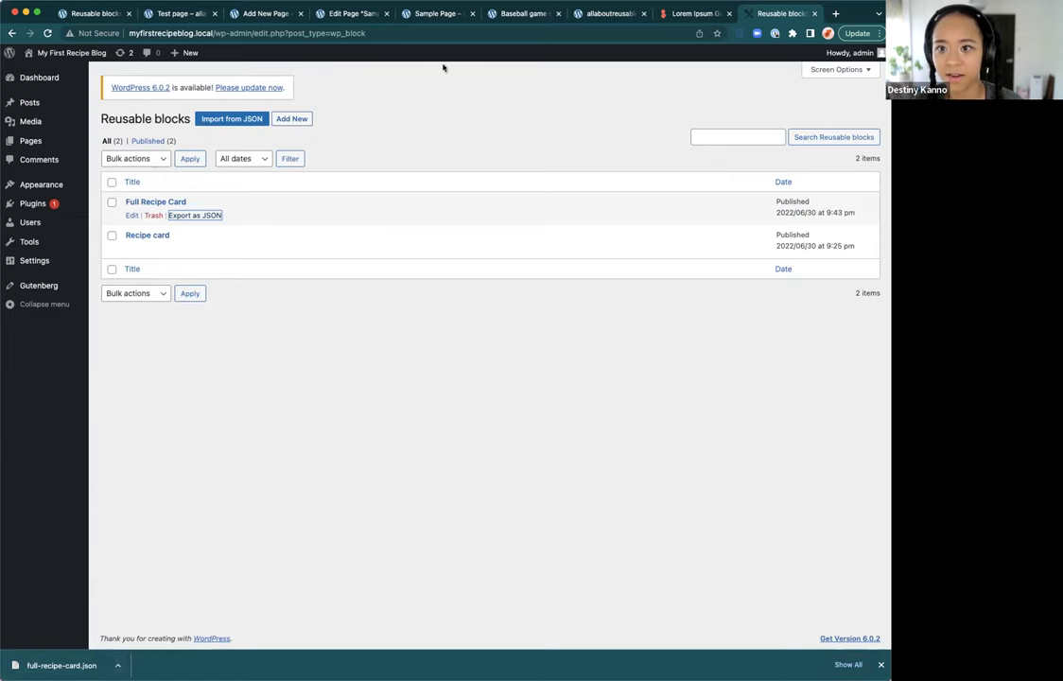
Step: Import full-recipe-card.json into the second site's reusable blocks and reload the list
{"action": "left_click", "coordinate": [81, 15]}
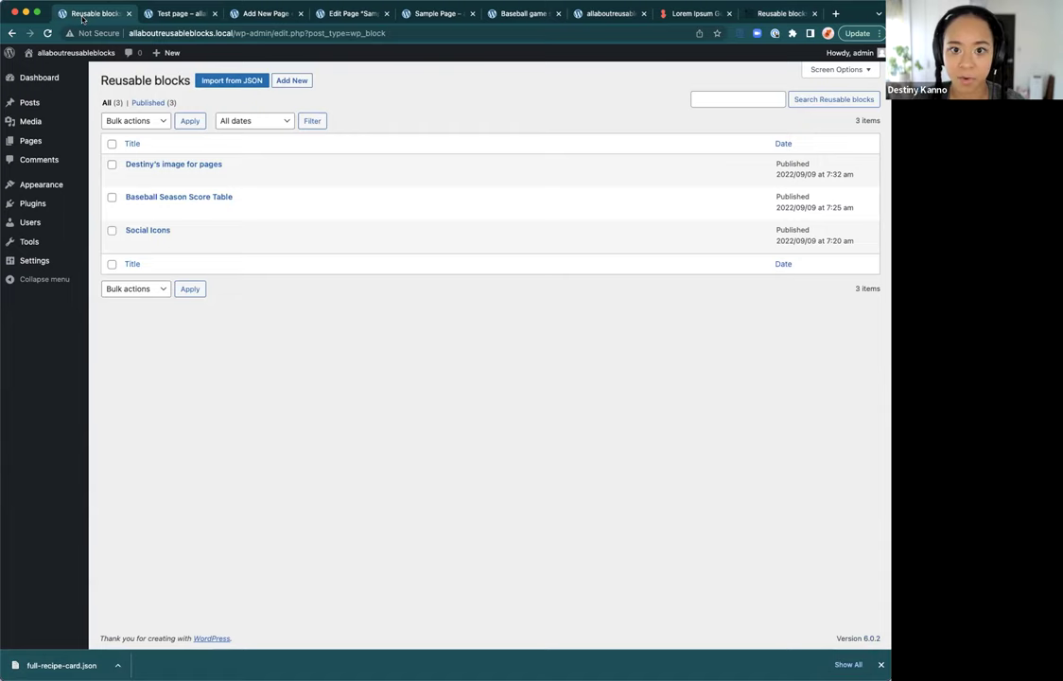
{"action": "left_click", "coordinate": [233, 82]}
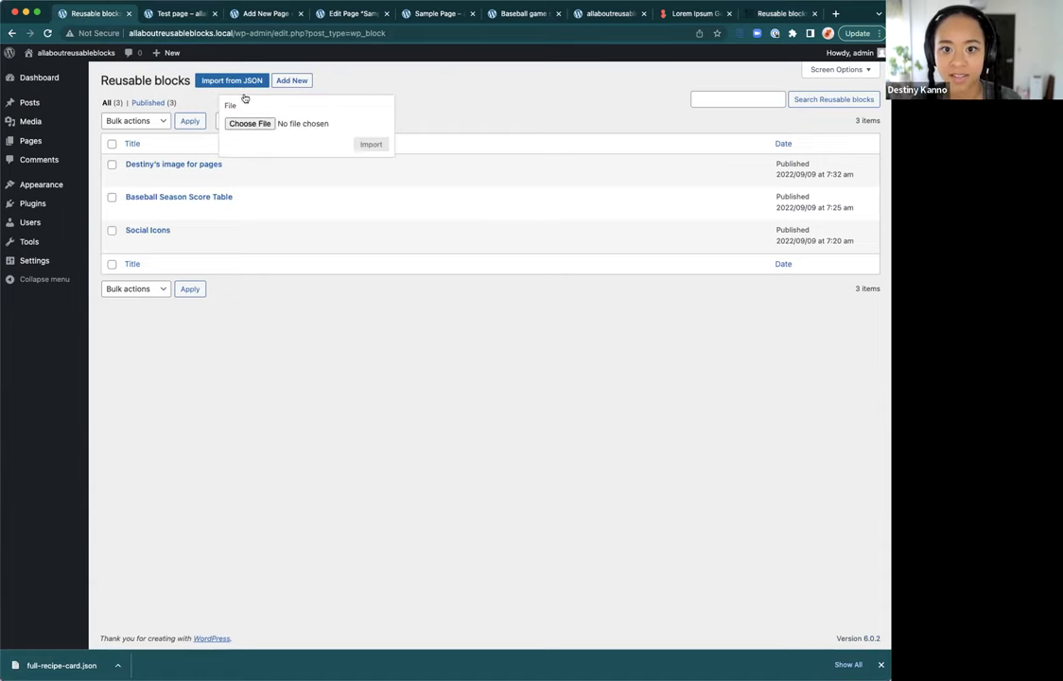
{"action": "left_click", "coordinate": [255, 122]}
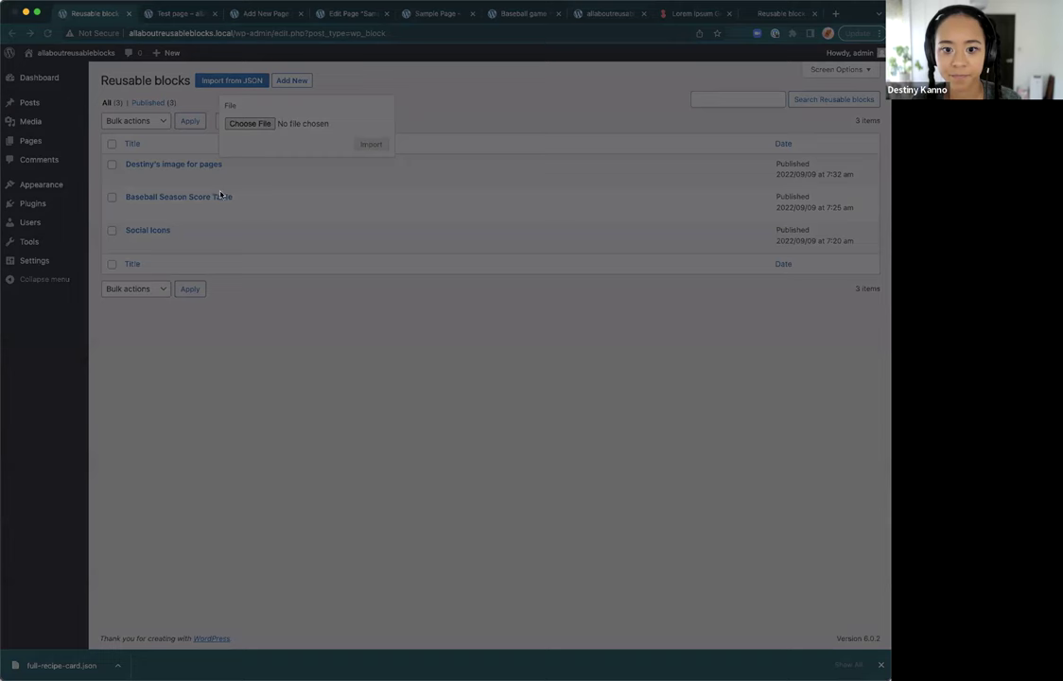
{"action": "left_click", "coordinate": [808, 522]}
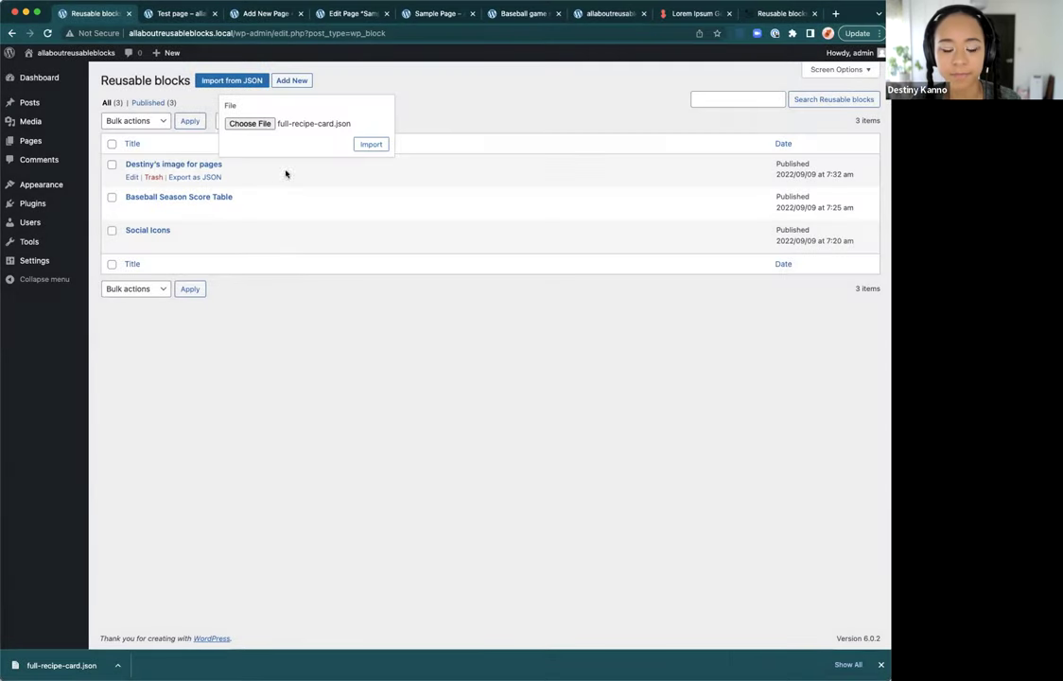
{"action": "left_click", "coordinate": [378, 147]}
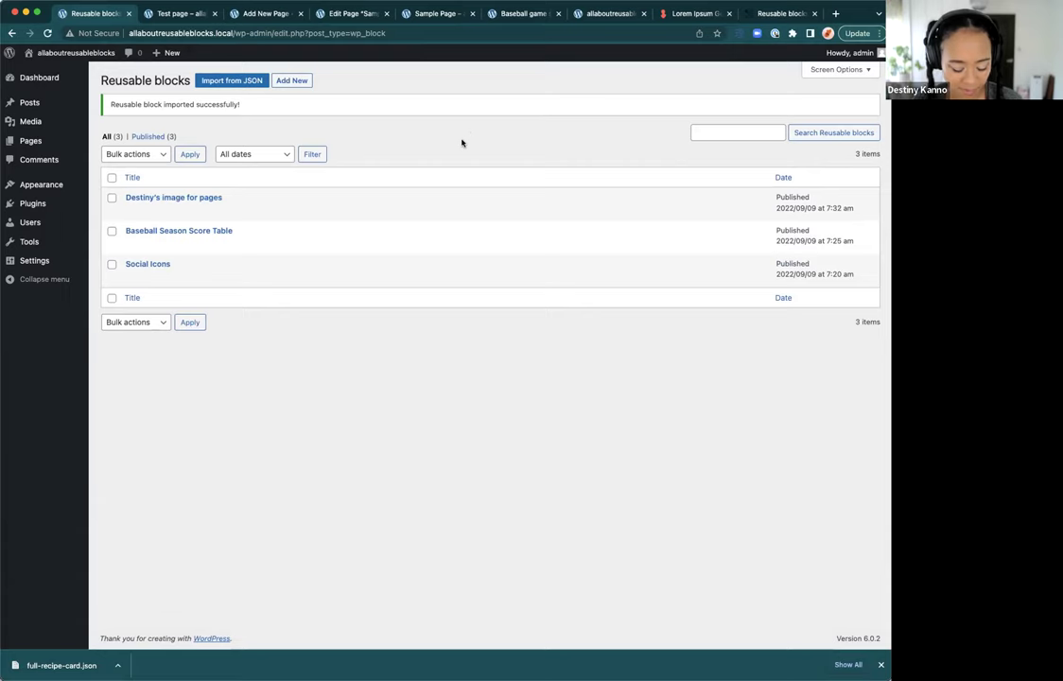
{"action": "key", "text": "super+r"}
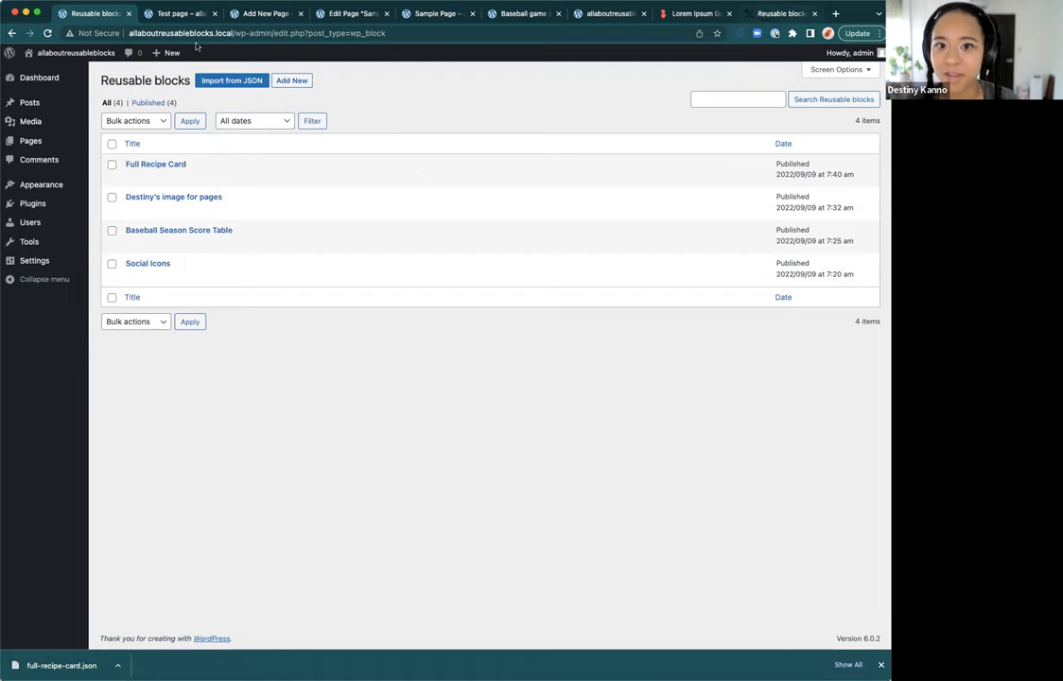
Step: Open the recipe blog's original Full Recipe Card and expand its Group in List View
{"action": "left_click", "coordinate": [771, 13]}
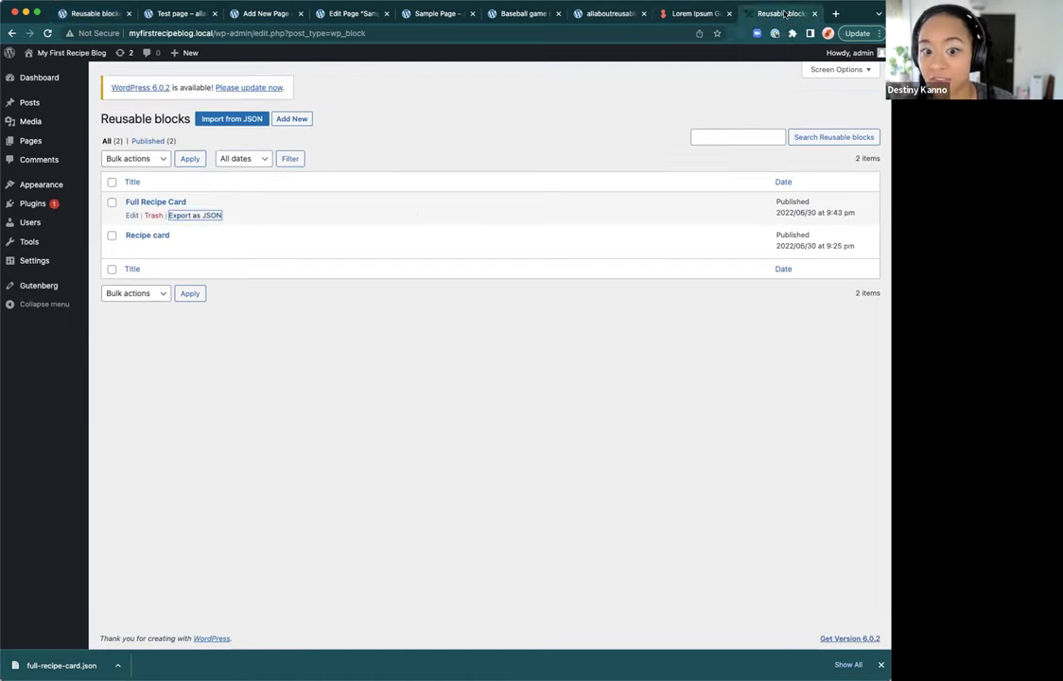
{"action": "left_click", "coordinate": [132, 214]}
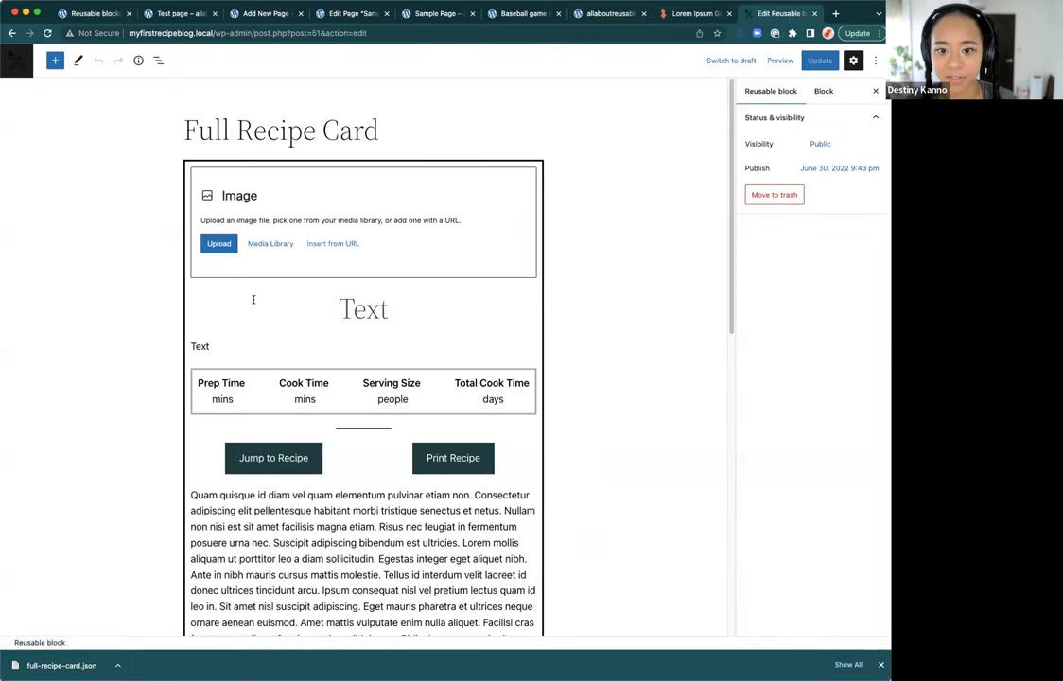
{"action": "scroll", "coordinate": [275, 312], "scroll_direction": "down", "scroll_amount": 5}
{"action": "scroll", "coordinate": [374, 360], "scroll_direction": "up", "scroll_amount": 5}
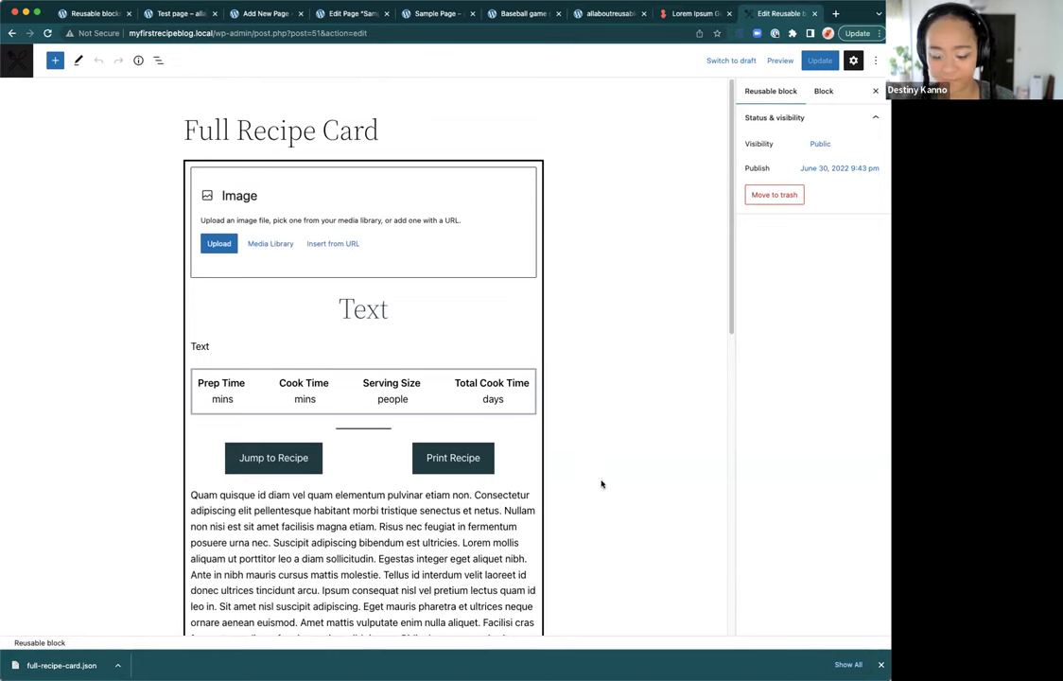
{"action": "left_click", "coordinate": [880, 664]}
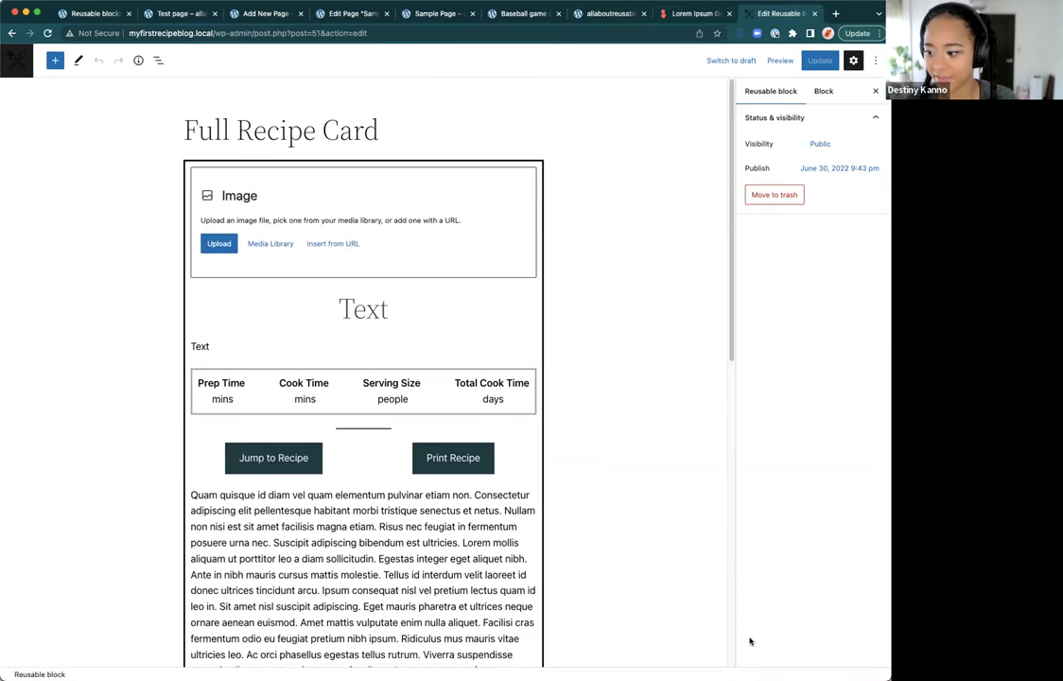
{"action": "scroll", "coordinate": [641, 469], "scroll_direction": "down", "scroll_amount": 3}
{"action": "scroll", "coordinate": [637, 465], "scroll_direction": "up", "scroll_amount": 3}
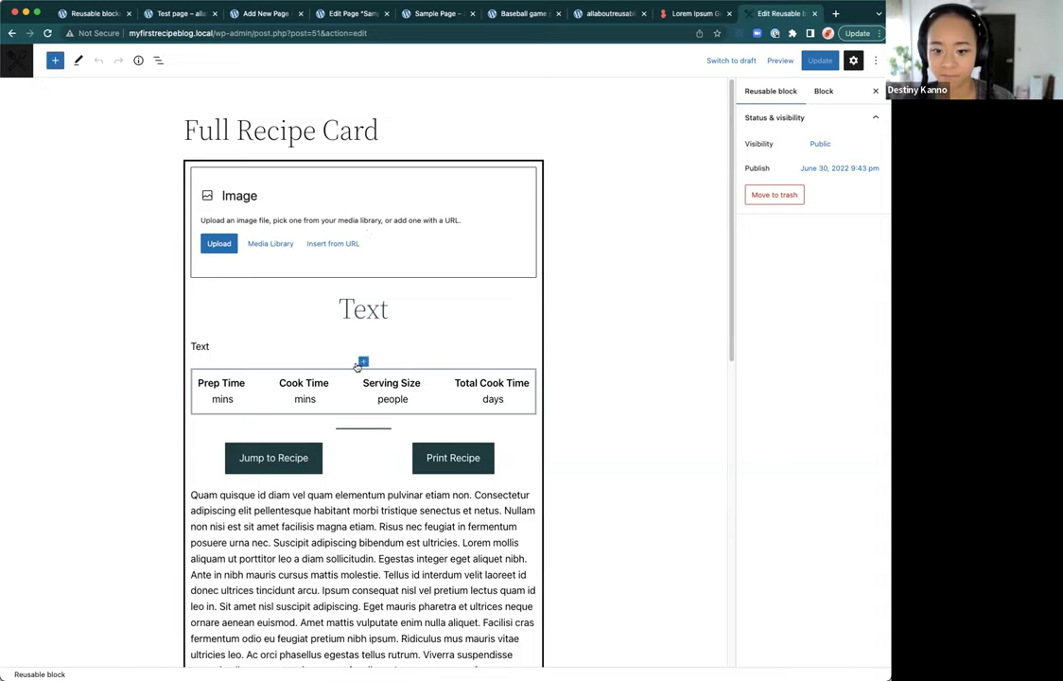
{"action": "scroll", "coordinate": [453, 410], "scroll_direction": "down", "scroll_amount": 2}
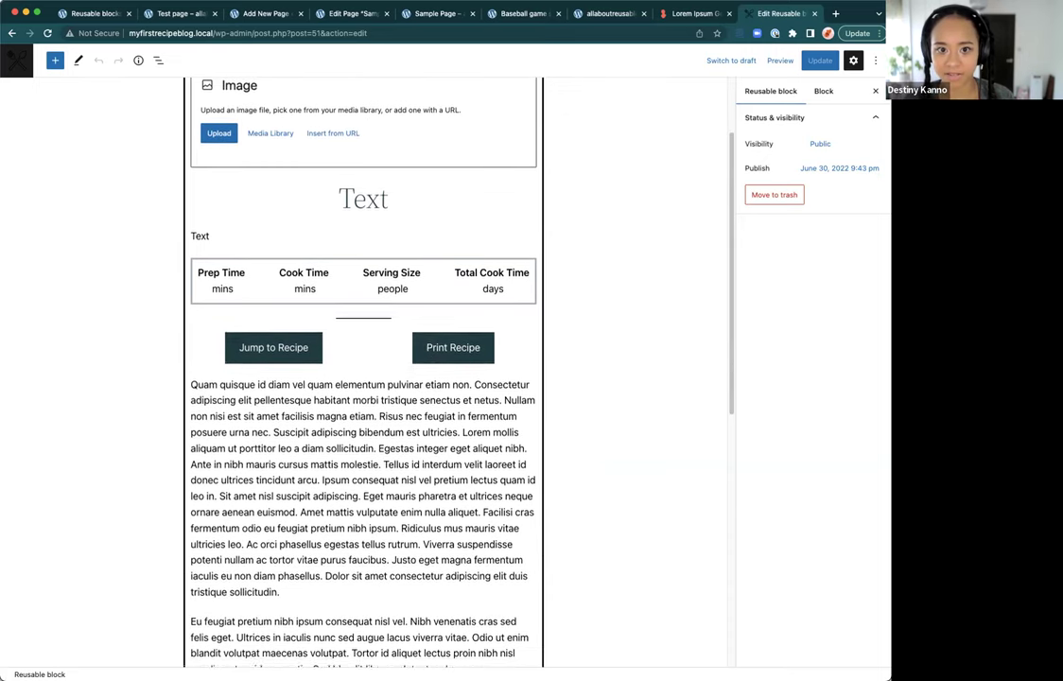
{"action": "left_click", "coordinate": [158, 61]}
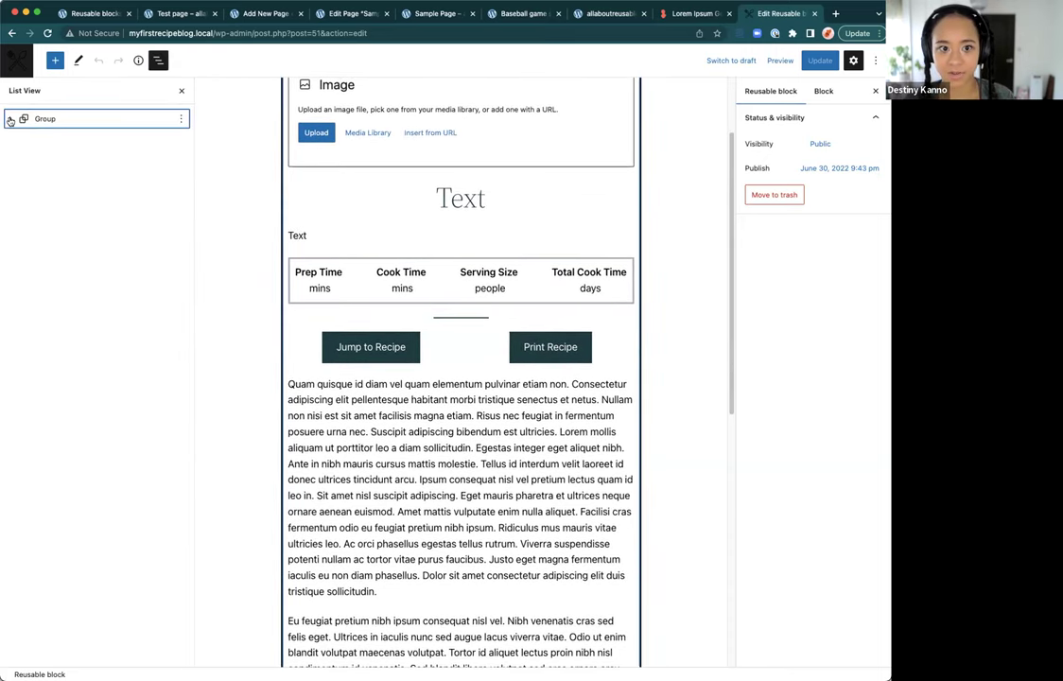
{"action": "left_click", "coordinate": [11, 118]}
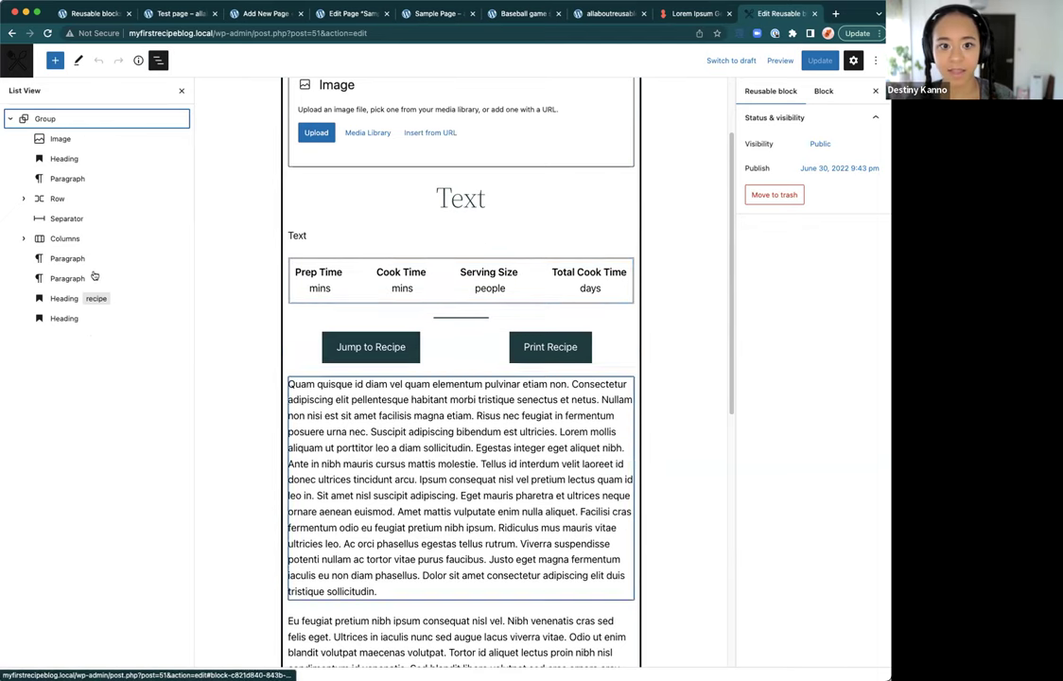
{"action": "scroll", "coordinate": [228, 299], "scroll_direction": "down", "scroll_amount": 10}
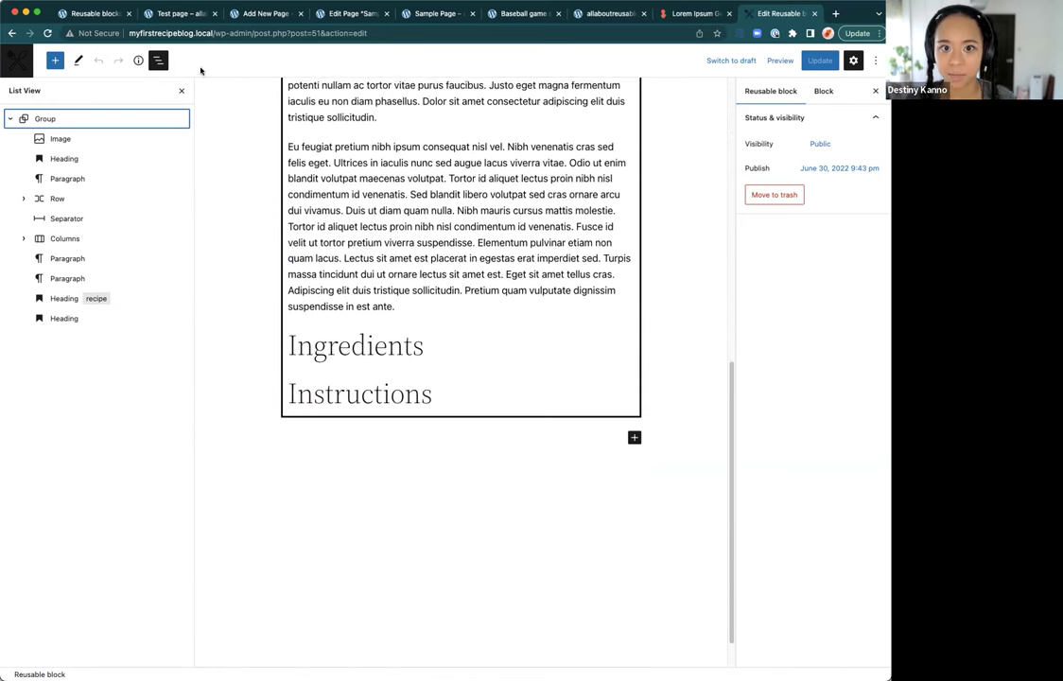
{"action": "left_click", "coordinate": [108, 17]}
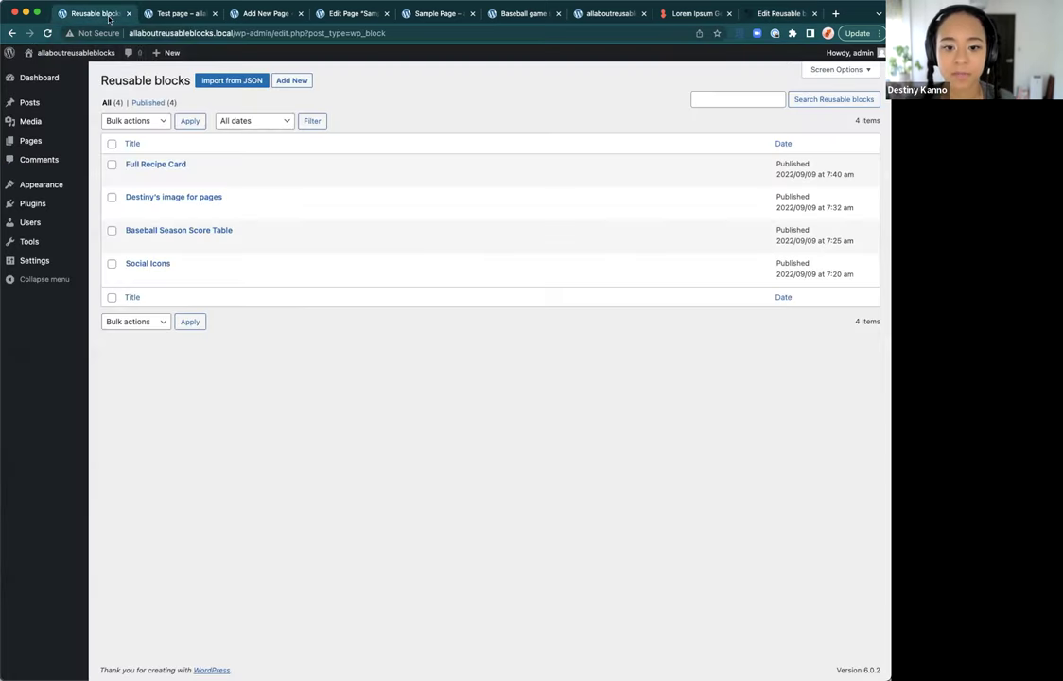
Step: Recover the imported Full Recipe Card's broken Jump to Recipe and Print Recipe buttons
{"action": "left_click", "coordinate": [131, 178]}
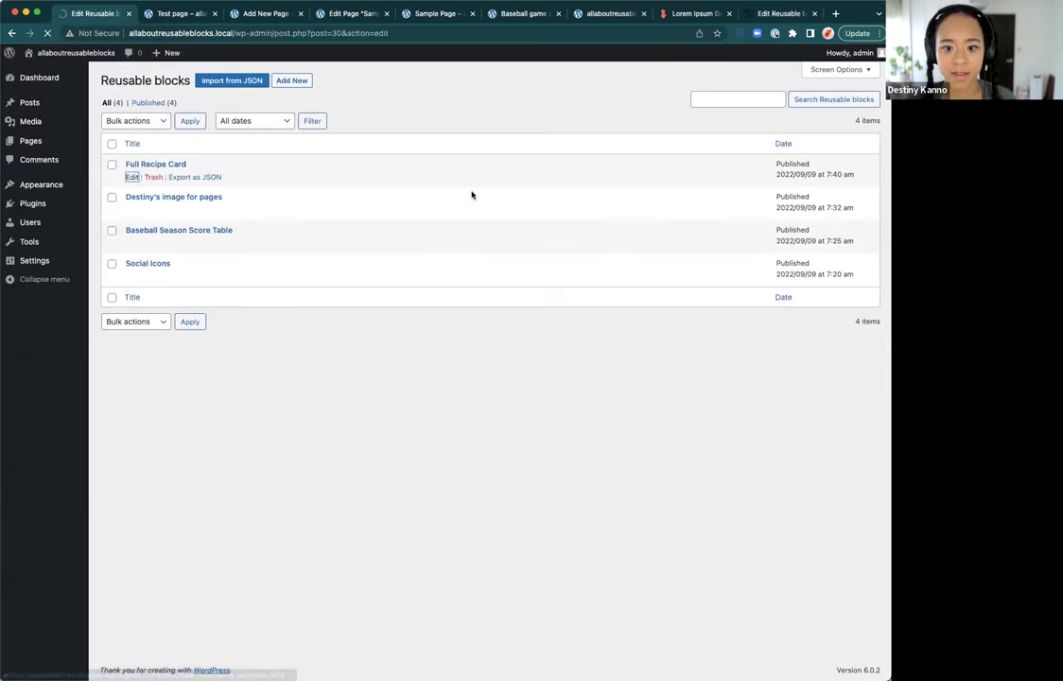
{"action": "left_click", "coordinate": [158, 61]}
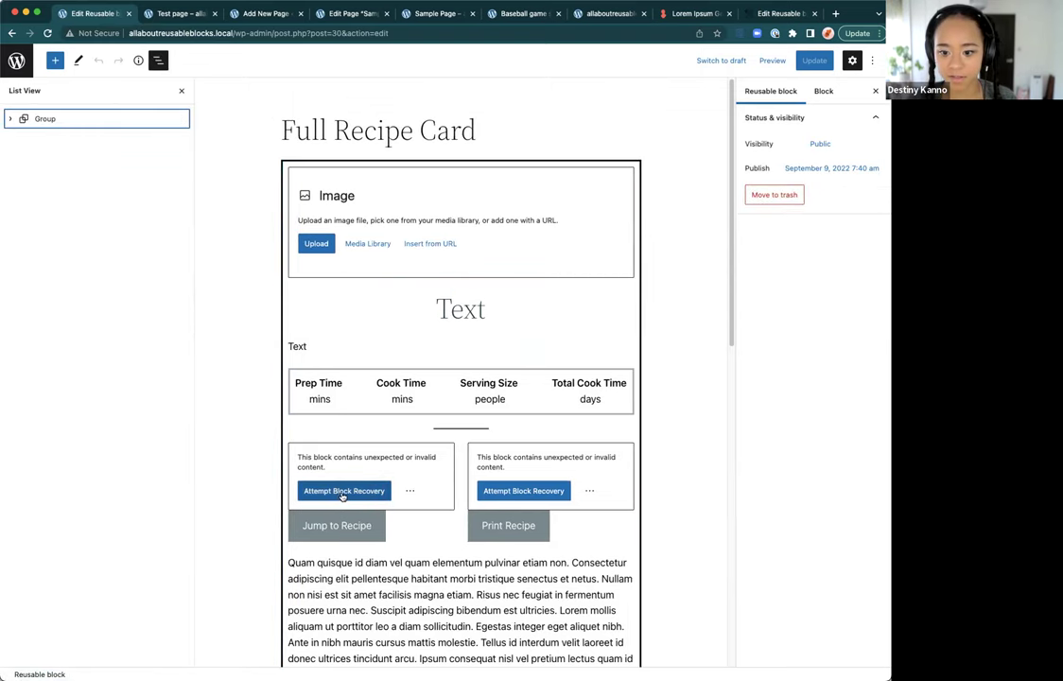
{"action": "left_click", "coordinate": [9, 119]}
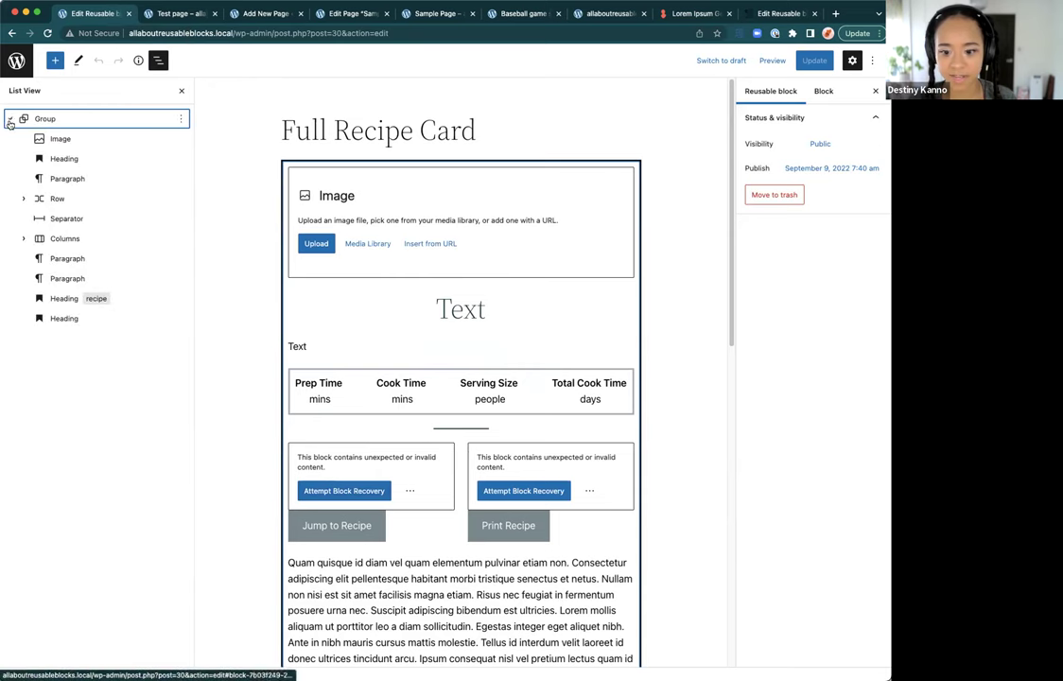
{"action": "left_click", "coordinate": [369, 492]}
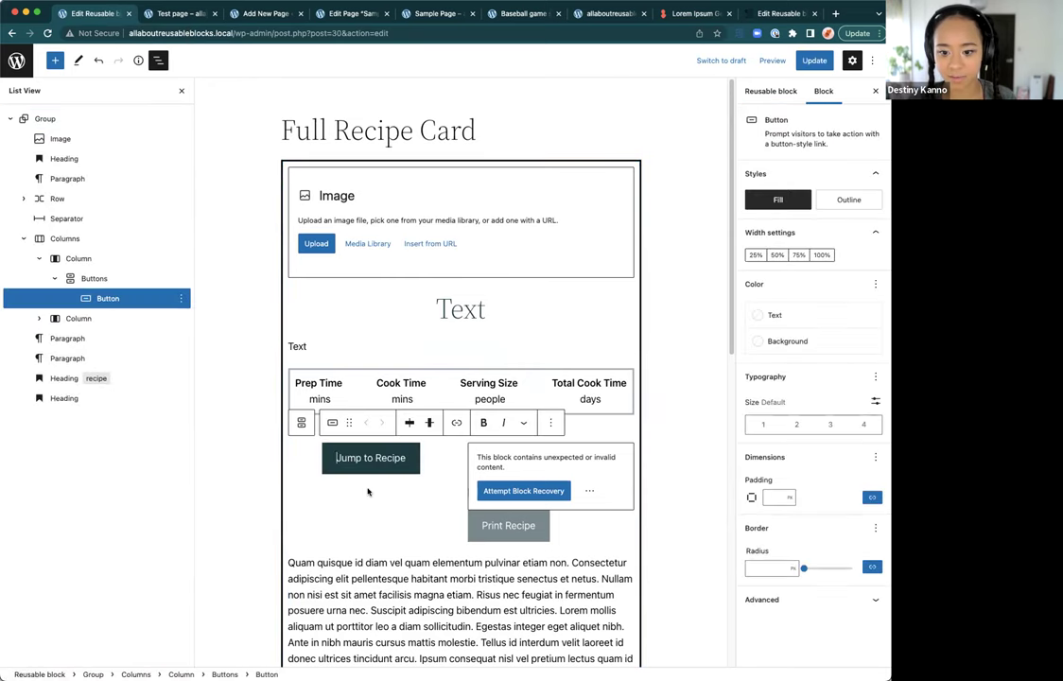
{"action": "left_click", "coordinate": [522, 490]}
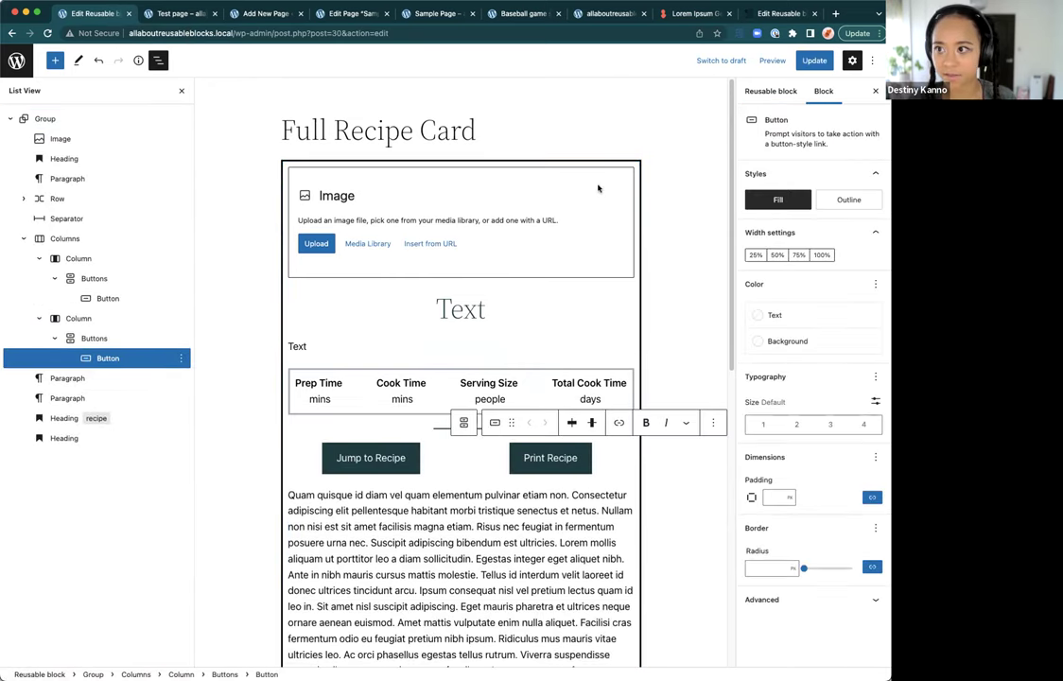
Step: Compare against the original, checking the Jump to Recipe link, then view the Test page
{"action": "left_click", "coordinate": [771, 13]}
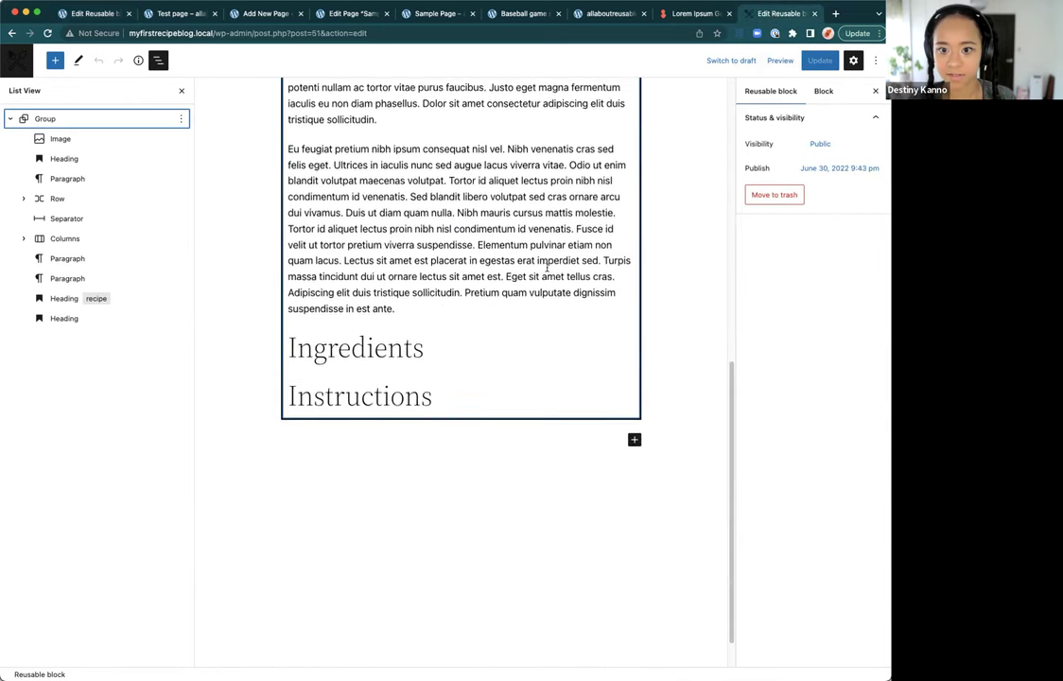
{"action": "left_click", "coordinate": [92, 14]}
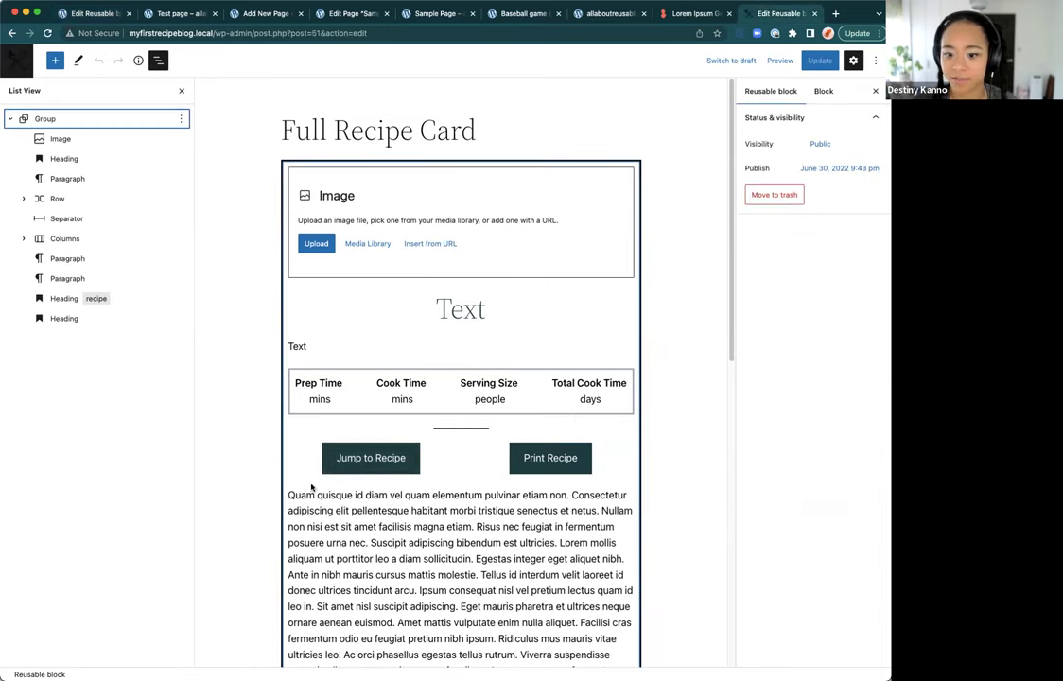
{"action": "left_click", "coordinate": [369, 465]}
{"action": "left_click", "coordinate": [446, 423]}
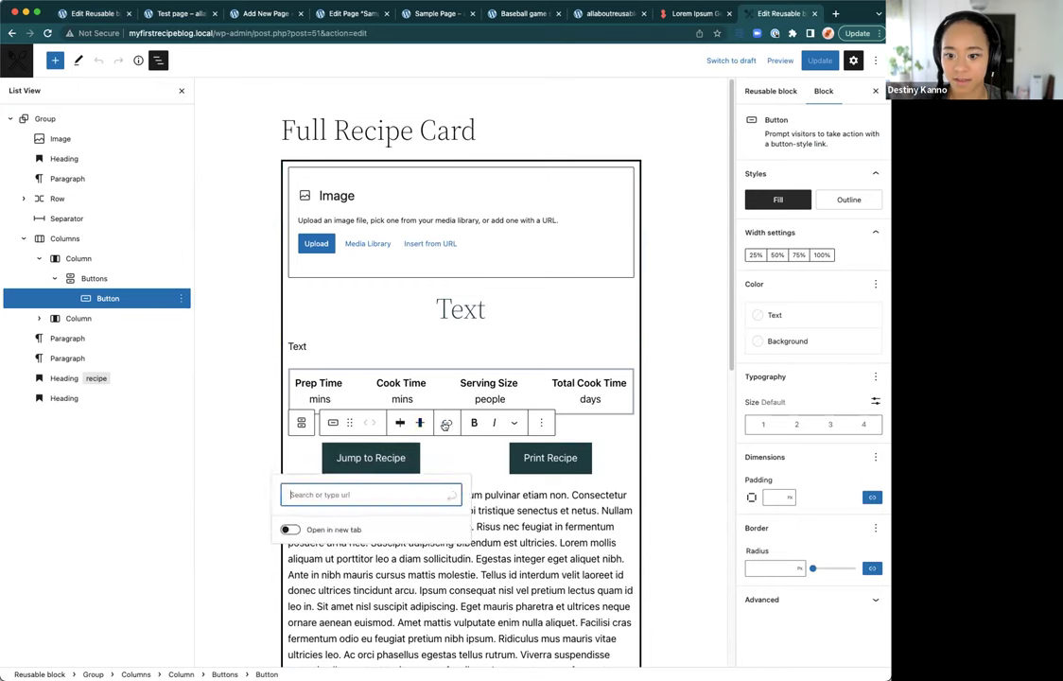
{"action": "left_click", "coordinate": [468, 515]}
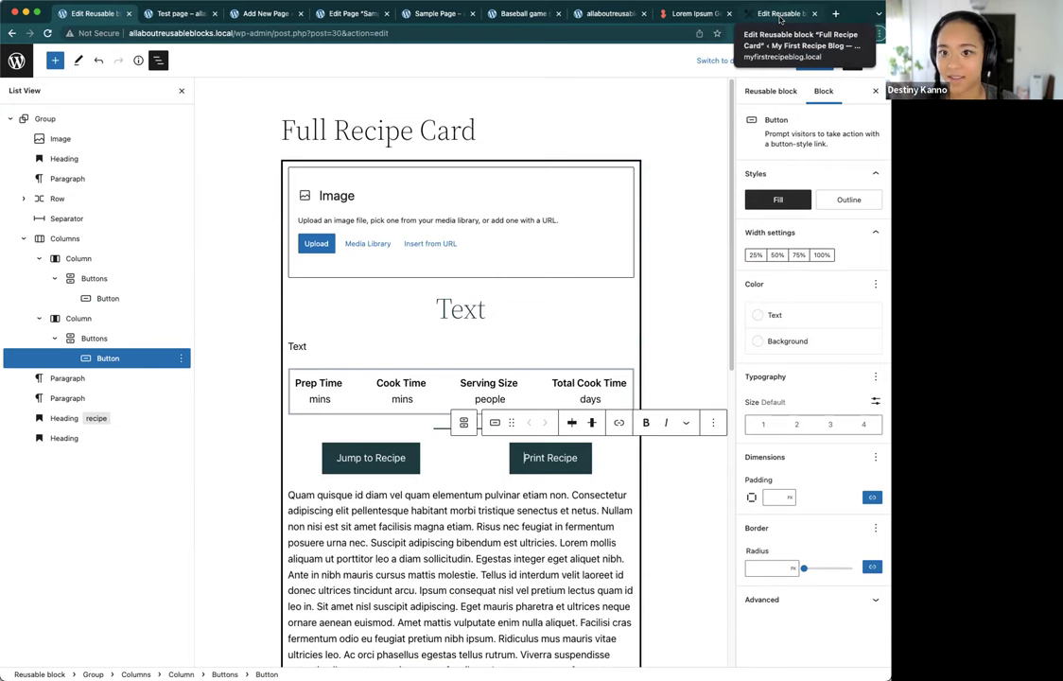
{"action": "left_click", "coordinate": [154, 17]}
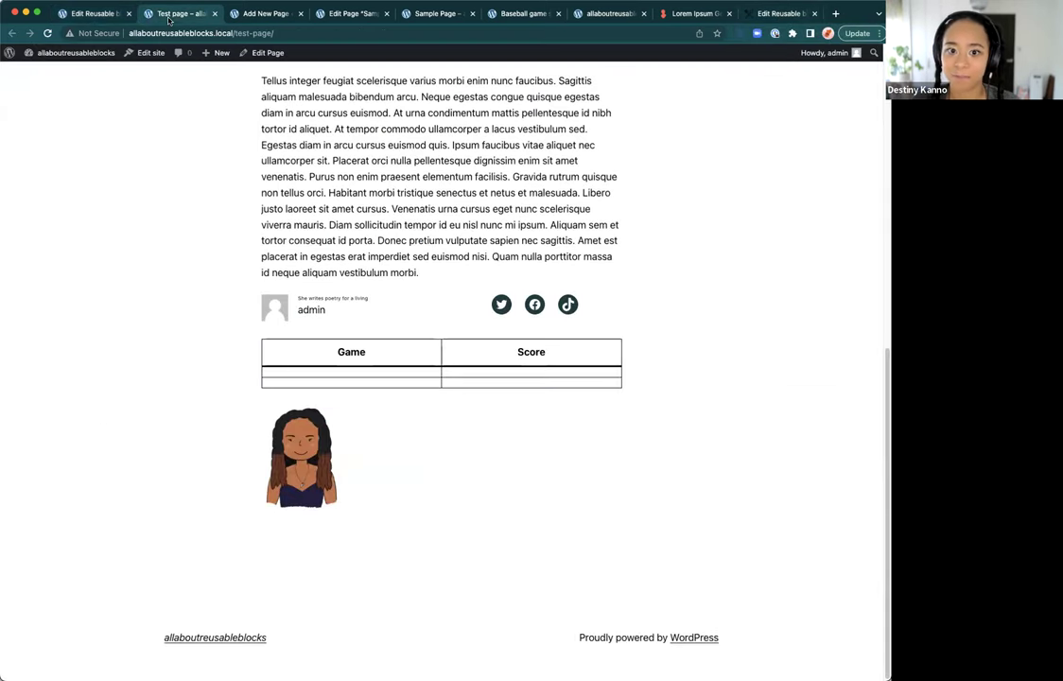
Step: Switch back to the imported Full Recipe Card's editor tab
{"action": "left_click", "coordinate": [94, 14]}
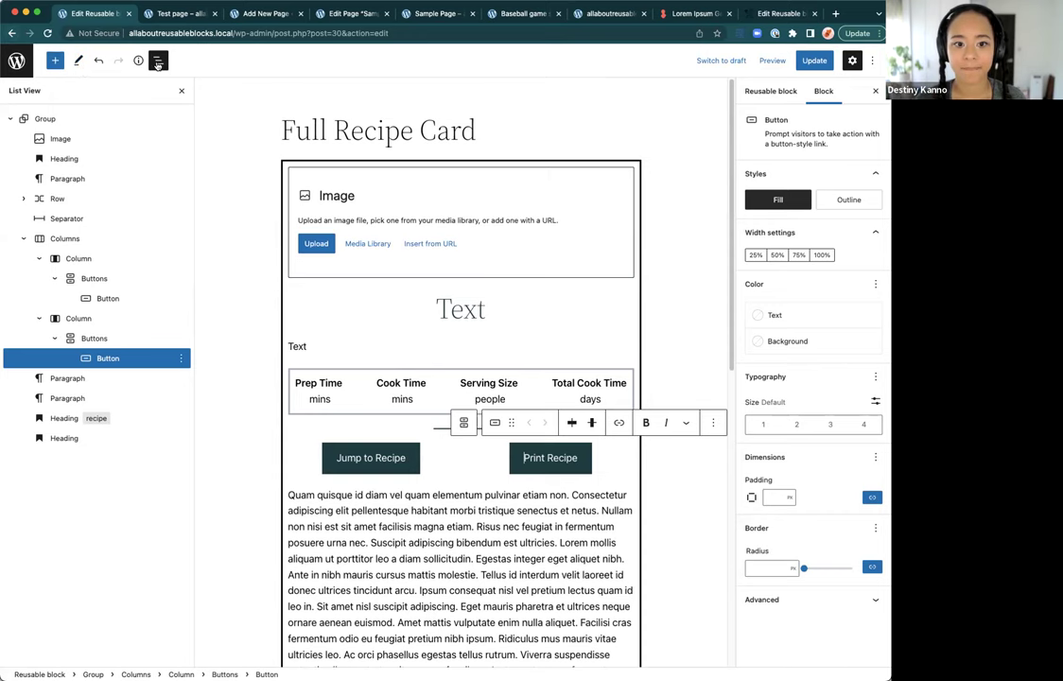
Step: Update the Full Recipe Card block after cancelling the Leave site prompt
{"action": "key", "text": "ctrl+alt+o"}
{"action": "key", "text": "ctrl+alt+o"}
{"action": "left_click", "coordinate": [54, 59]}
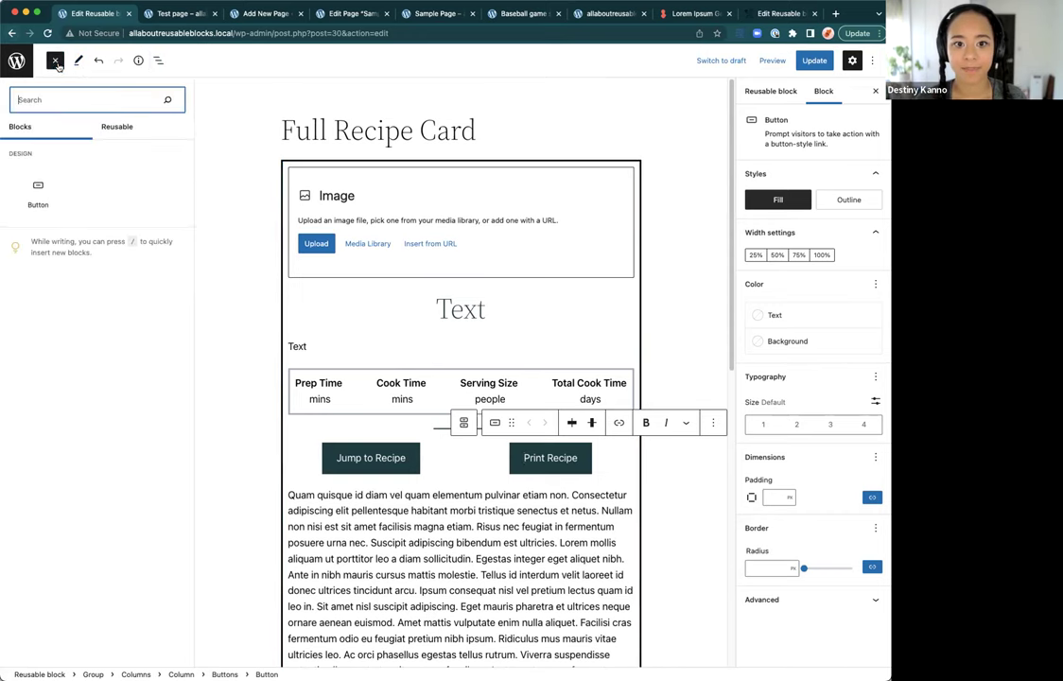
{"action": "left_click", "coordinate": [115, 126]}
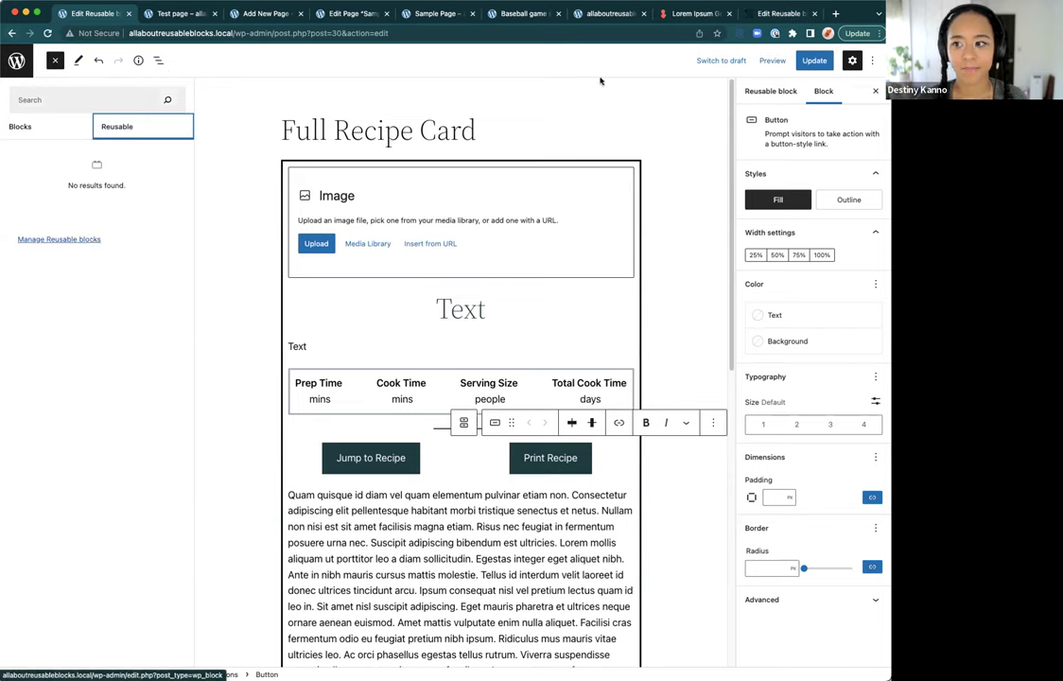
{"action": "left_click", "coordinate": [56, 237]}
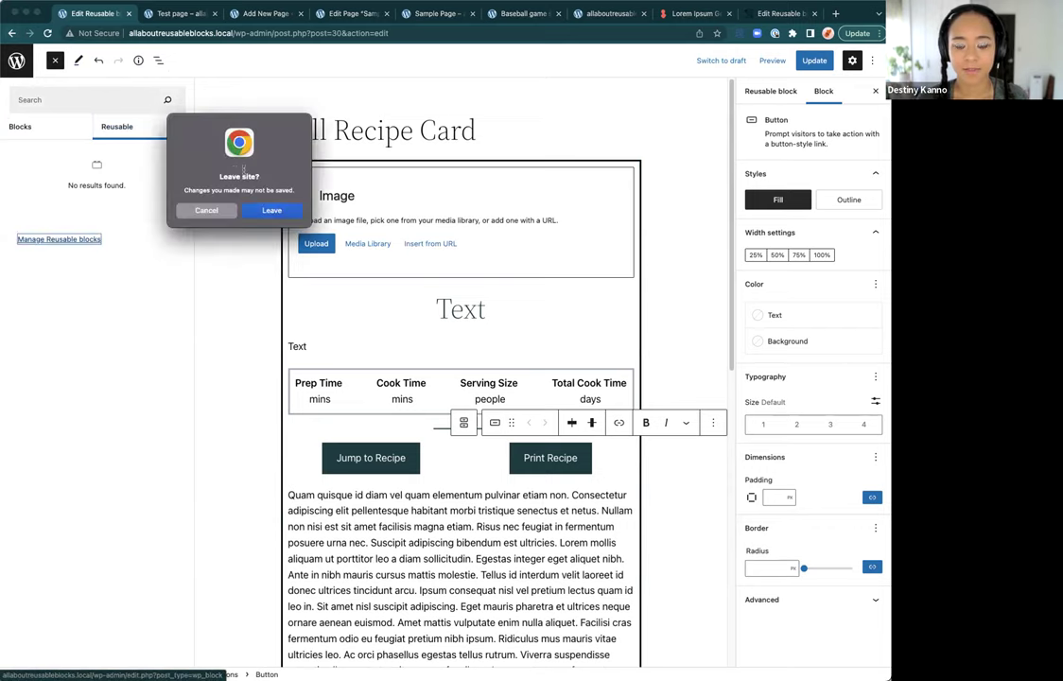
{"action": "left_click", "coordinate": [205, 211]}
{"action": "left_click", "coordinate": [811, 62]}
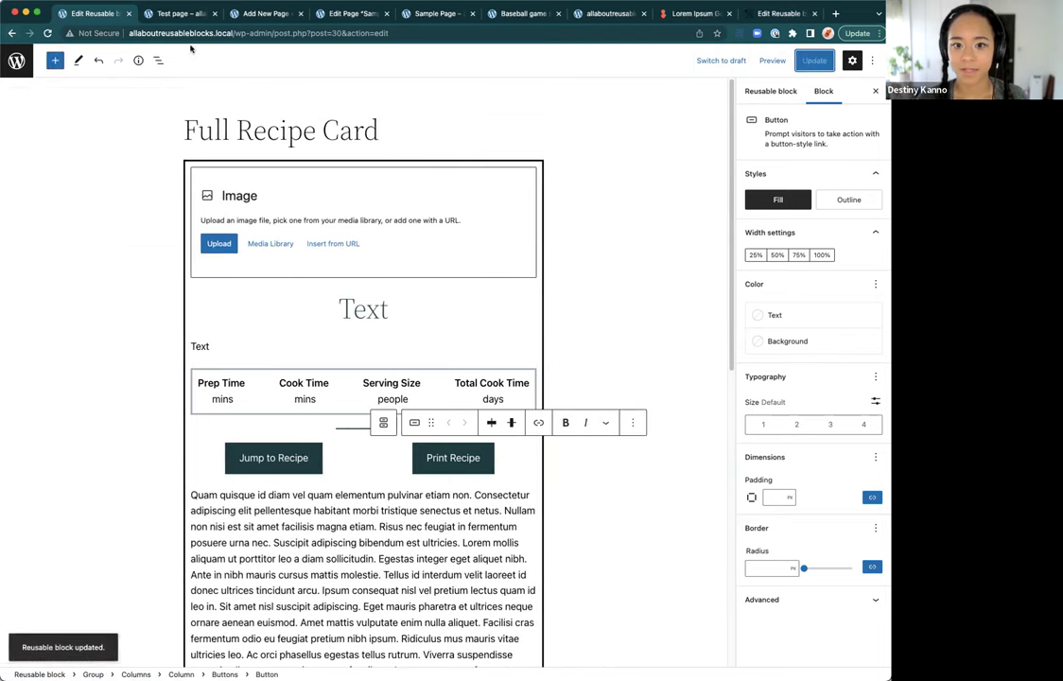
Step: Return to the Manage Reusable blocks list via the inserter's Reusable tab
{"action": "left_click", "coordinate": [59, 62]}
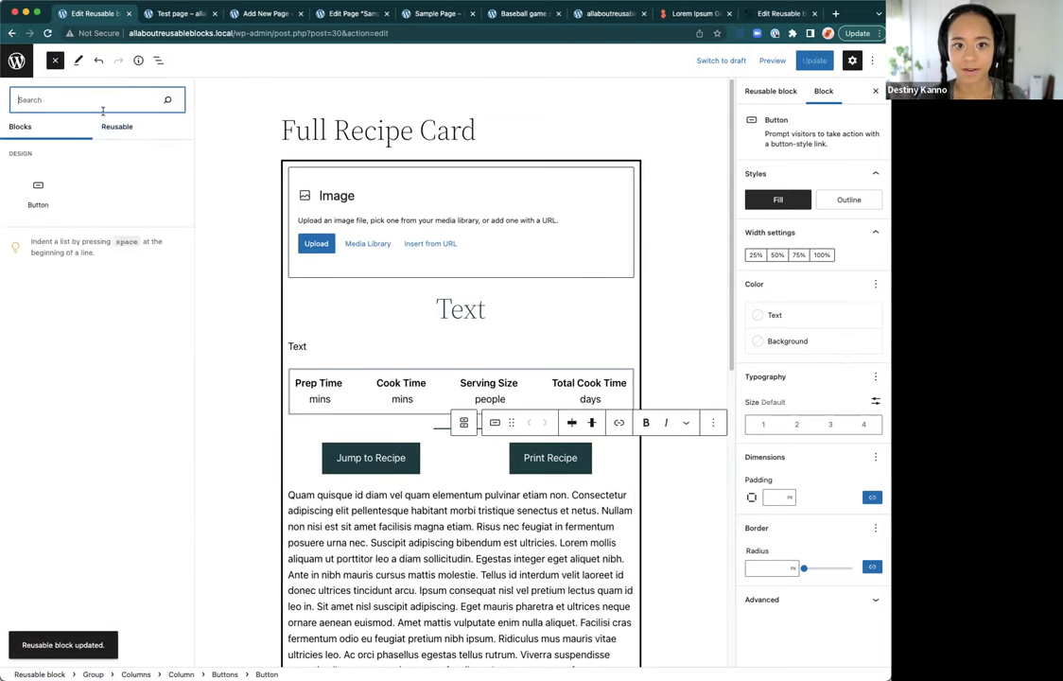
{"action": "left_click", "coordinate": [117, 125]}
{"action": "left_click", "coordinate": [84, 239]}
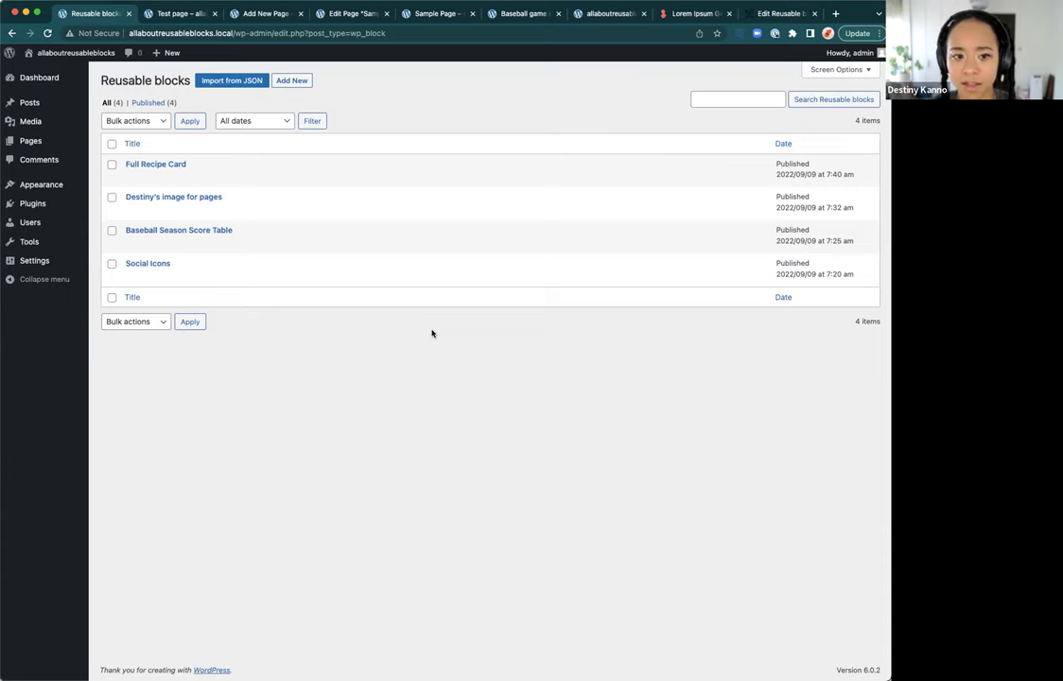
Step: Open the Add New User form and untick Send User Notification
{"action": "mouse_move", "coordinate": [286, 249]}
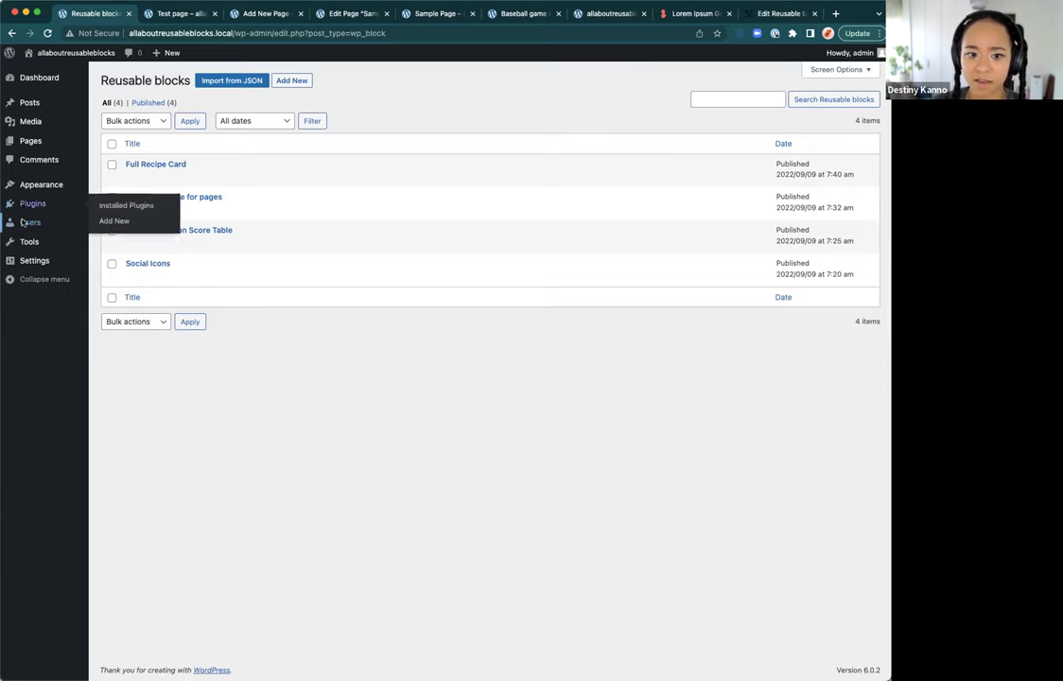
{"action": "mouse_move", "coordinate": [24, 222]}
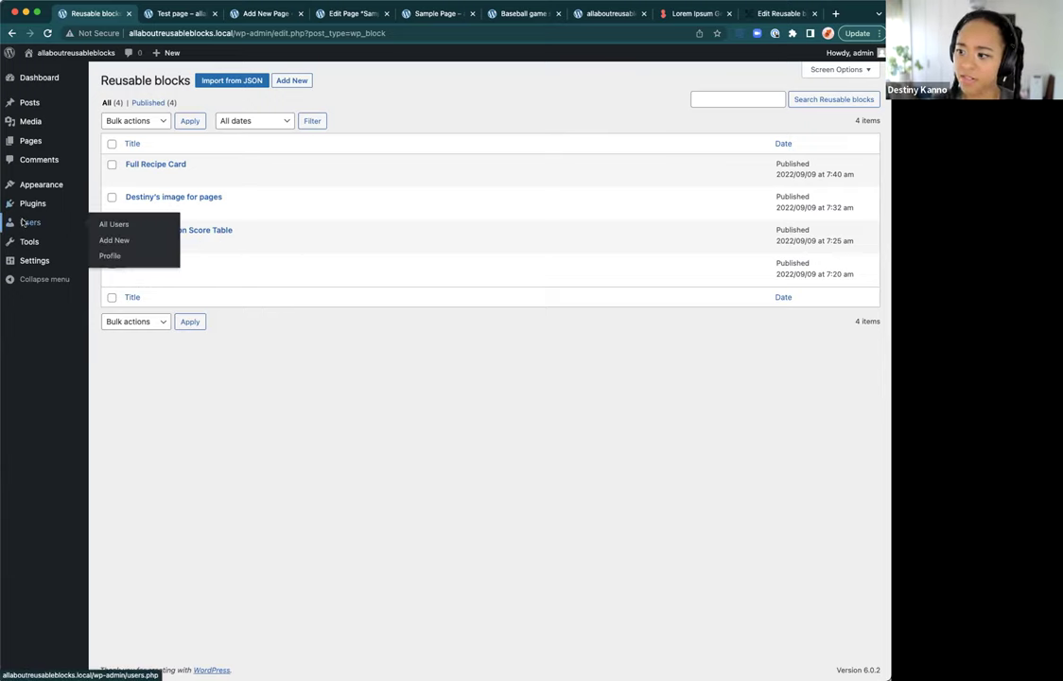
{"action": "left_click", "coordinate": [111, 240]}
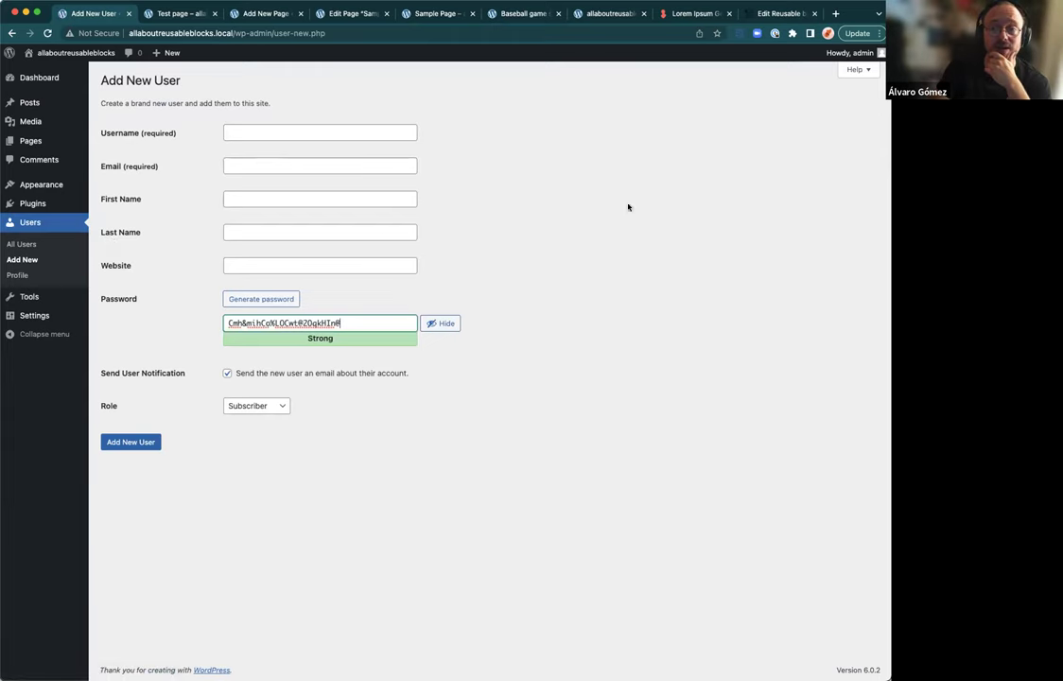
{"action": "left_click", "coordinate": [233, 408]}
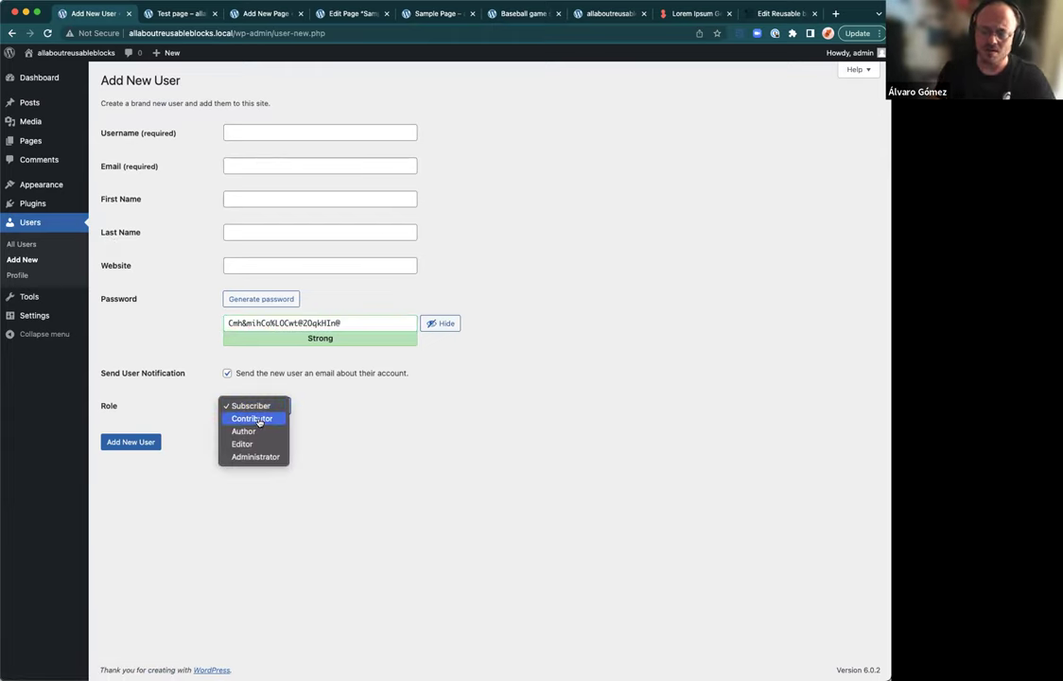
{"action": "left_click", "coordinate": [251, 418]}
{"action": "left_click", "coordinate": [228, 374]}
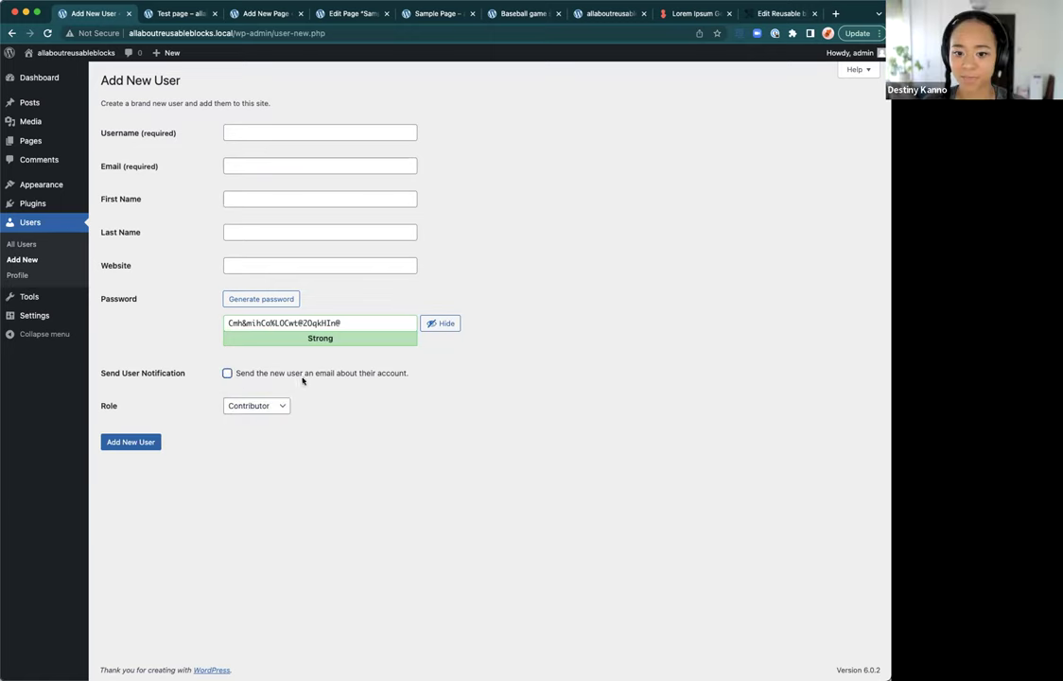
Step: Enter the new user's username and email address
{"action": "left_click", "coordinate": [239, 133]}
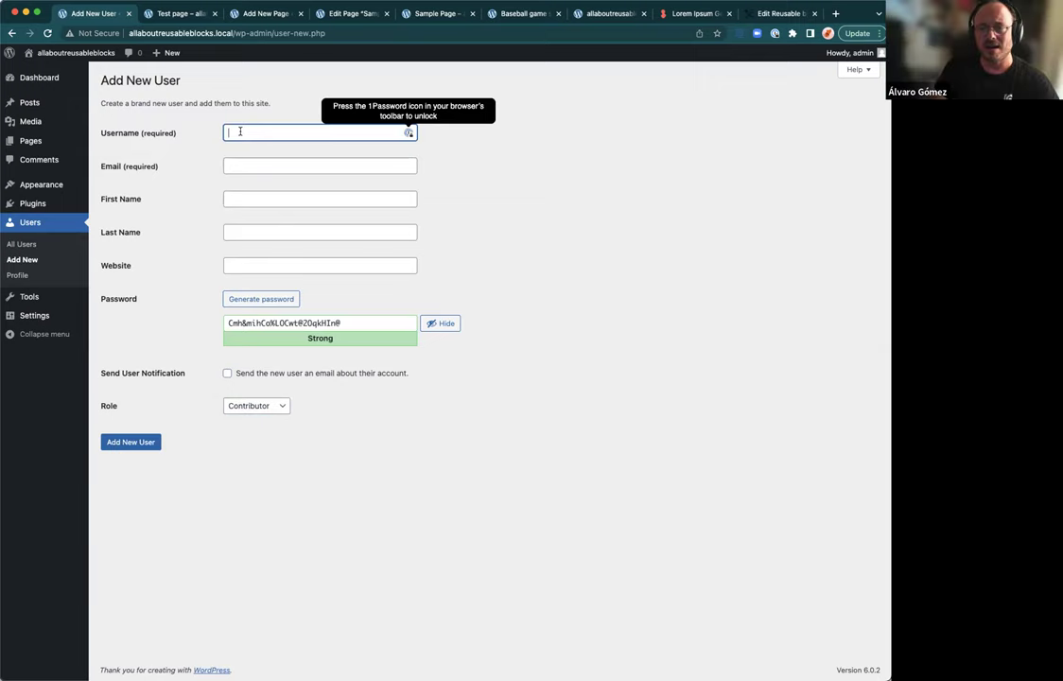
{"action": "type", "text": "destiny2"}
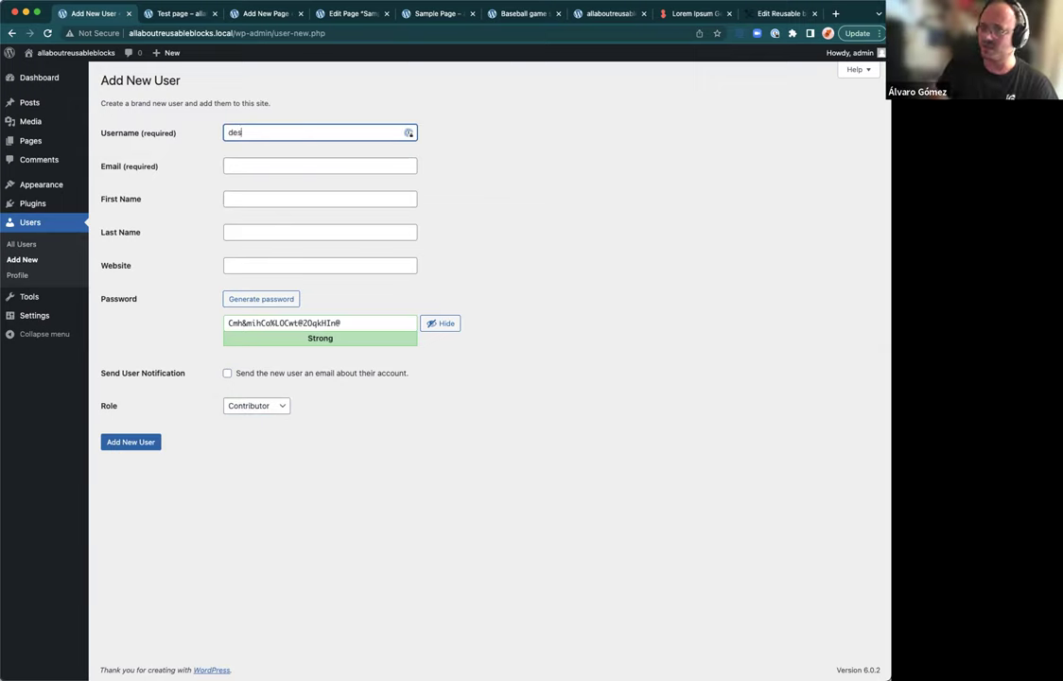
{"action": "key", "text": "Tab"}
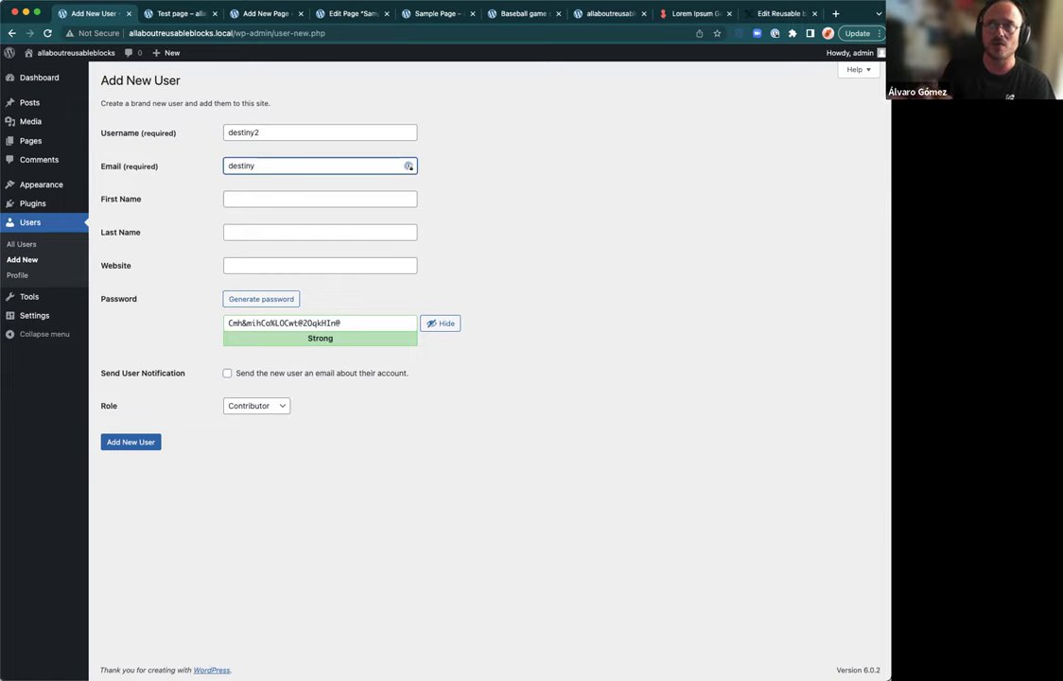
{"action": "key", "text": "BackSpace"}
{"action": "key", "text": "BackSpace"}
{"action": "key", "text": "BackSpace"}
{"action": "key", "text": "BackSpace"}
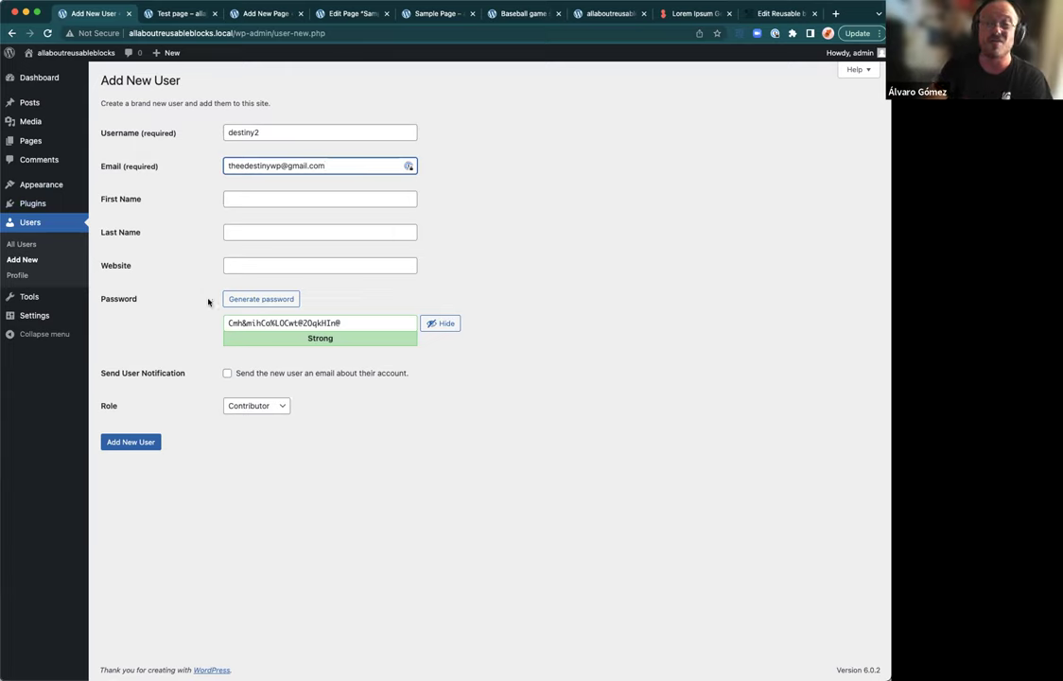
{"action": "left_click_drag", "start_coordinate": [364, 326], "coordinate": [216, 327]}
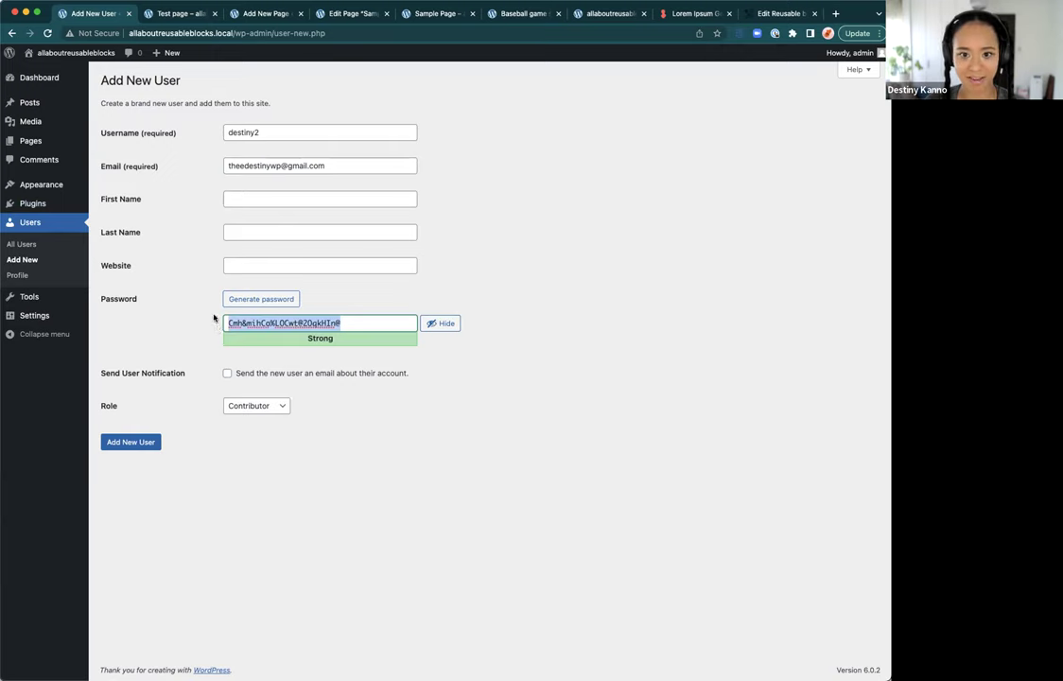
Step: Set the role to Author and create the user
{"action": "left_click", "coordinate": [274, 407]}
{"action": "left_click", "coordinate": [272, 424]}
{"action": "left_click", "coordinate": [146, 441]}
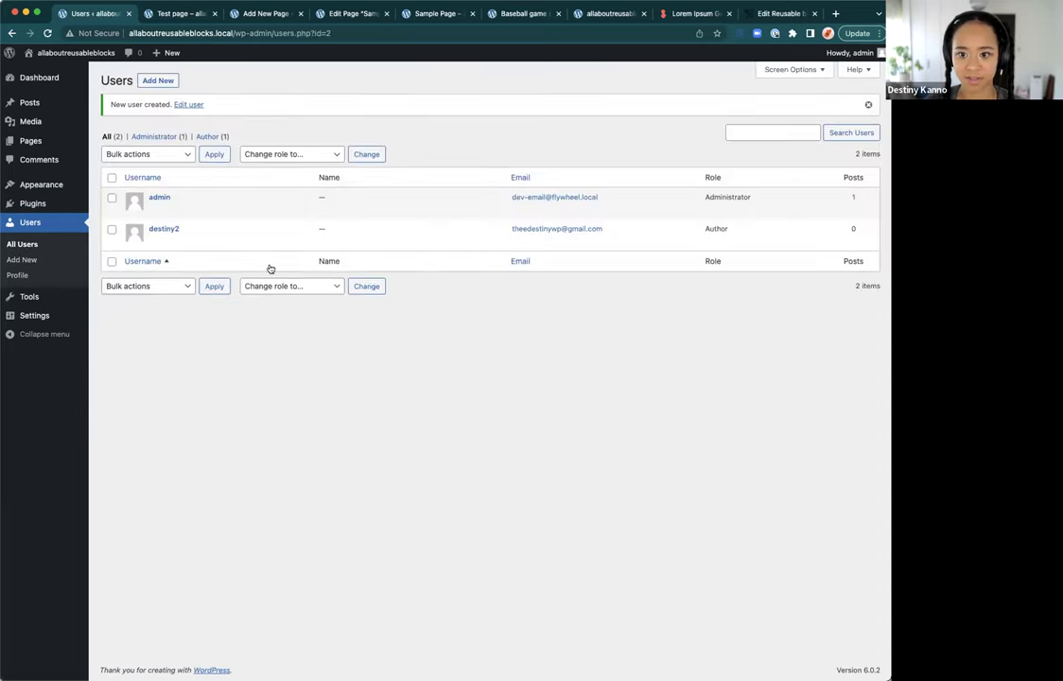
Step: Log out of the admin account and sign in as the new author with the copied password
{"action": "mouse_move", "coordinate": [846, 52]}
{"action": "left_click", "coordinate": [811, 93]}
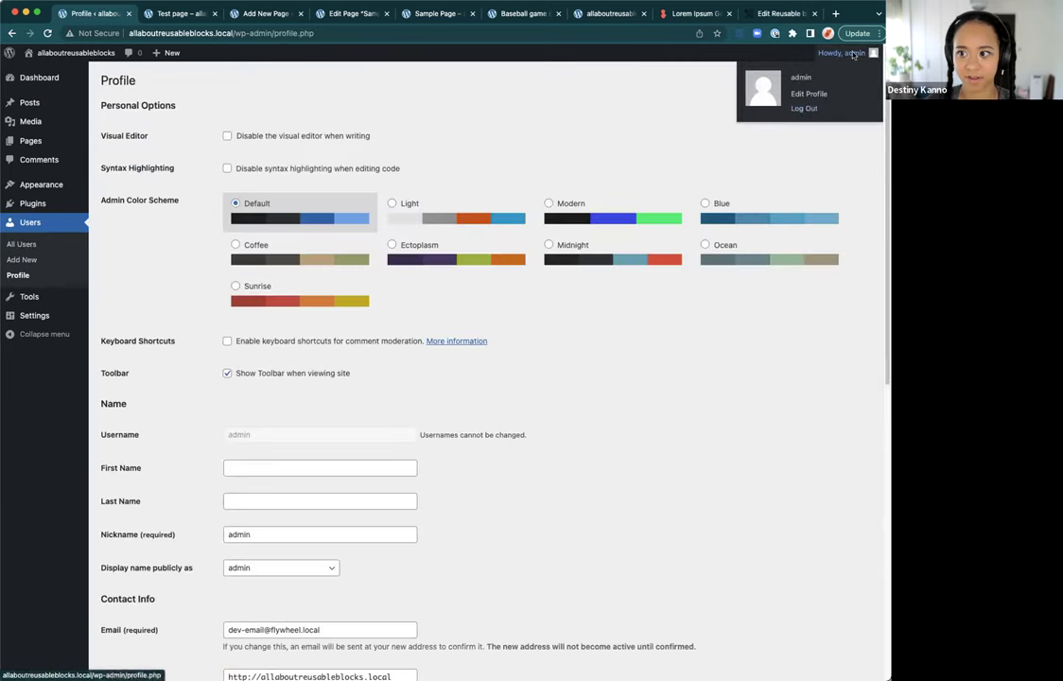
{"action": "left_click", "coordinate": [806, 108]}
{"action": "type", "text": "destiny2"}
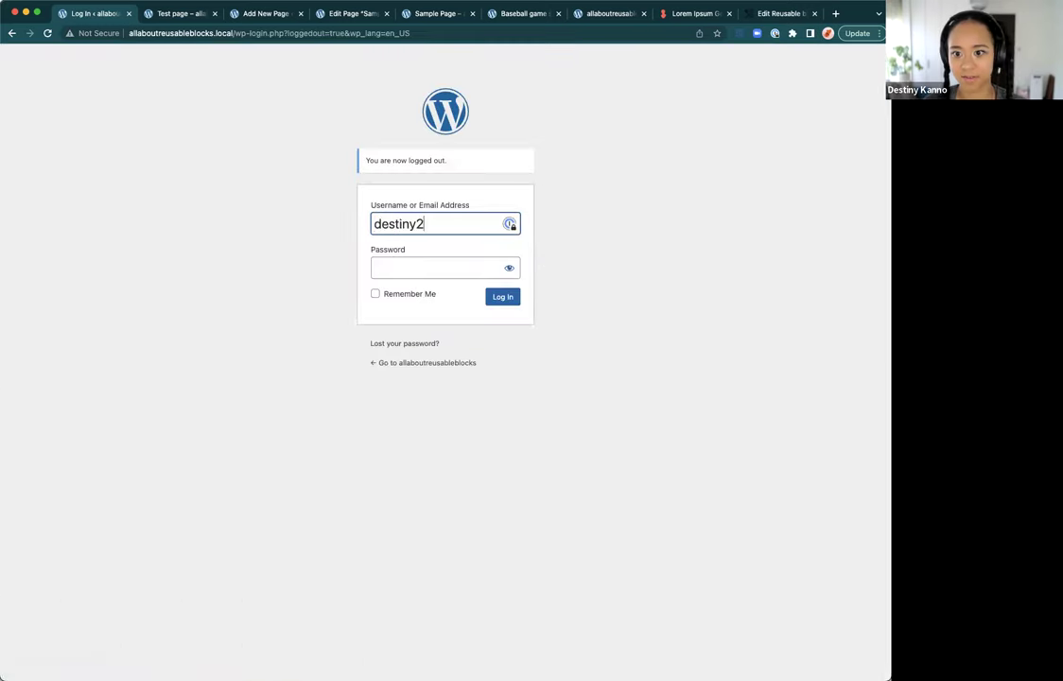
{"action": "key", "text": "Tab"}
{"action": "key", "text": "super+v"}
{"action": "key", "text": "Return"}
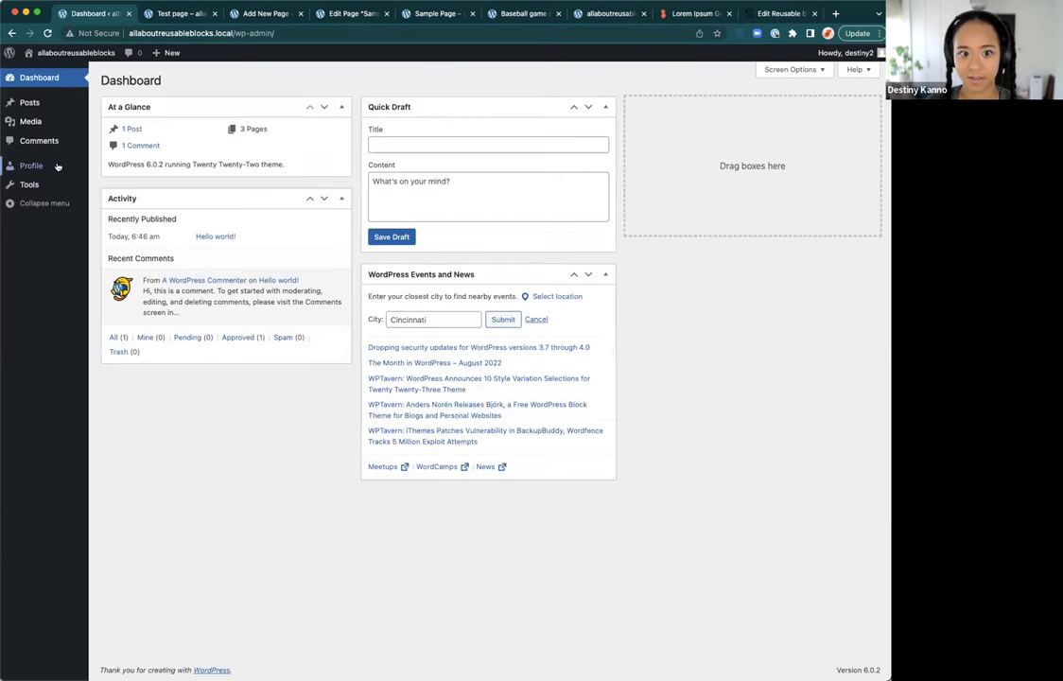
Step: Start a new post, dismiss the welcome tour, and show the inserter's reusable blocks
{"action": "left_click", "coordinate": [44, 103]}
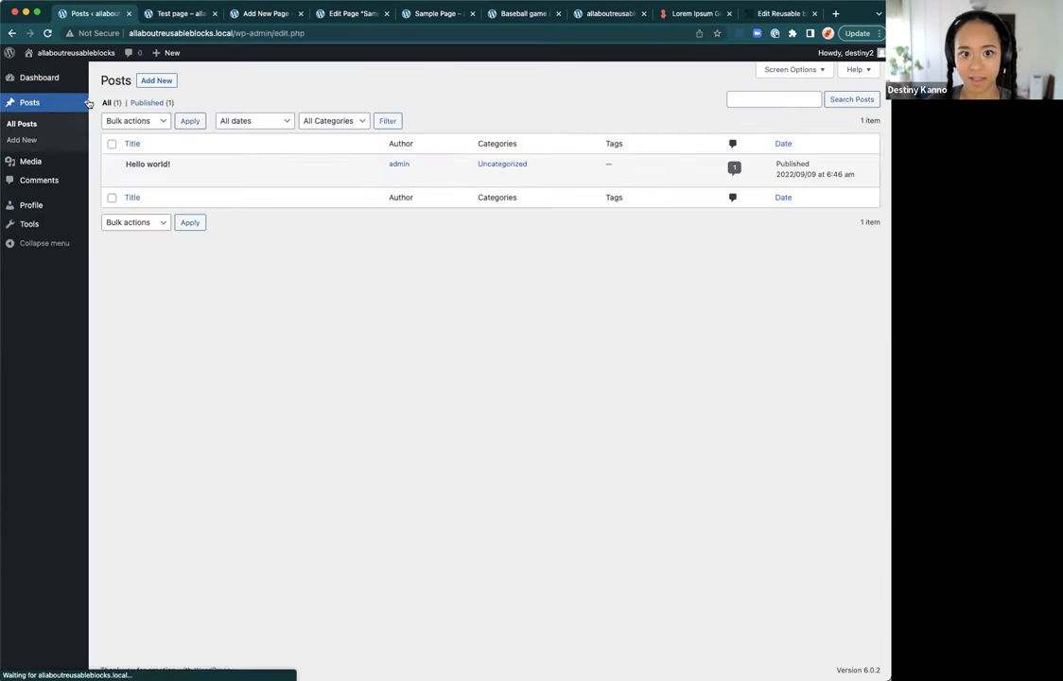
{"action": "mouse_move", "coordinate": [135, 177]}
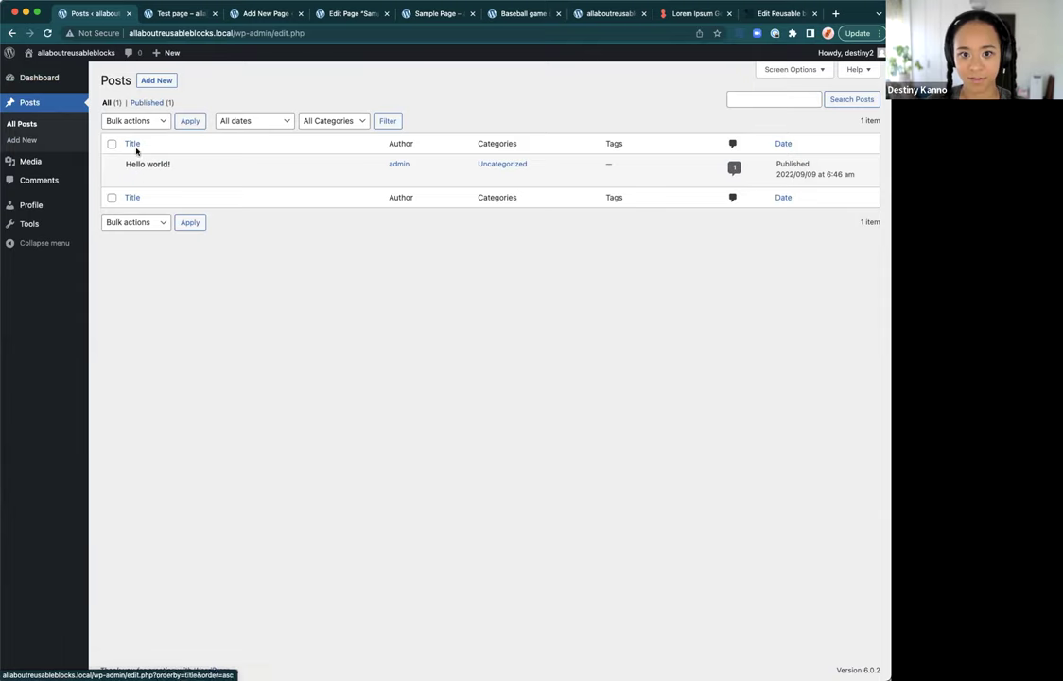
{"action": "left_click", "coordinate": [156, 80]}
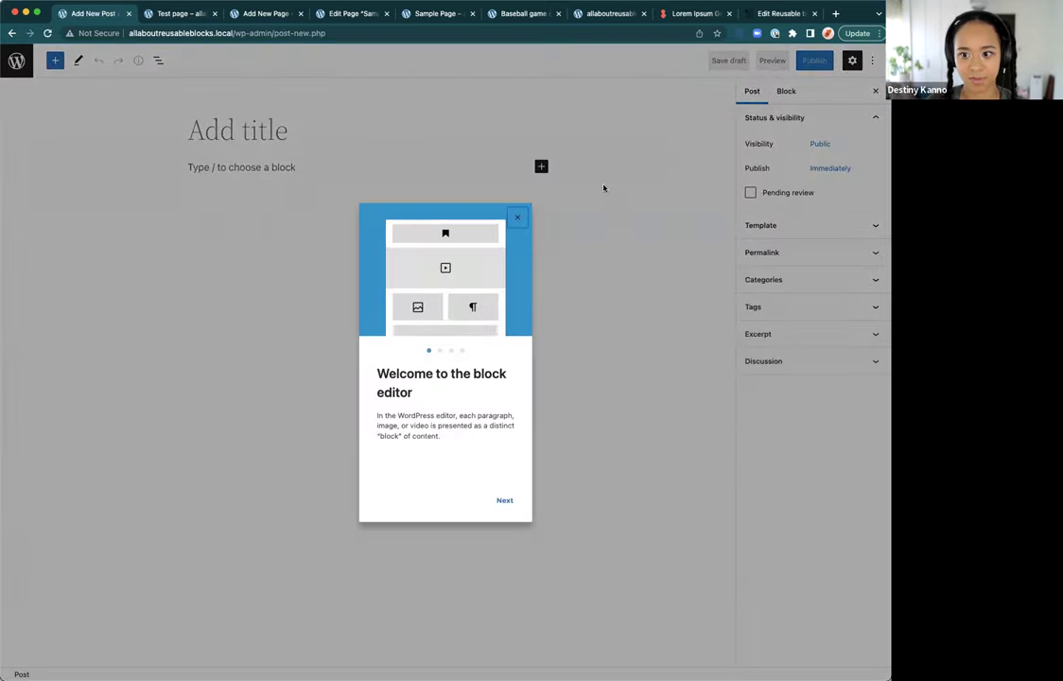
{"action": "left_click", "coordinate": [517, 218]}
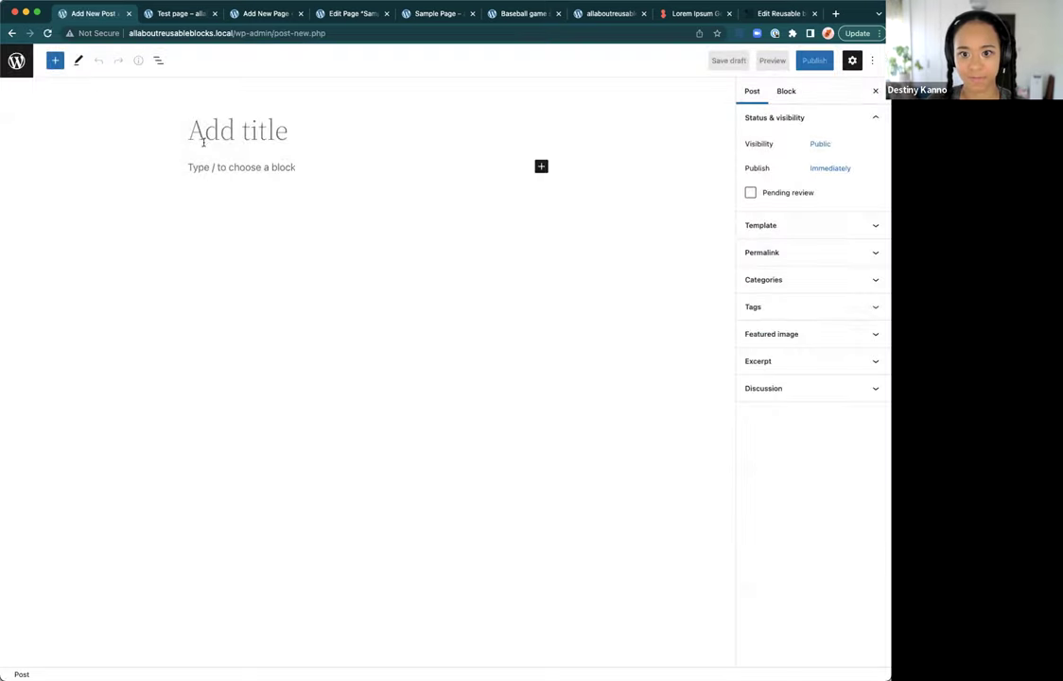
{"action": "left_click", "coordinate": [55, 61]}
{"action": "left_click", "coordinate": [158, 132]}
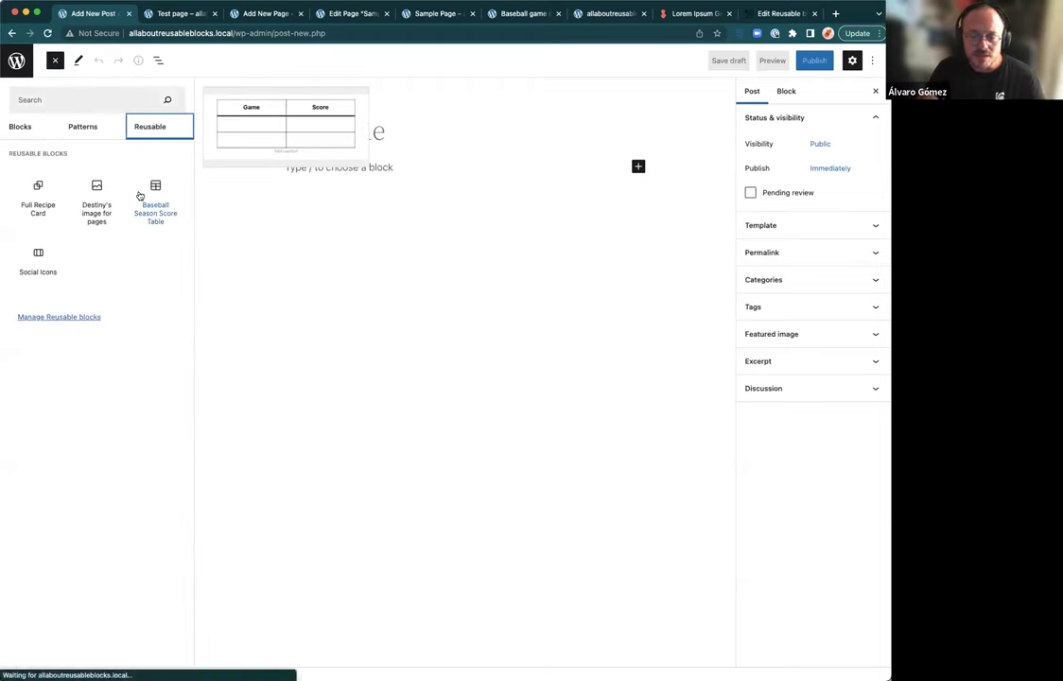
Step: Preview the four reusable blocks and go to the Manage Reusable blocks list
{"action": "mouse_move", "coordinate": [142, 208]}
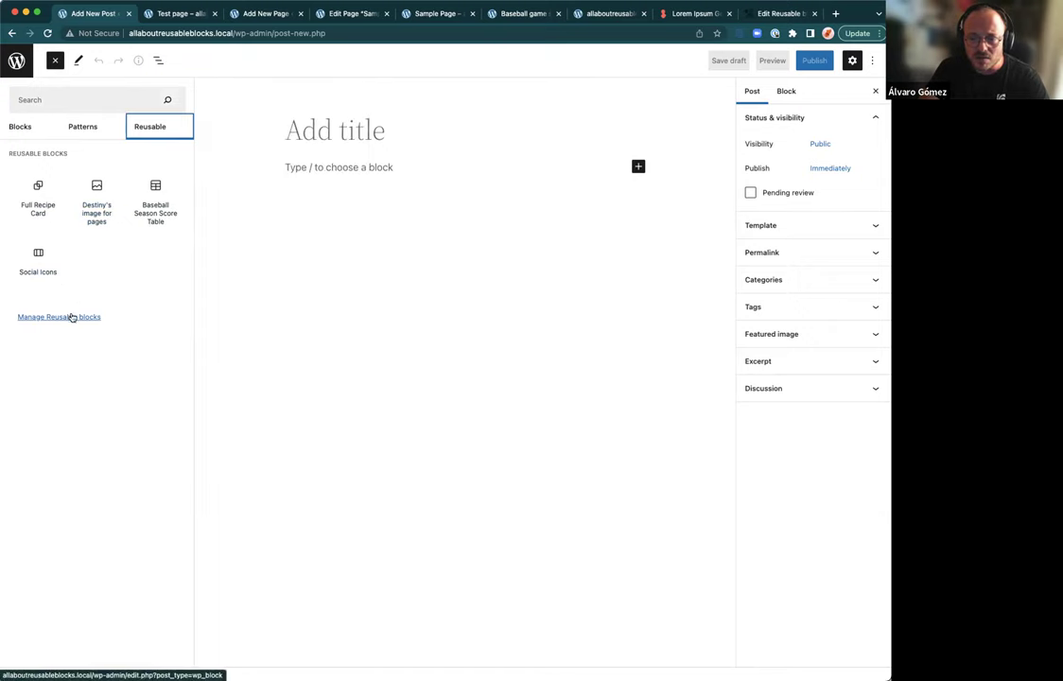
{"action": "left_click", "coordinate": [71, 316]}
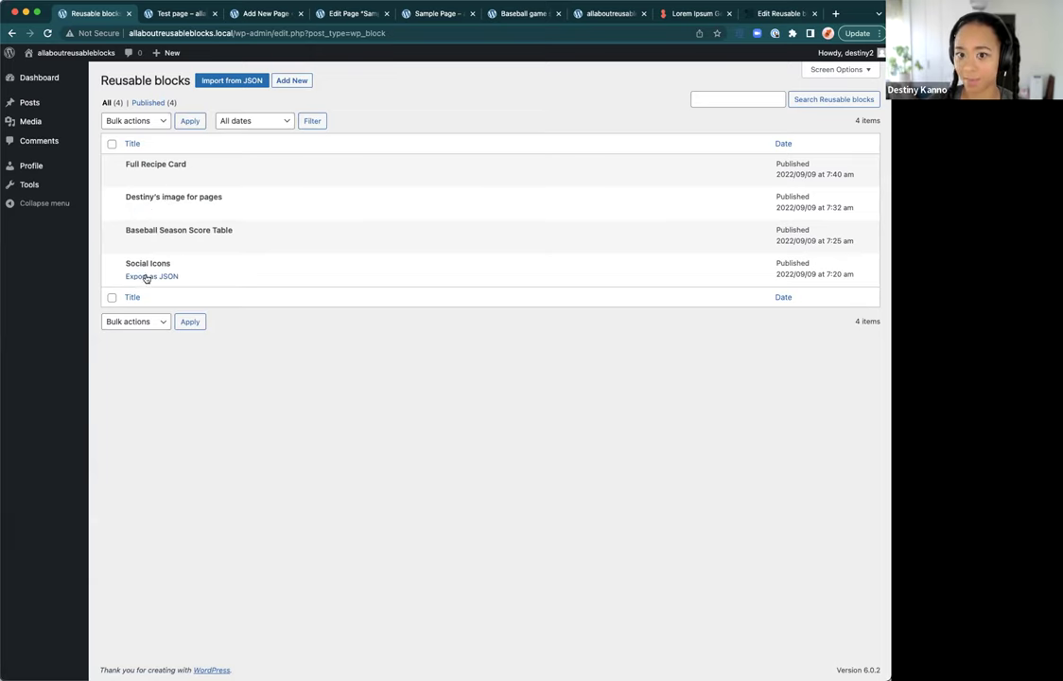
Step: Create a new reusable block titled 'New author block'
{"action": "left_click", "coordinate": [280, 86]}
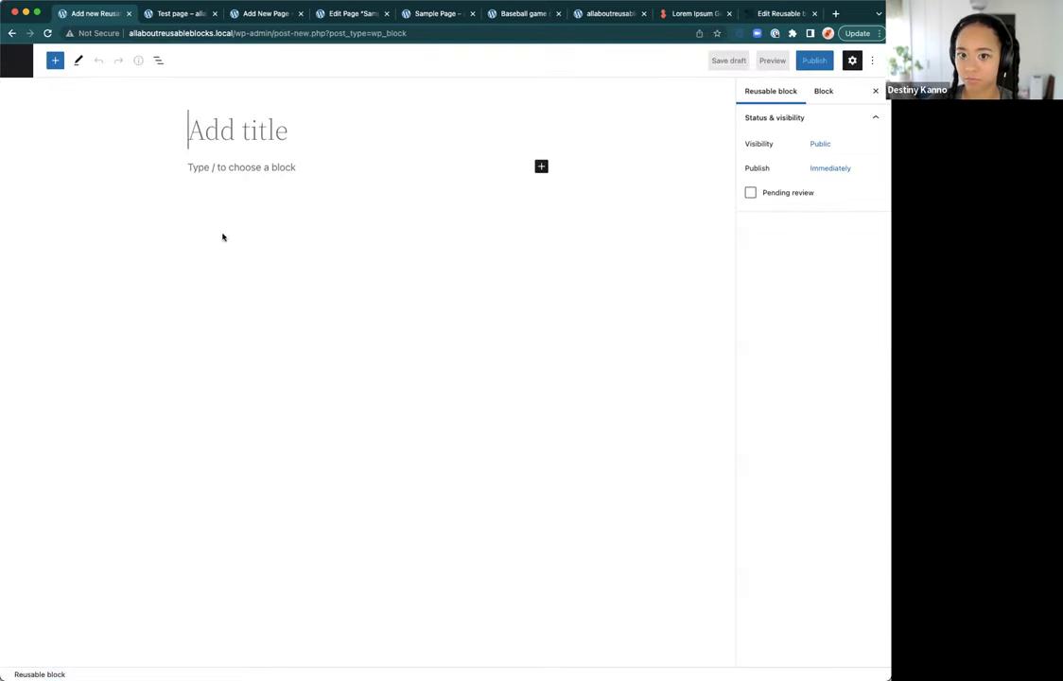
{"action": "type", "text": "New"}
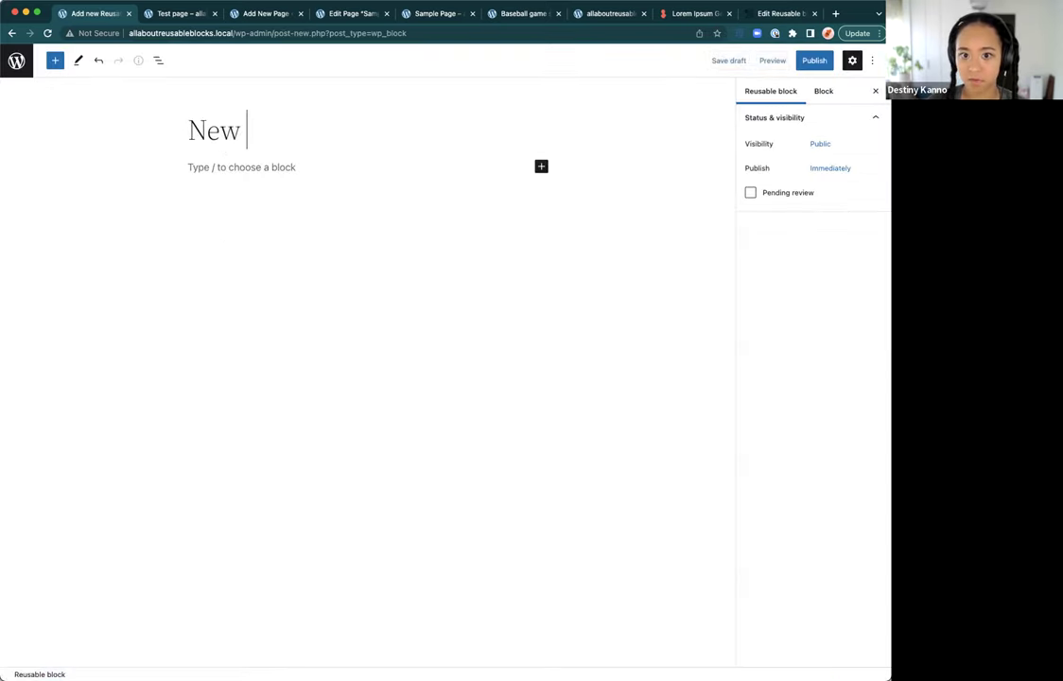
{"action": "type", "text": " aut"}
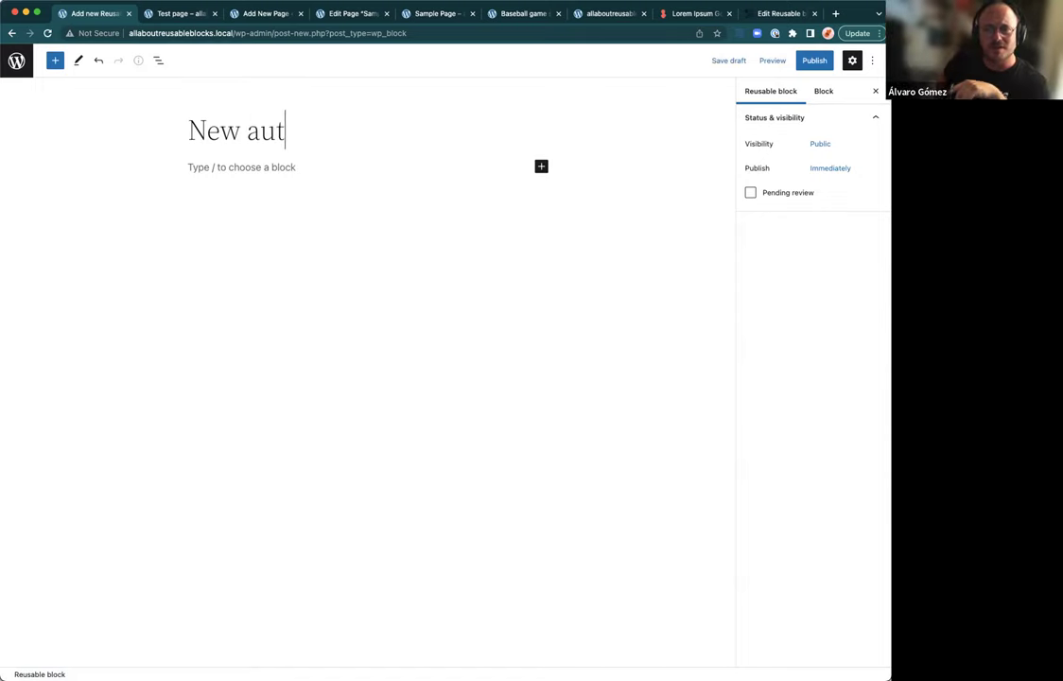
{"action": "type", "text": "hor block"}
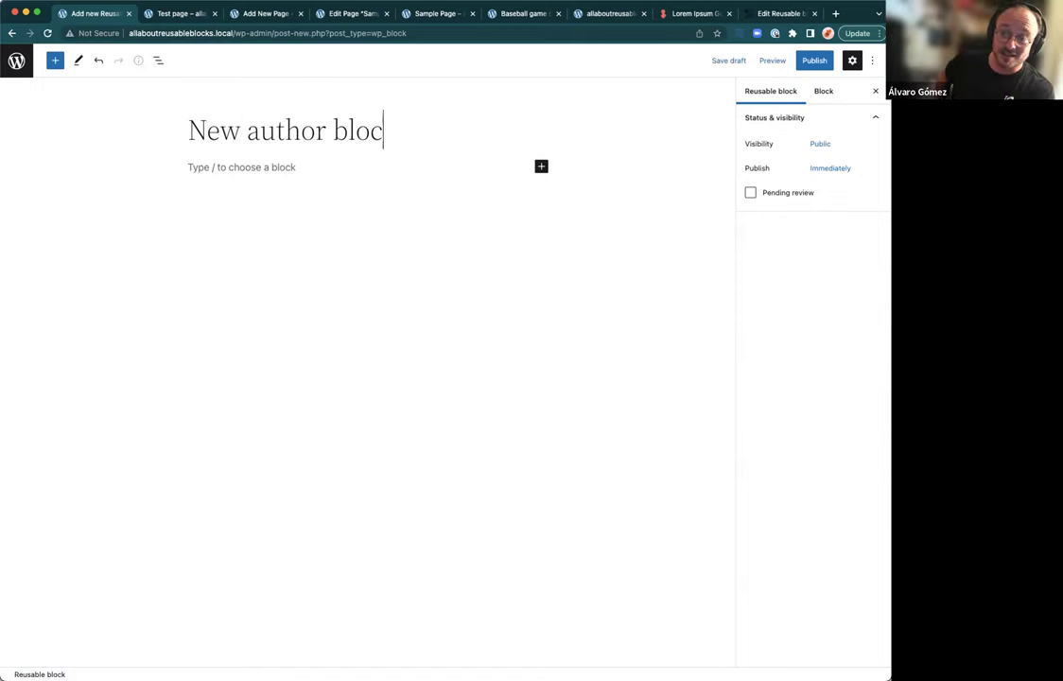
{"action": "left_click", "coordinate": [214, 185]}
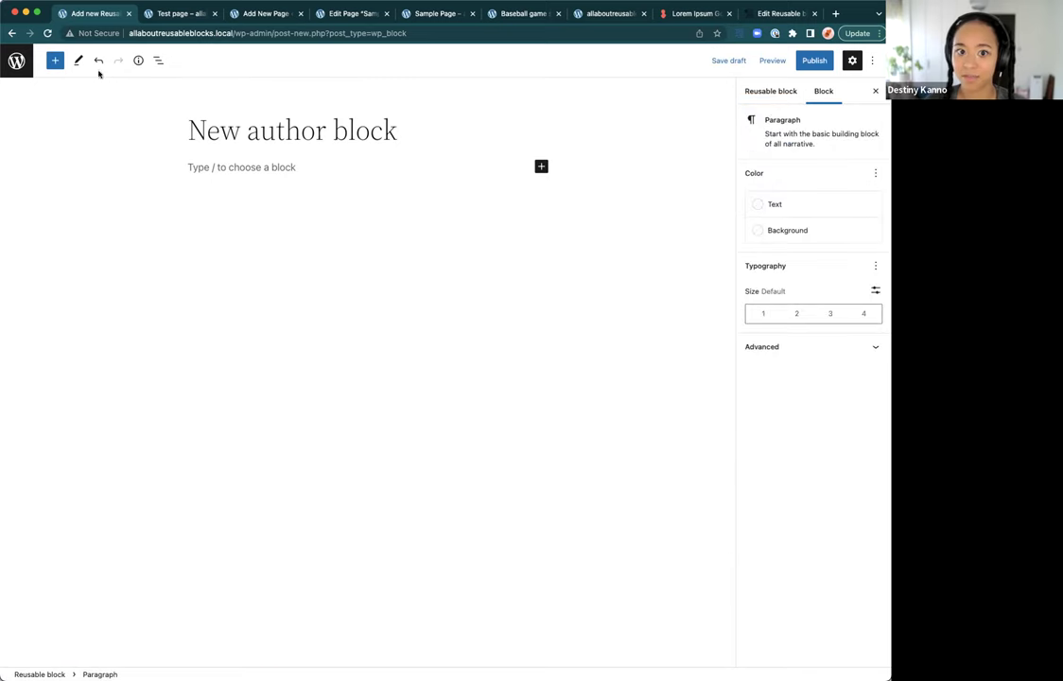
Step: Insert a Heading block reading 'MY block'
{"action": "left_click", "coordinate": [57, 61]}
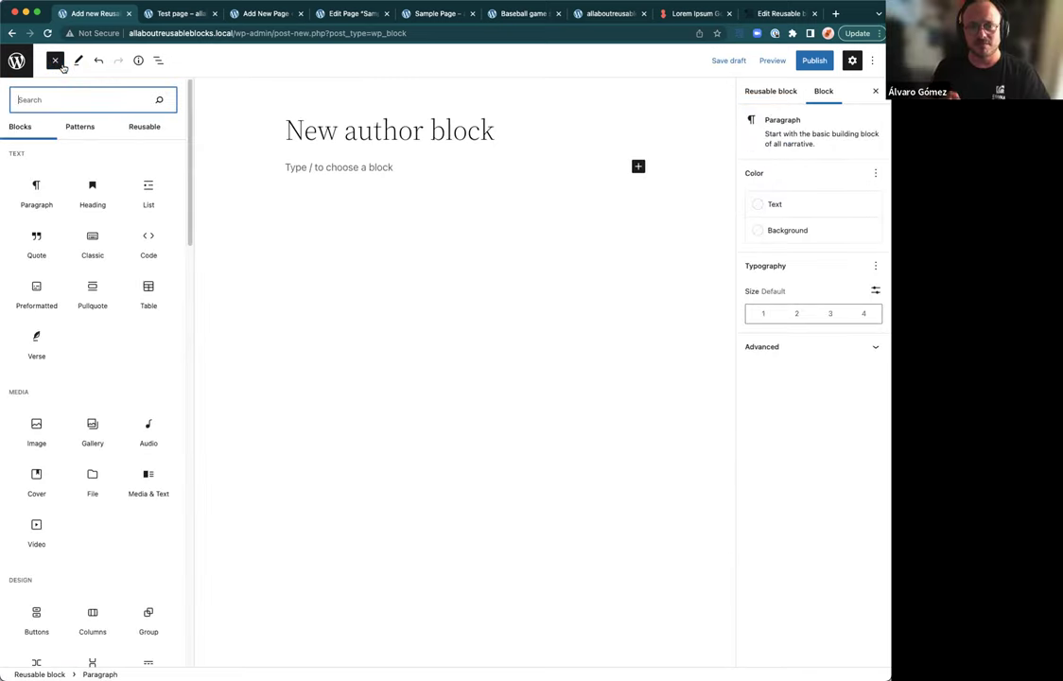
{"action": "mouse_move", "coordinate": [58, 191]}
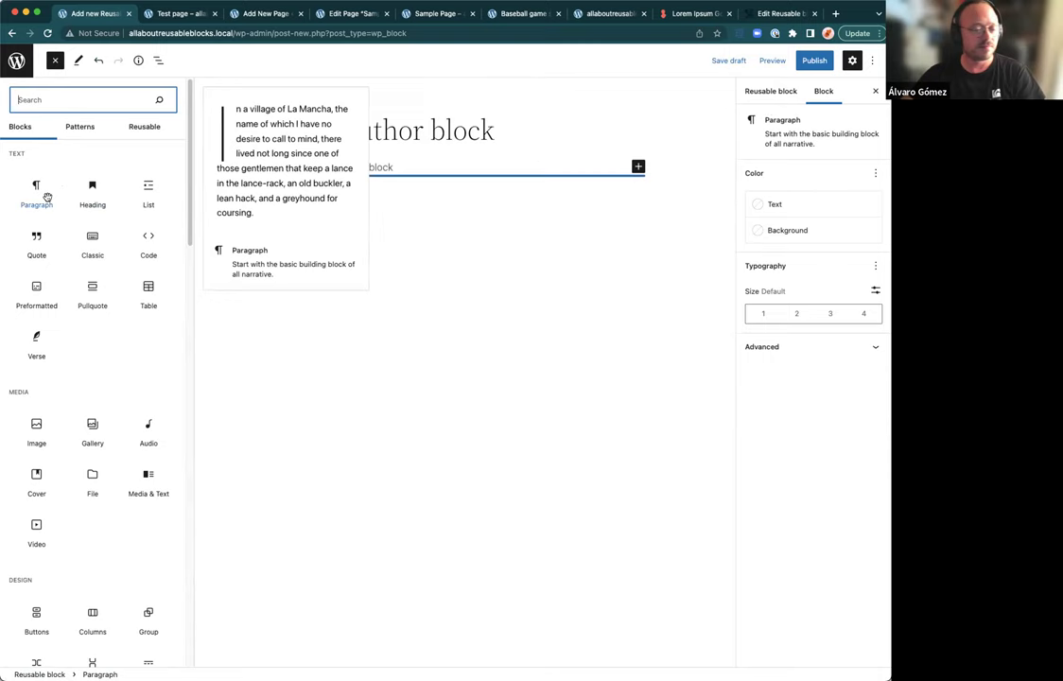
{"action": "left_click", "coordinate": [46, 206]}
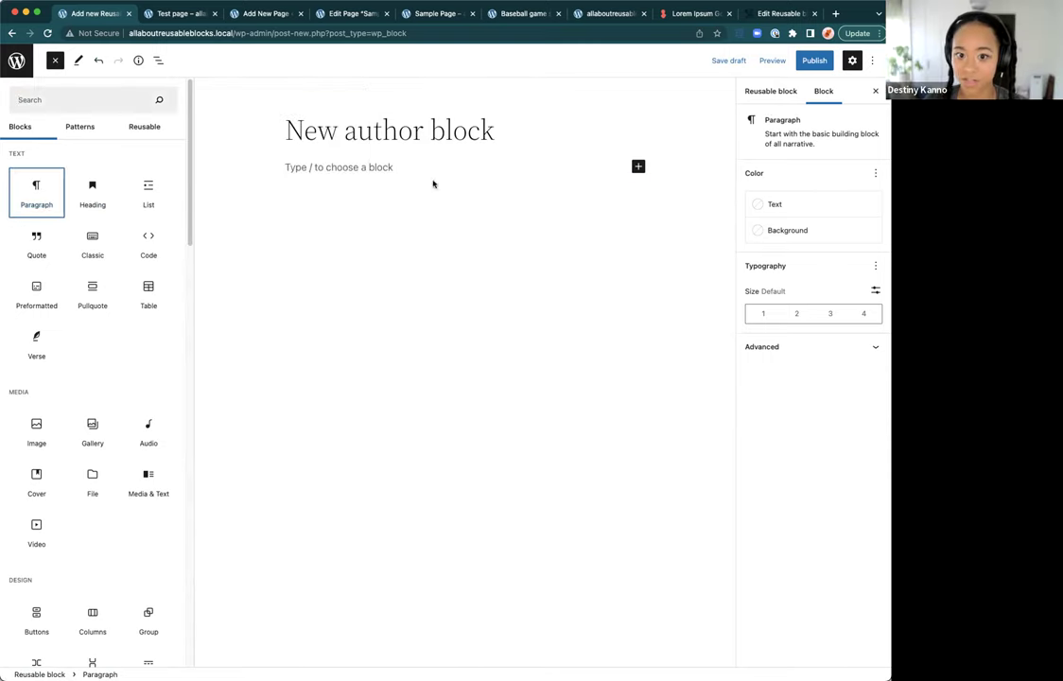
{"action": "left_click", "coordinate": [103, 202]}
{"action": "left_click", "coordinate": [325, 182]}
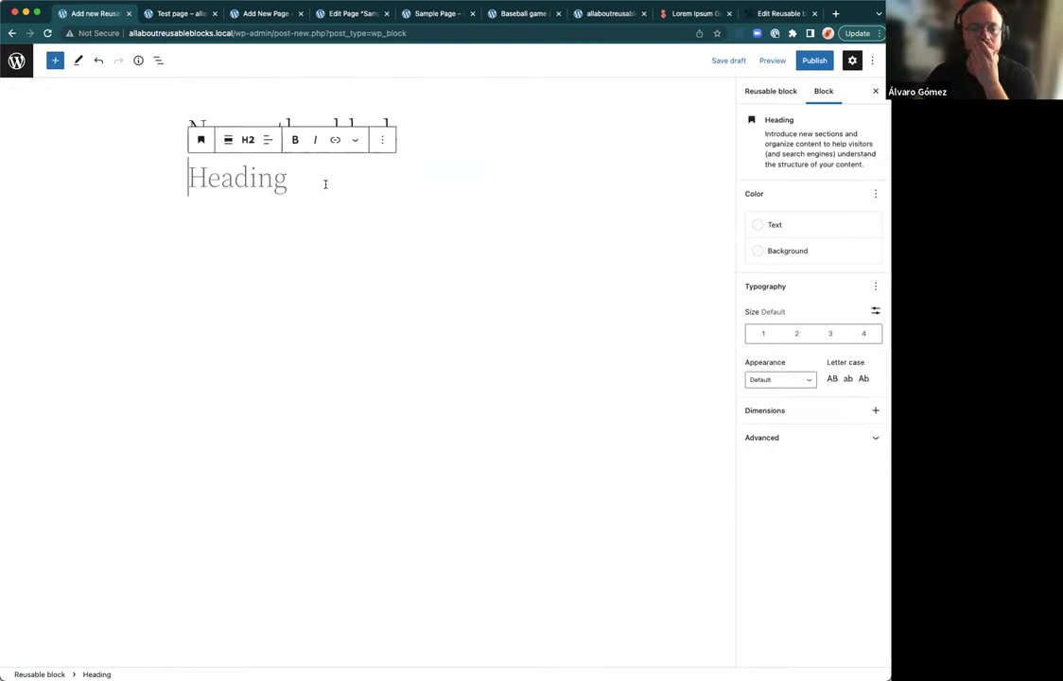
{"action": "type", "text": "MY block"}
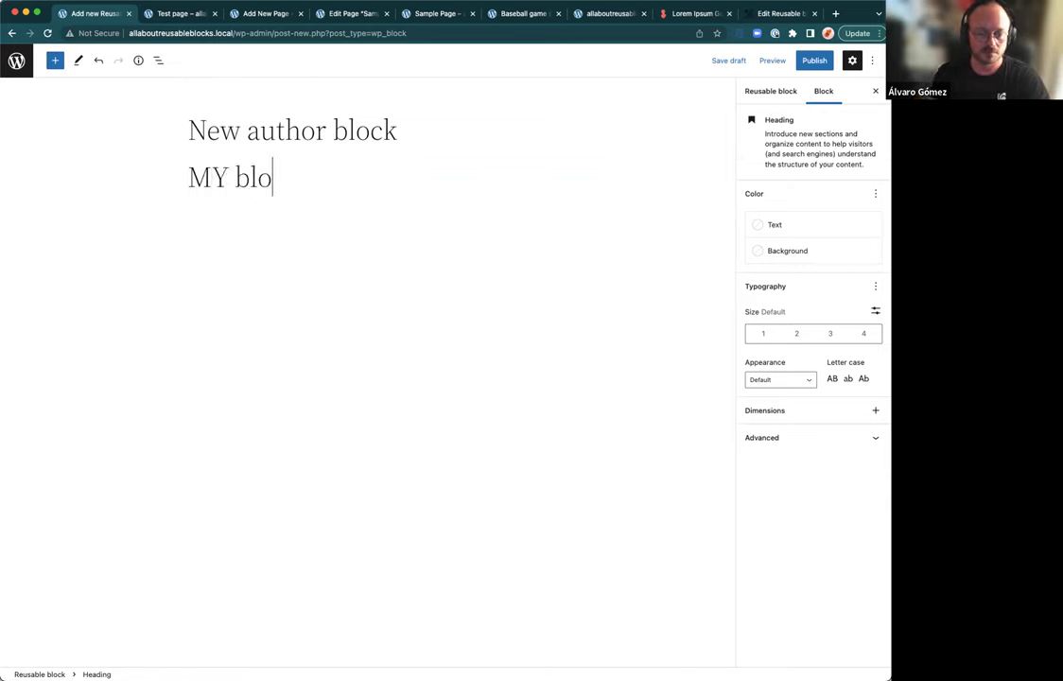
Step: Publish the block and return to the reusable blocks list
{"action": "left_click", "coordinate": [808, 62]}
{"action": "left_click", "coordinate": [807, 62]}
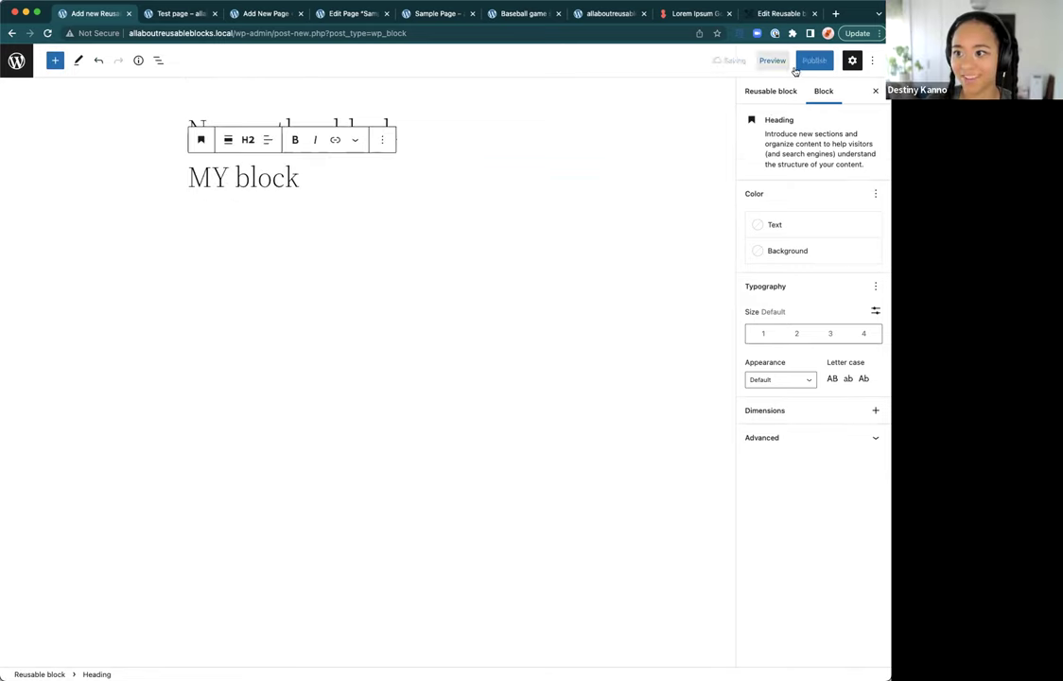
{"action": "left_click", "coordinate": [16, 60]}
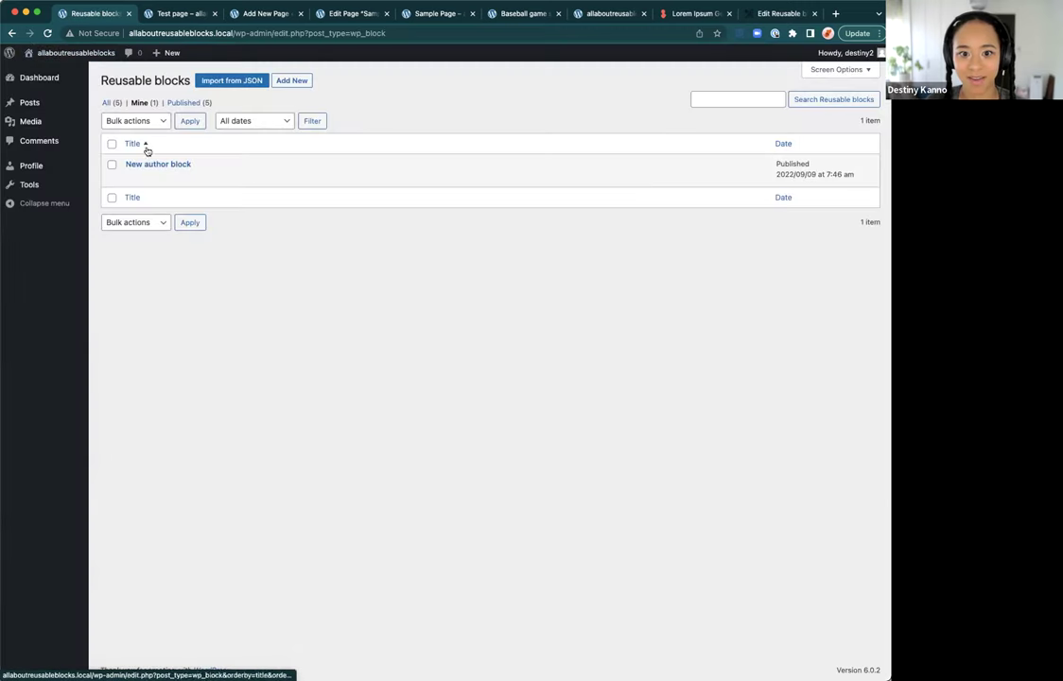
Step: Reload the list, filter it to All (5), then log out of the author account
{"action": "left_click", "coordinate": [49, 33]}
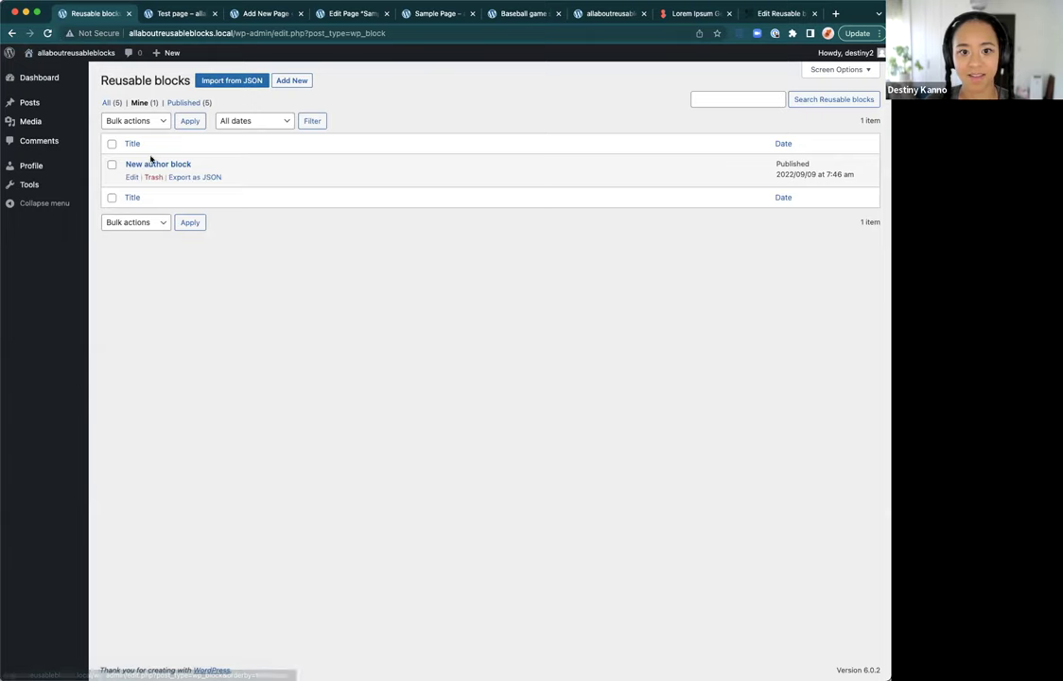
{"action": "left_click", "coordinate": [111, 102]}
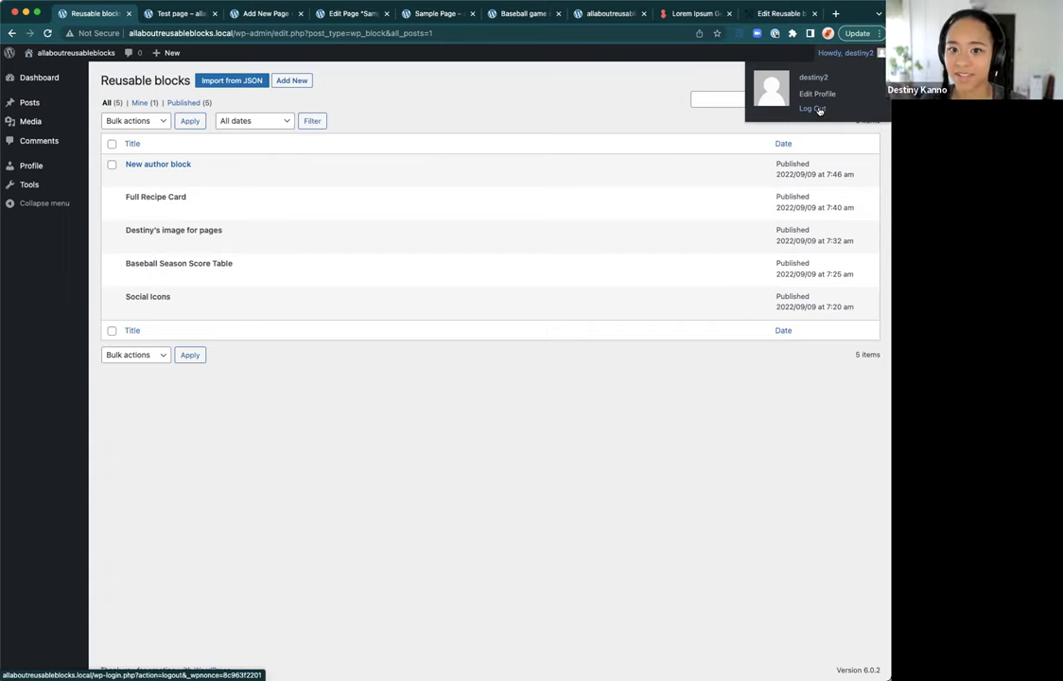
{"action": "left_click", "coordinate": [819, 110]}
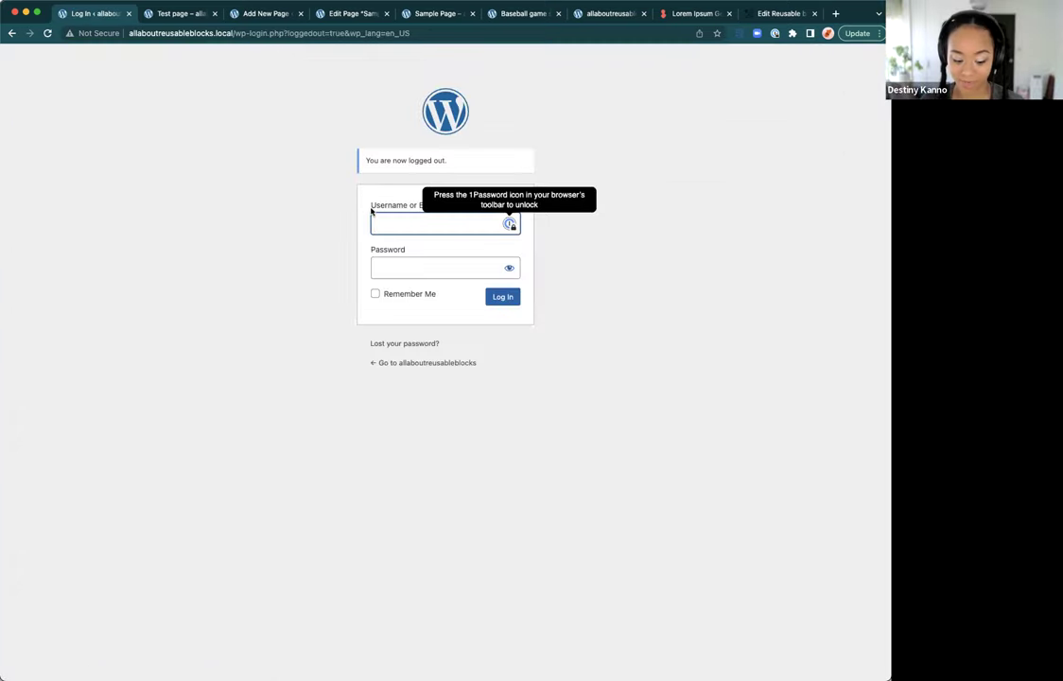
Step: Sign back in with the admin username and password
{"action": "type", "text": "admin"}
{"action": "key", "text": "Tab"}
{"action": "type", "text": "password"}
{"action": "key", "text": "Return"}
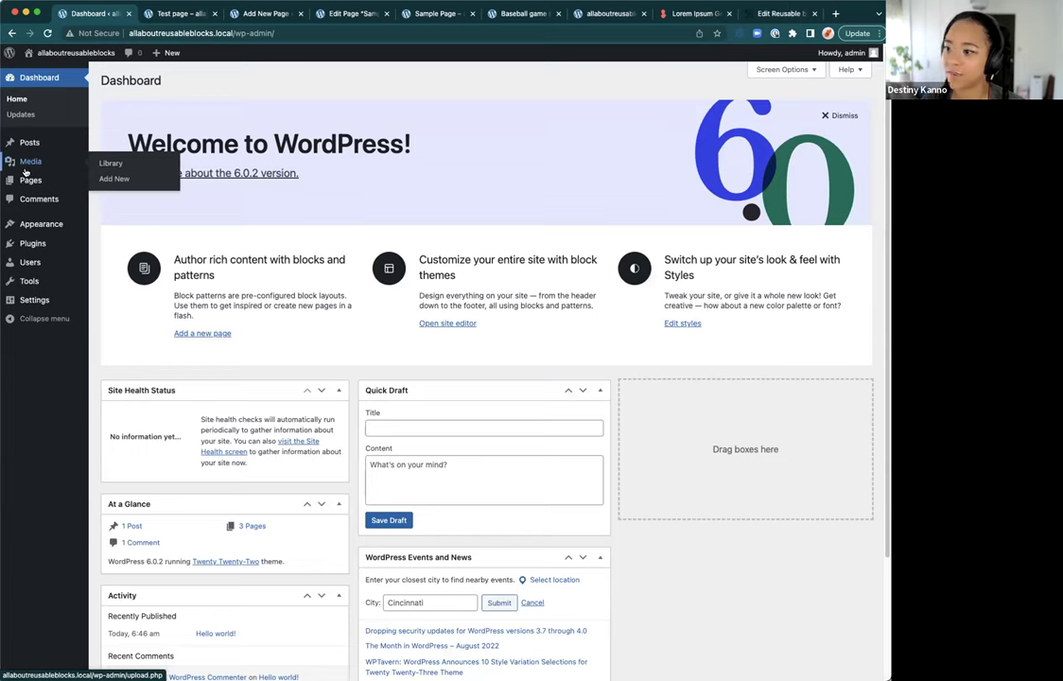
Step: Go to the Users list and start adding a new user
{"action": "mouse_move", "coordinate": [16, 186]}
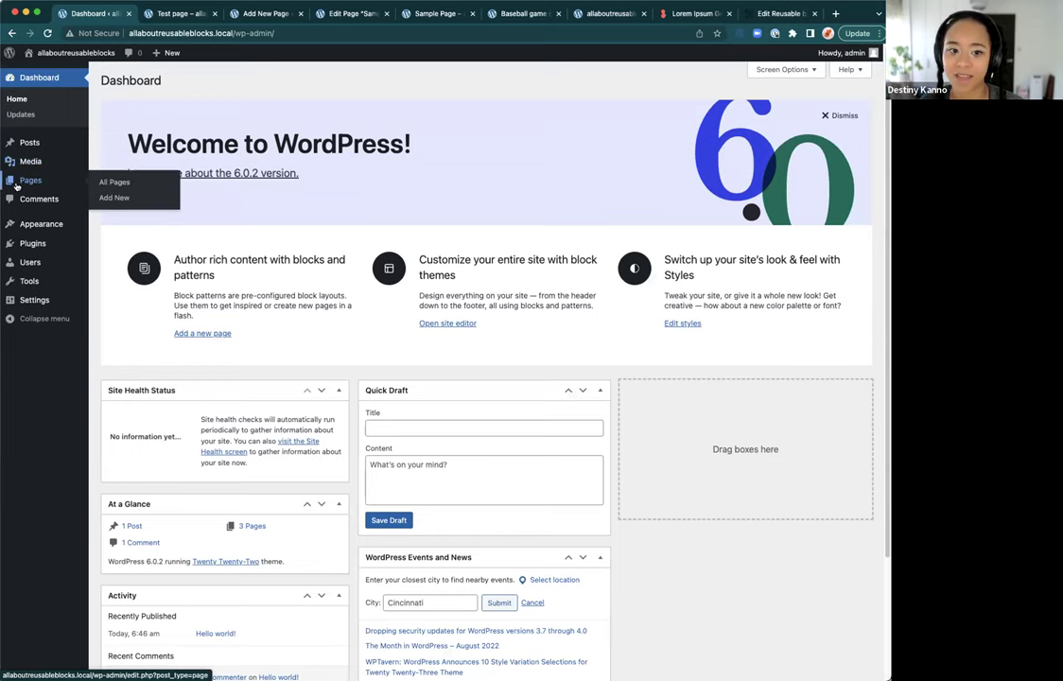
{"action": "left_click", "coordinate": [34, 264]}
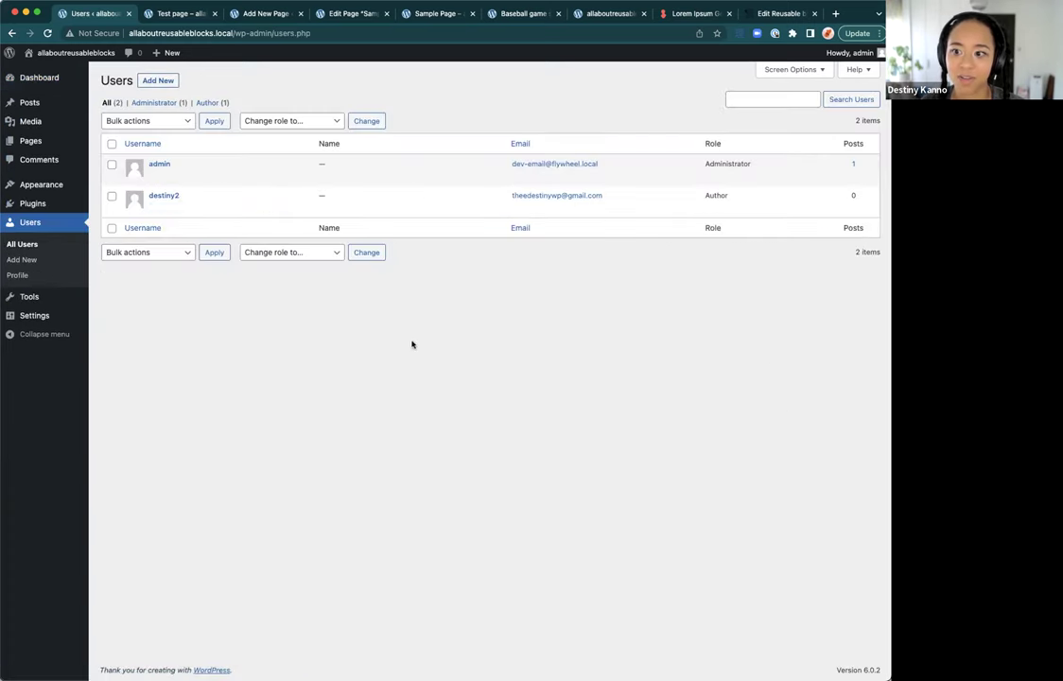
{"action": "left_click", "coordinate": [159, 83]}
Step: Enter the new user's username and select the generated password
{"action": "left_click", "coordinate": [253, 132]}
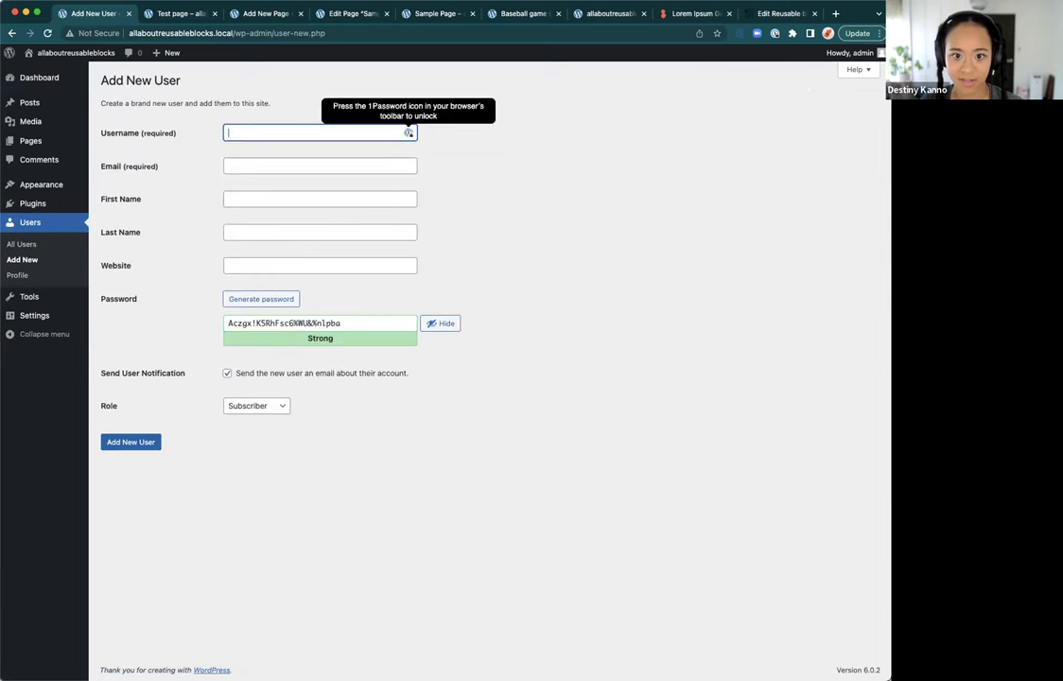
{"action": "type", "text": "destiny3"}
{"action": "key", "text": "Tab"}
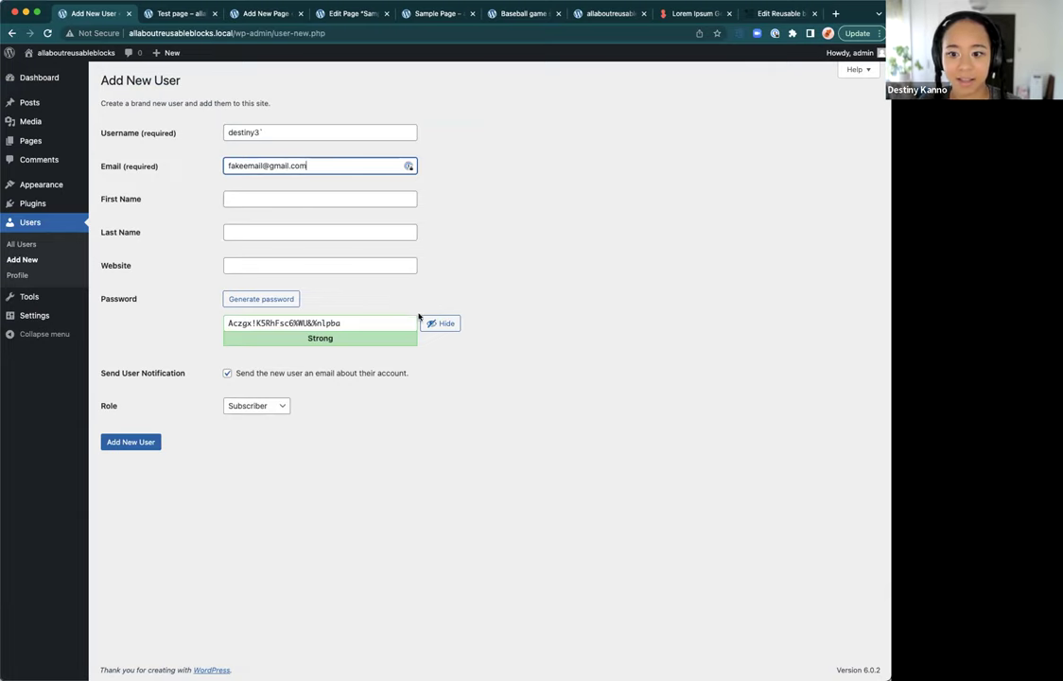
{"action": "left_click_drag", "start_coordinate": [326, 324], "coordinate": [221, 323]}
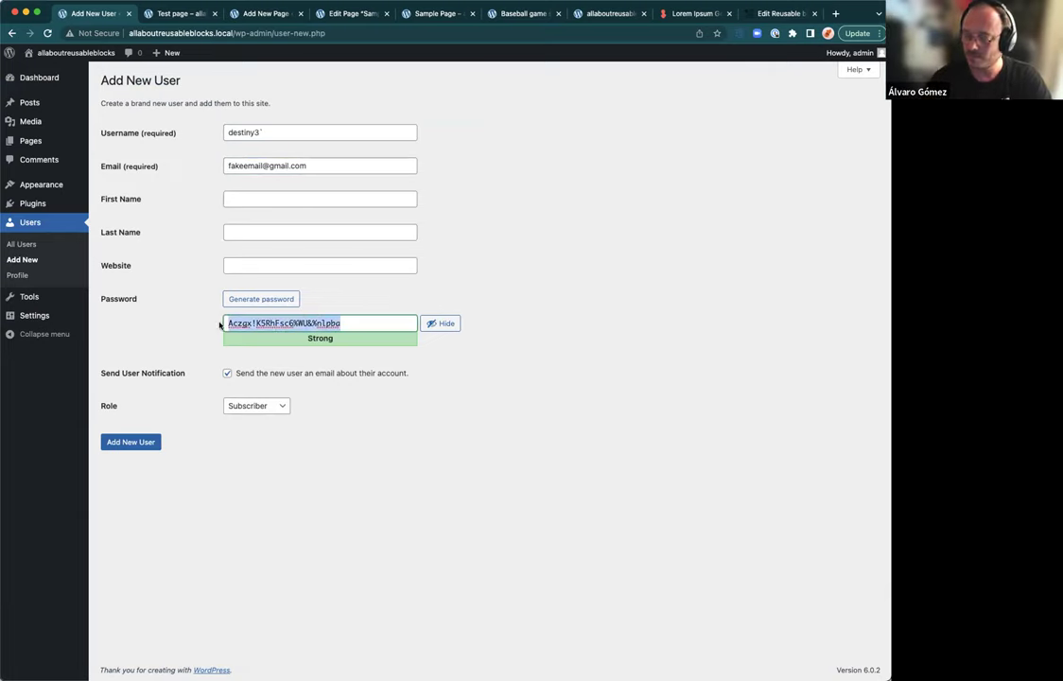
Step: Set the role to Editor, create the user, and log out of admin
{"action": "left_click", "coordinate": [257, 407]}
{"action": "left_click", "coordinate": [318, 130]}
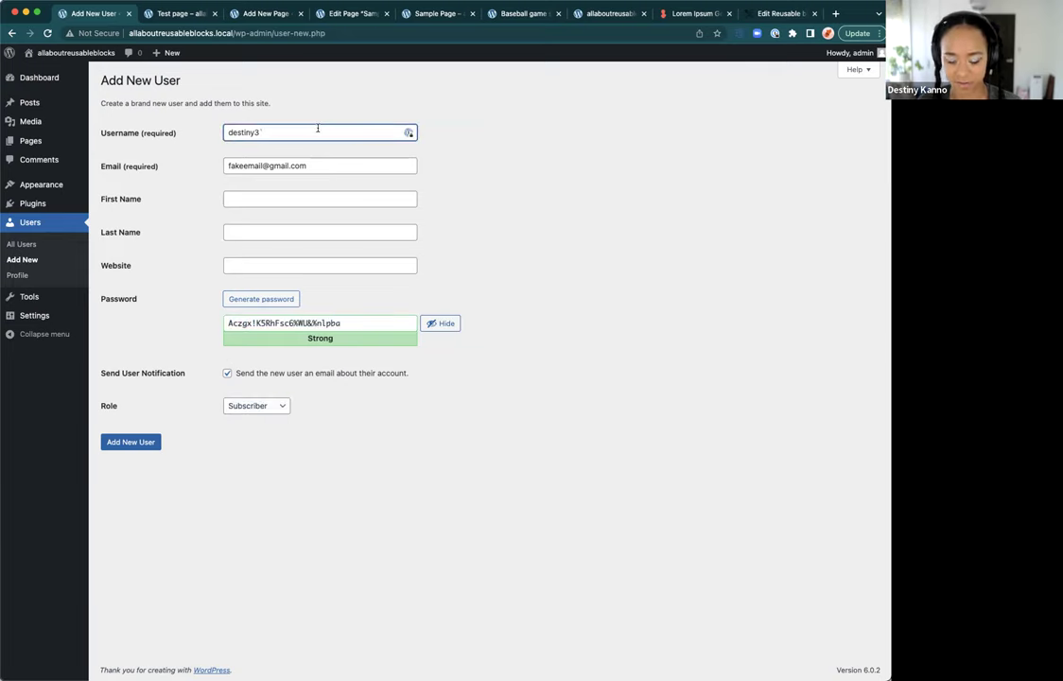
{"action": "left_click", "coordinate": [257, 406]}
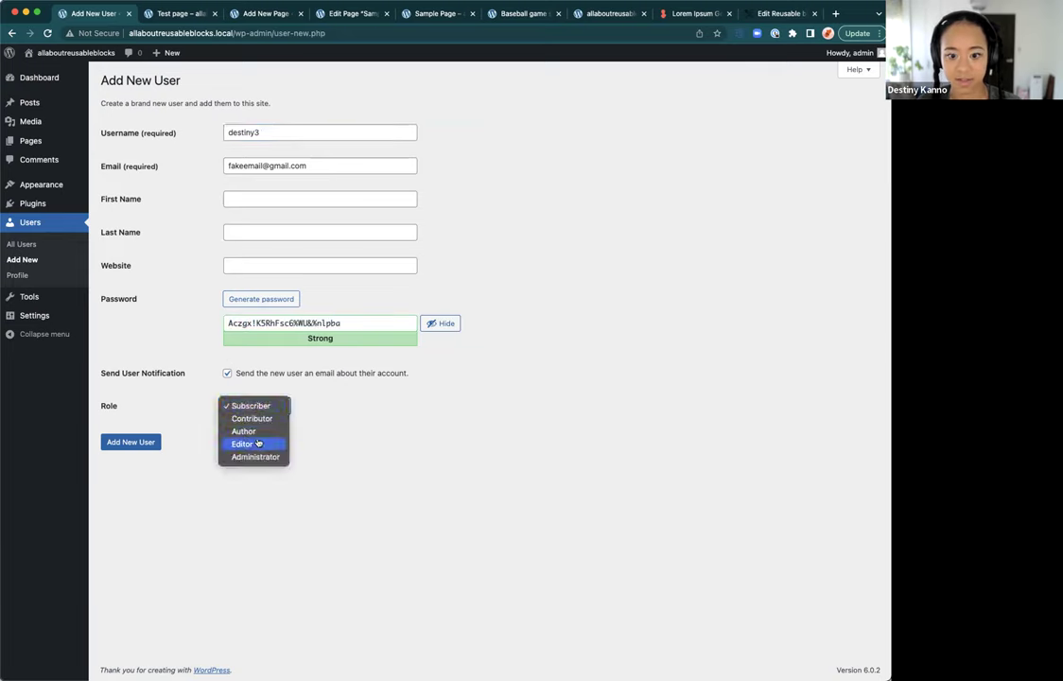
{"action": "left_click", "coordinate": [257, 442]}
{"action": "left_click", "coordinate": [139, 445]}
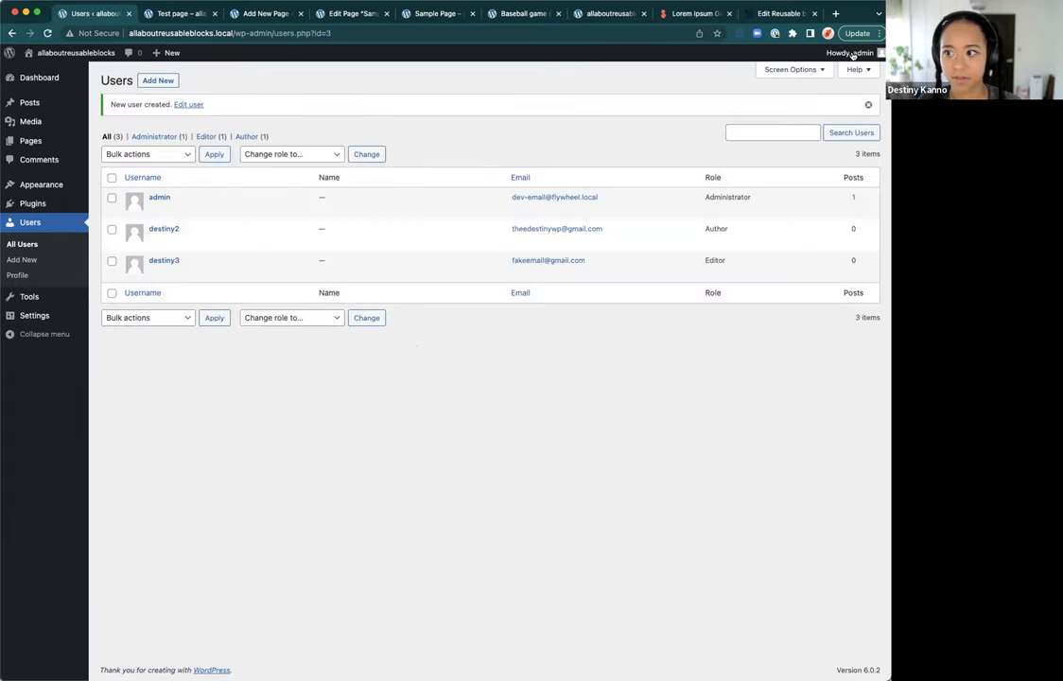
{"action": "mouse_move", "coordinate": [846, 53]}
{"action": "left_click", "coordinate": [808, 107]}
Step: Sign in as the new editor using the copied password
{"action": "type", "text": "destiny23"}
{"action": "key", "text": "BackSpace"}
{"action": "key", "text": "BackSpace"}
{"action": "type", "text": "3"}
{"action": "key", "text": "Tab"}
{"action": "key", "text": "super+v"}
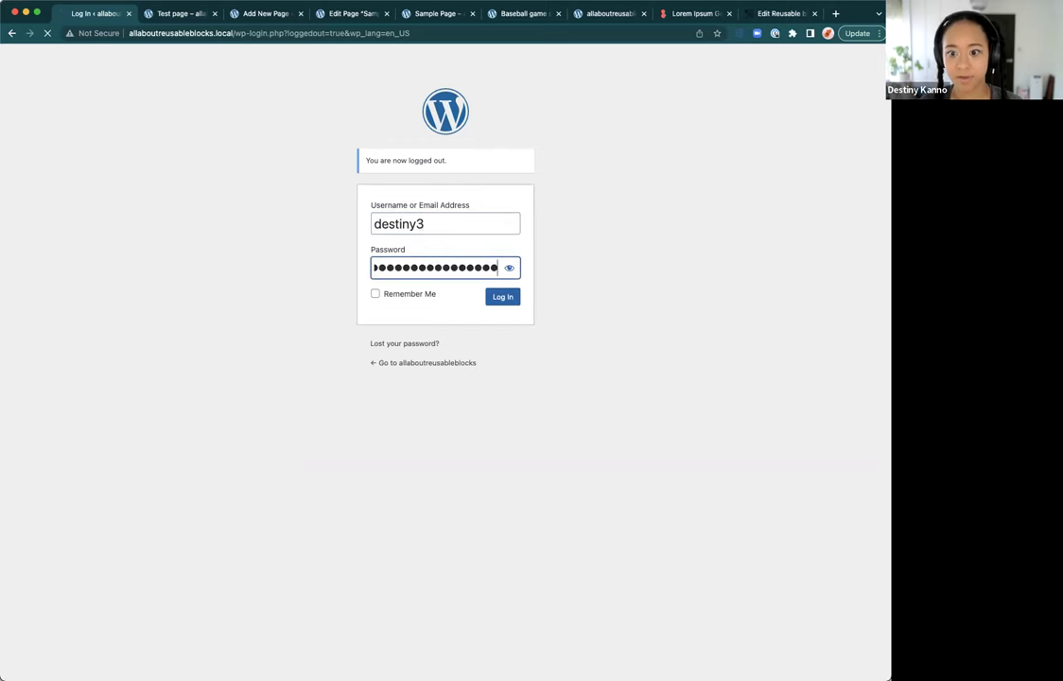
{"action": "key", "text": "Return"}
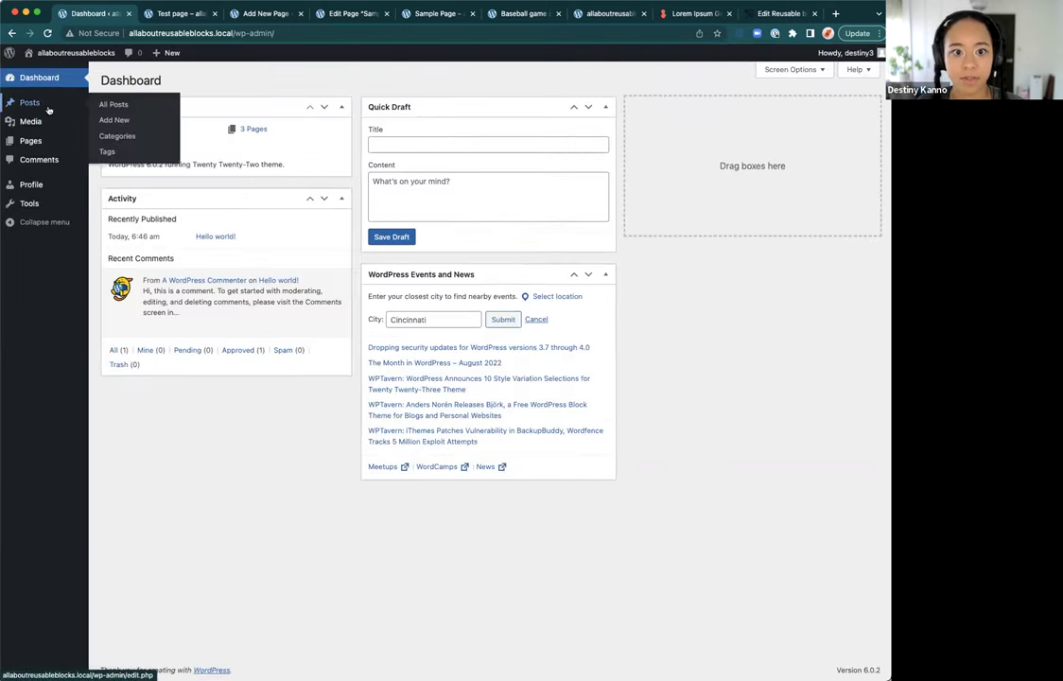
Step: Open the Hello world! post for editing, dismiss the welcome guide, and view its outline
{"action": "left_click", "coordinate": [111, 104]}
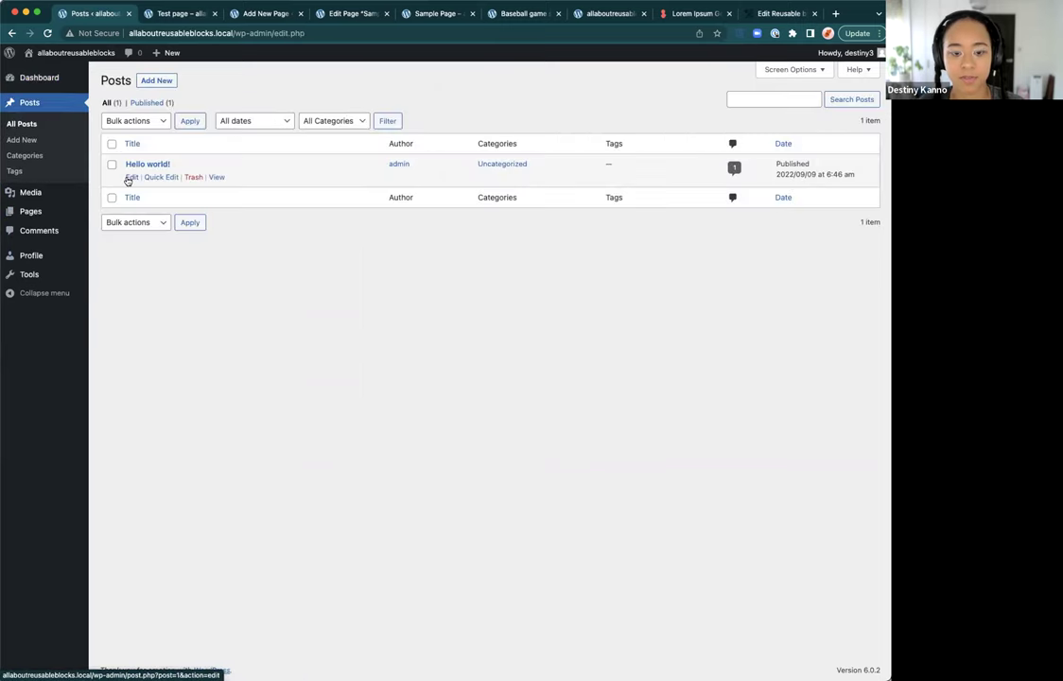
{"action": "left_click", "coordinate": [131, 178]}
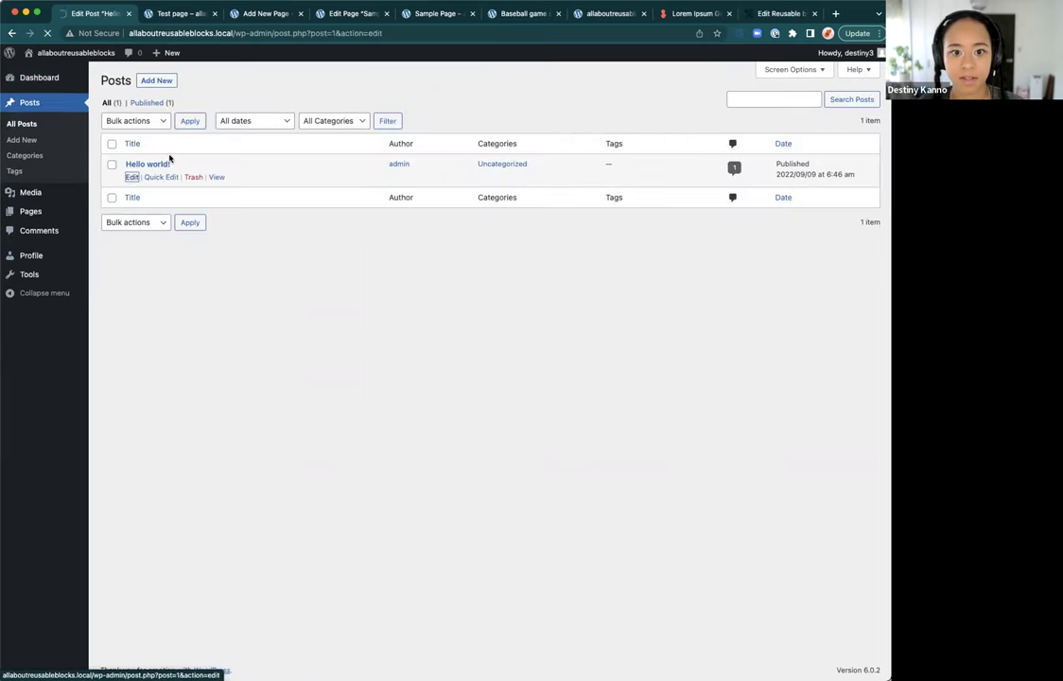
{"action": "left_click", "coordinate": [539, 196]}
{"action": "left_click", "coordinate": [541, 196]}
{"action": "left_click", "coordinate": [368, 189]}
{"action": "left_click", "coordinate": [158, 59]}
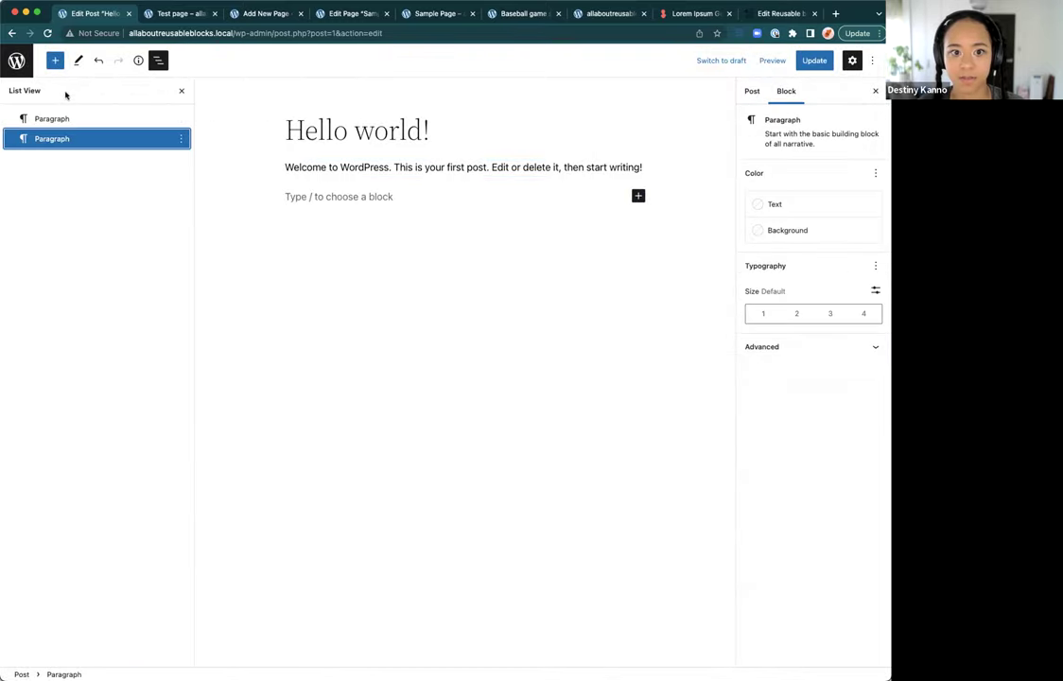
Step: Show the reusable blocks in the inserter, then leave for the Manage Reusable blocks page
{"action": "left_click", "coordinate": [55, 60]}
{"action": "left_click", "coordinate": [144, 129]}
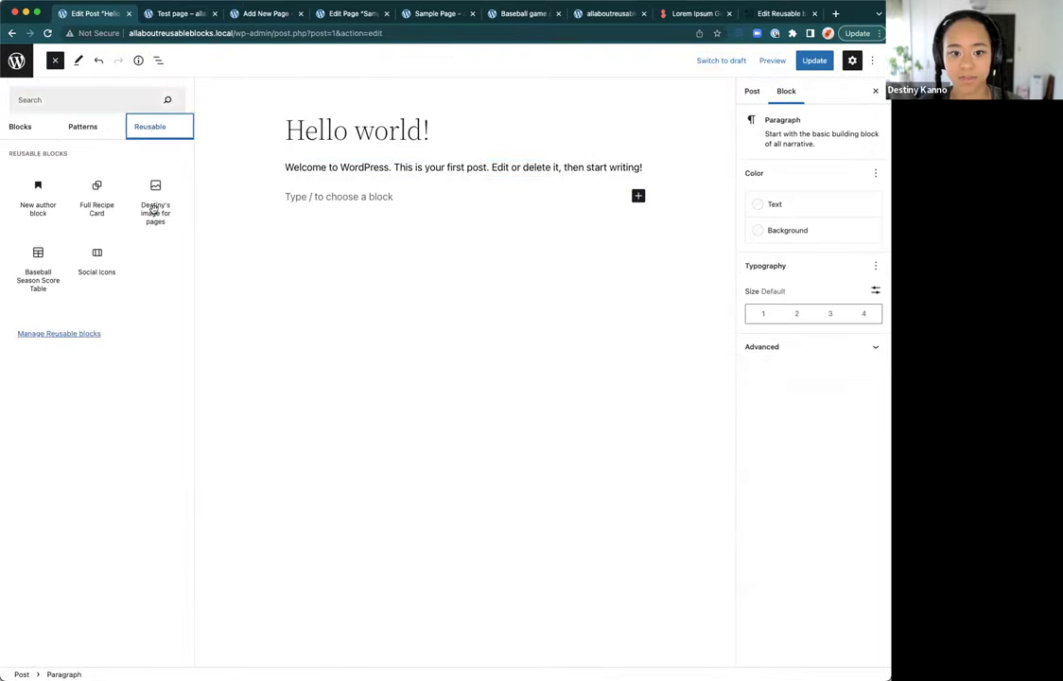
{"action": "left_click", "coordinate": [83, 334]}
{"action": "key", "text": "Return"}
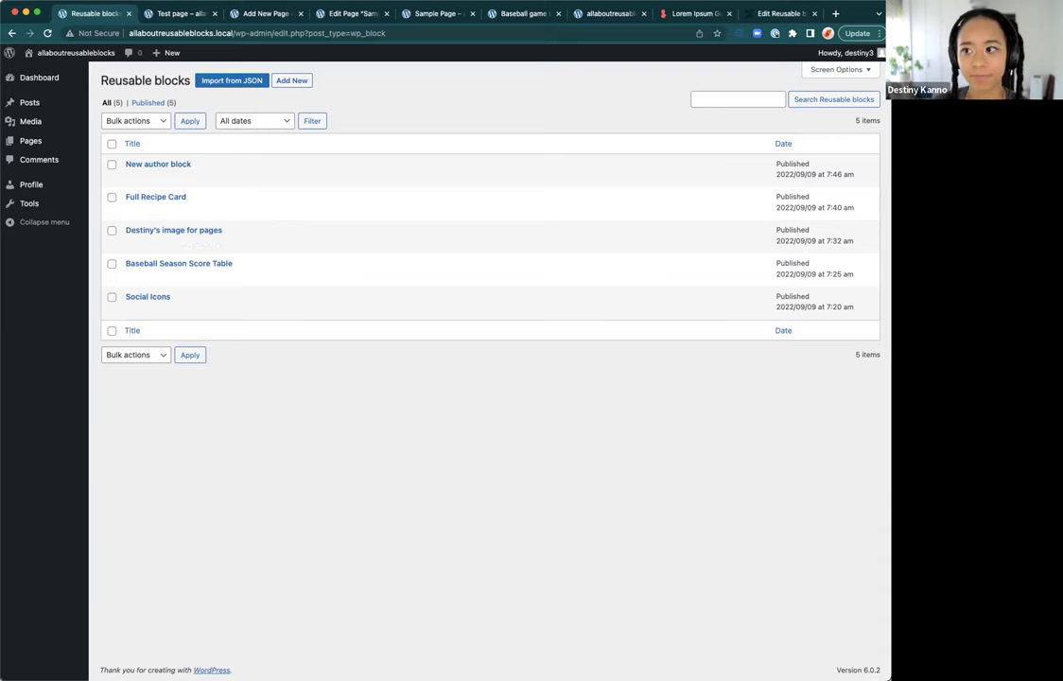
Step: Log out of the editor account from the Howdy menu
{"action": "mouse_move", "coordinate": [871, 59]}
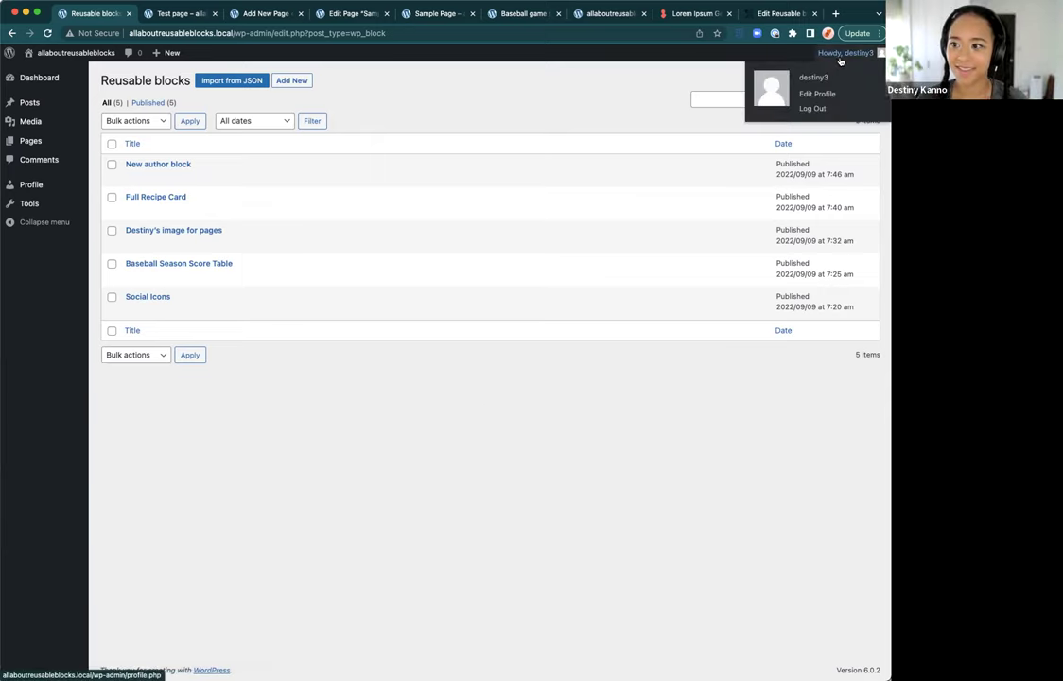
{"action": "left_click", "coordinate": [803, 110]}
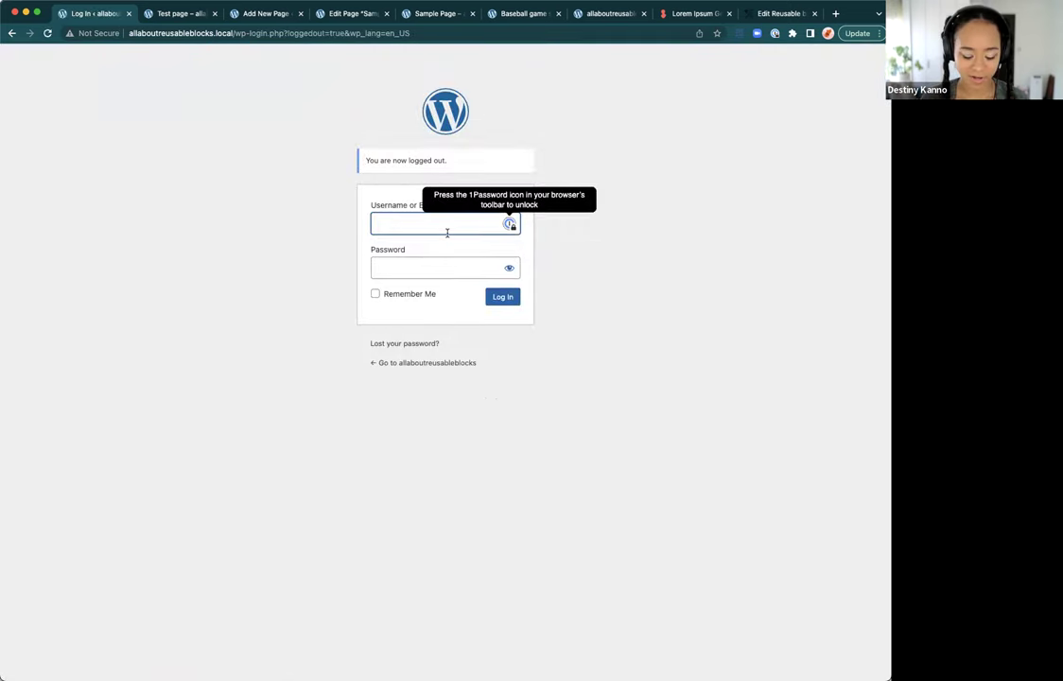
Step: Sign in as admin, then switch to the All About Reusable Blocks slide deck
{"action": "type", "text": "admin"}
{"action": "key", "text": "Tab"}
{"action": "type", "text": "password"}
{"action": "key", "text": "Return"}
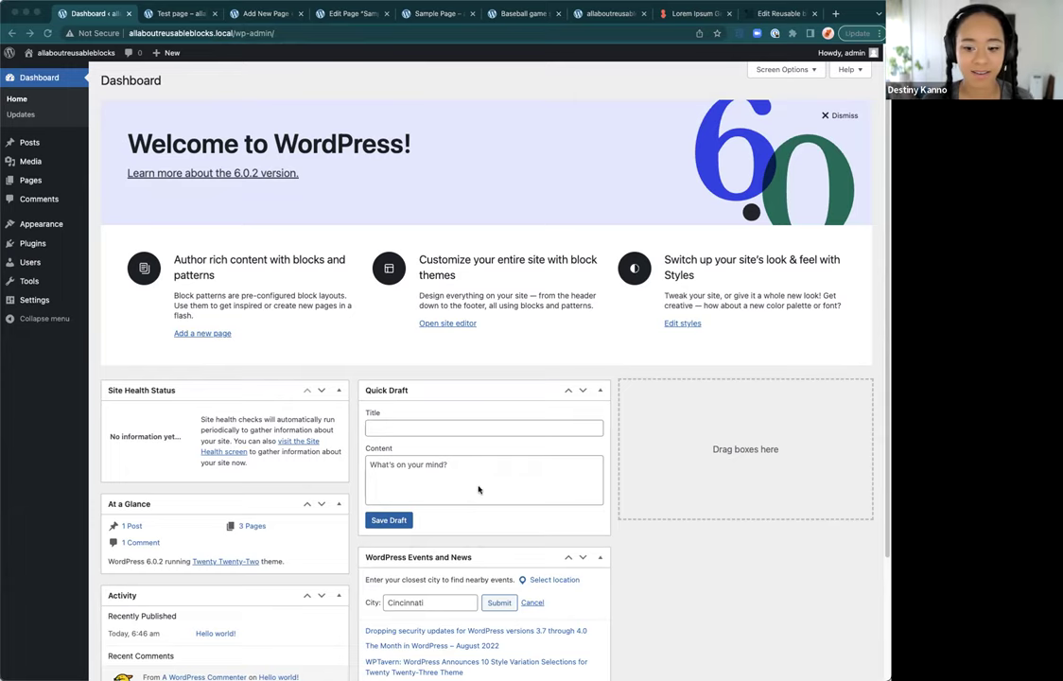
{"action": "key", "text": "super+Tab"}
Step: Advance the slides to the final Homework slide, then refocus the browser window
{"action": "key", "text": "Right"}
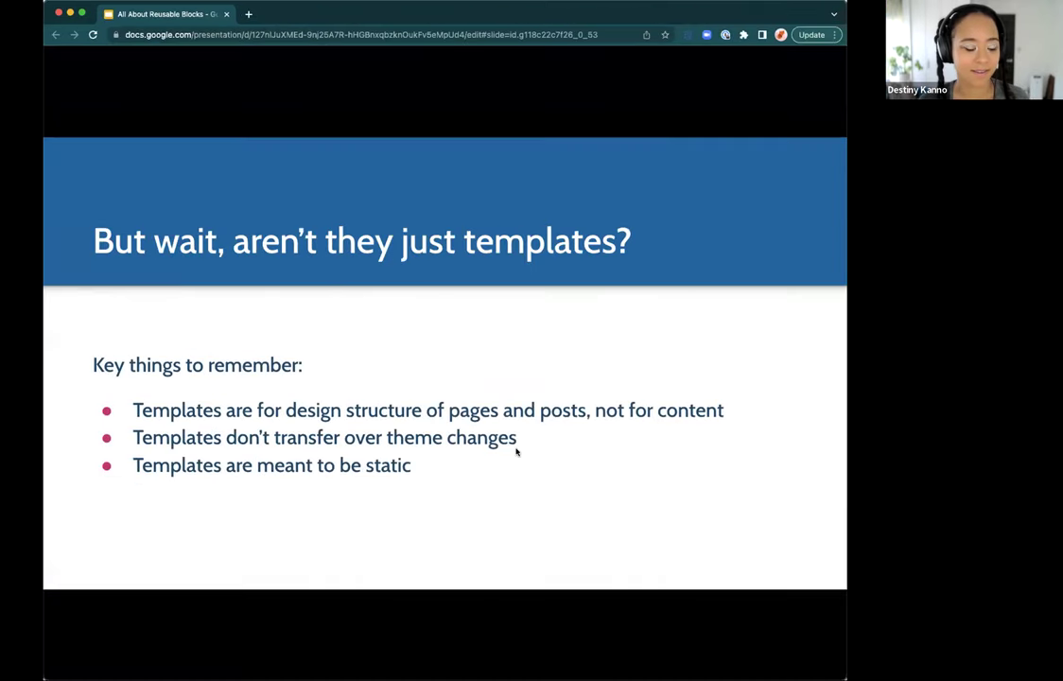
{"action": "key", "text": "Right"}
{"action": "key", "text": "Right"}
{"action": "key", "text": "Right"}
{"action": "key", "text": "Right"}
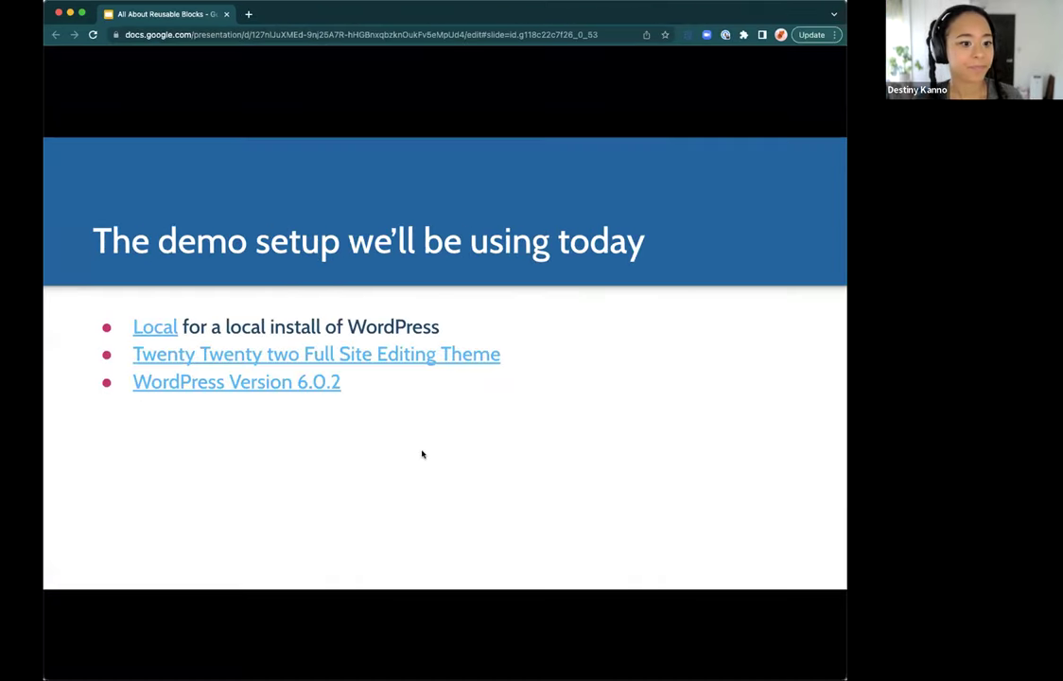
{"action": "key", "text": "Right"}
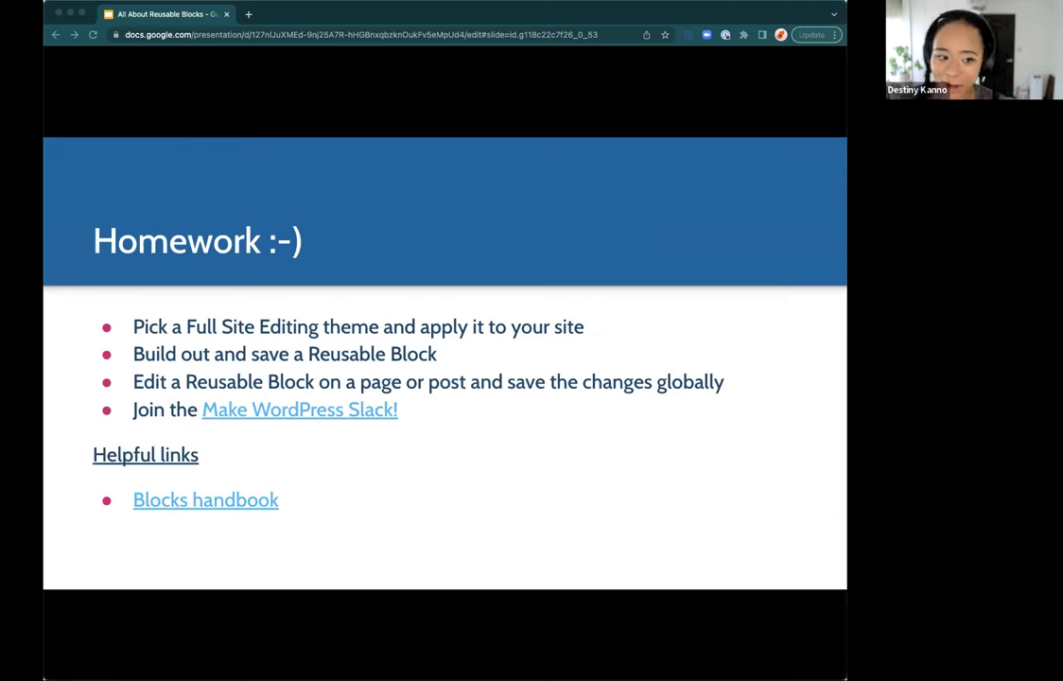
{"action": "left_click", "coordinate": [317, 9]}
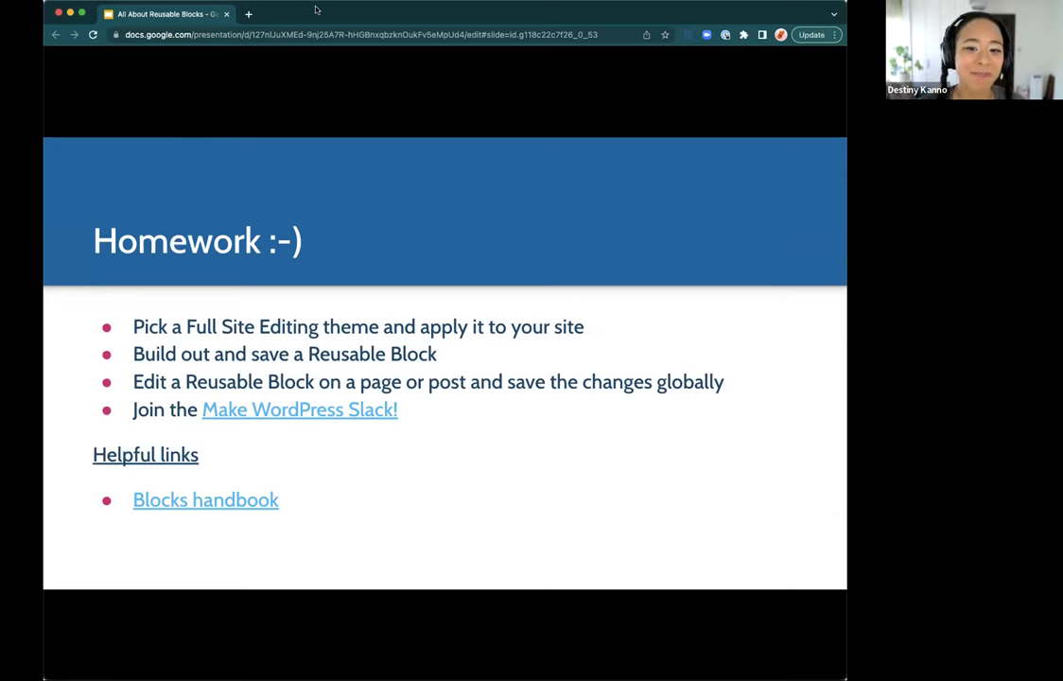